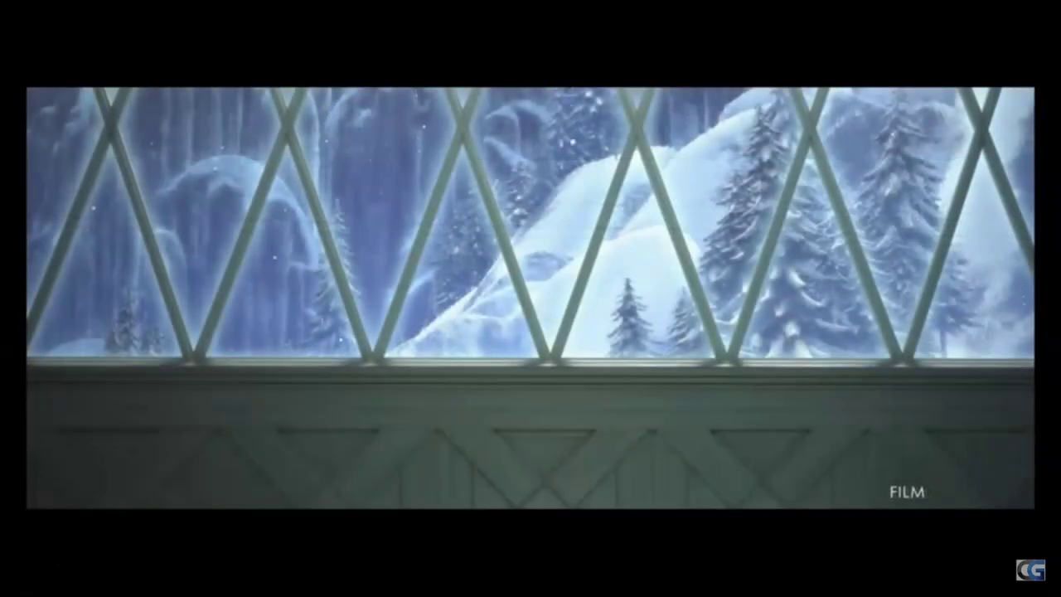
Replay the "Frozen" shot progression video from the start and close it after viewing its opening.
{"action": "mouse_move", "coordinate": [638, 460]}
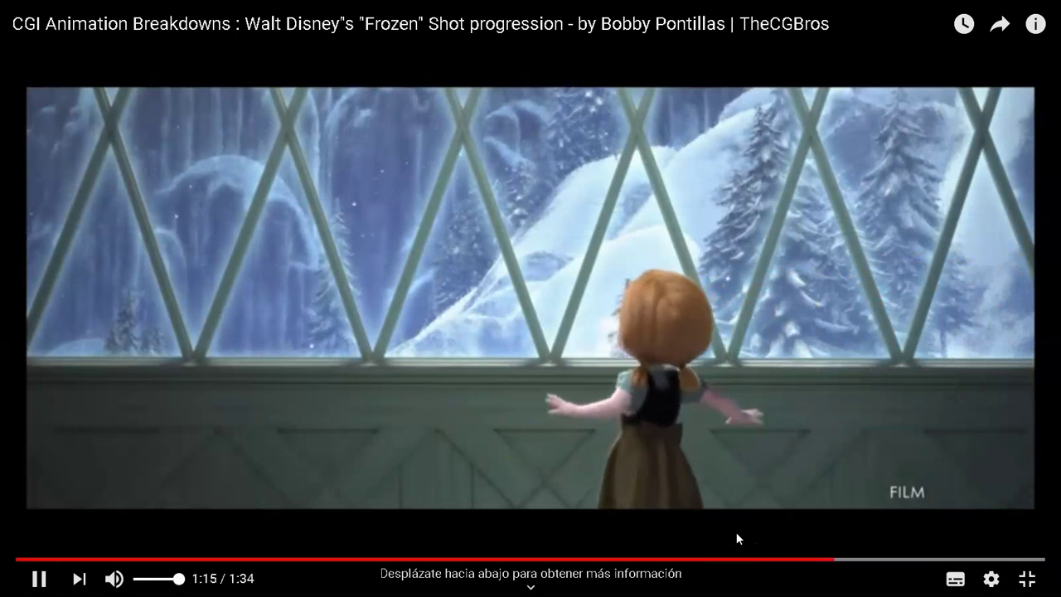
{"action": "left_click", "coordinate": [717, 520]}
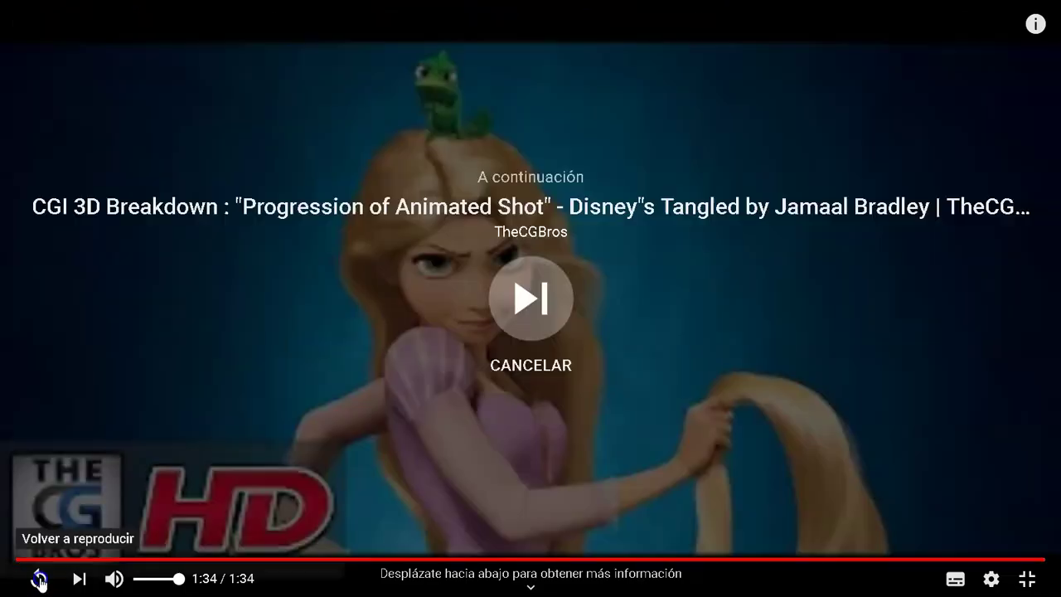
{"action": "left_click", "coordinate": [39, 580]}
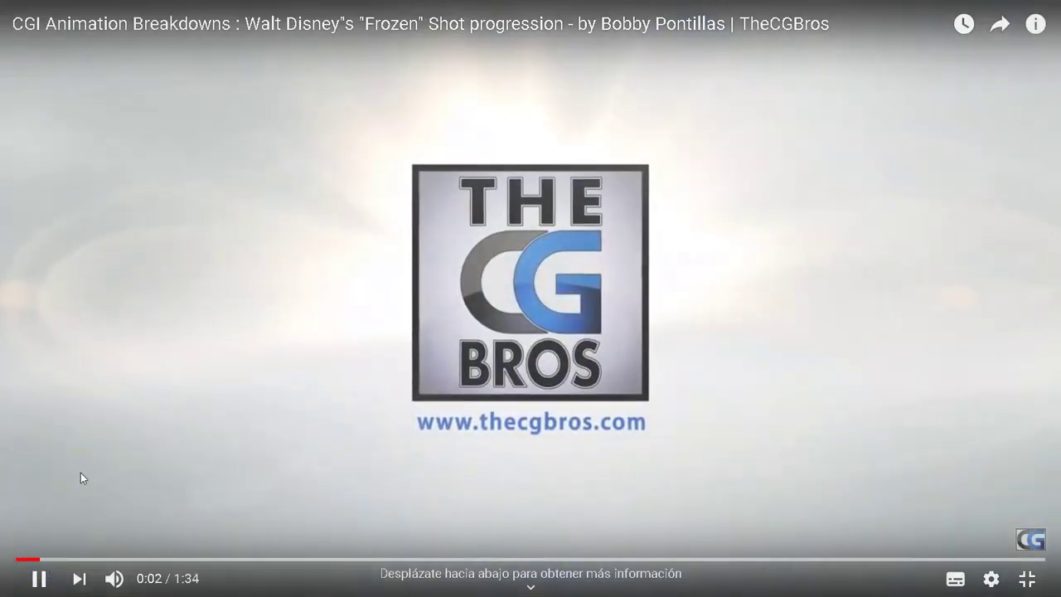
{"action": "key", "text": "Escape"}
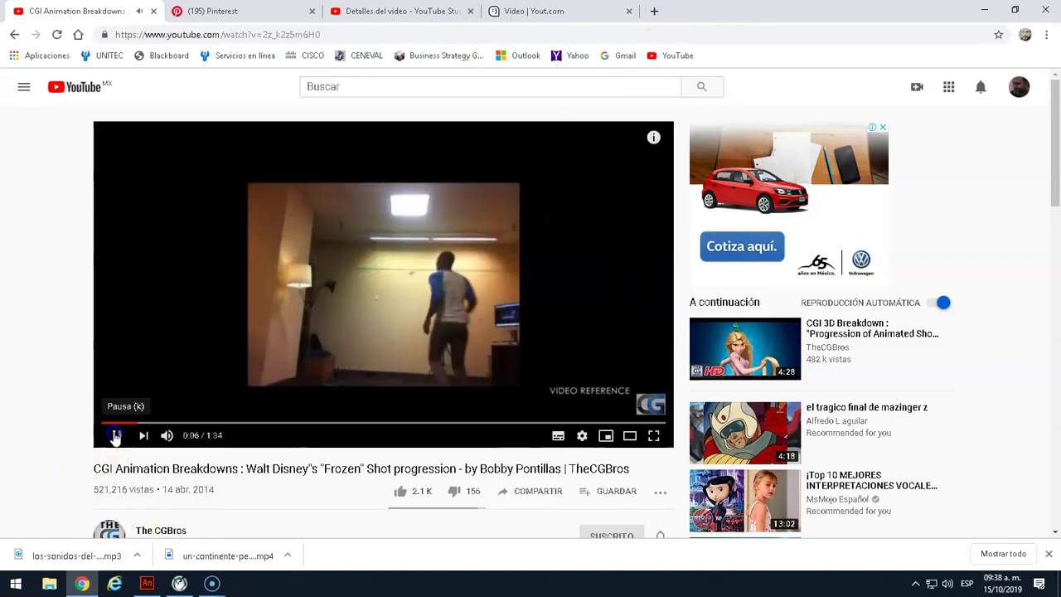
{"action": "left_click", "coordinate": [153, 10]}
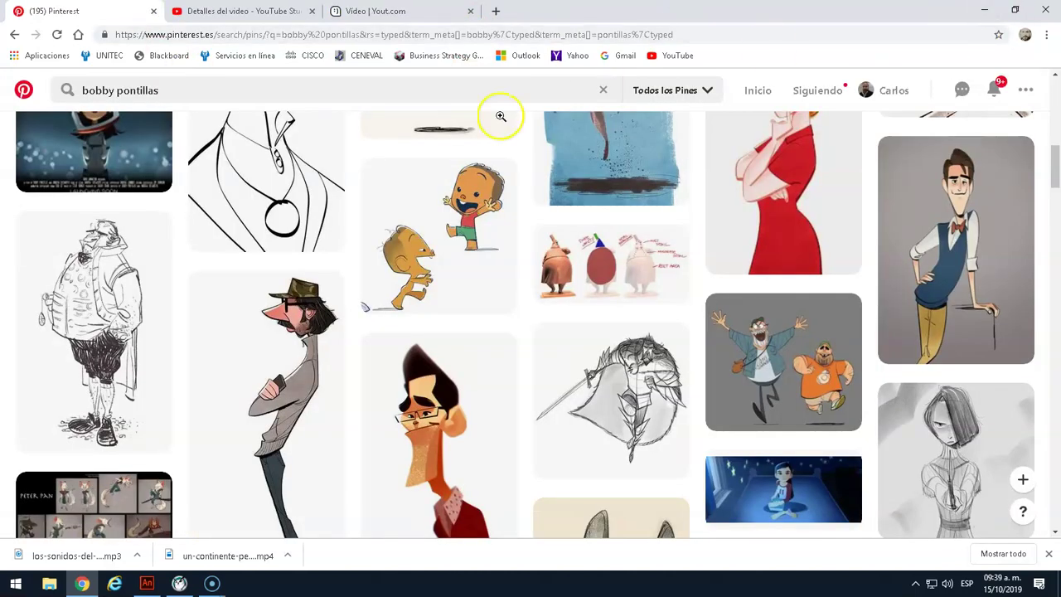
Browse the character illustrations in the Pinterest search results for reference and switch to Adobe Animate.
{"action": "scroll", "coordinate": [460, 209], "scroll_direction": "down", "scroll_amount": 10}
{"action": "scroll", "coordinate": [460, 209], "scroll_direction": "up", "scroll_amount": 2}
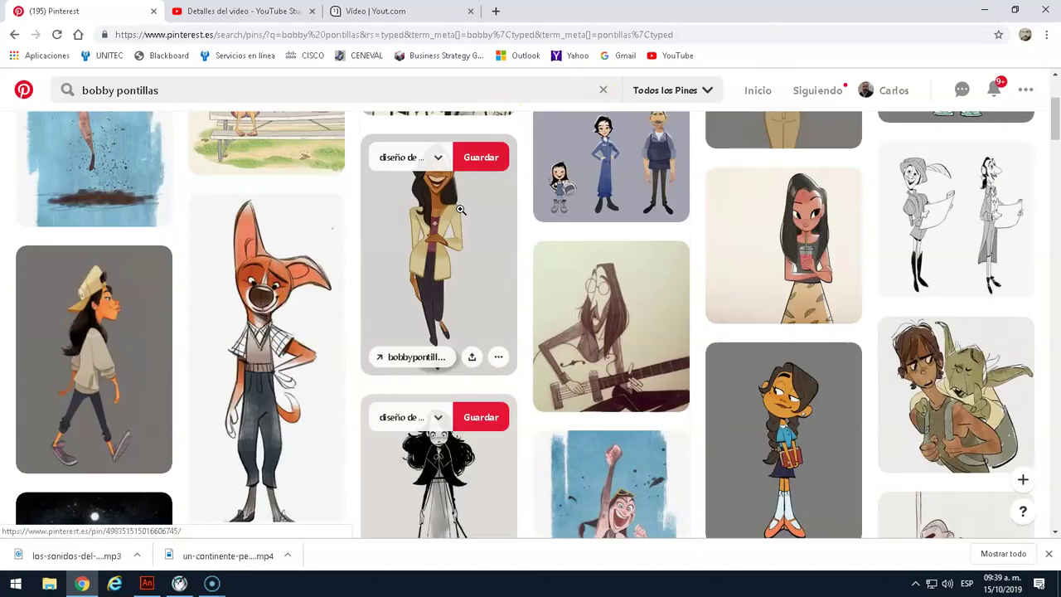
{"action": "scroll", "coordinate": [411, 184], "scroll_direction": "up", "scroll_amount": 2}
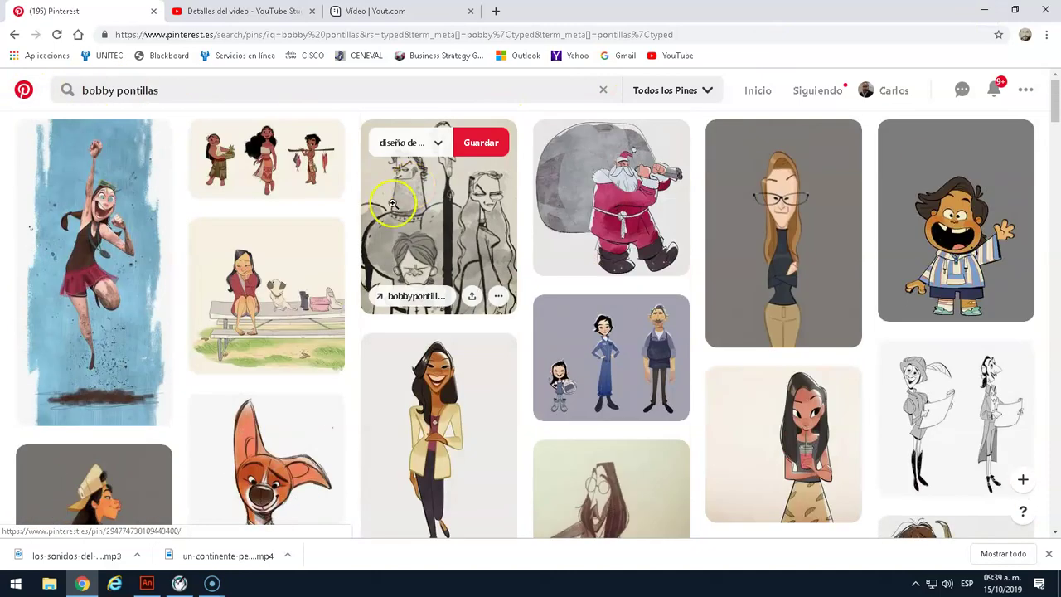
{"action": "scroll", "coordinate": [630, 207], "scroll_direction": "down", "scroll_amount": 2}
{"action": "scroll", "coordinate": [658, 245], "scroll_direction": "down", "scroll_amount": 15}
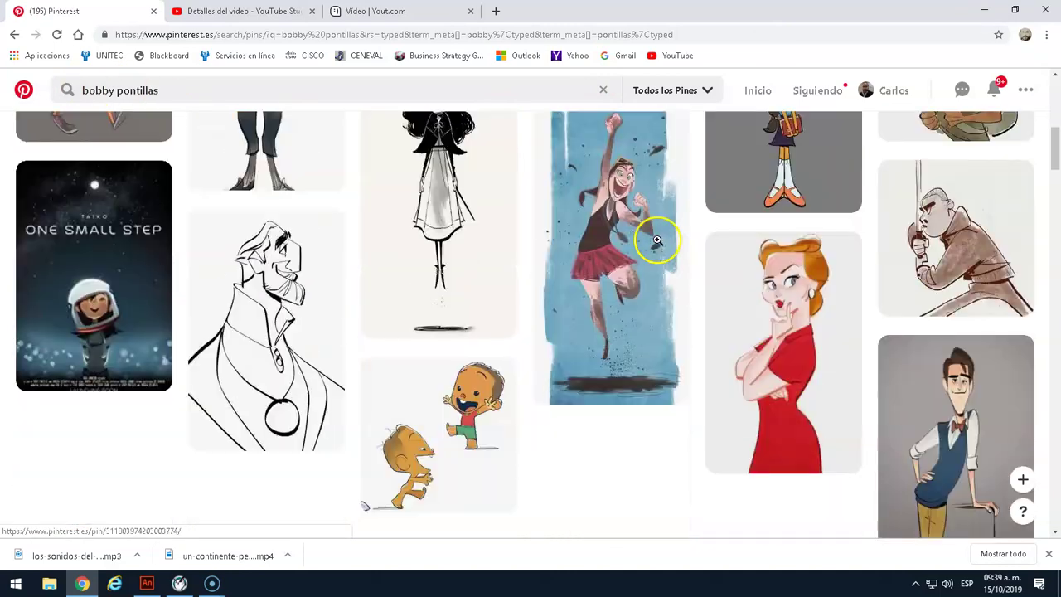
{"action": "scroll", "coordinate": [658, 239], "scroll_direction": "down", "scroll_amount": 12}
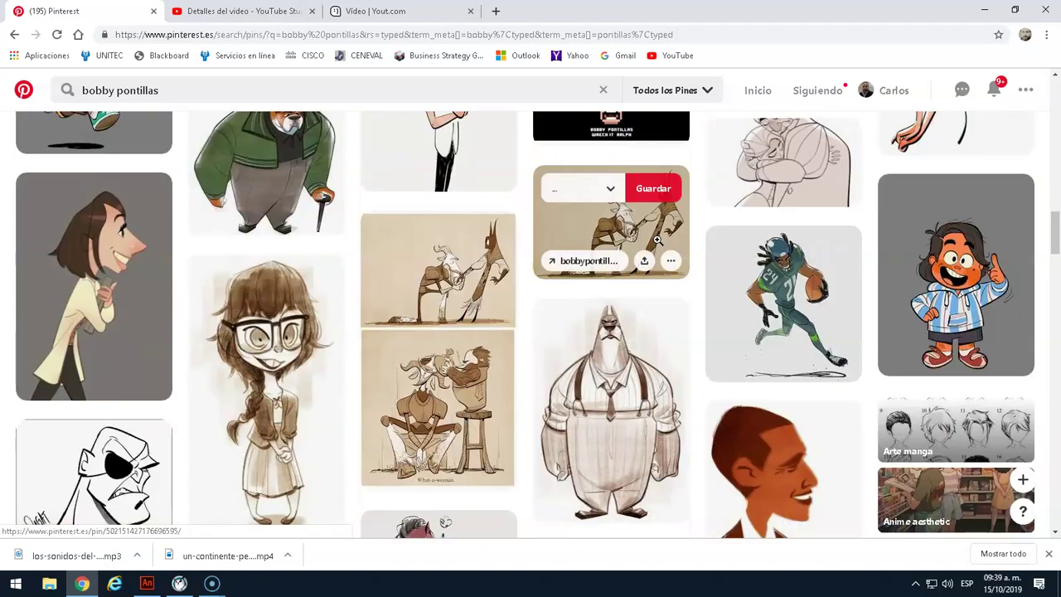
{"action": "scroll", "coordinate": [586, 309], "scroll_direction": "up", "scroll_amount": 5}
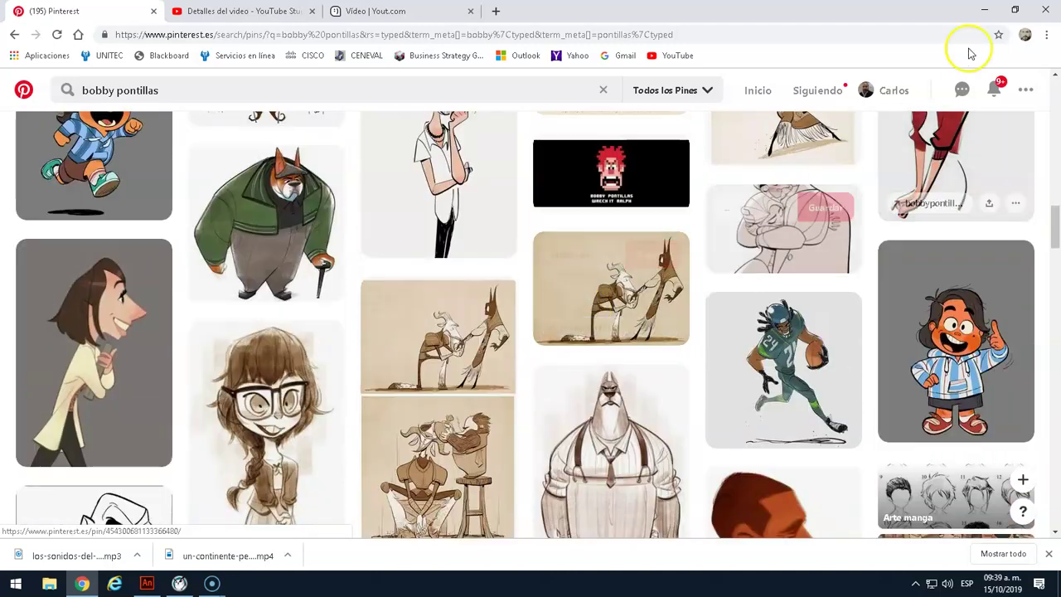
{"action": "left_click", "coordinate": [982, 11]}
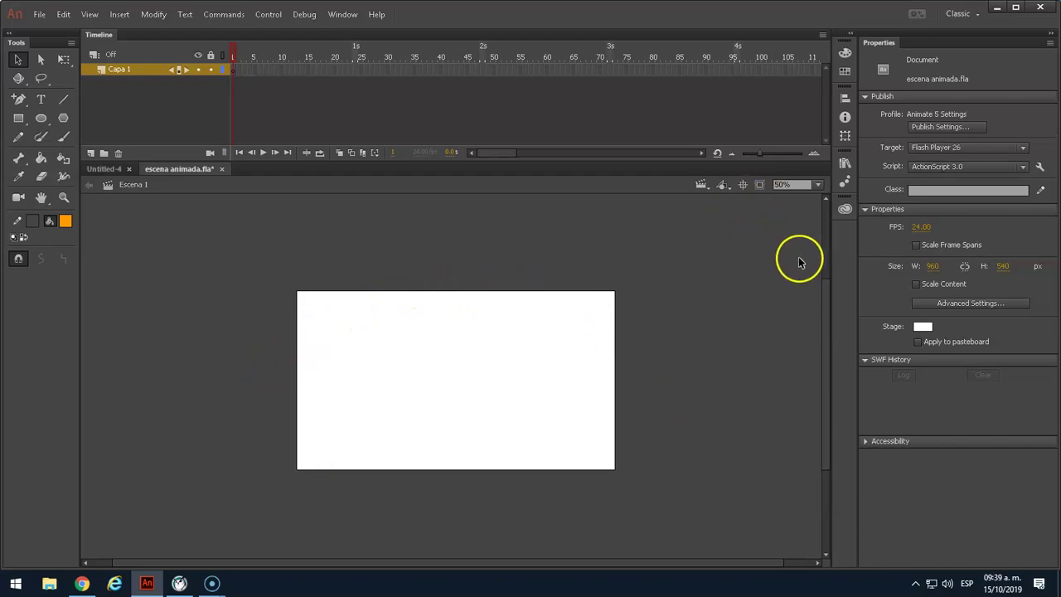
Show the document's library as a floating window beside the stage and inspect the barda and grillos.mp3 items.
{"action": "left_click", "coordinate": [844, 163]}
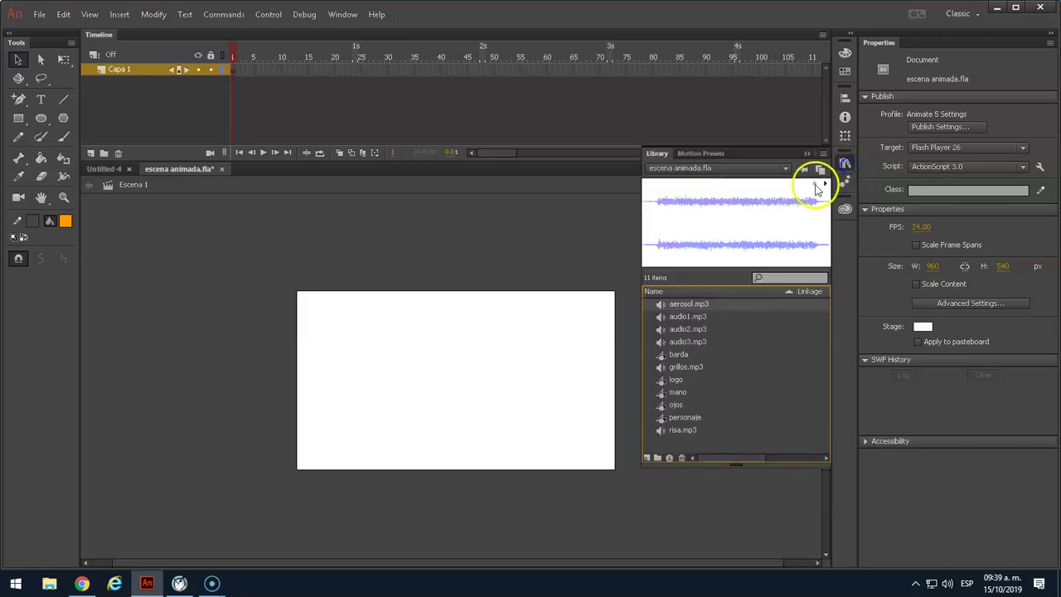
{"action": "left_click_drag", "start_coordinate": [668, 155], "coordinate": [569, 226]}
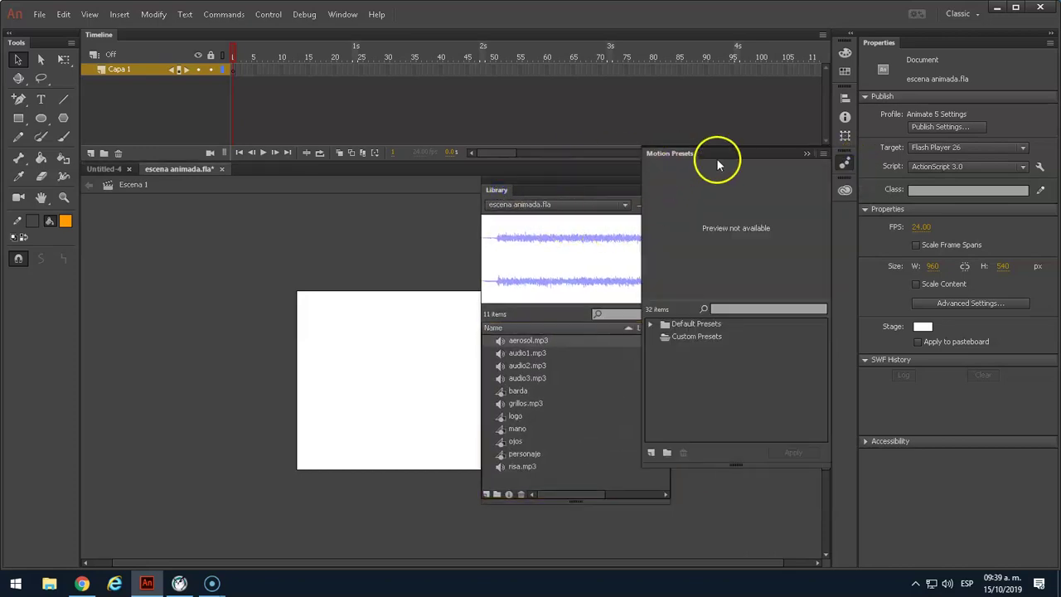
{"action": "left_click", "coordinate": [807, 156]}
{"action": "left_click_drag", "start_coordinate": [588, 180], "coordinate": [843, 265]}
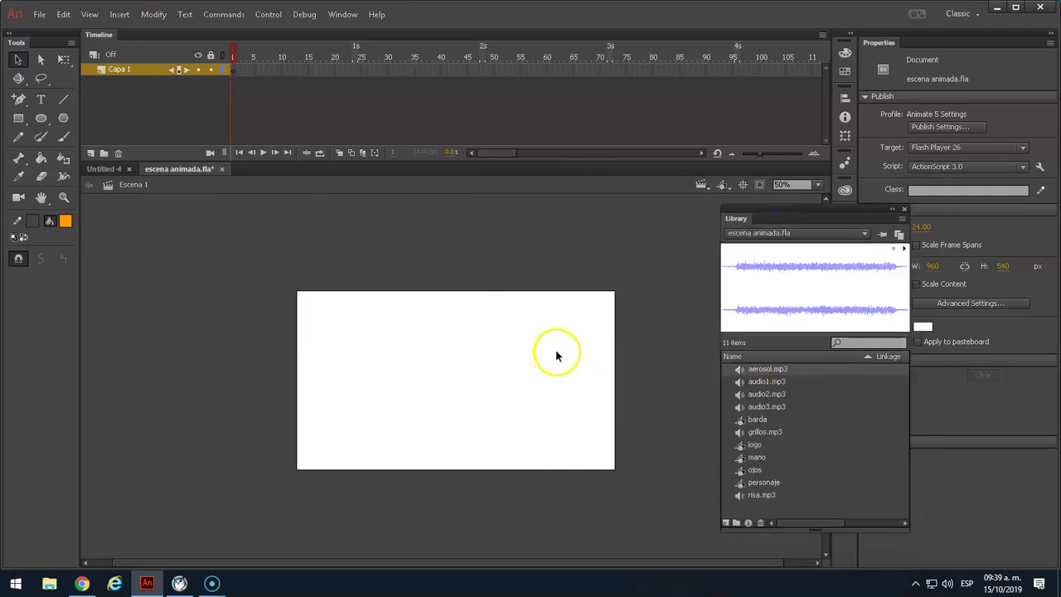
{"action": "left_click", "coordinate": [757, 420]}
{"action": "left_click", "coordinate": [757, 432]}
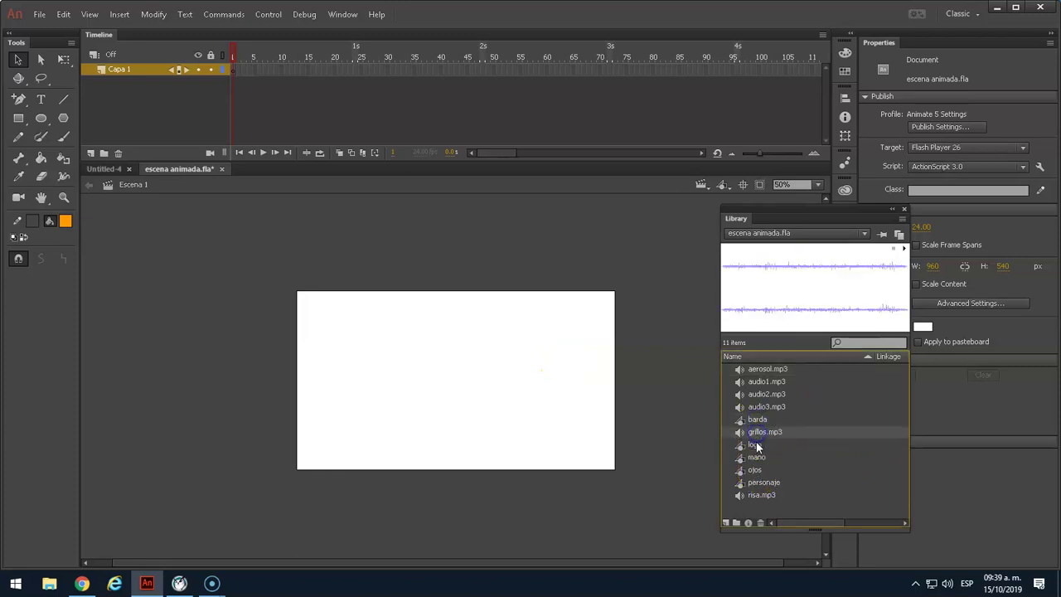
{"action": "left_click", "coordinate": [486, 379]}
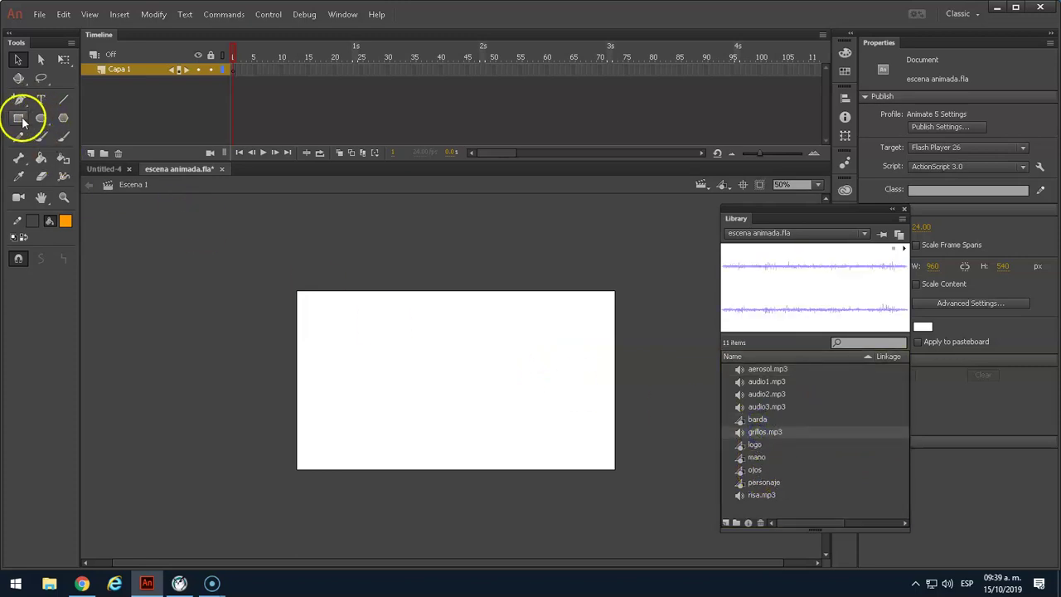
Draw an outlined orange rectangle about 944 by 540 px over the stage and select it.
{"action": "left_click", "coordinate": [19, 118]}
{"action": "mouse_move", "coordinate": [293, 288]}
{"action": "left_mouse_down"}
{"action": "mouse_move", "coordinate": [563, 461]}
{"action": "mouse_move", "coordinate": [606, 467]}
{"action": "left_mouse_up"}
{"action": "left_click", "coordinate": [18, 60]}
{"action": "left_click", "coordinate": [415, 340]}
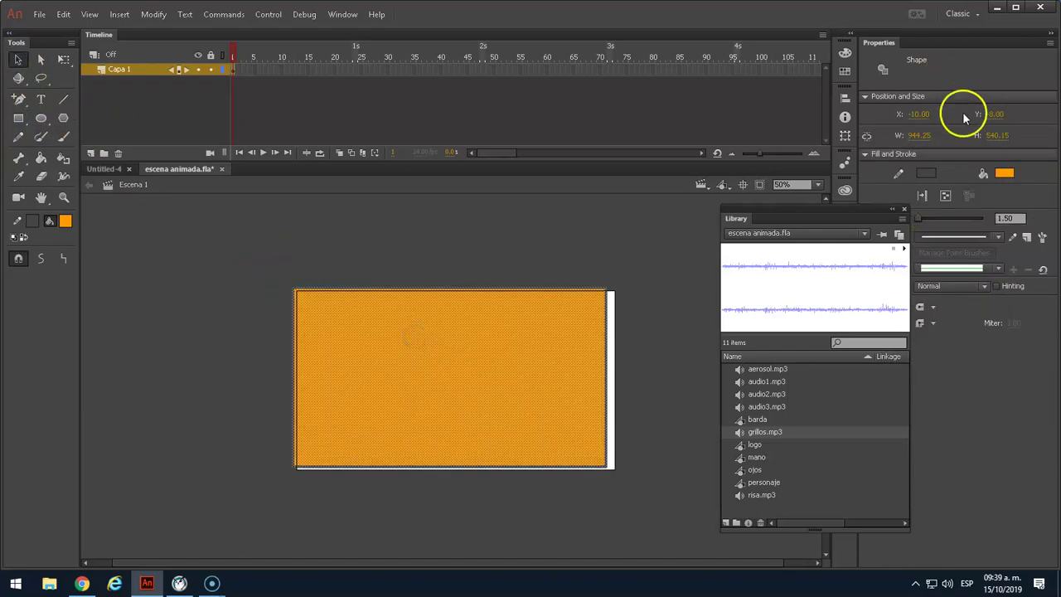
Set the rectangle's size to 960 by 540 px and its position to X 0, Y 0.
{"action": "left_click", "coordinate": [920, 135]}
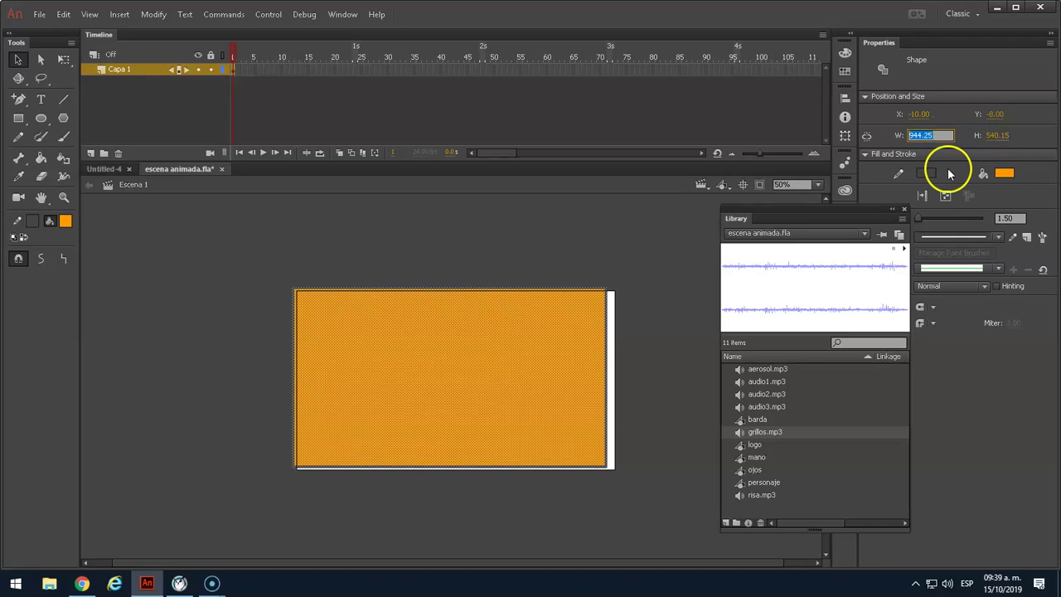
{"action": "key", "text": "Tab"}
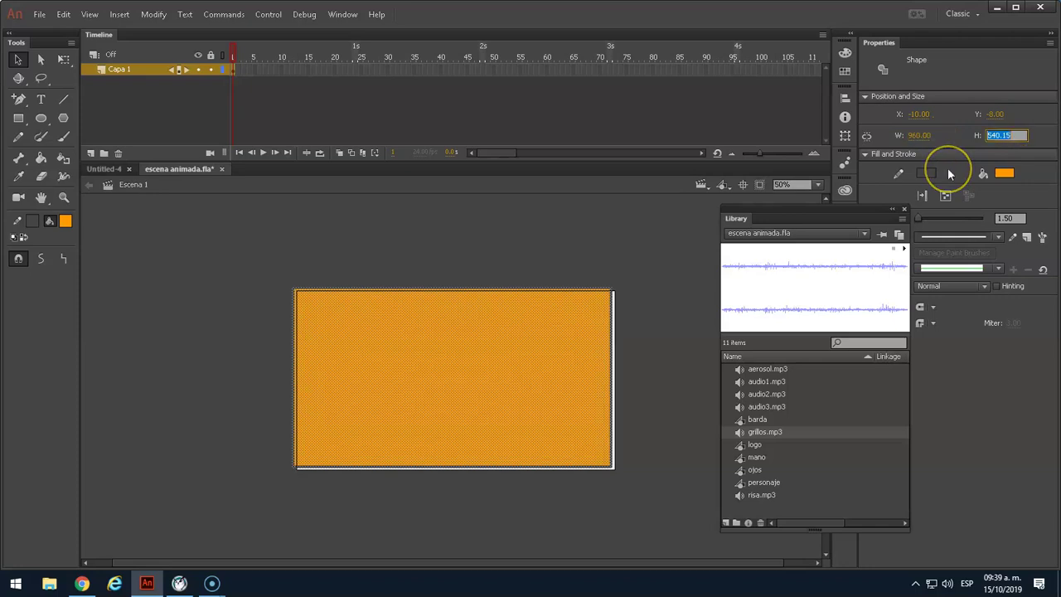
{"action": "type", "text": "540"}
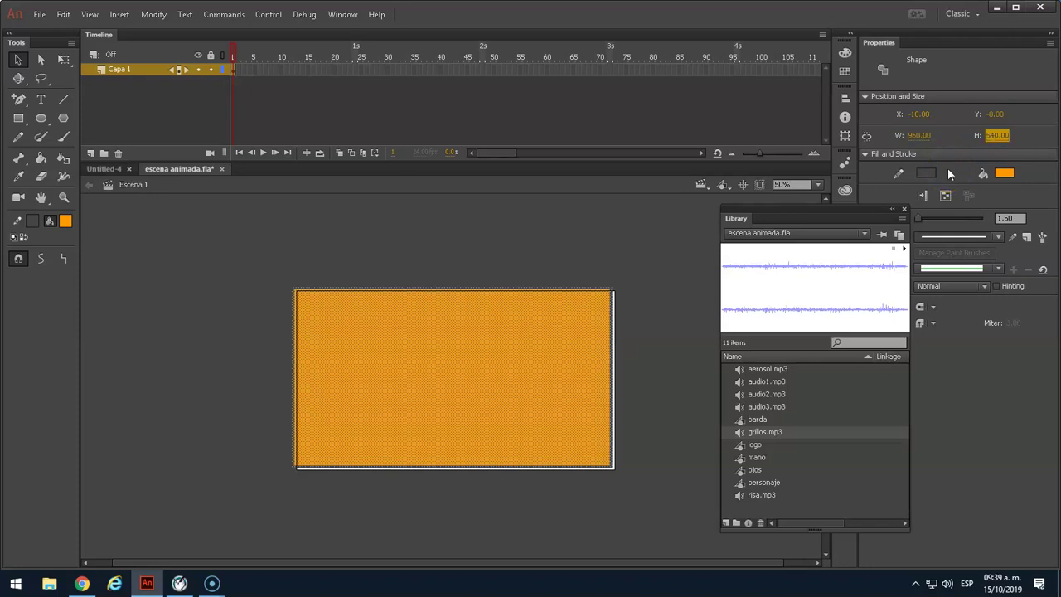
{"action": "left_click", "coordinate": [919, 120]}
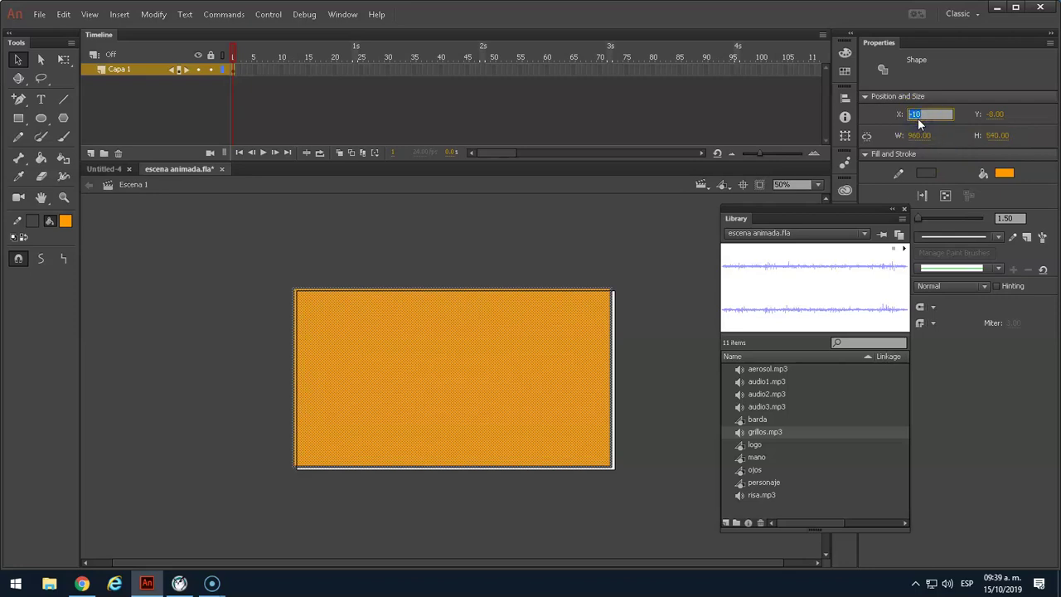
{"action": "key", "text": "Tab"}
{"action": "type", "text": "0"}
{"action": "key", "text": "Return"}
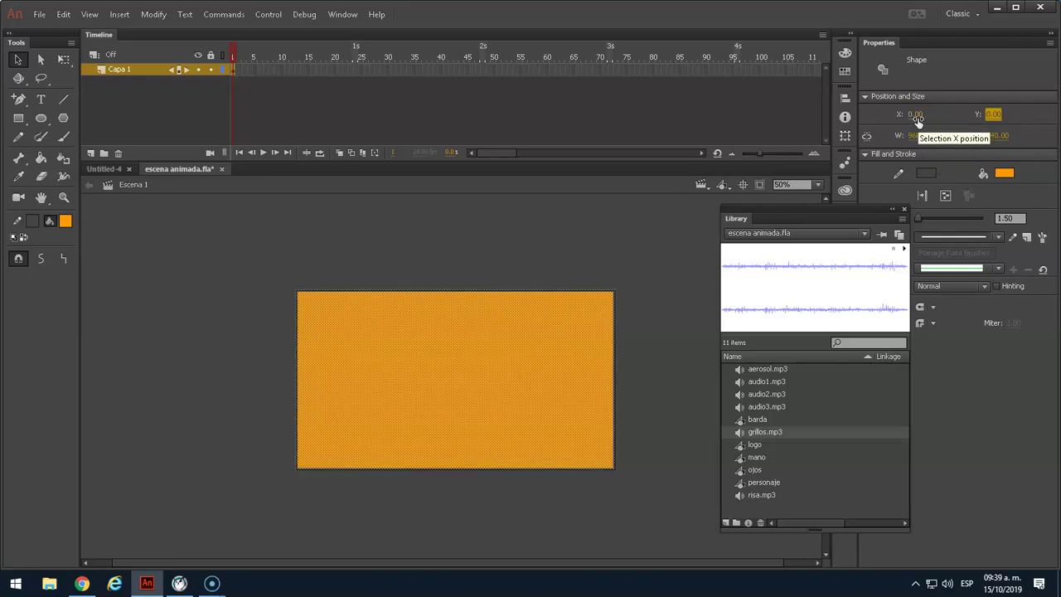
{"action": "left_click", "coordinate": [582, 235]}
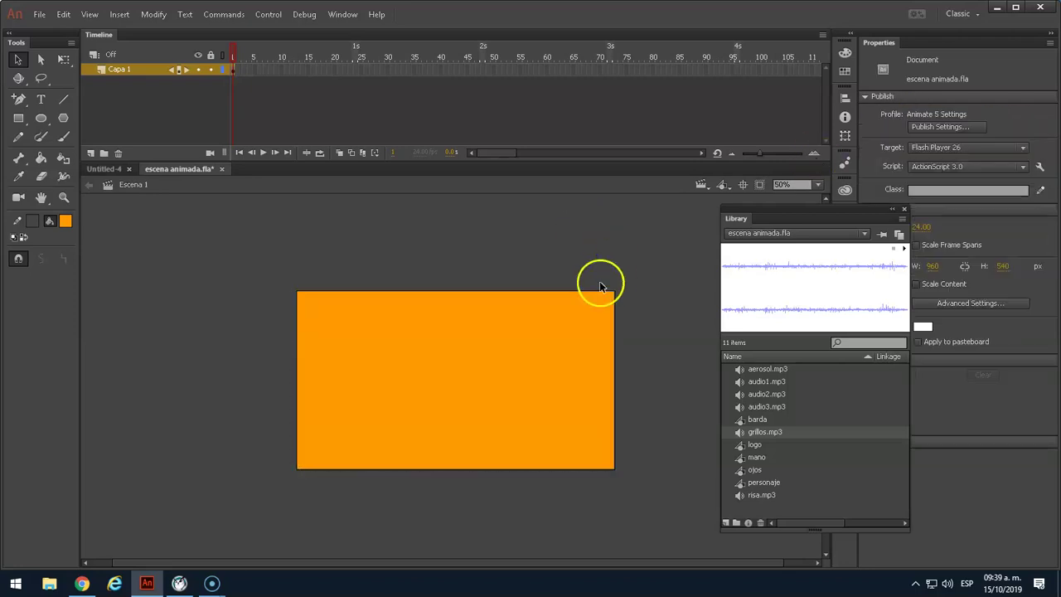
Select the rectangle's outline edges and its fill separately to examine how the shape is built.
{"action": "left_click", "coordinate": [354, 292]}
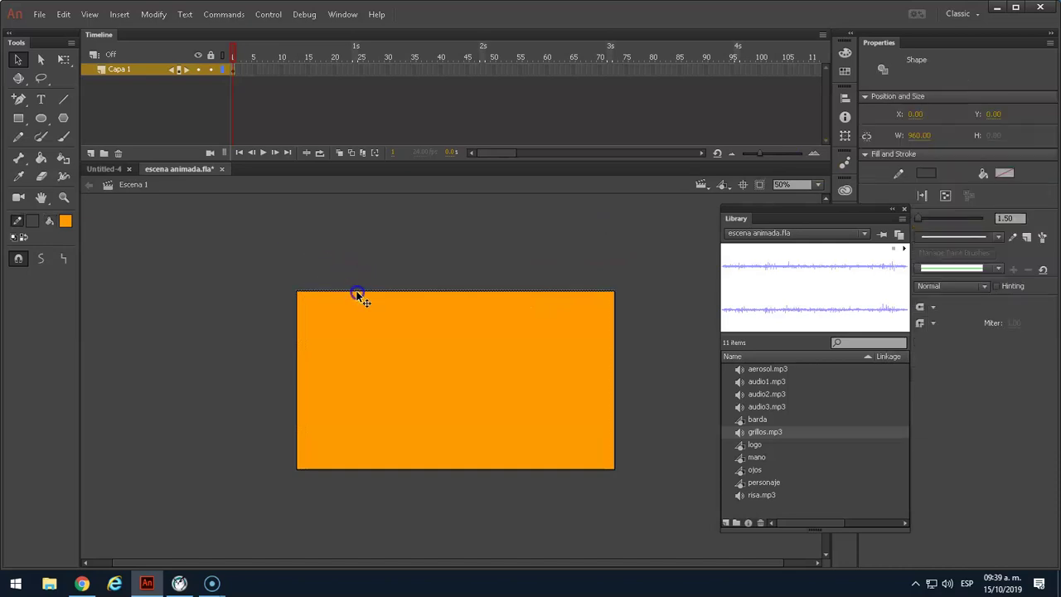
{"action": "left_click", "coordinate": [619, 285]}
{"action": "left_click", "coordinate": [613, 307]}
{"action": "left_click", "coordinate": [619, 309]}
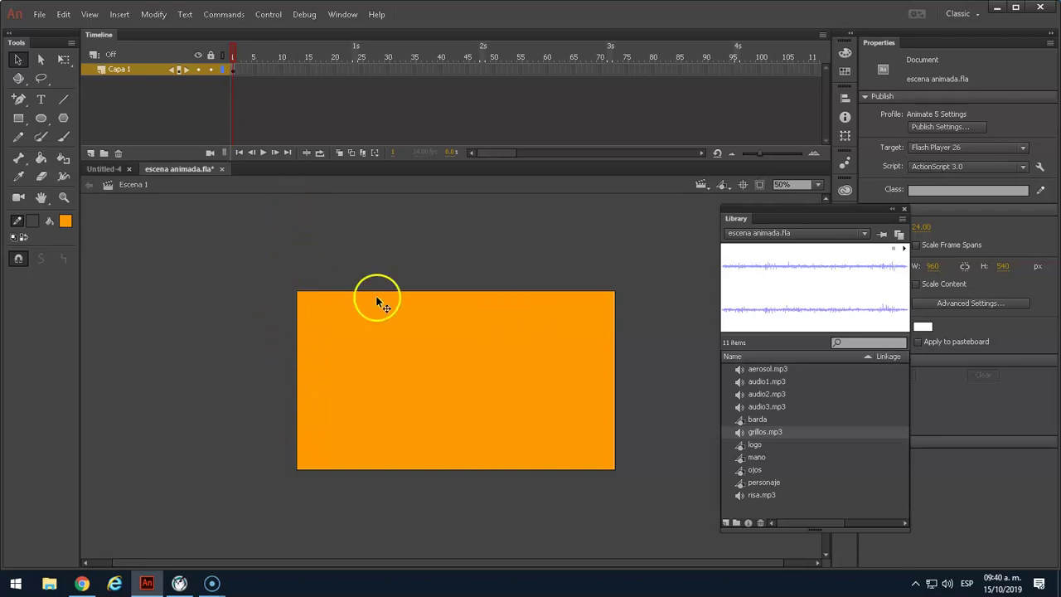
{"action": "left_click", "coordinate": [452, 318]}
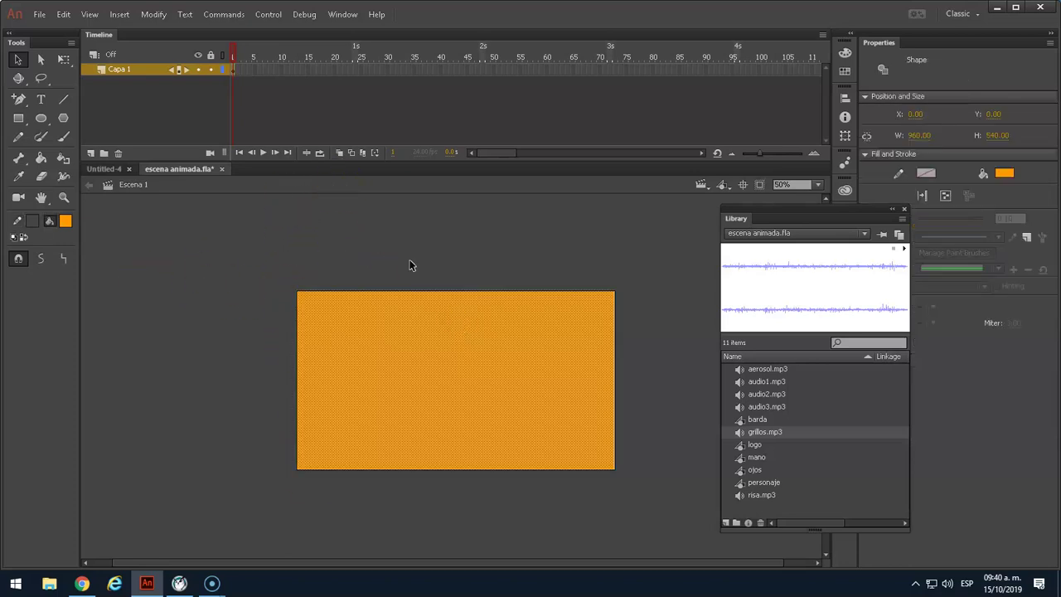
Add a new layer above Capa 1 and rename it audio.
{"action": "left_click", "coordinate": [764, 381]}
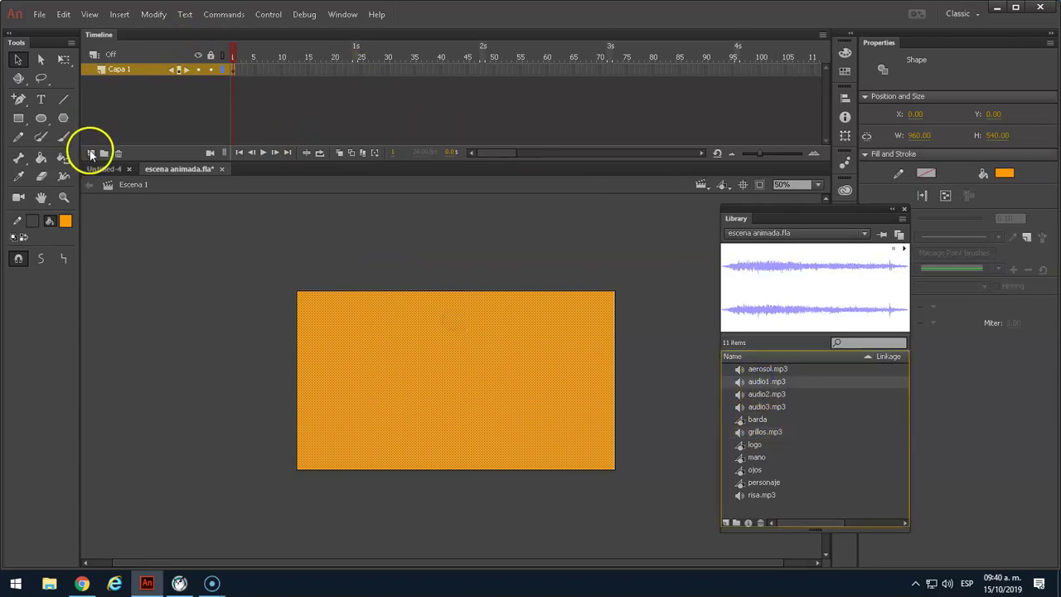
{"action": "left_click", "coordinate": [91, 154]}
{"action": "left_click", "coordinate": [120, 69]}
{"action": "double_click", "coordinate": [121, 69]}
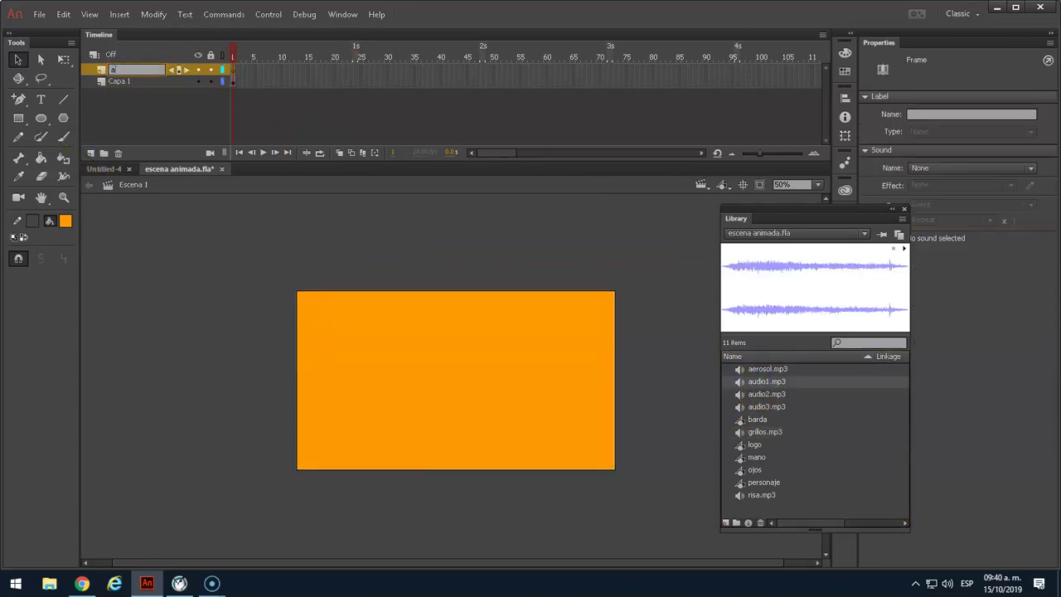
{"action": "left_click", "coordinate": [456, 218]}
Place audio1.mp3 on the audio layer and extend the layer to about frame 104.
{"action": "left_click", "coordinate": [750, 382]}
{"action": "left_click_drag", "start_coordinate": [600, 288], "coordinate": [596, 286]}
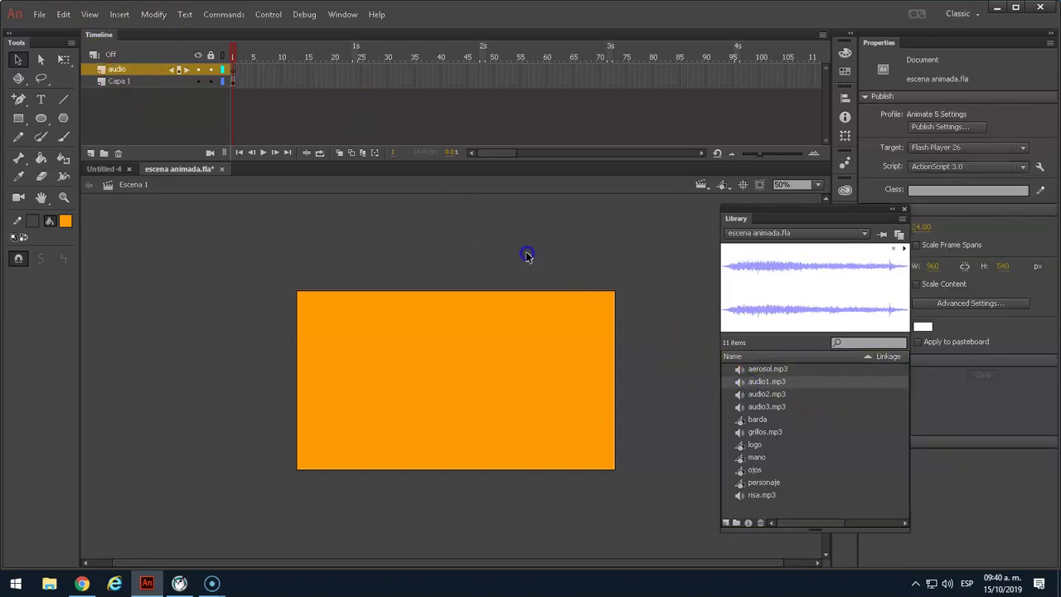
{"action": "left_click", "coordinate": [233, 73]}
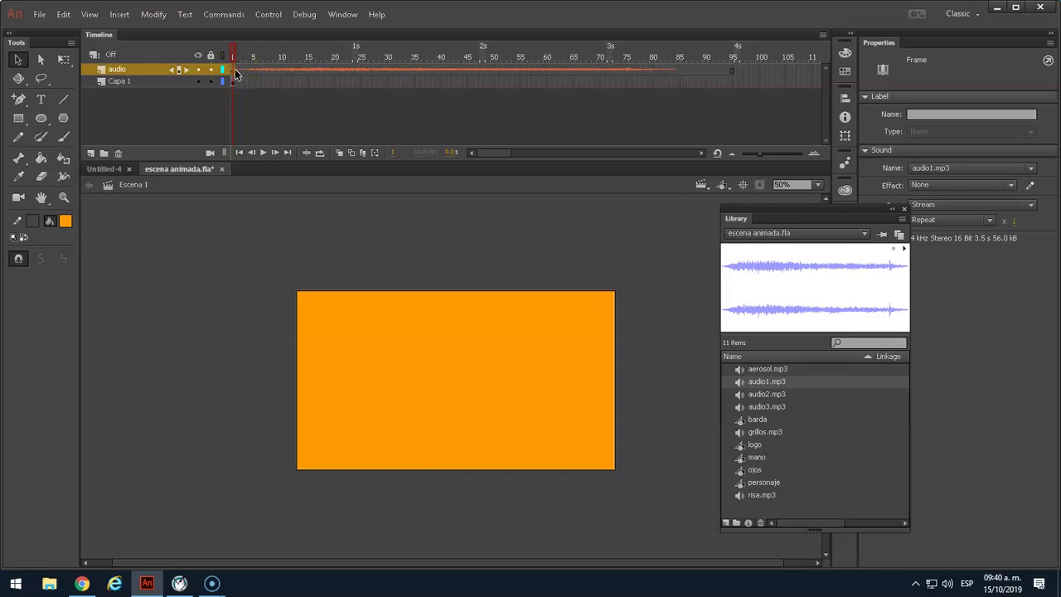
{"action": "left_click", "coordinate": [589, 68]}
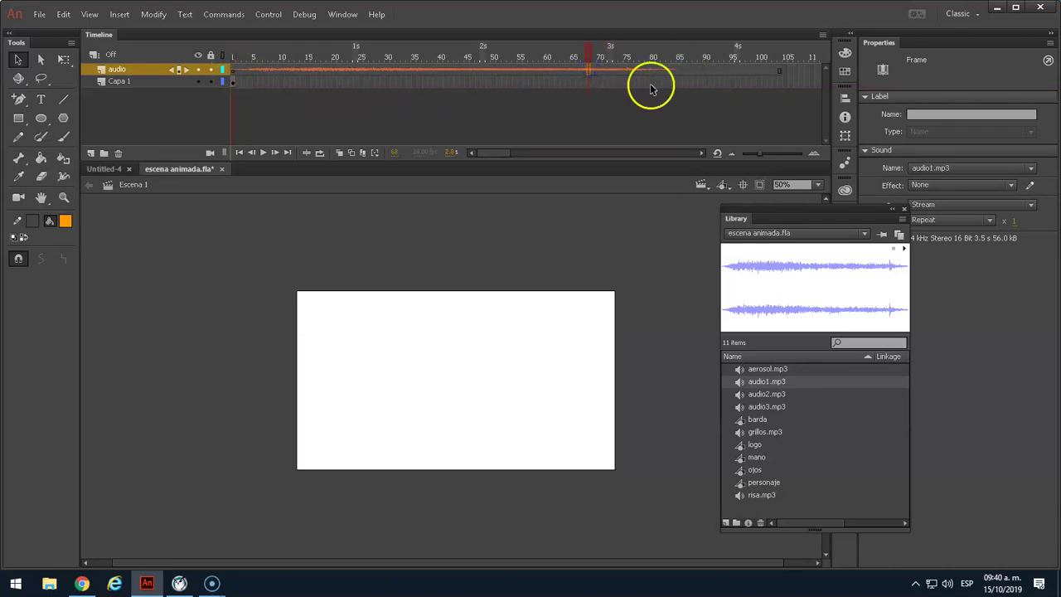
Set the sound's sync to Stream and play the timeline from the first frame.
{"action": "left_click", "coordinate": [943, 205]}
{"action": "left_click", "coordinate": [940, 260]}
{"action": "left_click_drag", "start_coordinate": [547, 48], "coordinate": [231, 60]}
{"action": "key", "text": "Return"}
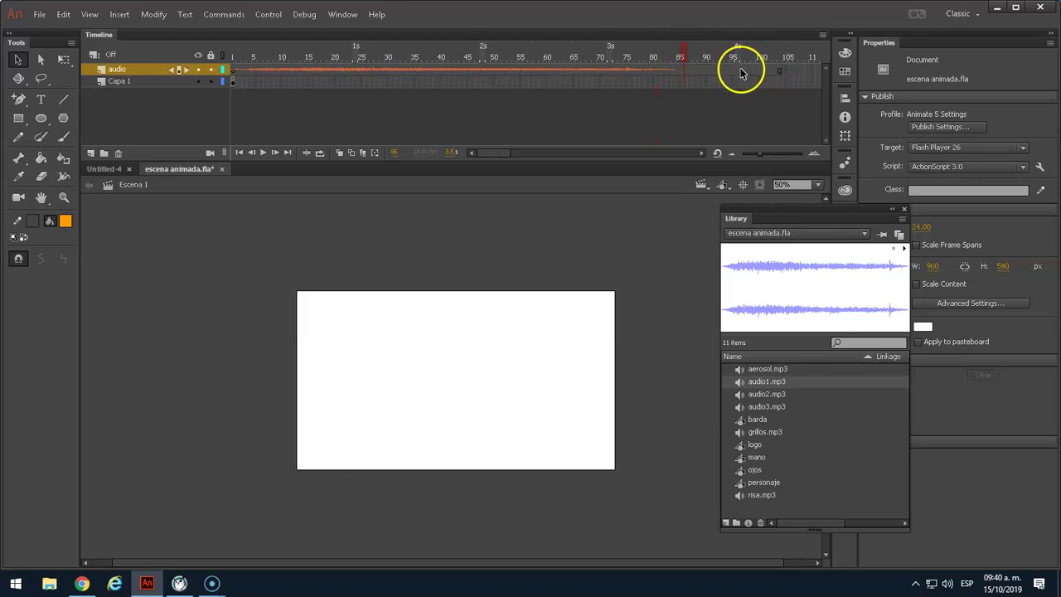
Extend the audio layer to frame 120, at the 5-second mark, and return the playhead to frame 1.
{"action": "left_click_drag", "start_coordinate": [483, 155], "coordinate": [493, 154]}
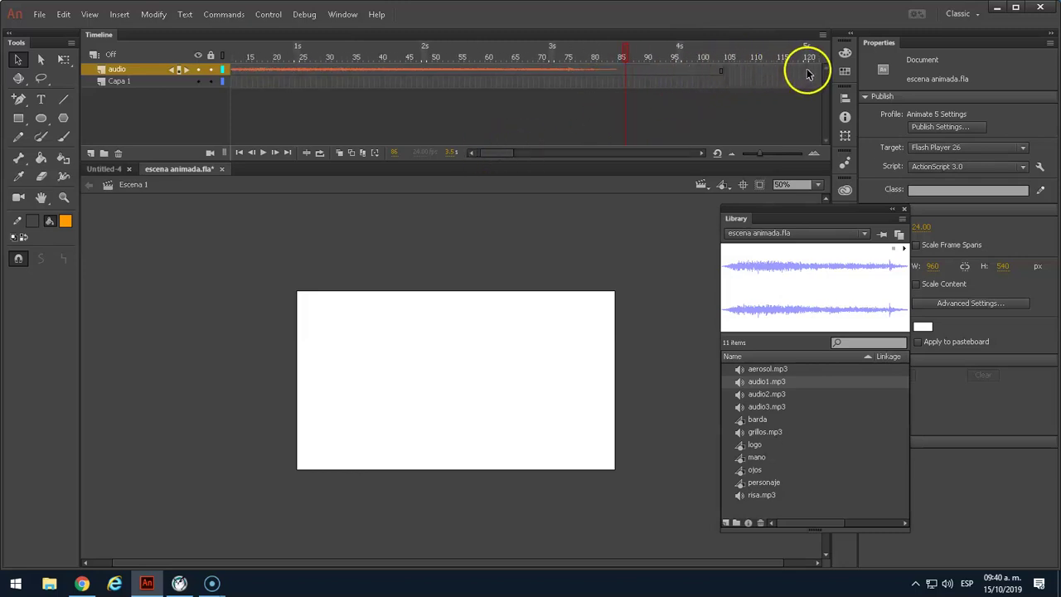
{"action": "left_click", "coordinate": [807, 95]}
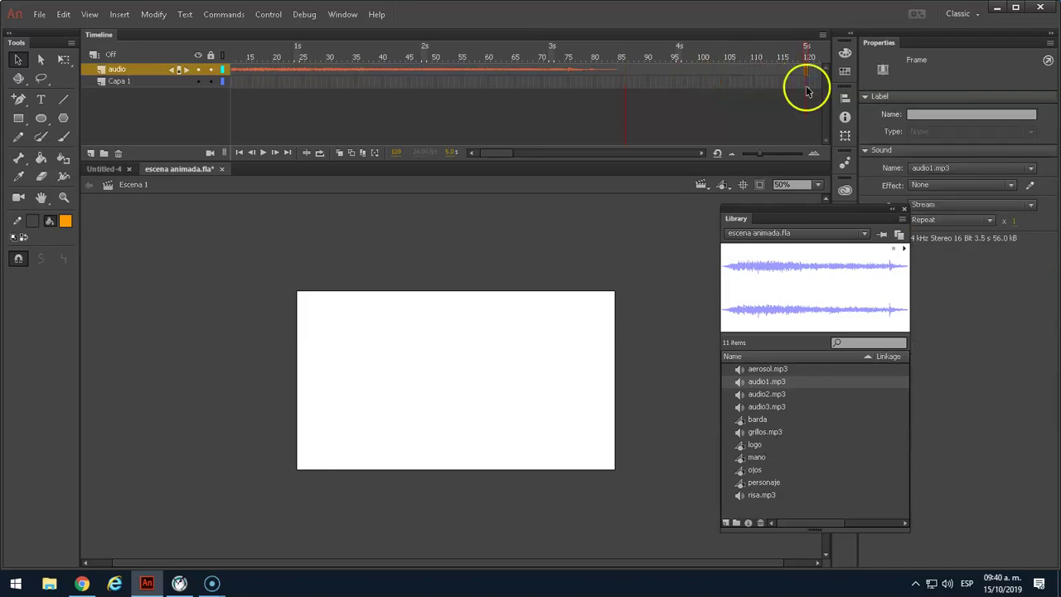
{"action": "left_click_drag", "start_coordinate": [811, 45], "coordinate": [205, 71]}
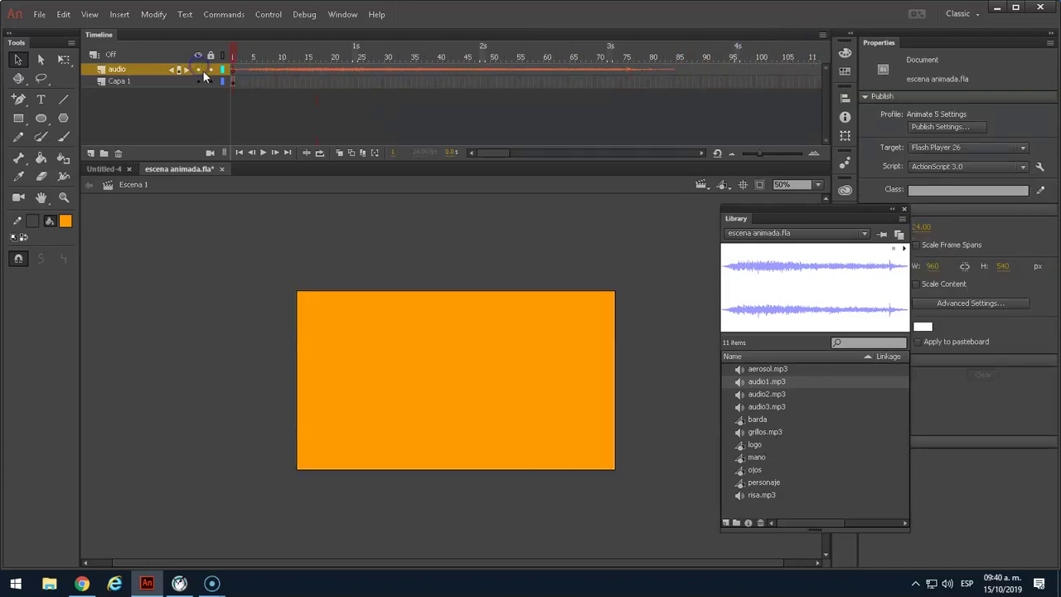
Rename the Capa 1 layer fondo, extend it to frame 120, and return the playhead to frame 1.
{"action": "left_click", "coordinate": [144, 83]}
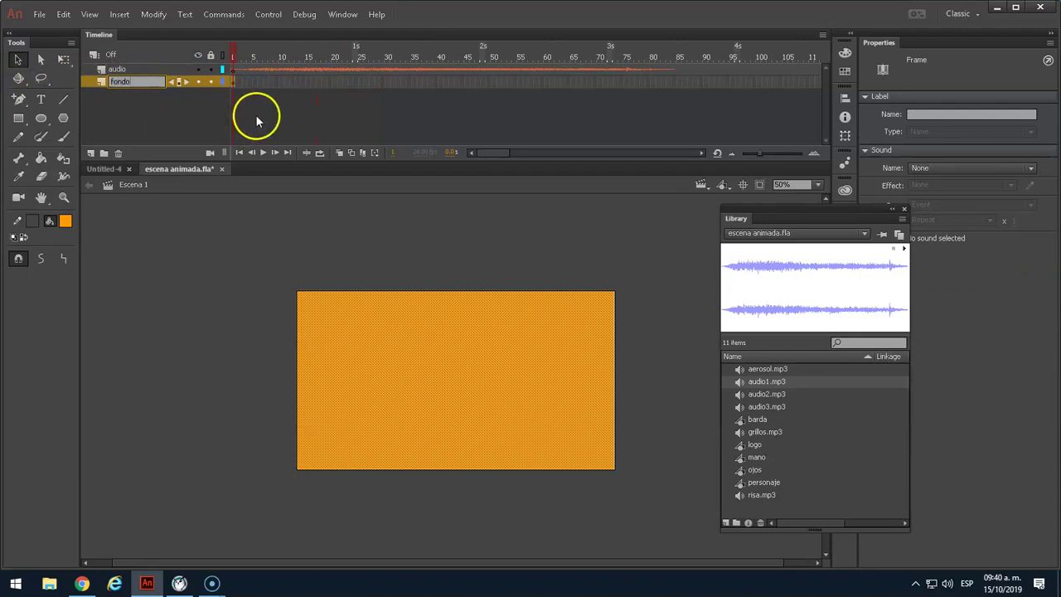
{"action": "left_click_drag", "start_coordinate": [490, 156], "coordinate": [513, 158]}
{"action": "left_click", "coordinate": [545, 80]}
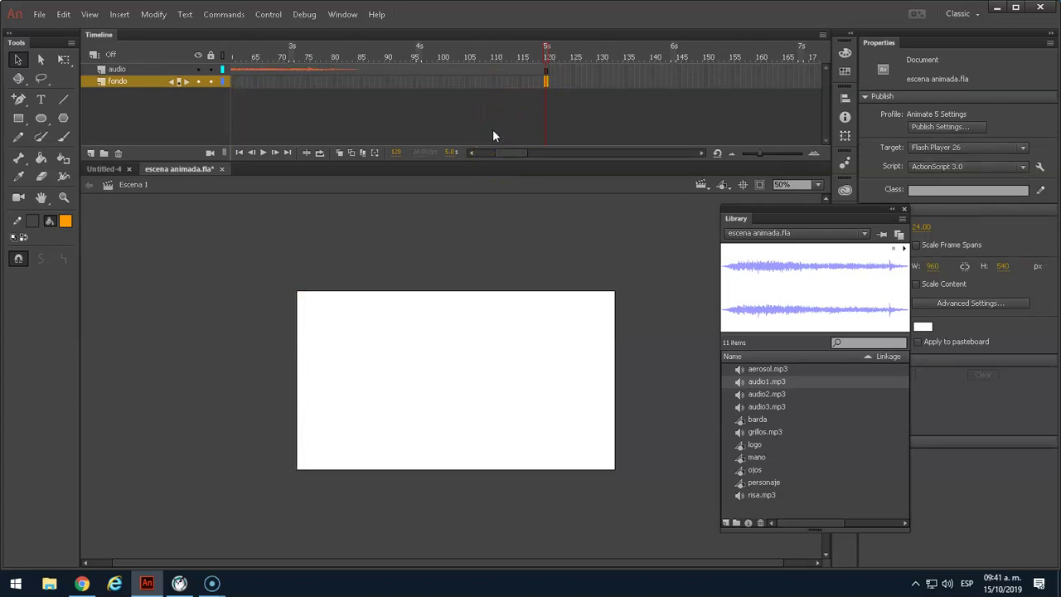
{"action": "key", "text": "F5"}
{"action": "left_click_drag", "start_coordinate": [543, 52], "coordinate": [189, 52]}
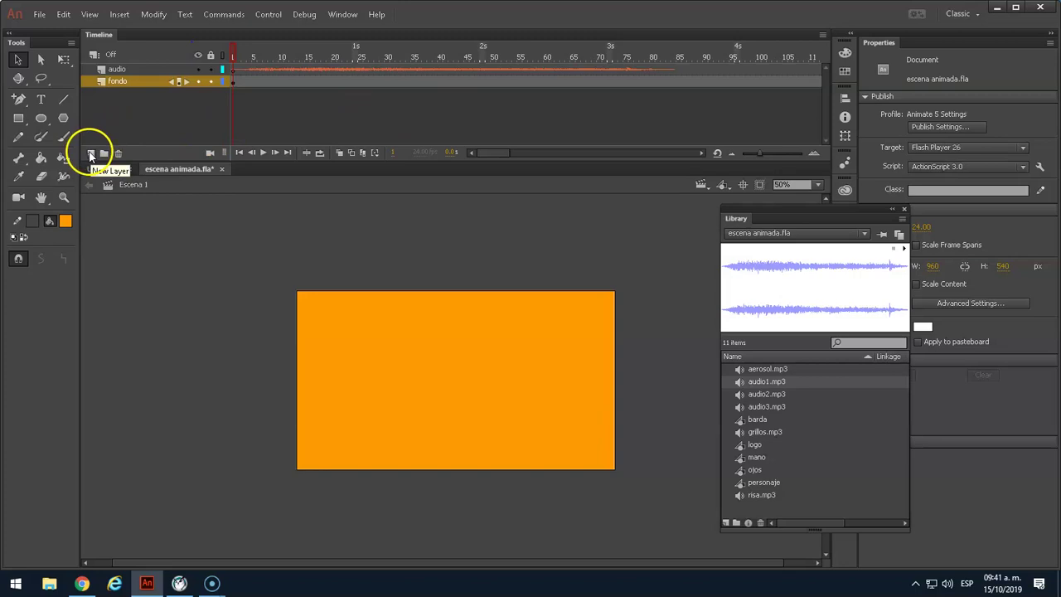
Add a new layer above fondo and rename it logo.
{"action": "left_click", "coordinate": [91, 154]}
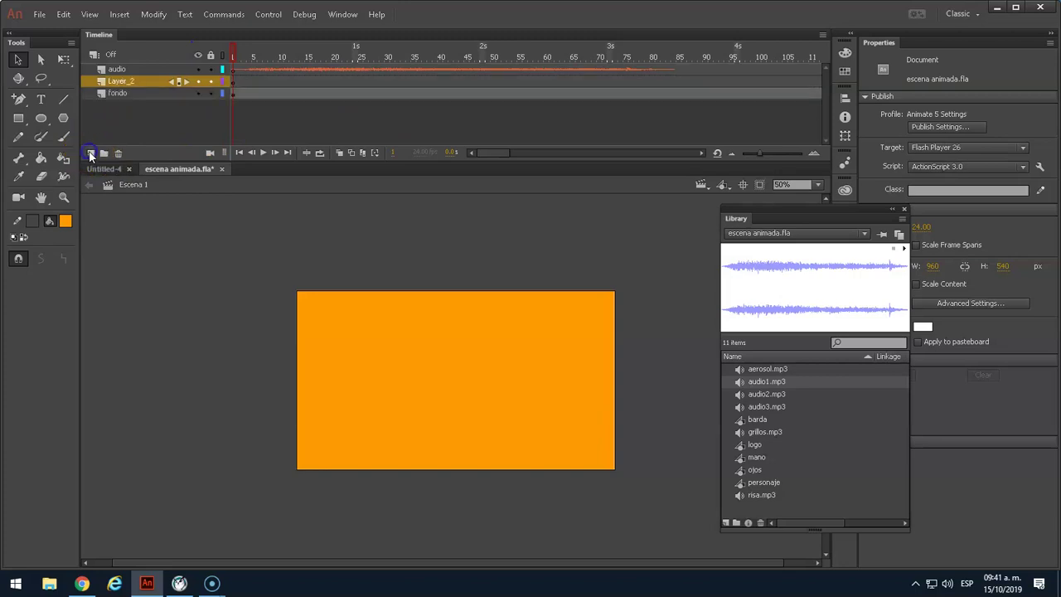
{"action": "double_click", "coordinate": [132, 81]}
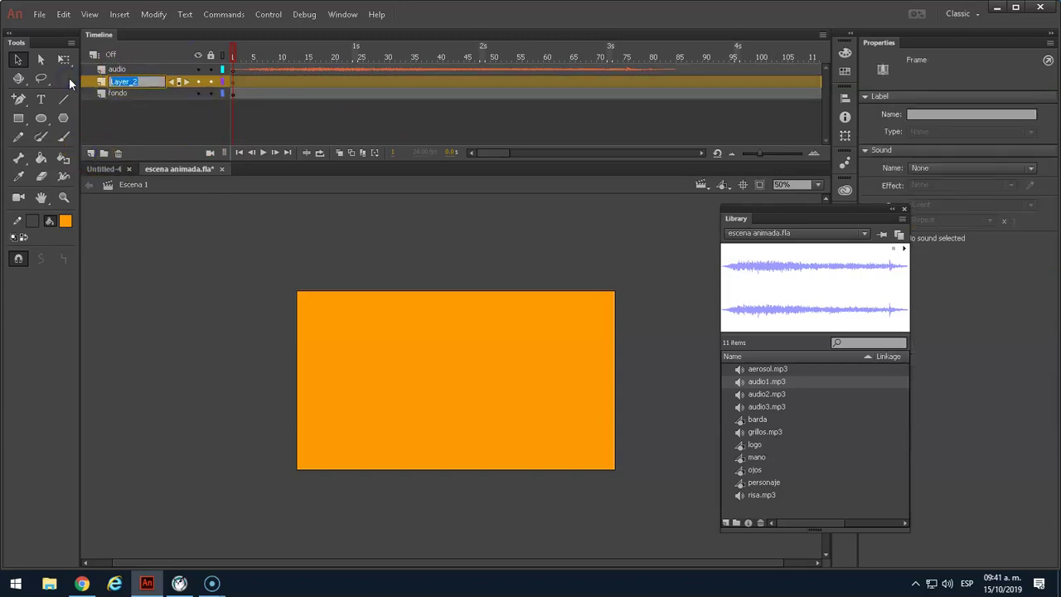
{"action": "type", "text": "logo"}
{"action": "left_click", "coordinate": [171, 245]}
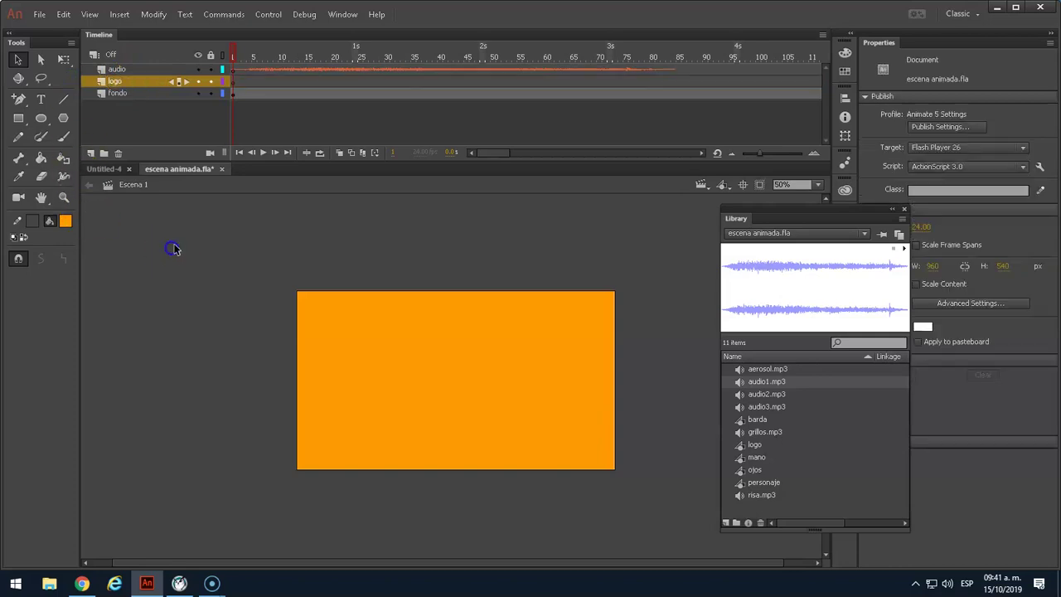
Place the logo symbol from the library near the centre of the stage on the logo layer.
{"action": "left_click", "coordinate": [753, 445]}
{"action": "left_click_drag", "start_coordinate": [752, 444], "coordinate": [448, 394]}
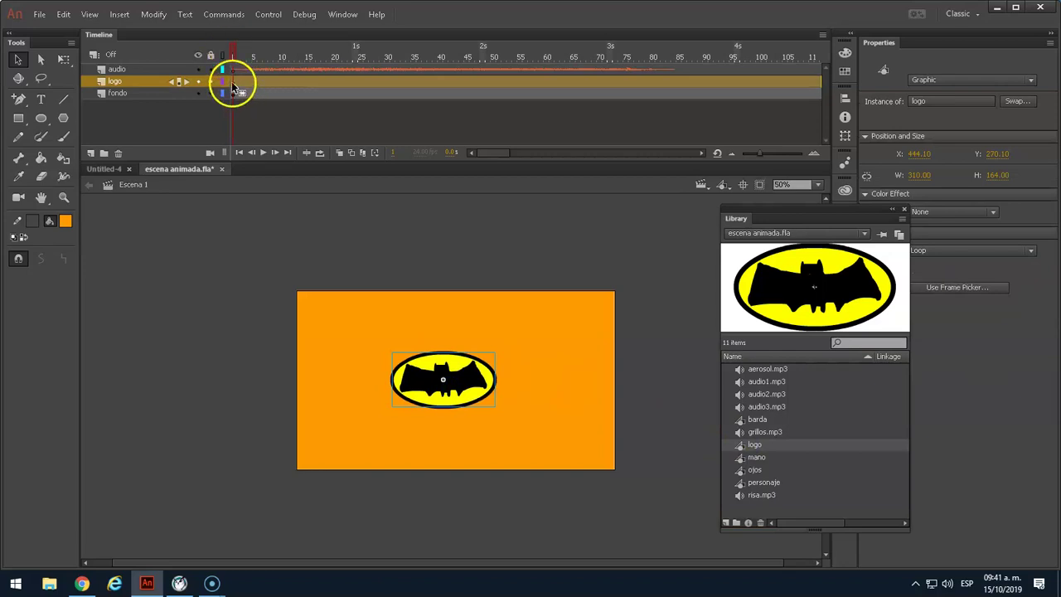
{"action": "left_click", "coordinate": [203, 118]}
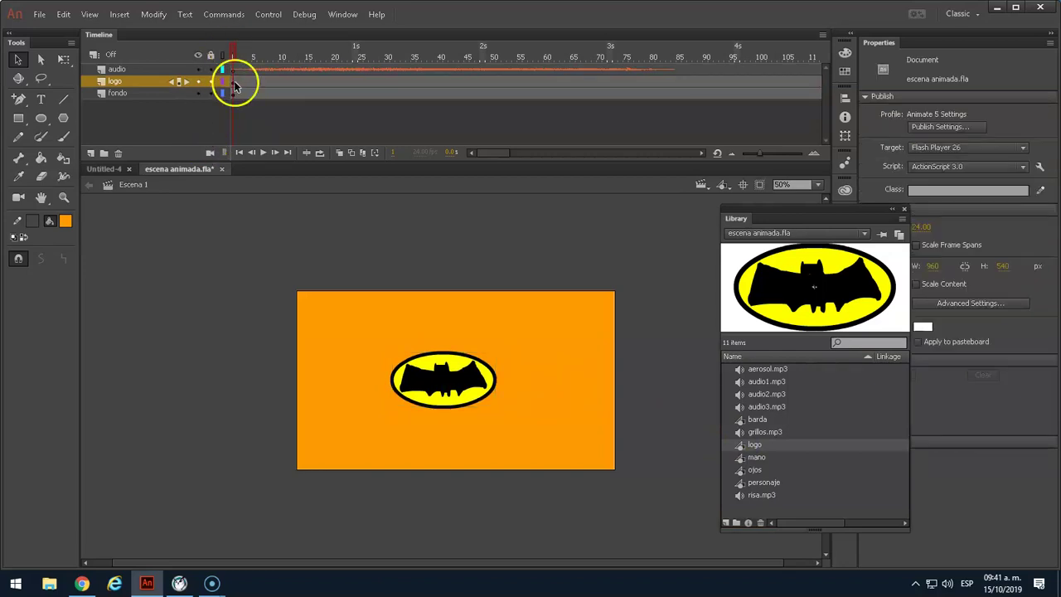
{"action": "left_click", "coordinate": [234, 82]}
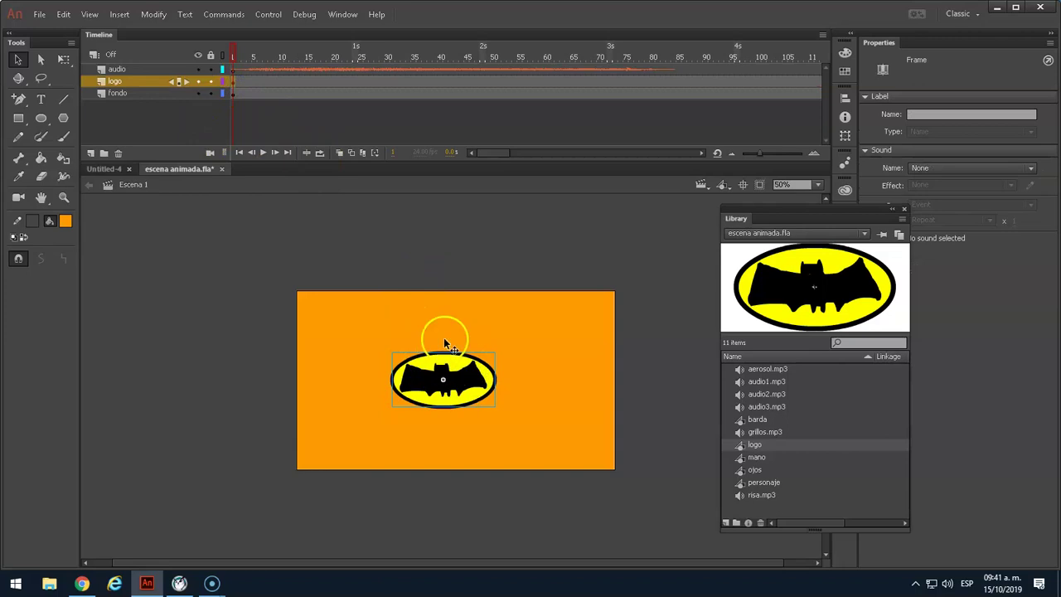
{"action": "left_click", "coordinate": [164, 121]}
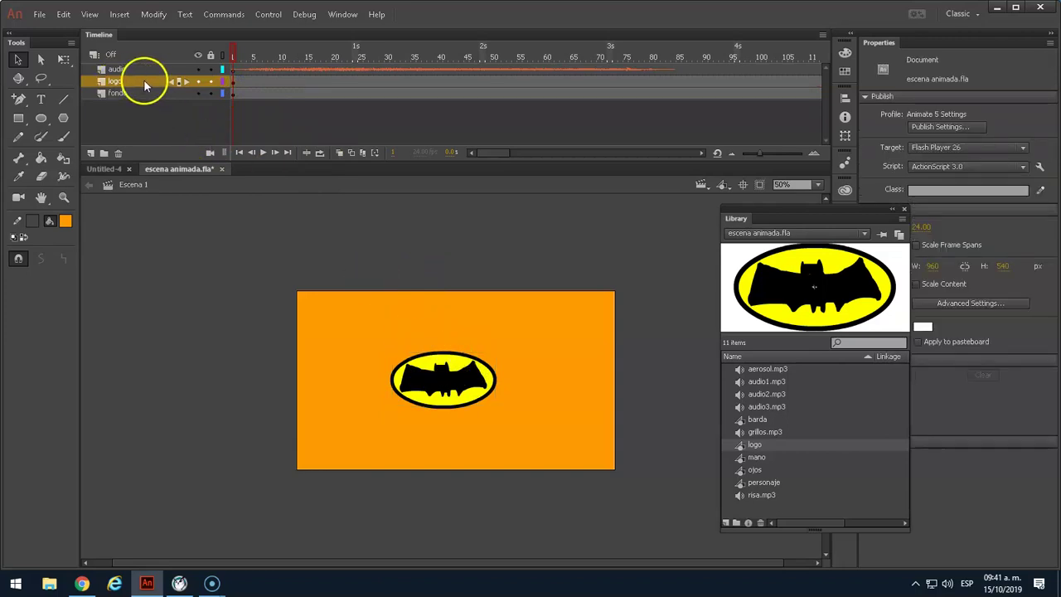
Create a classic tween on the logo layer and insert a keyframe at frame 96, the 4-second mark.
{"action": "left_click", "coordinate": [143, 81]}
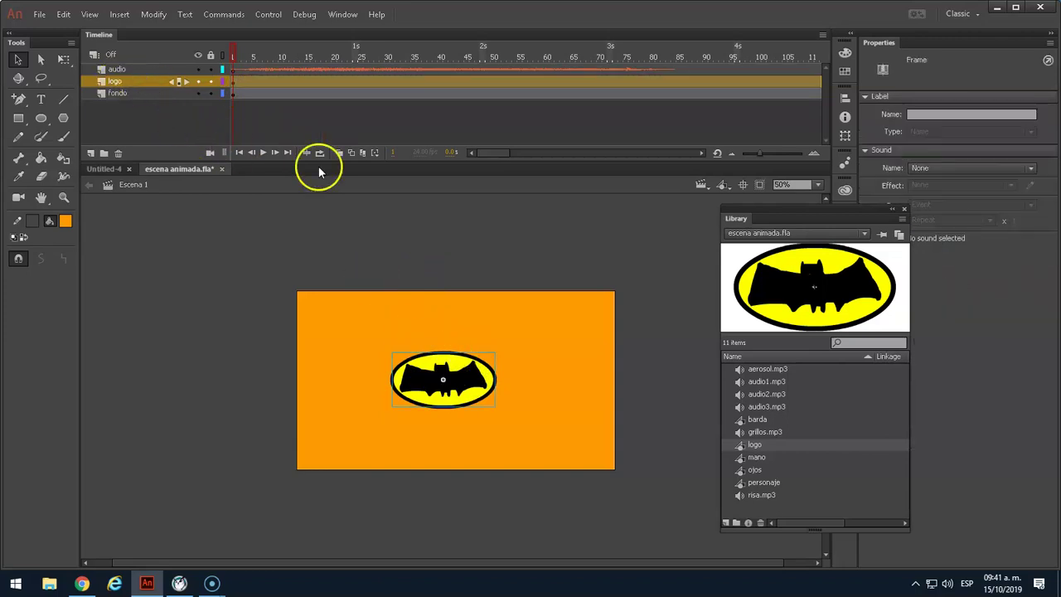
{"action": "right_click", "coordinate": [240, 82]}
{"action": "left_click", "coordinate": [300, 116]}
{"action": "left_click_drag", "start_coordinate": [247, 62], "coordinate": [651, 56]}
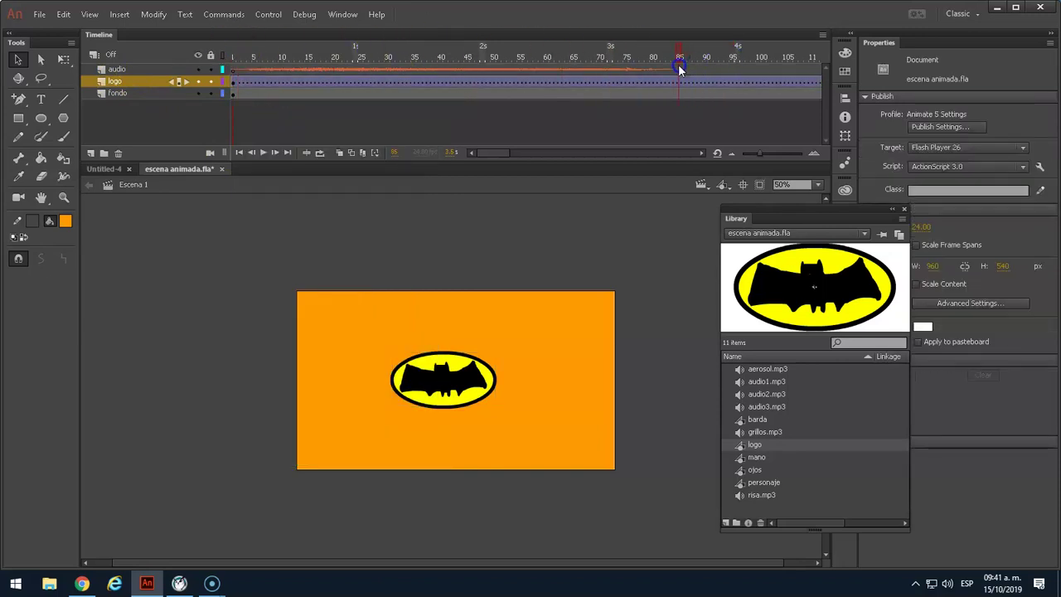
{"action": "left_click_drag", "start_coordinate": [496, 151], "coordinate": [510, 152]}
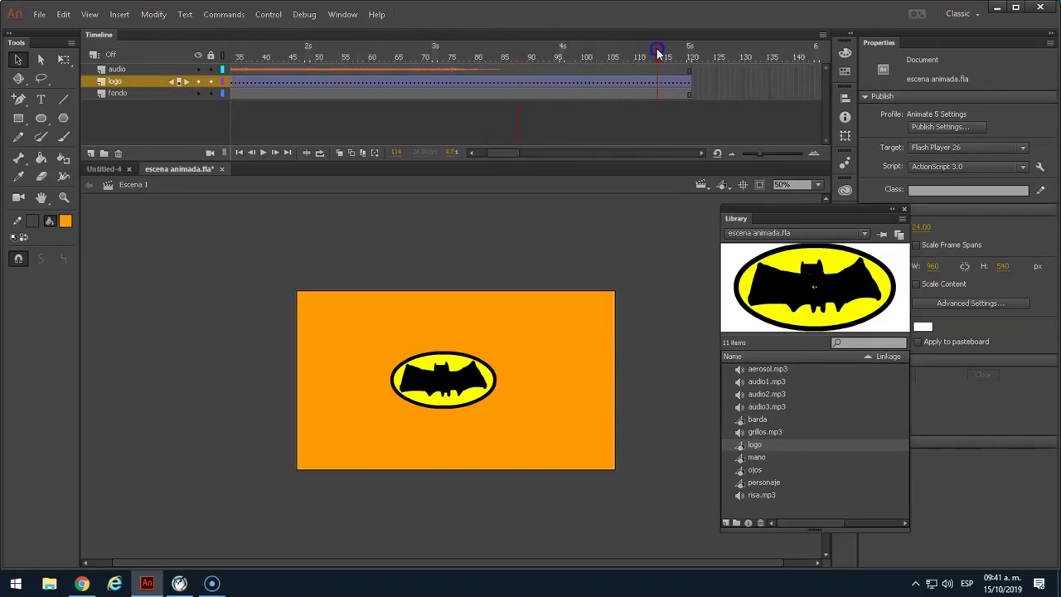
{"action": "left_click", "coordinate": [563, 82]}
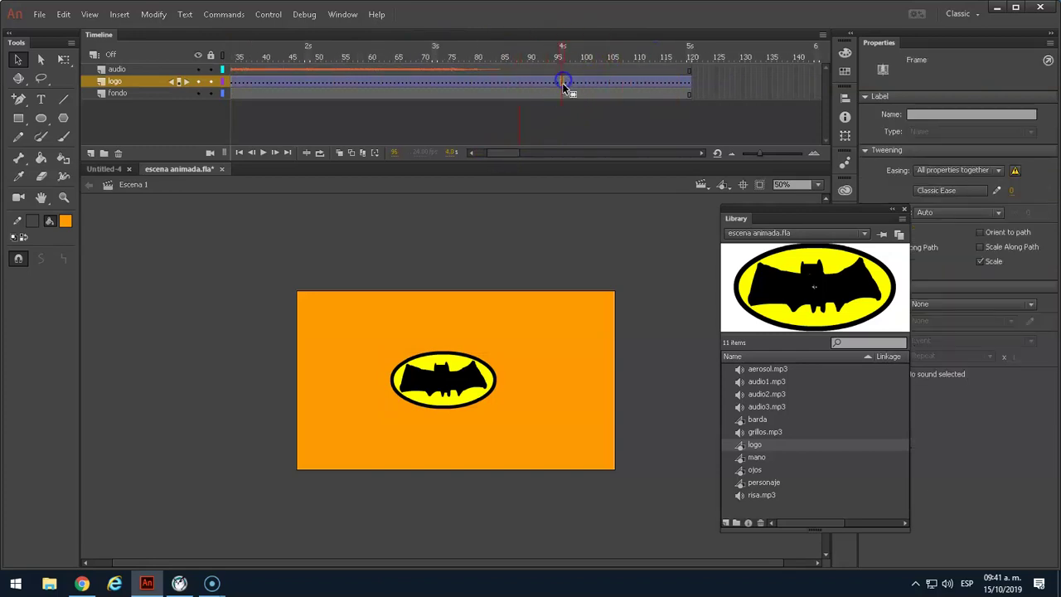
{"action": "left_click", "coordinate": [562, 54]}
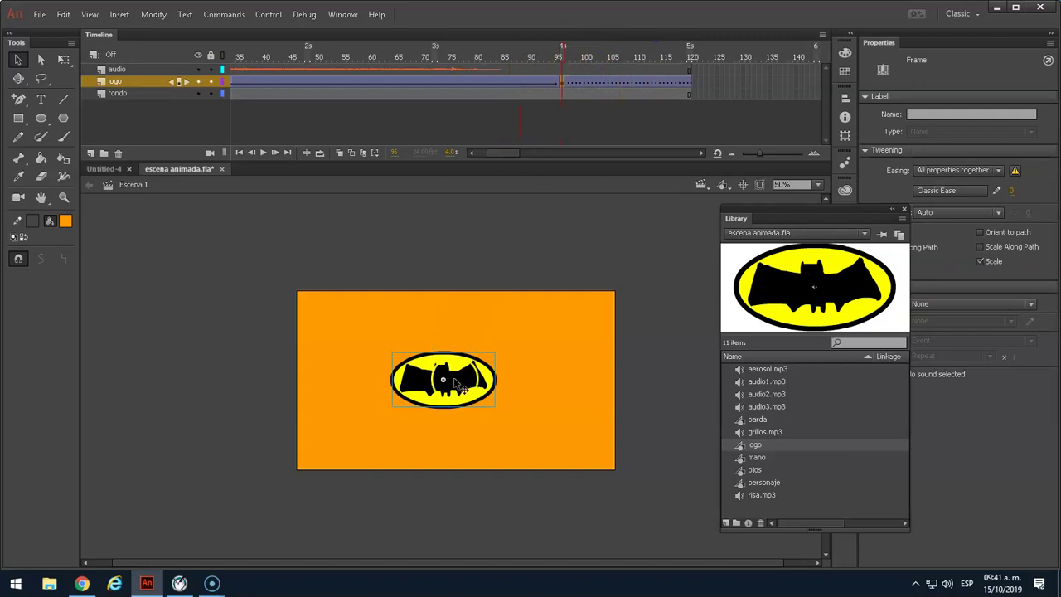
Shrink the logo at frame 1 to about 113 × 60 px and position it at about X 480, Y 250.
{"action": "left_click_drag", "start_coordinate": [561, 52], "coordinate": [230, 83]}
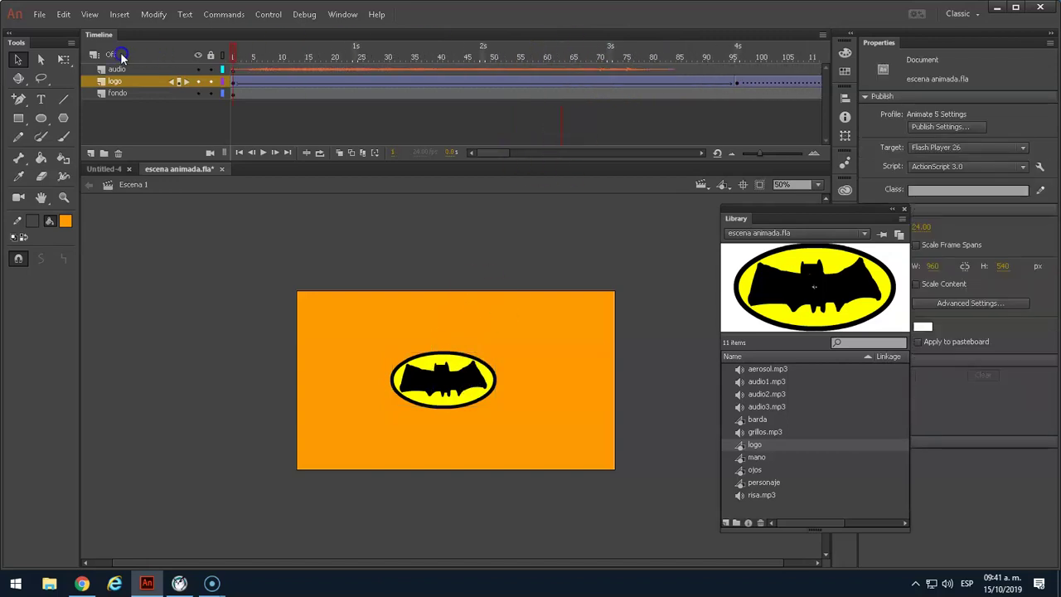
{"action": "left_click", "coordinate": [232, 83]}
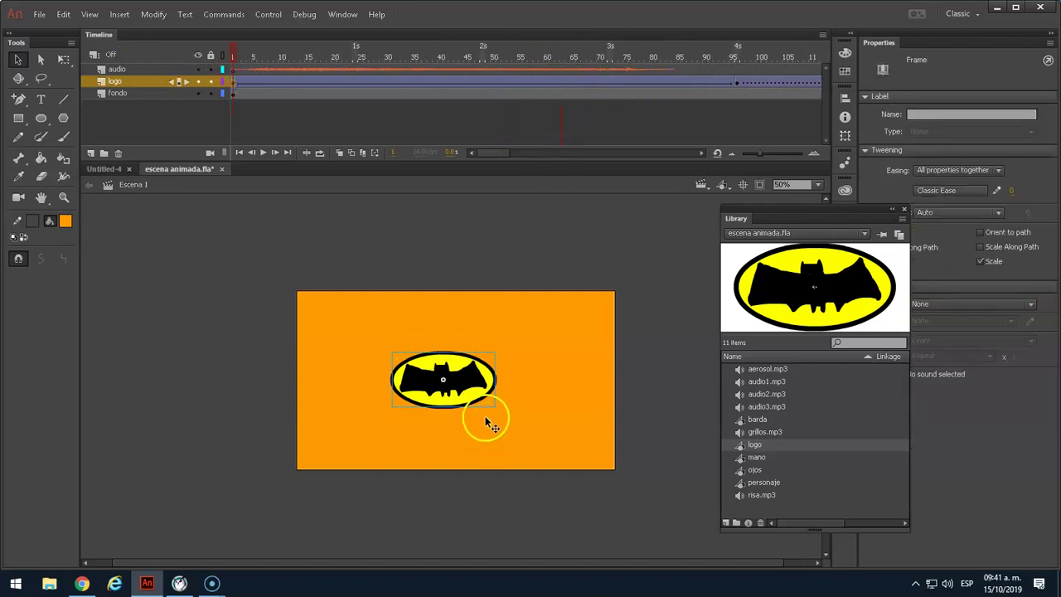
{"action": "key", "text": "q"}
{"action": "left_click_drag", "start_coordinate": [489, 355], "coordinate": [476, 385]}
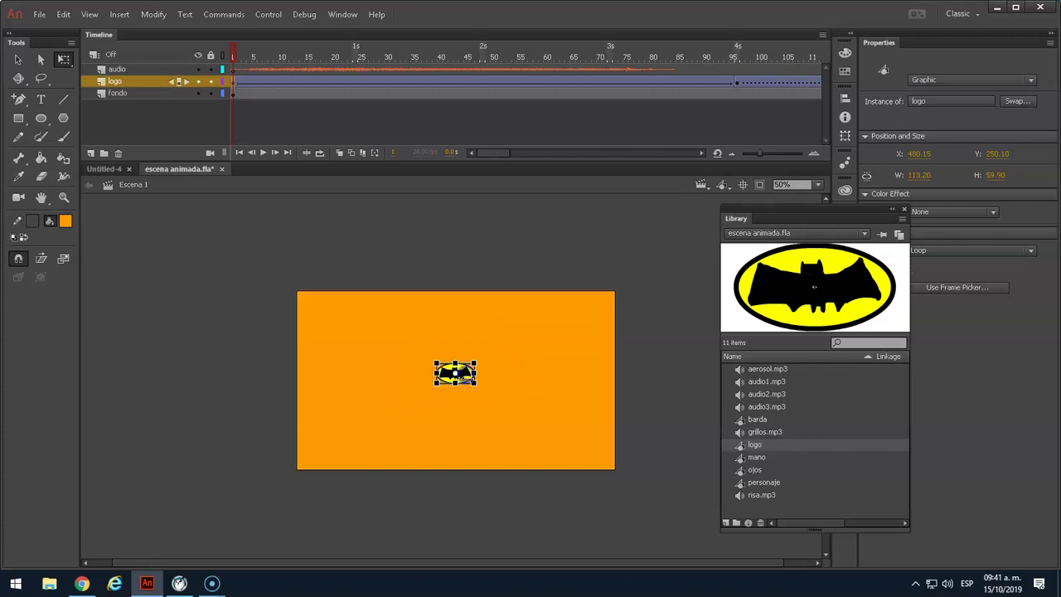
Copy the logo layer's frame 1 onto frame 96 and enlarge the logo there to about 393 × 208 px.
{"action": "right_click", "coordinate": [233, 86]}
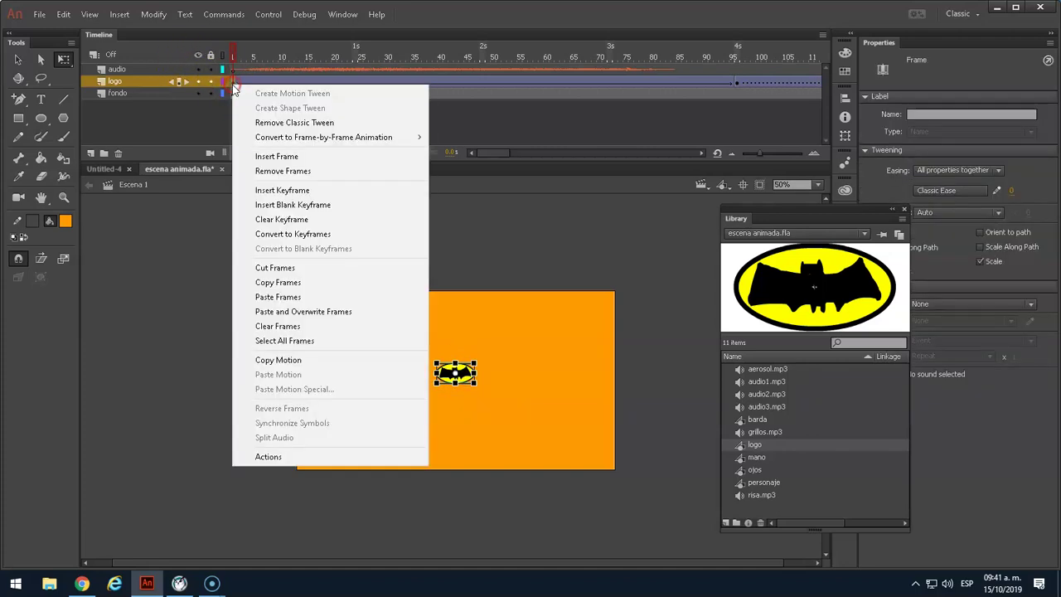
{"action": "left_click", "coordinate": [272, 284]}
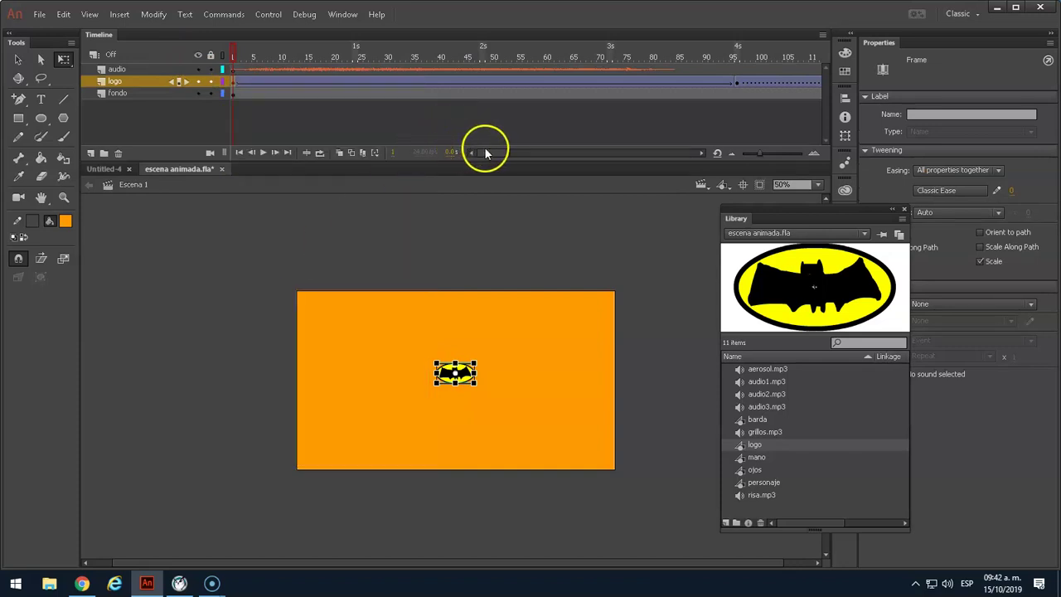
{"action": "left_click", "coordinate": [735, 83]}
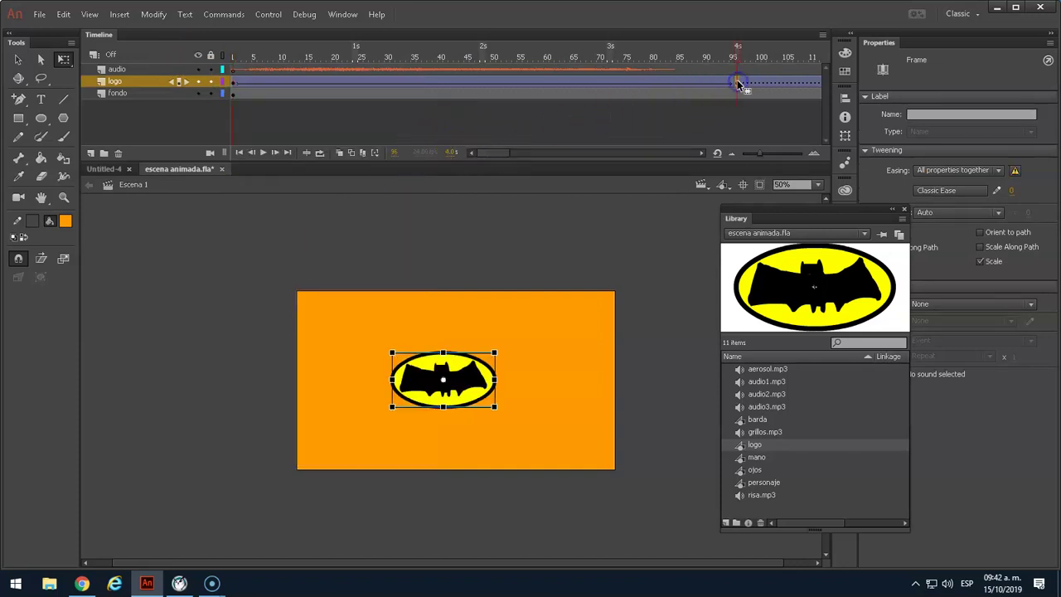
{"action": "right_click", "coordinate": [737, 81]}
{"action": "left_click", "coordinate": [782, 294]}
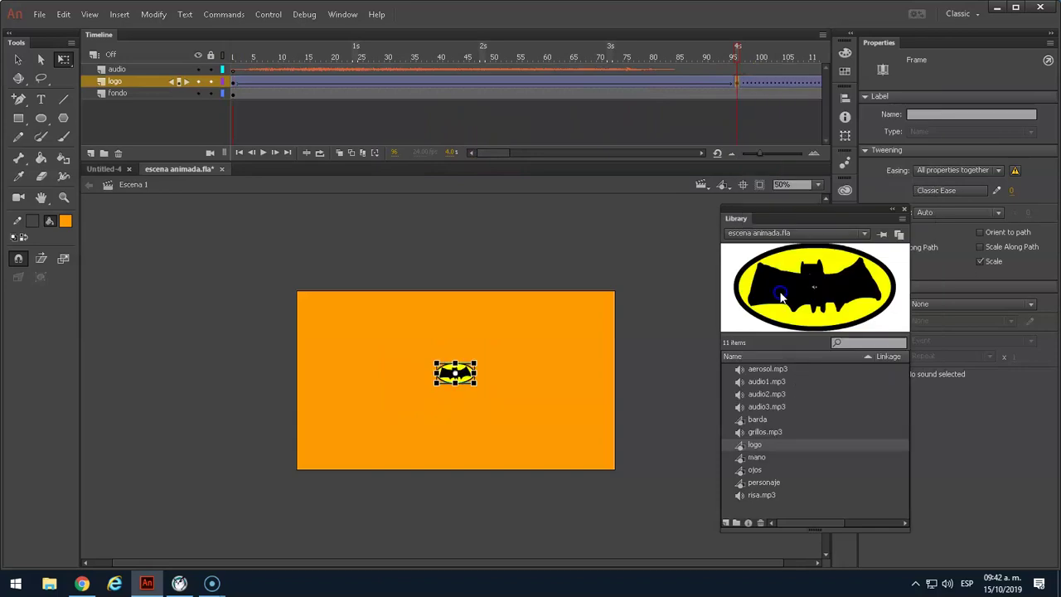
{"action": "left_click_drag", "start_coordinate": [475, 362], "coordinate": [531, 337]}
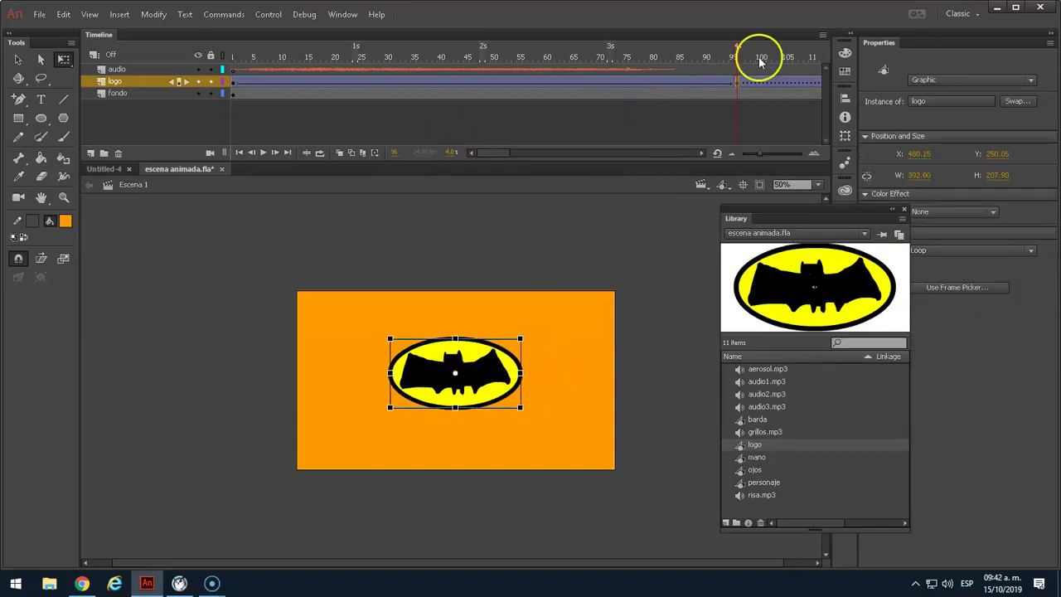
{"action": "left_click_drag", "start_coordinate": [737, 43], "coordinate": [320, 45]}
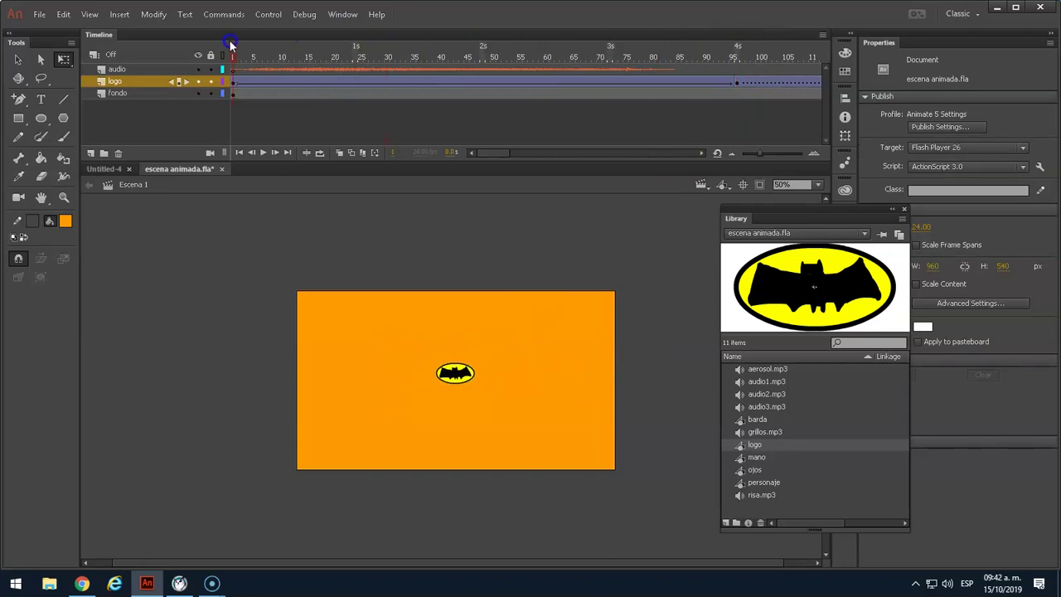
Move the floating Library panel below the stage so it no longer covers the properties.
{"action": "left_click_drag", "start_coordinate": [869, 214], "coordinate": [858, 319]}
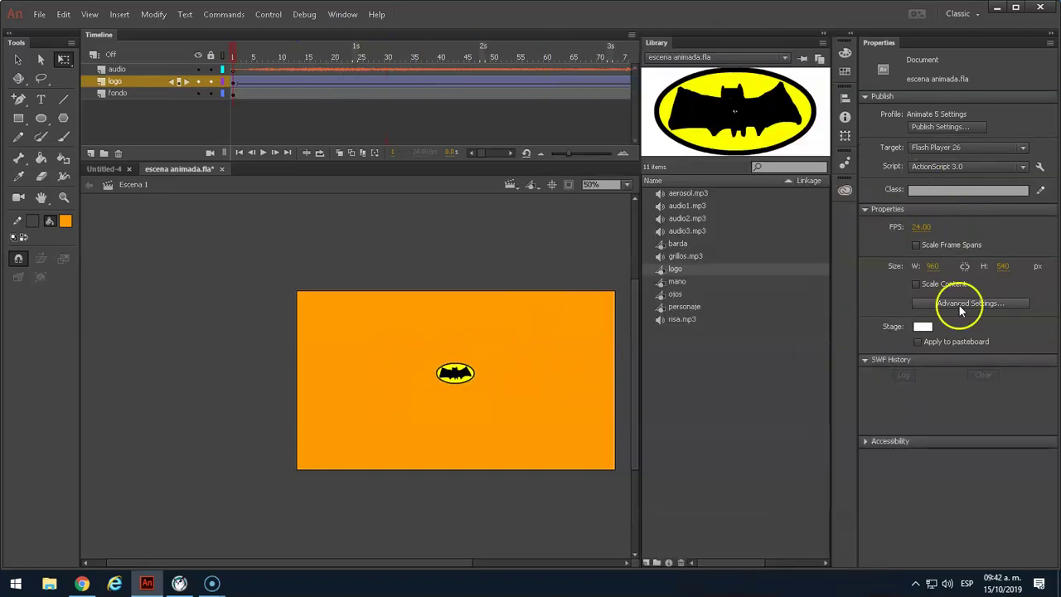
{"action": "left_click_drag", "start_coordinate": [662, 38], "coordinate": [606, 491]}
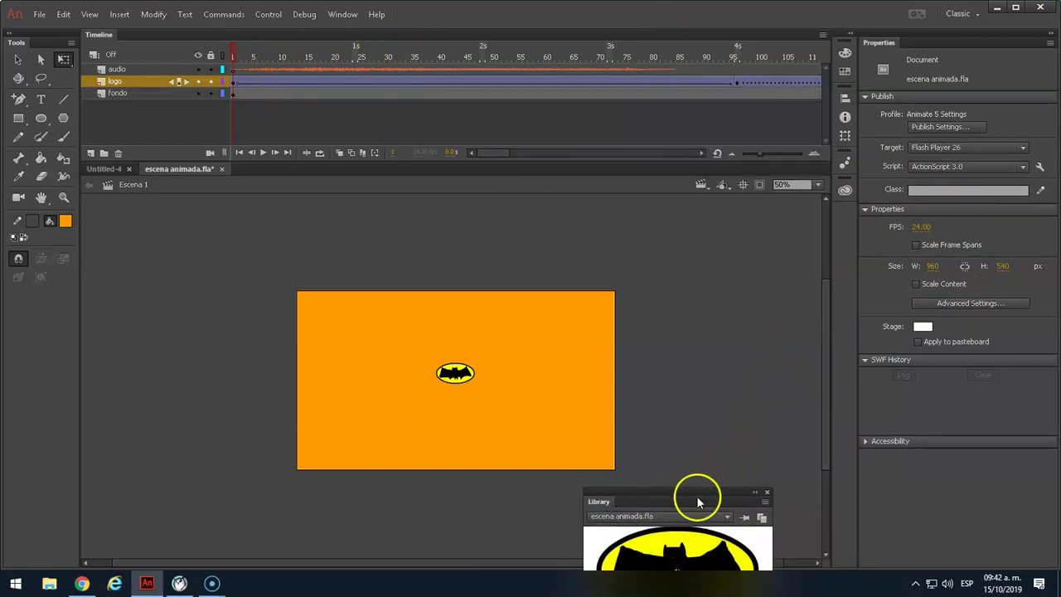
{"action": "left_click_drag", "start_coordinate": [703, 496], "coordinate": [728, 488]}
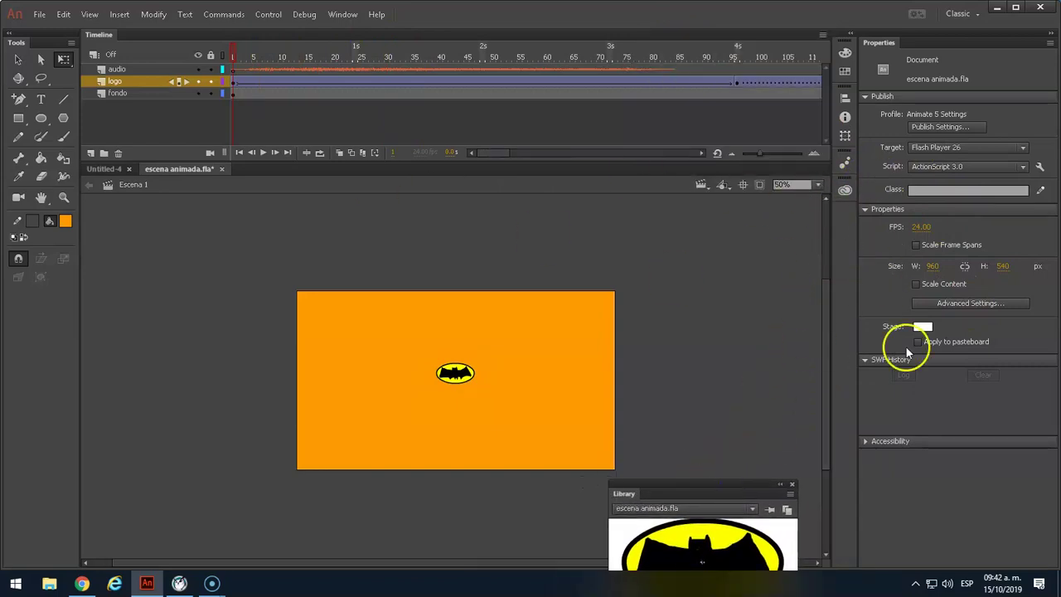
Set the logo tween's easing to 100 out and its rotation to clockwise, 6 times.
{"action": "left_click", "coordinate": [237, 83]}
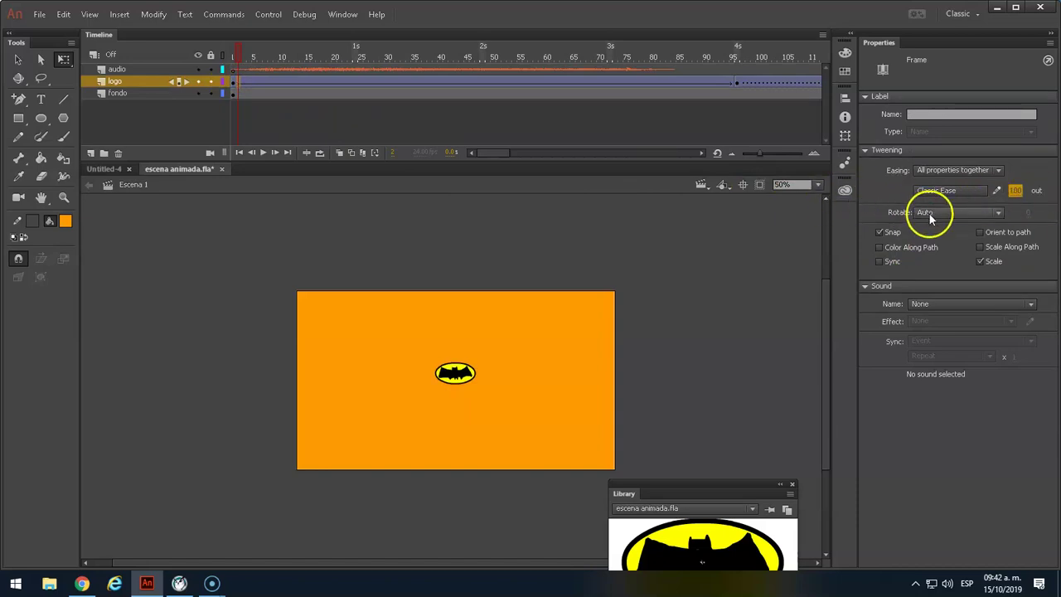
{"action": "left_click", "coordinate": [935, 214]}
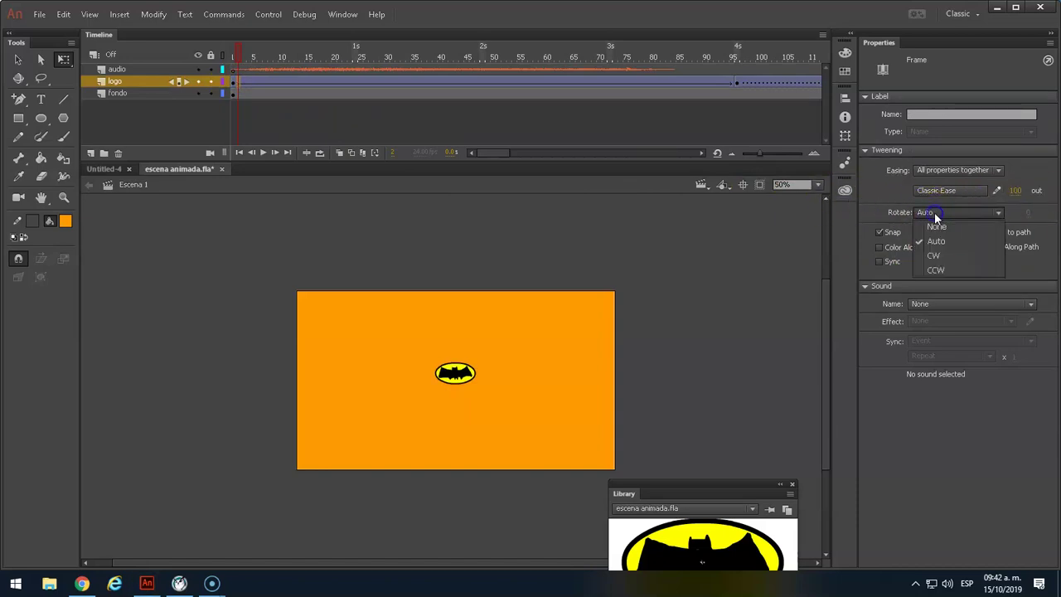
{"action": "left_click", "coordinate": [934, 257]}
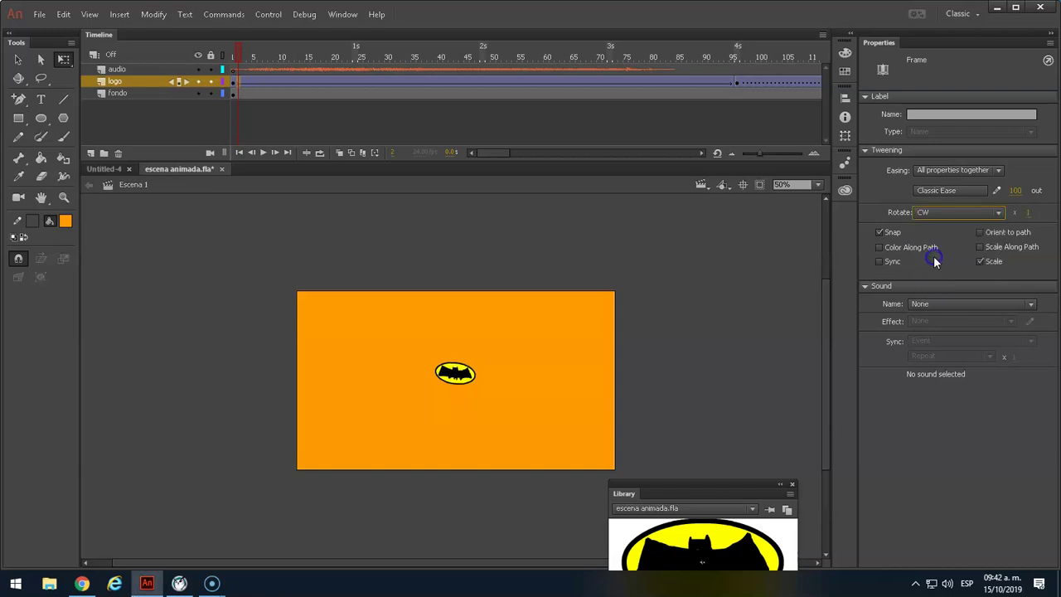
{"action": "left_click", "coordinate": [1028, 212]}
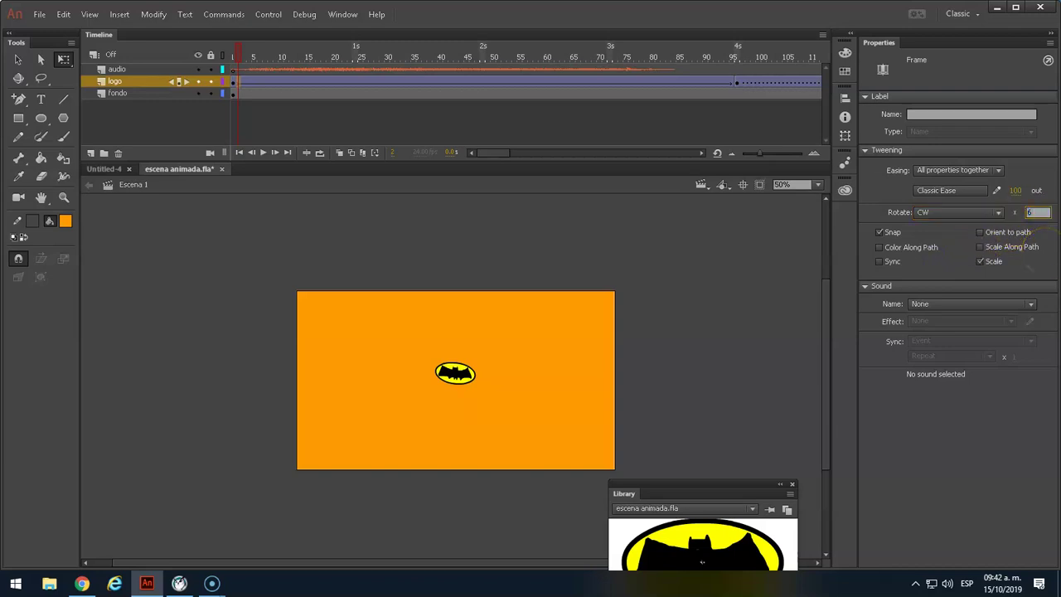
{"action": "type", "text": "6"}
{"action": "key", "text": "Return"}
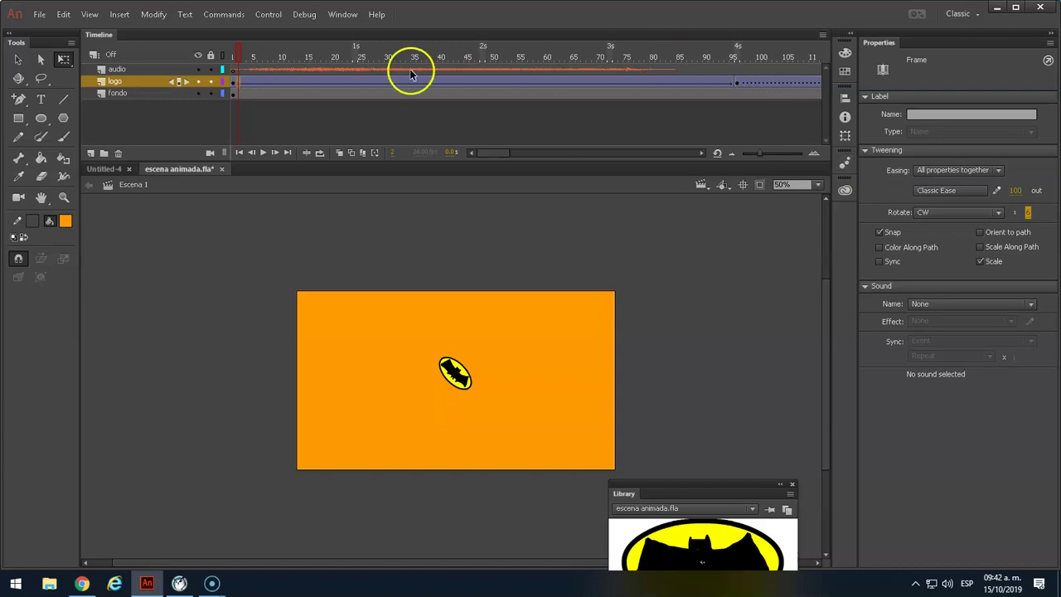
Play the timeline from frame 1 to preview the logo's spin and growth.
{"action": "left_click", "coordinate": [235, 55]}
{"action": "key", "text": "Return"}
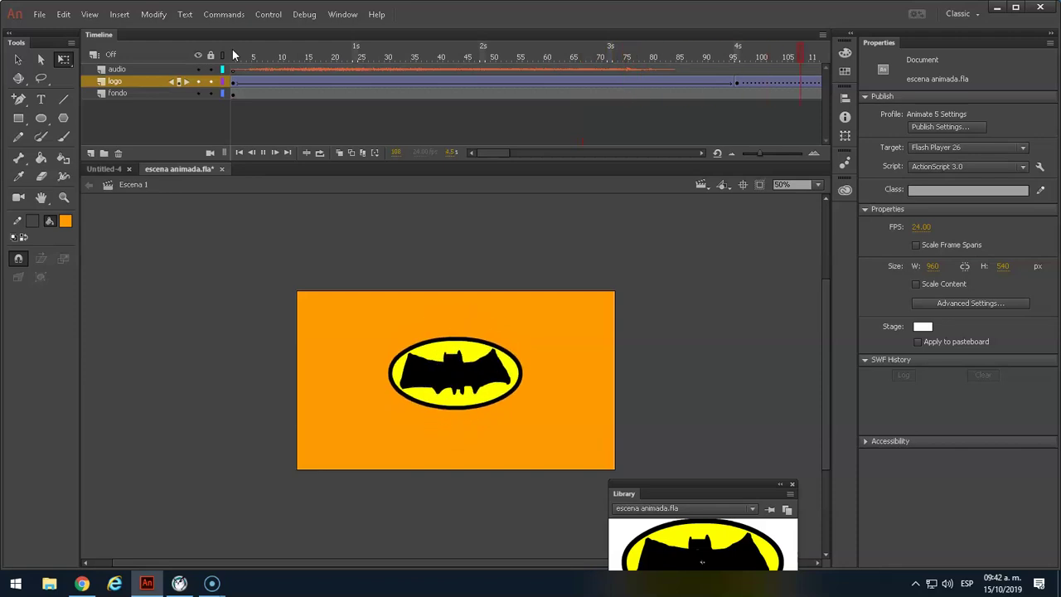
{"action": "left_click", "coordinate": [403, 48]}
{"action": "left_click", "coordinate": [268, 52]}
Scrub the logo animation through to frame 120 and test the movie from frame 1.
{"action": "left_click_drag", "start_coordinate": [274, 52], "coordinate": [670, 87]}
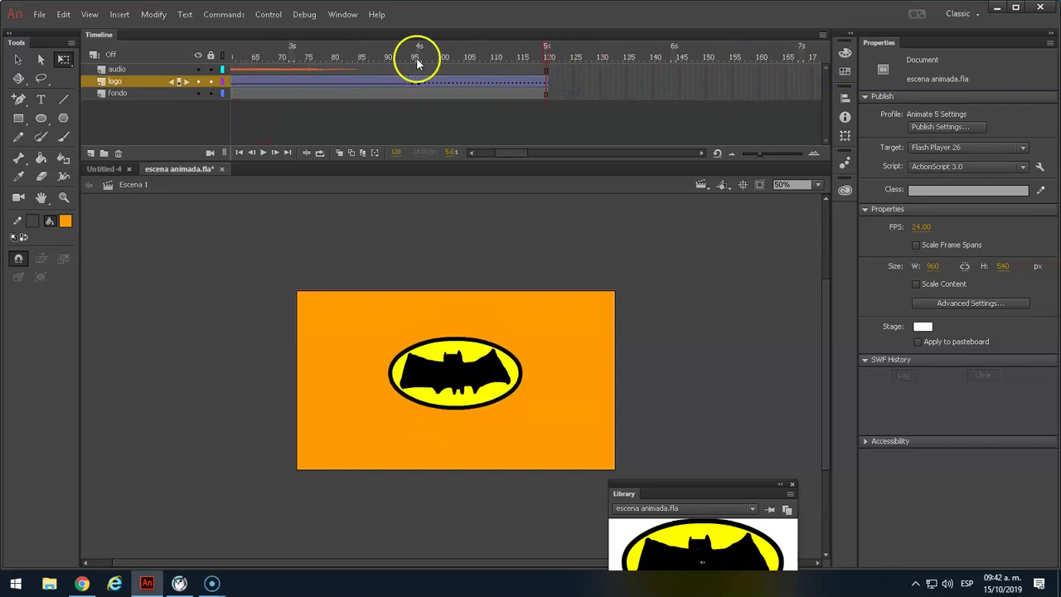
{"action": "left_click_drag", "start_coordinate": [547, 47], "coordinate": [15, 55]}
{"action": "key", "text": "ctrl+Return"}
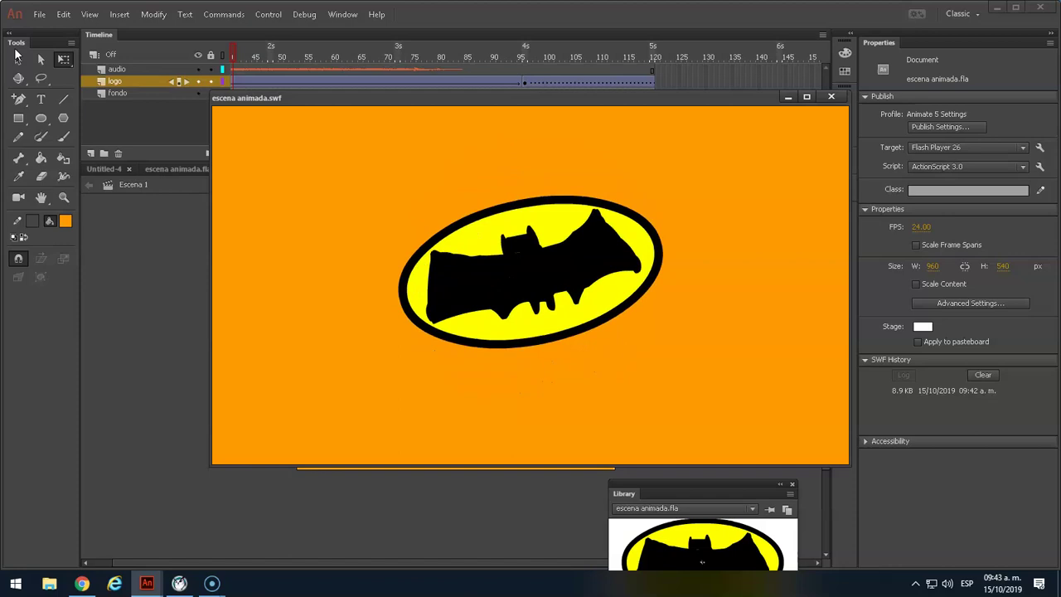
Close the movie preview and open the Scene panel, placing it beside the stage.
{"action": "left_click", "coordinate": [831, 97]}
{"action": "left_click_drag", "start_coordinate": [500, 152], "coordinate": [520, 160]}
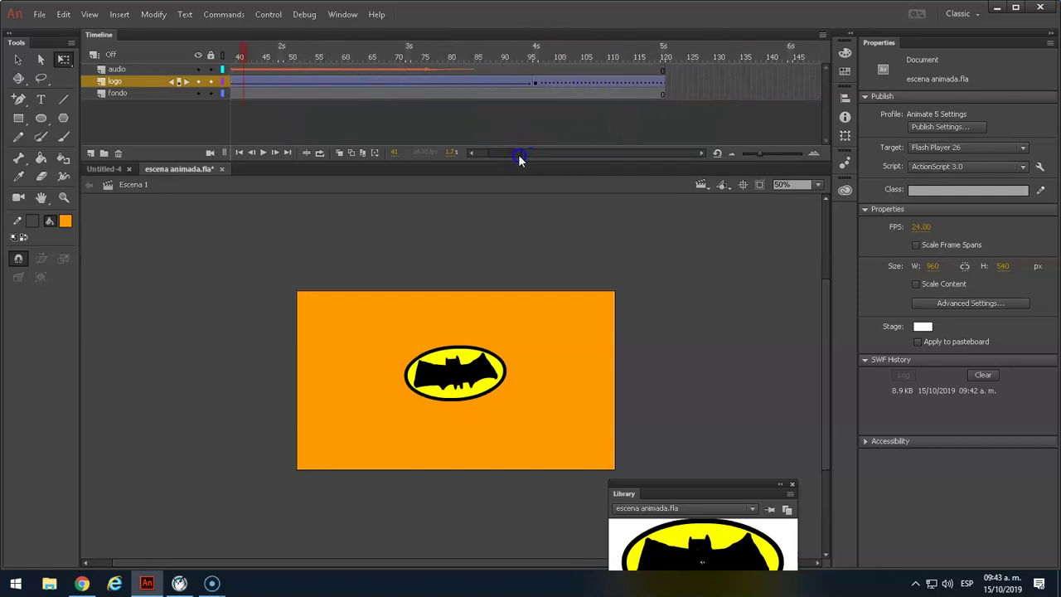
{"action": "left_click", "coordinate": [343, 14]}
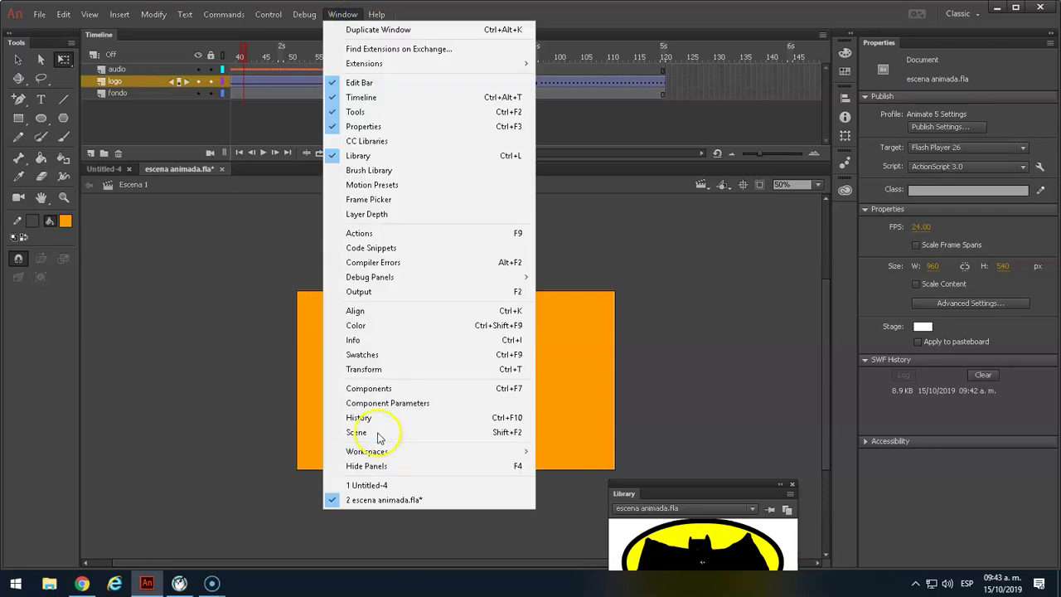
{"action": "left_click", "coordinate": [507, 433]}
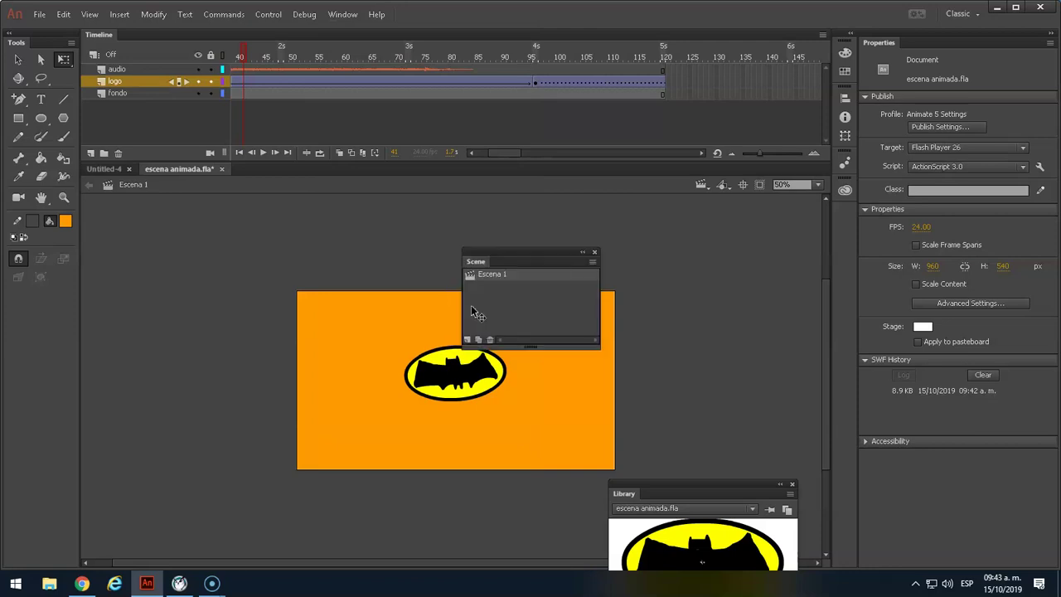
{"action": "left_click_drag", "start_coordinate": [527, 255], "coordinate": [696, 220]}
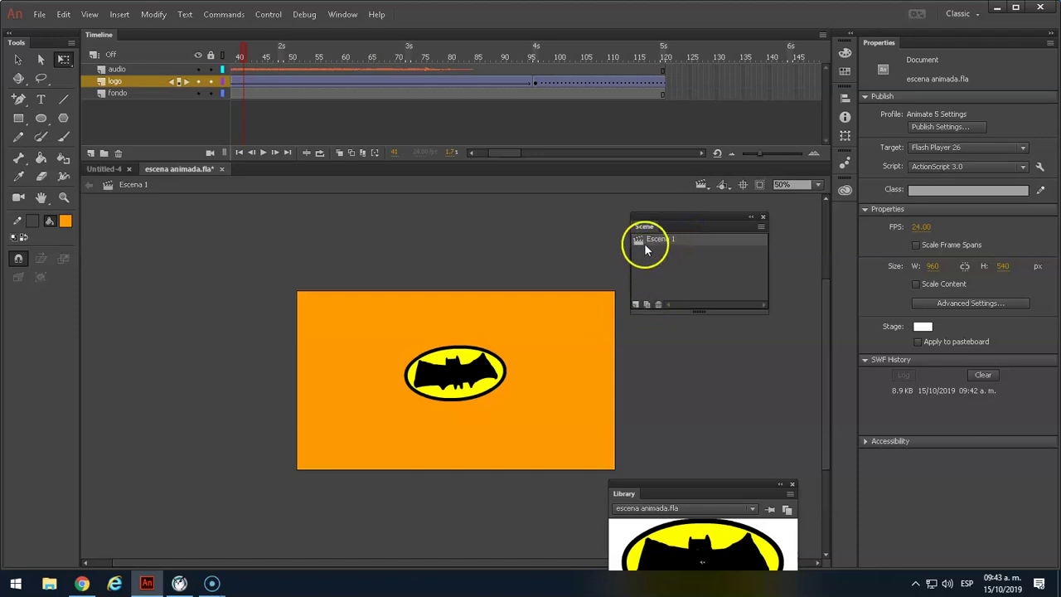
Try duplicating Escena 1 as a scene named Escena 2, and delete that duplicate.
{"action": "left_click", "coordinate": [647, 305]}
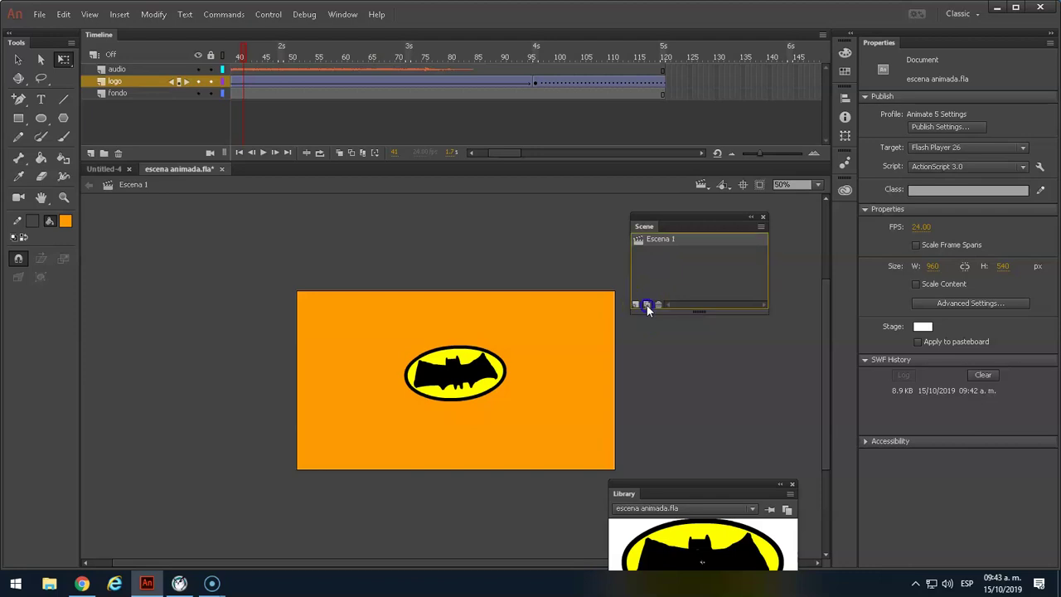
{"action": "double_click", "coordinate": [665, 253]}
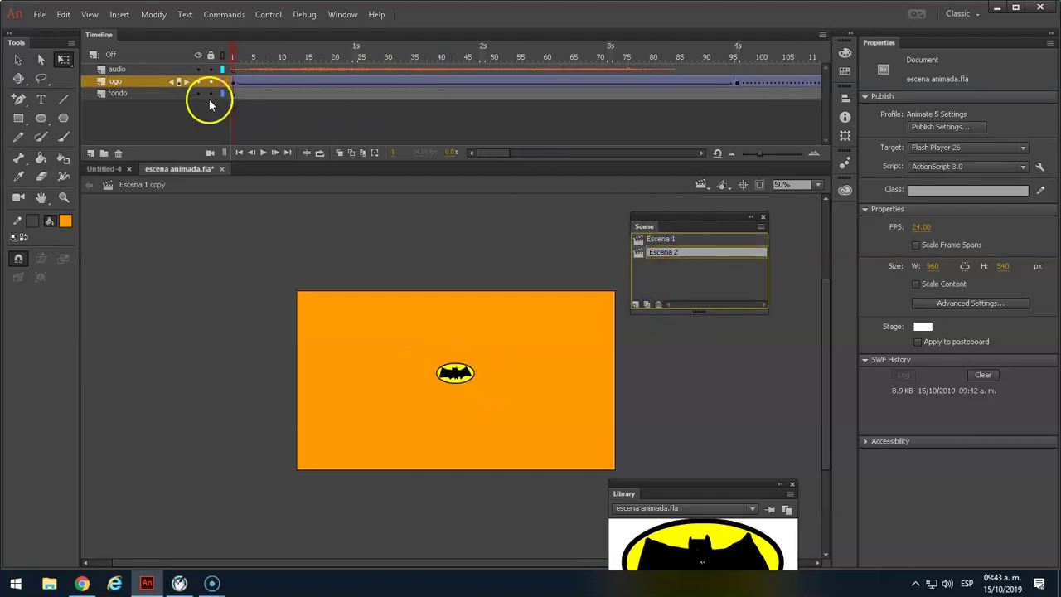
{"action": "left_click", "coordinate": [291, 140]}
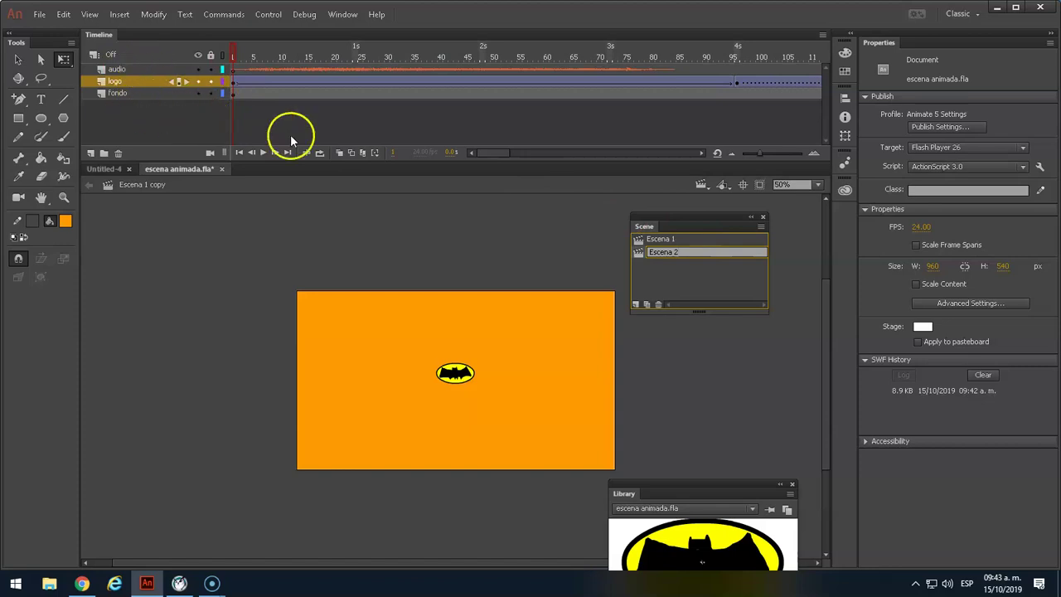
{"action": "left_click", "coordinate": [659, 305]}
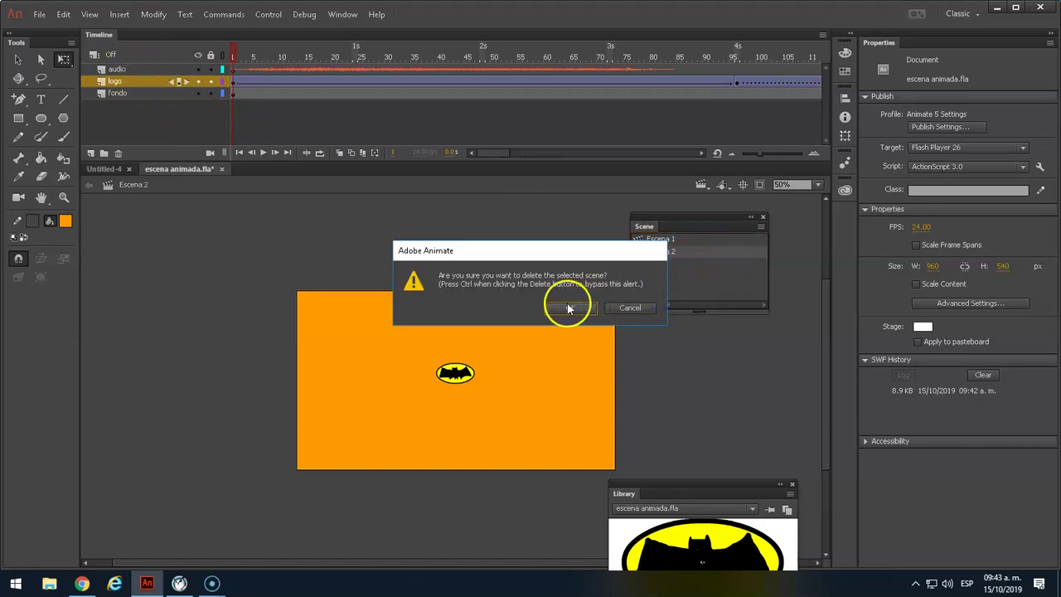
{"action": "left_click", "coordinate": [570, 308]}
Add a new empty scene after Escena 1 and name it Escena 2.
{"action": "left_click", "coordinate": [636, 305]}
{"action": "left_click", "coordinate": [659, 241]}
{"action": "double_click", "coordinate": [656, 252]}
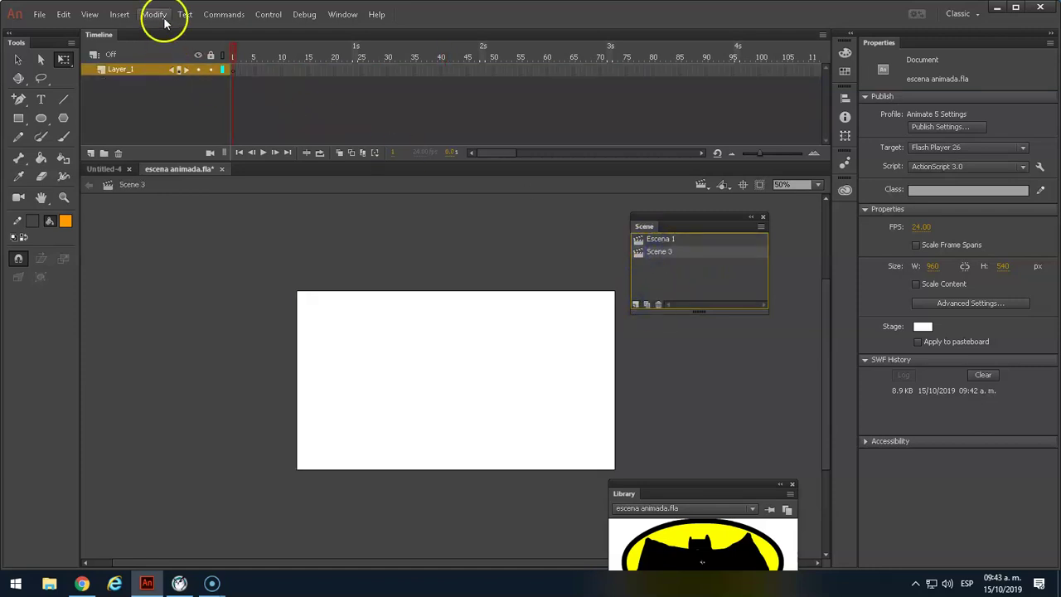
{"action": "left_click", "coordinate": [661, 253]}
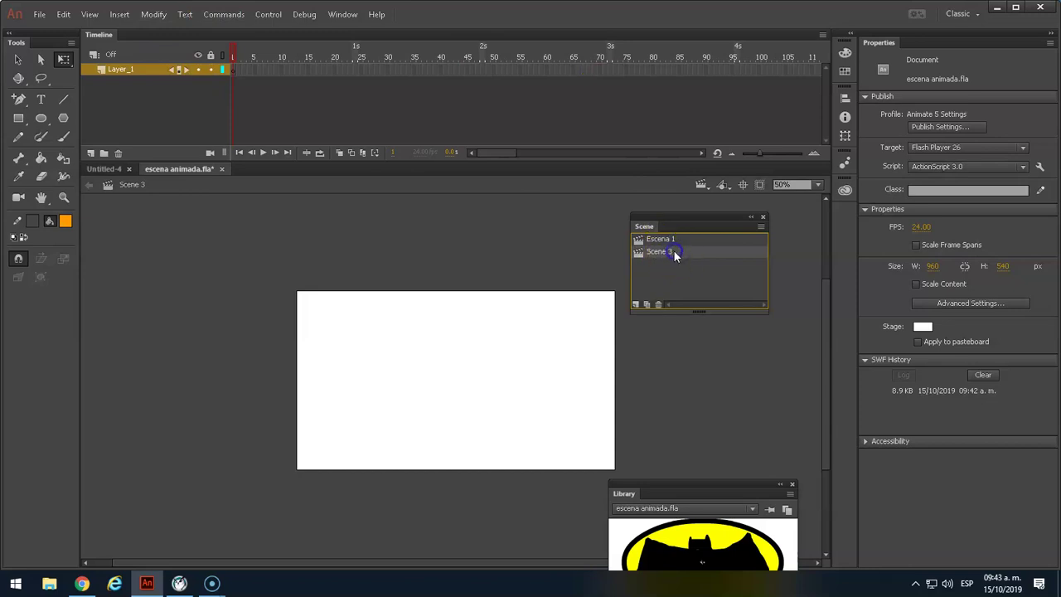
{"action": "double_click", "coordinate": [674, 254]}
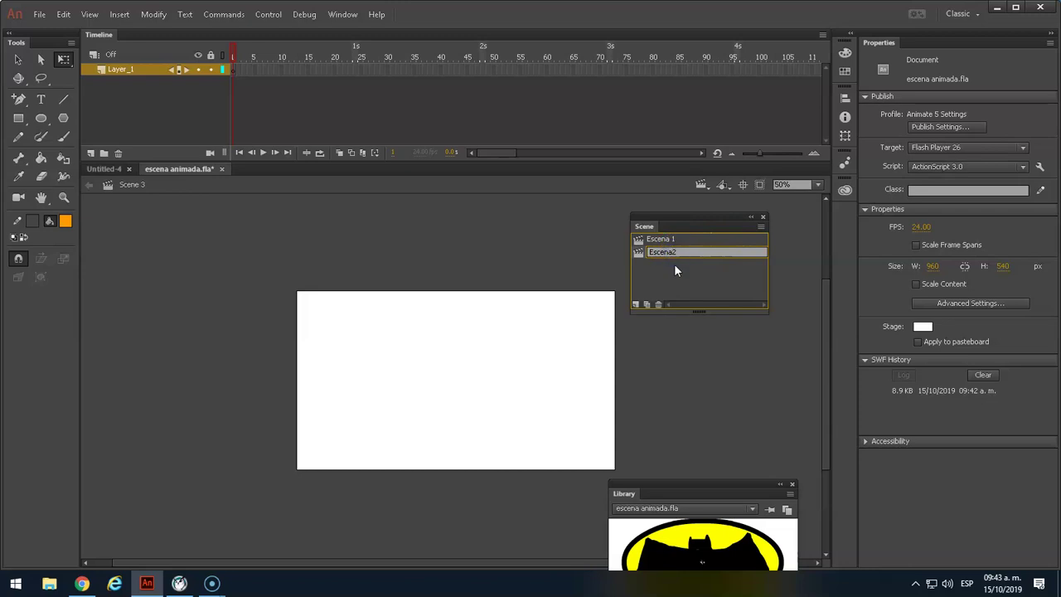
{"action": "key", "text": "Return"}
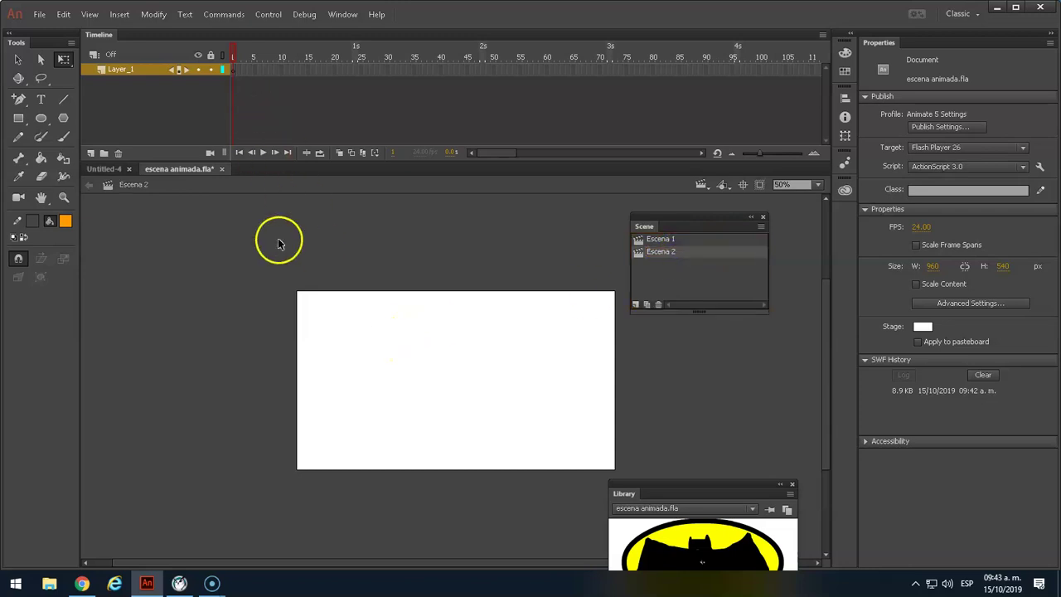
Review the logo animation in Escena 1 by scrubbing its timeline, and return to Escena 2.
{"action": "left_click_drag", "start_coordinate": [718, 490], "coordinate": [795, 379]}
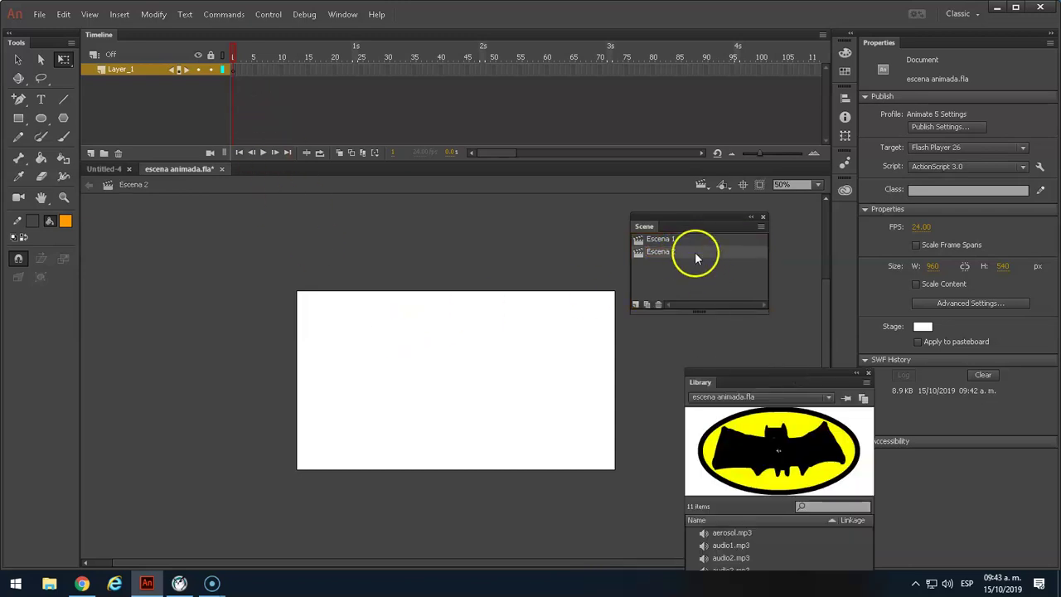
{"action": "left_click", "coordinate": [654, 239]}
{"action": "left_click_drag", "start_coordinate": [443, 47], "coordinate": [600, 83]}
{"action": "left_click", "coordinate": [675, 252]}
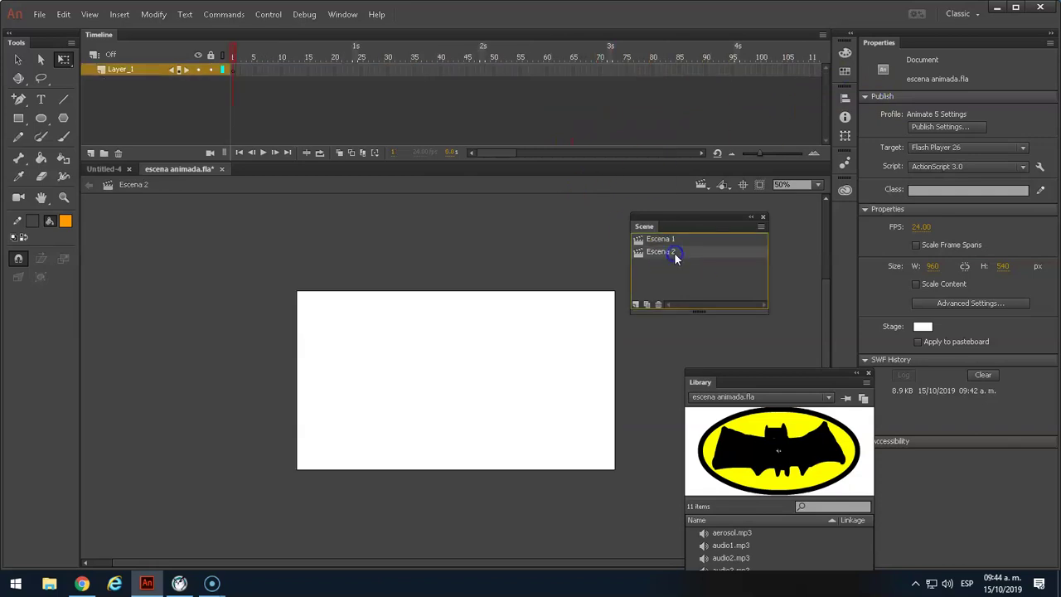
Place the barda graphic from the library on the stage of Escena 2.
{"action": "left_click_drag", "start_coordinate": [799, 373], "coordinate": [891, 141]}
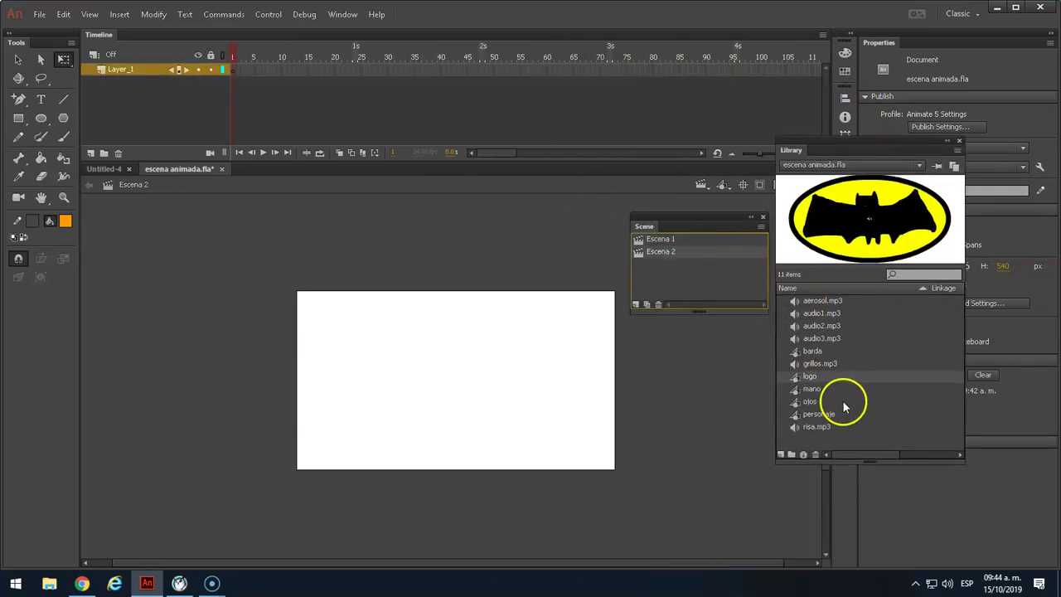
{"action": "left_click", "coordinate": [809, 351]}
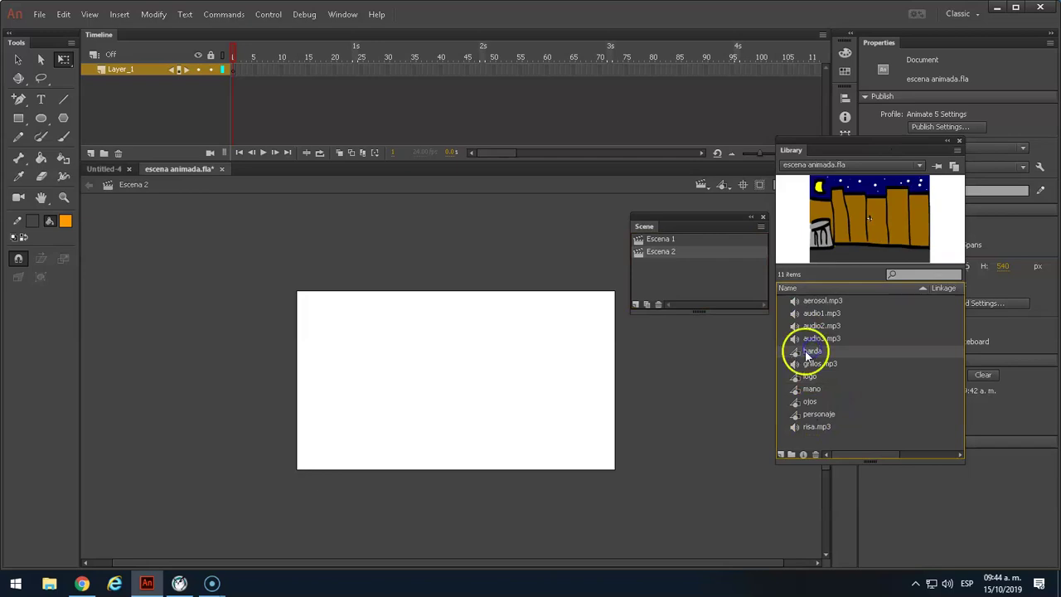
{"action": "left_click_drag", "start_coordinate": [796, 354], "coordinate": [490, 355]}
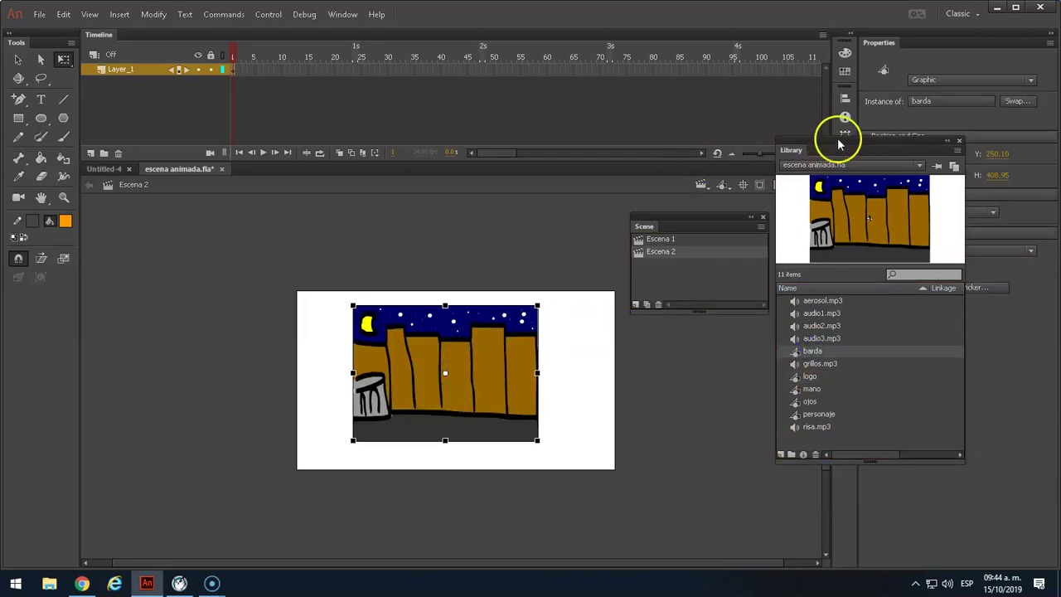
Uncover the instance properties and resize the barda graphic to 960 wide by 540 high.
{"action": "left_click_drag", "start_coordinate": [832, 138], "coordinate": [749, 397]}
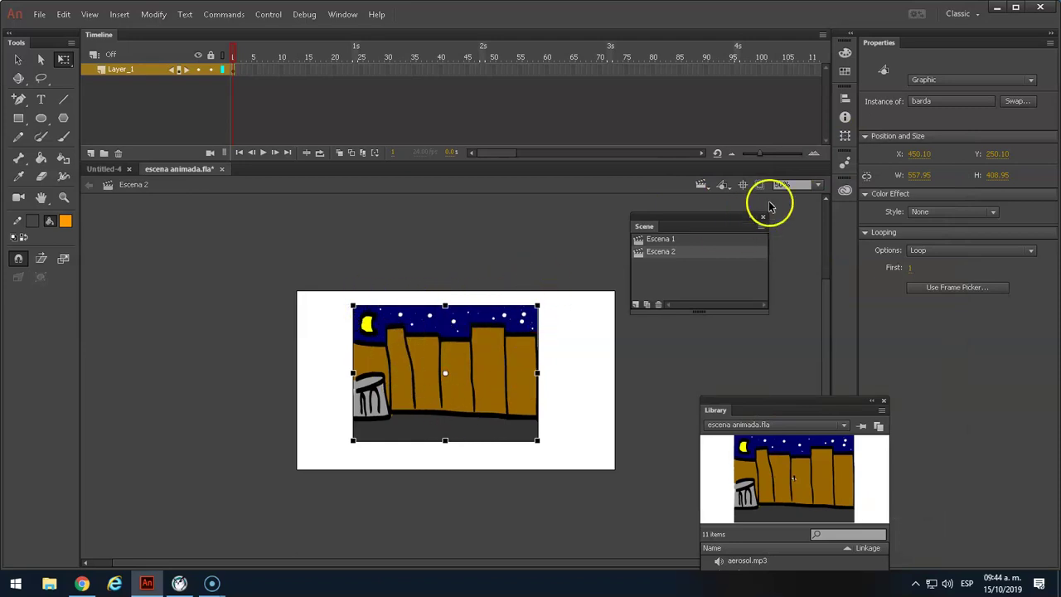
{"action": "left_click", "coordinate": [919, 176]}
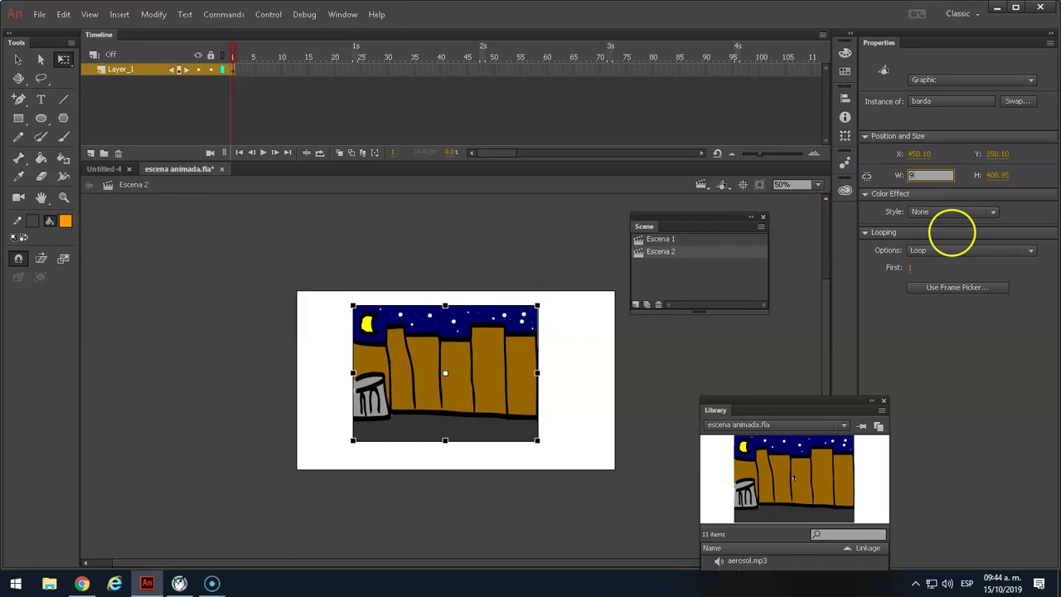
{"action": "key", "text": "Tab"}
{"action": "type", "text": "540"}
{"action": "key", "text": "Return"}
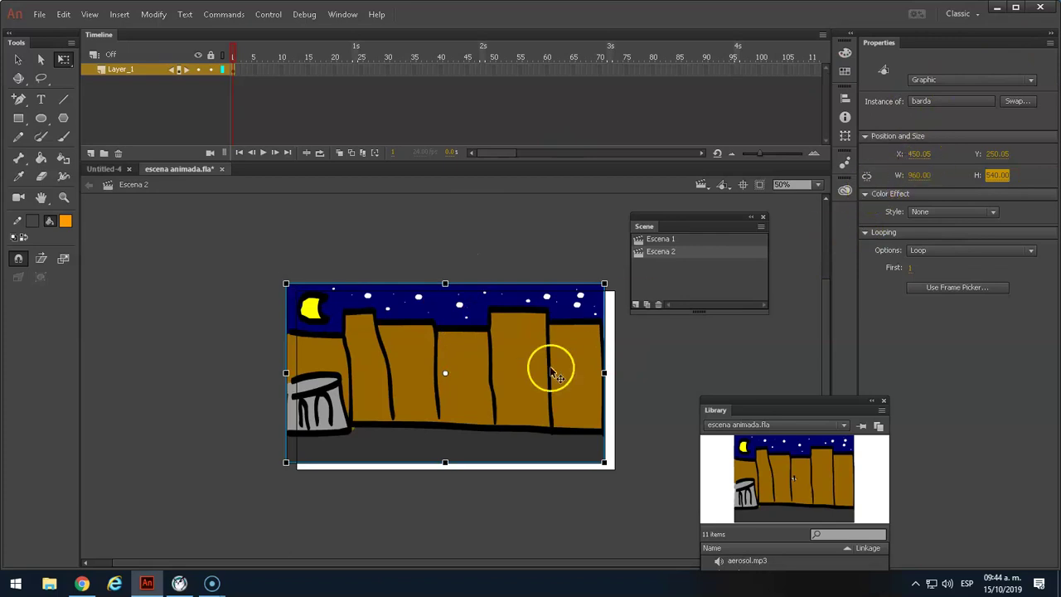
Move the barda graphic's transformation point to its upper-left corner and try positioning it at X 0, Y 0.
{"action": "left_click", "coordinate": [377, 336]}
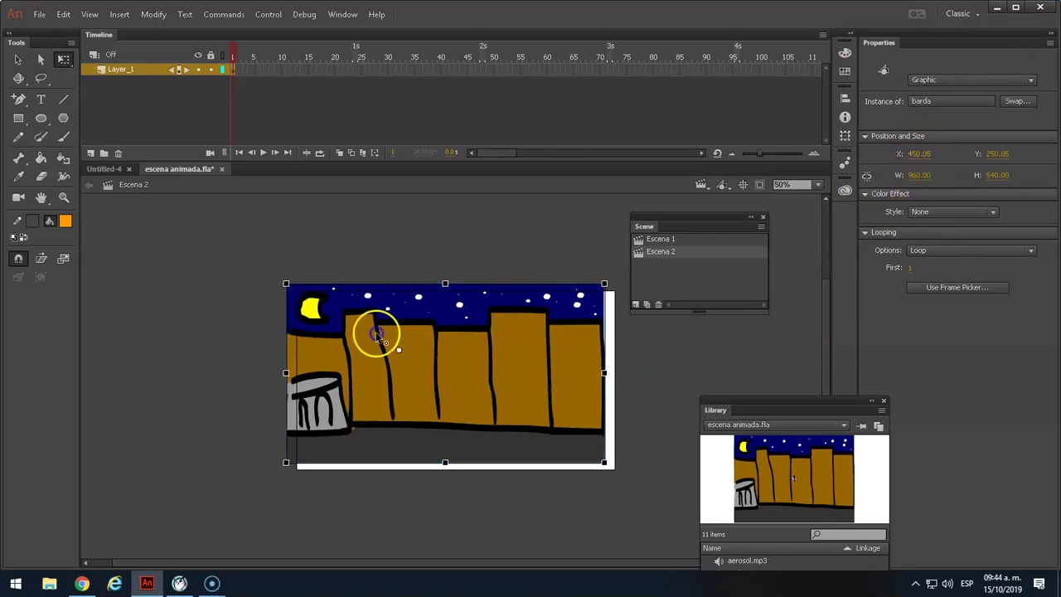
{"action": "left_click", "coordinate": [286, 284]}
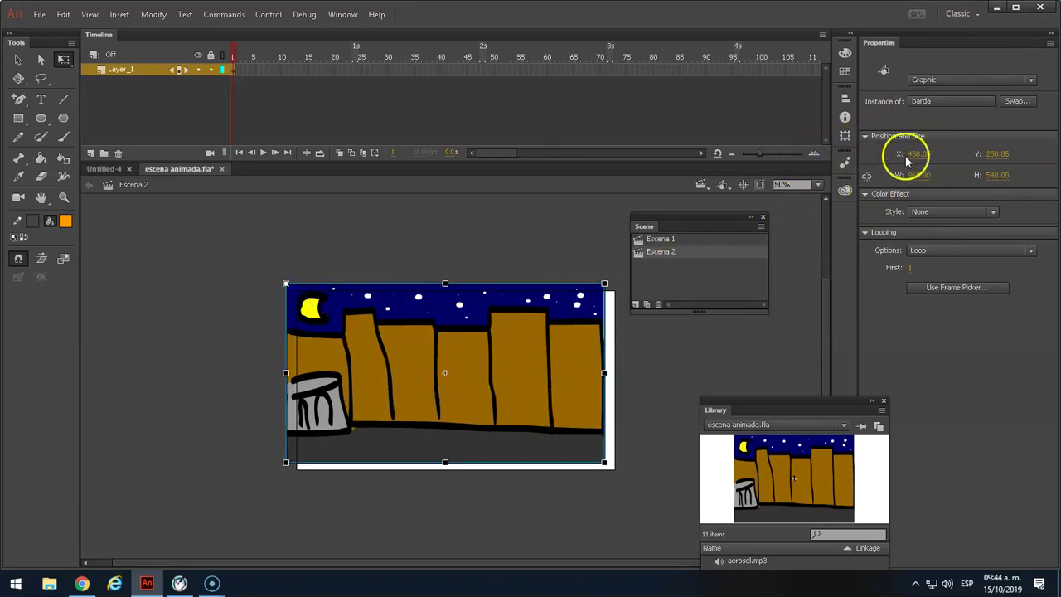
{"action": "type", "text": "0"}
{"action": "key", "text": "Return"}
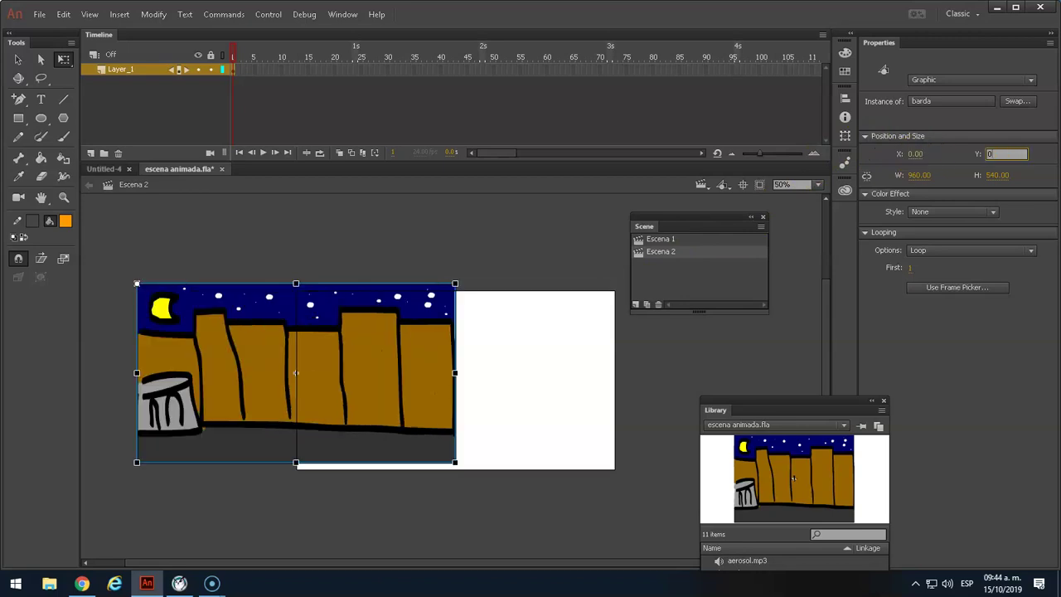
{"action": "left_click", "coordinate": [997, 154]}
{"action": "type", "text": "0"}
{"action": "key", "text": "Return"}
Move the barda graphic by hand to cover the whole stage, nudging it slightly left.
{"action": "left_click_drag", "start_coordinate": [326, 261], "coordinate": [491, 346]}
{"action": "left_click", "coordinate": [531, 237]}
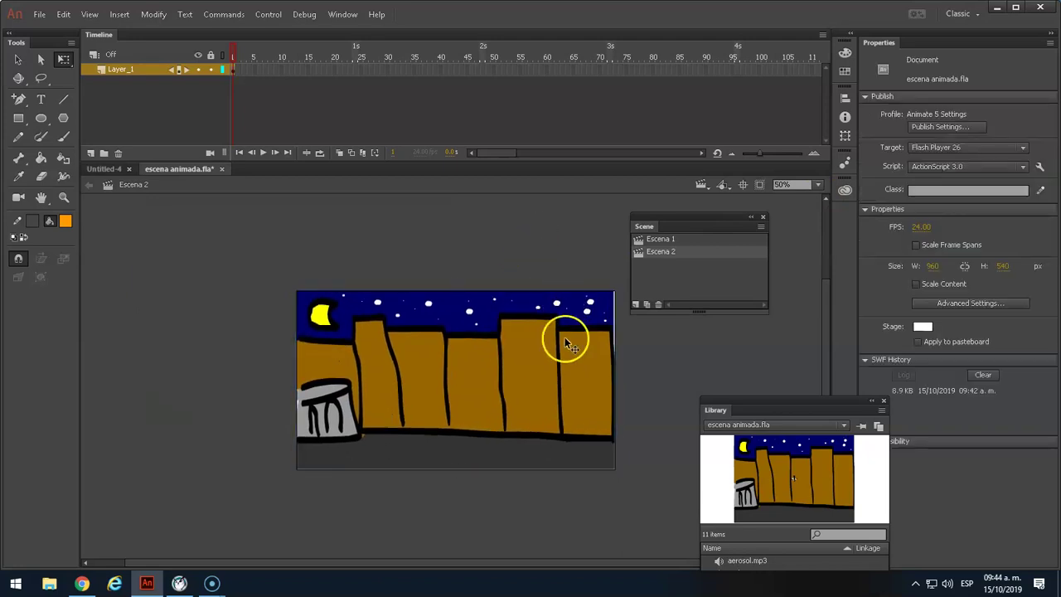
{"action": "left_click", "coordinate": [544, 417]}
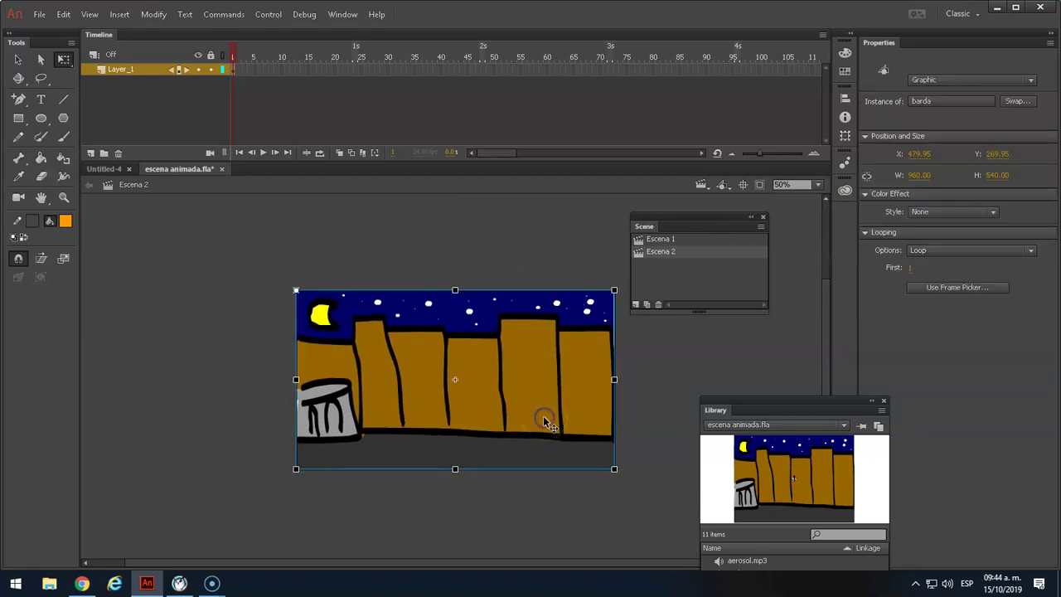
{"action": "key", "text": "Left"}
{"action": "key", "text": "Left"}
{"action": "left_click", "coordinate": [495, 266]}
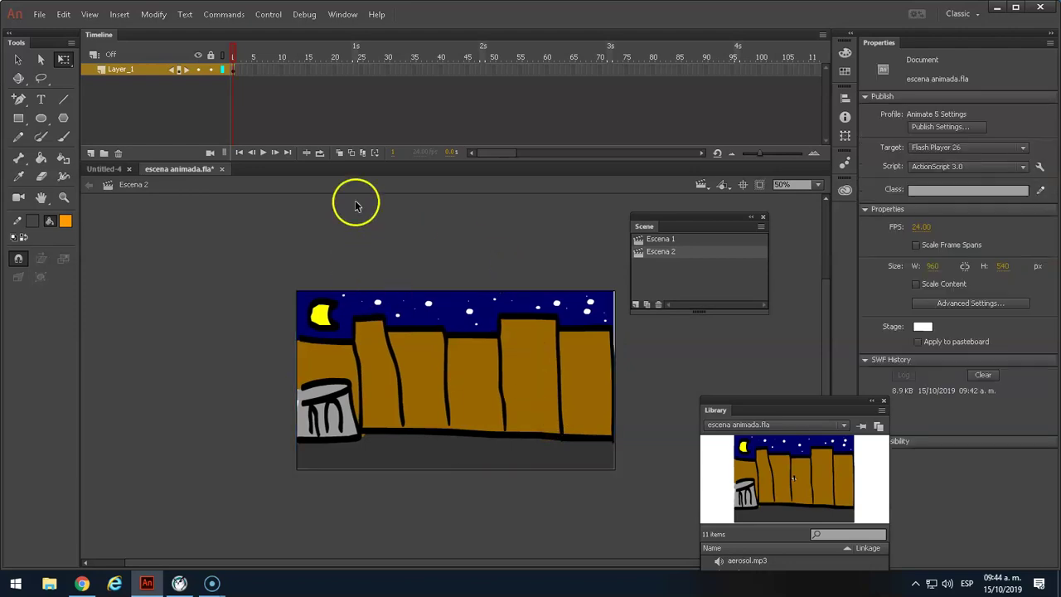
Bring the library's item list back into view and select the grillos.mp3 sound.
{"action": "left_click_drag", "start_coordinate": [699, 397], "coordinate": [806, 289]}
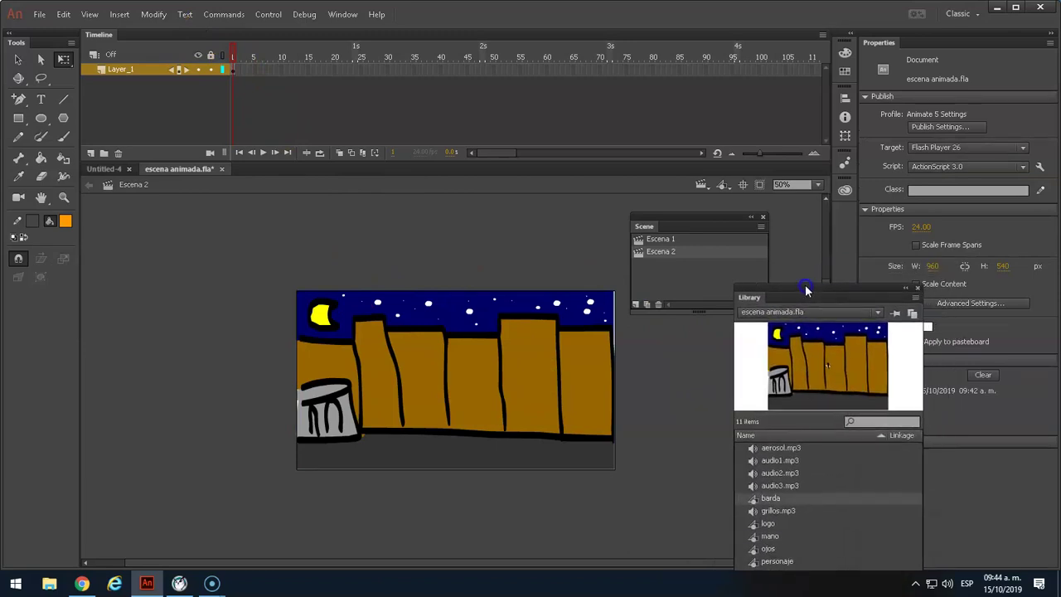
{"action": "left_click", "coordinate": [784, 472]}
{"action": "left_click", "coordinate": [767, 511]}
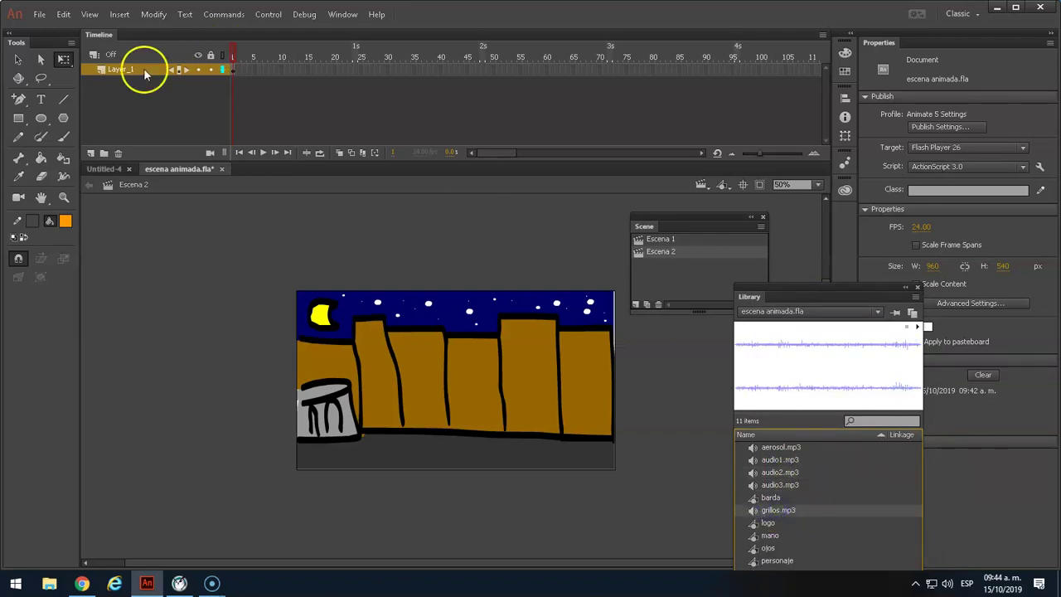
Rename Layer_1 as fondo and add a new layer named audio above it.
{"action": "double_click", "coordinate": [116, 69]}
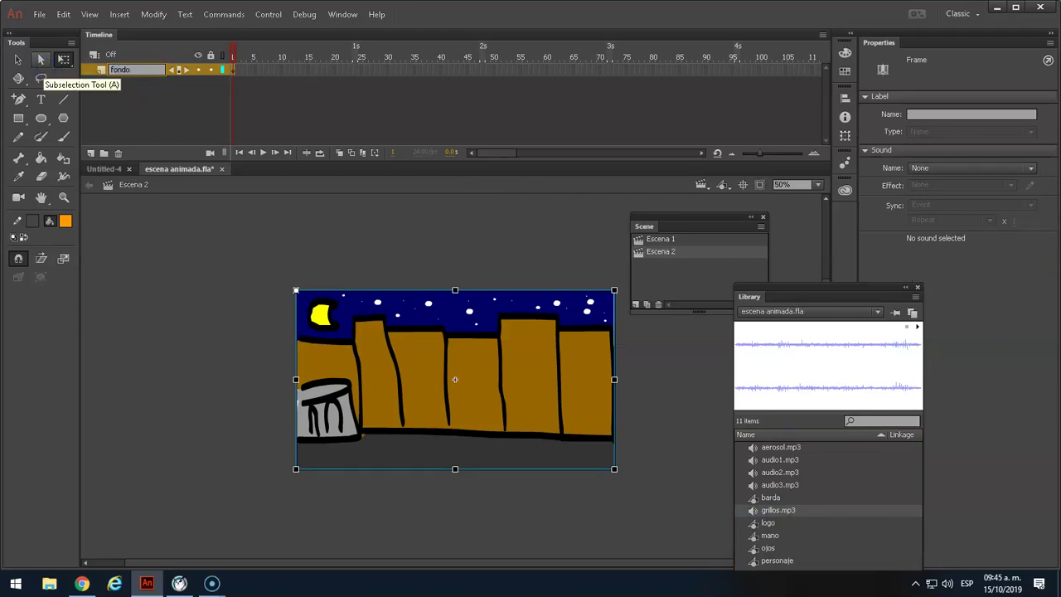
{"action": "left_click", "coordinate": [83, 90]}
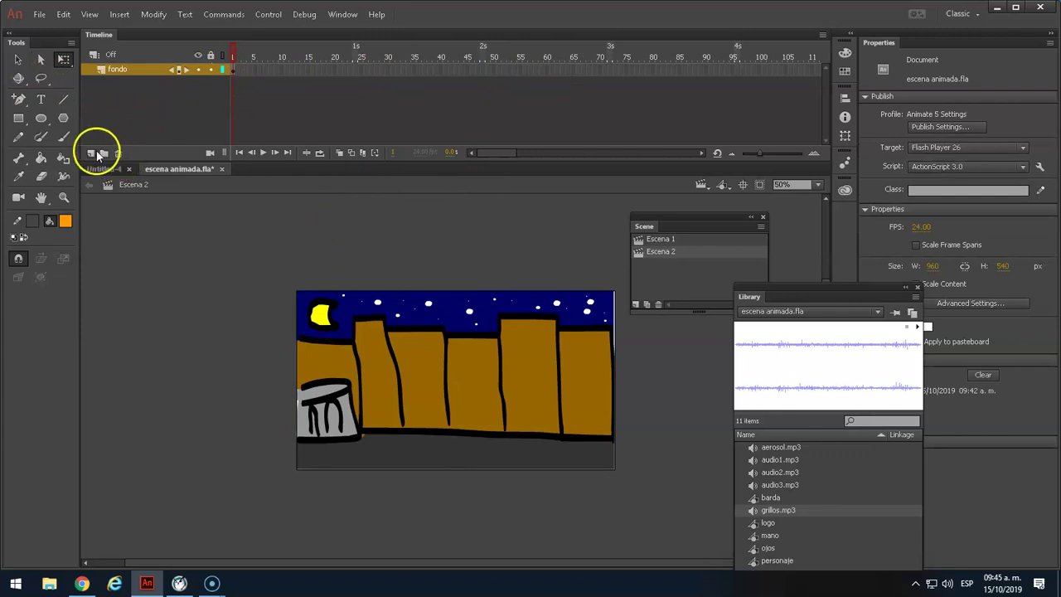
{"action": "left_click", "coordinate": [91, 152]}
{"action": "double_click", "coordinate": [119, 69]}
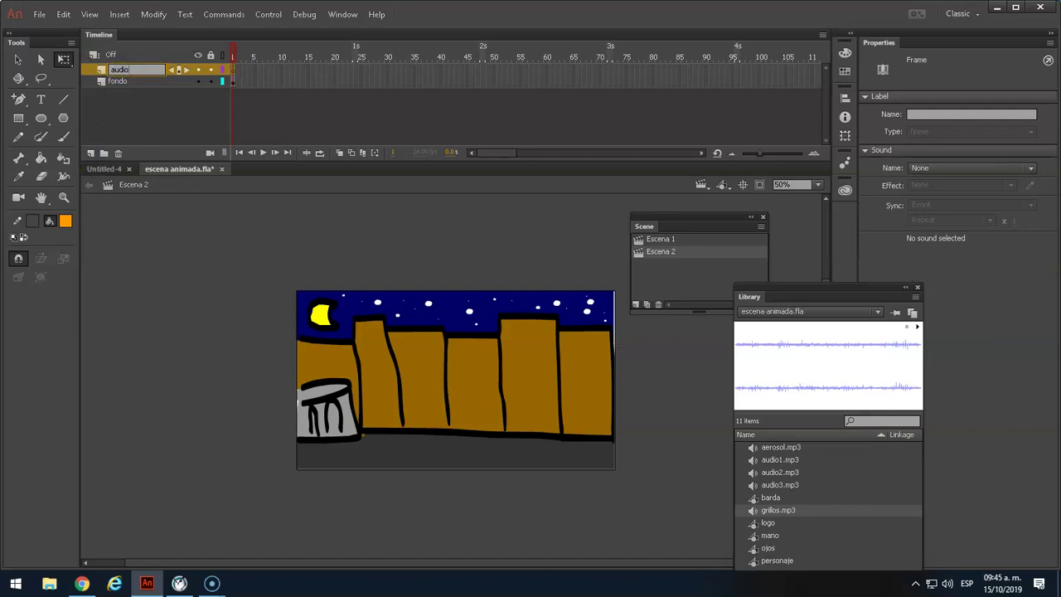
{"action": "type", "text": "audio"}
{"action": "left_click", "coordinate": [287, 187]}
Add the grillos.mp3 sound to the audio layer from frame 1 with Stream sync and extend its frames.
{"action": "left_click_drag", "start_coordinate": [774, 508], "coordinate": [585, 335]}
{"action": "left_click_drag", "start_coordinate": [429, 249], "coordinate": [235, 73]}
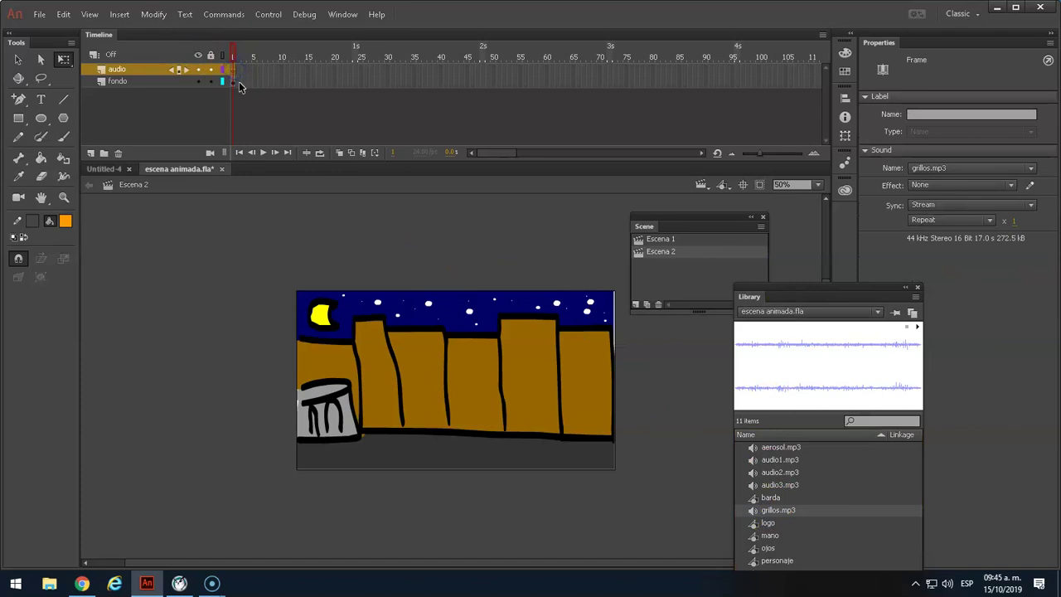
{"action": "left_click", "coordinate": [260, 101]}
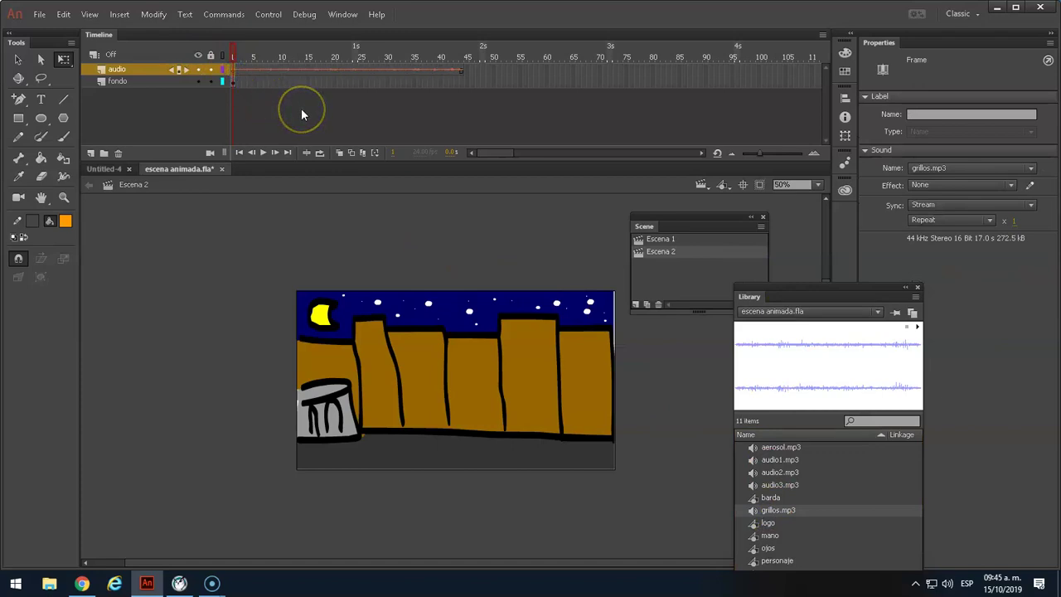
Trim the audio layer so grillos.mp3 stops just before frame 47, and add a blank keyframe at frame 47.
{"action": "left_click_drag", "start_coordinate": [403, 139], "coordinate": [507, 159]}
{"action": "left_click_drag", "start_coordinate": [718, 94], "coordinate": [426, 57]}
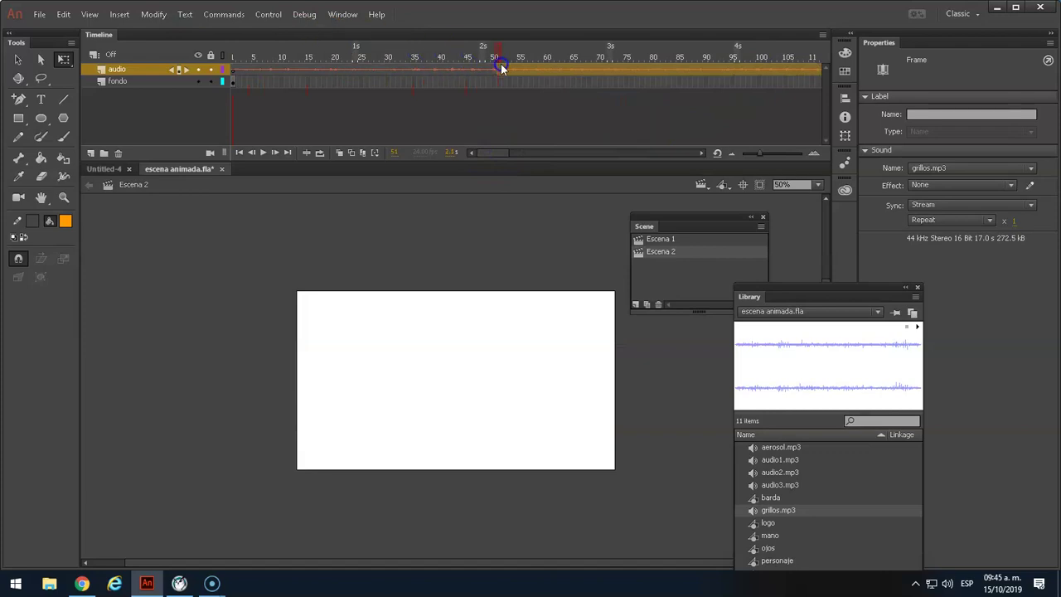
{"action": "mouse_move", "coordinate": [485, 71]}
{"action": "left_mouse_down"}
{"action": "mouse_move", "coordinate": [504, 88]}
{"action": "mouse_move", "coordinate": [511, 73]}
{"action": "mouse_move", "coordinate": [478, 71]}
{"action": "left_mouse_up"}
{"action": "right_click", "coordinate": [479, 71]}
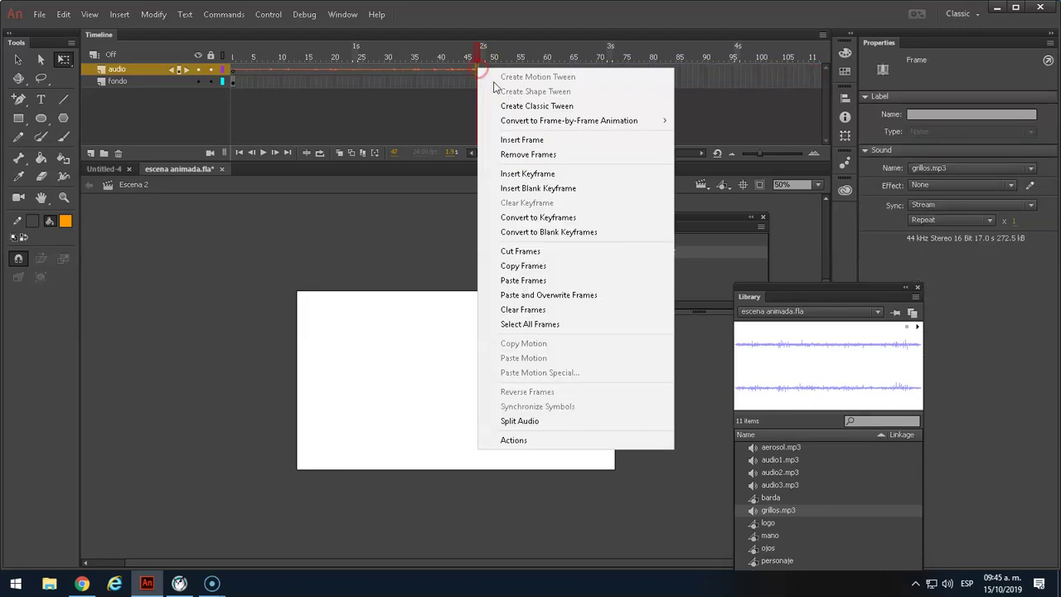
{"action": "left_click", "coordinate": [447, 125]}
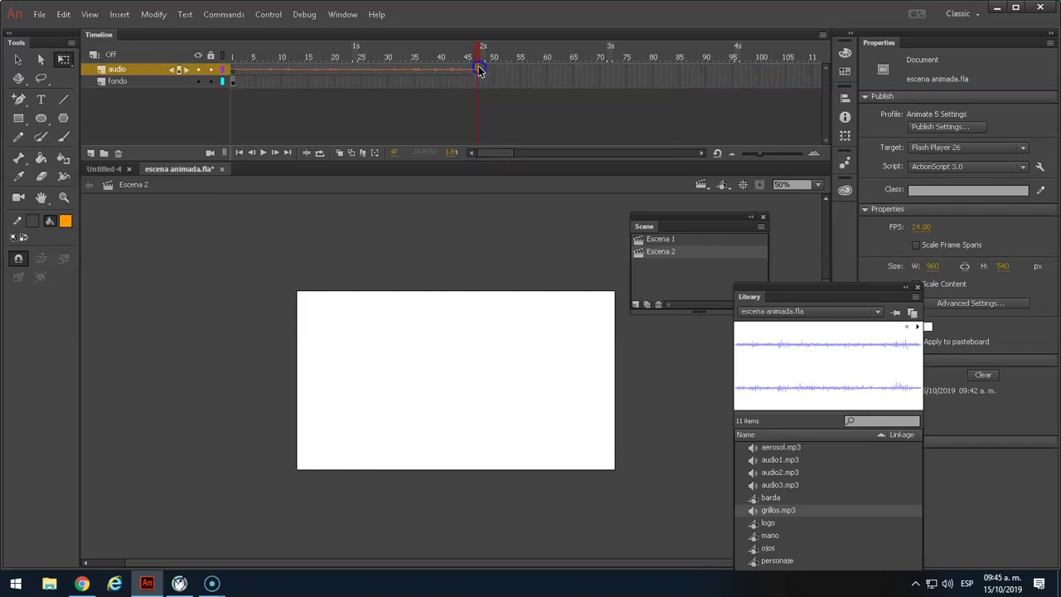
{"action": "left_click", "coordinate": [479, 71]}
{"action": "left_click_drag", "start_coordinate": [478, 75], "coordinate": [423, 68]}
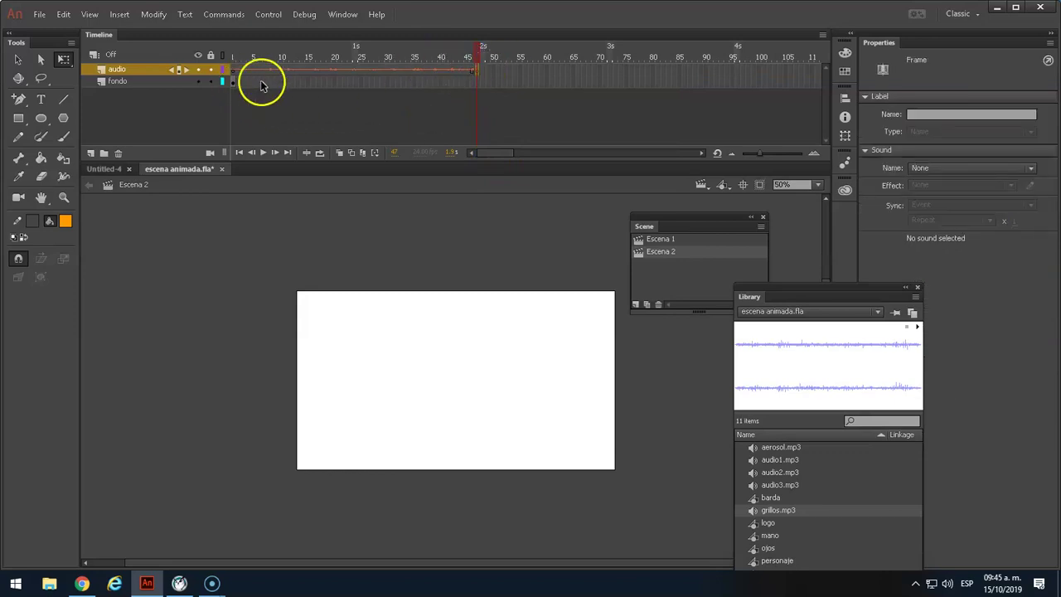
Insert a keyframe at frame 47 of the fondo layer, extending the barda background up to it.
{"action": "left_click", "coordinate": [477, 83]}
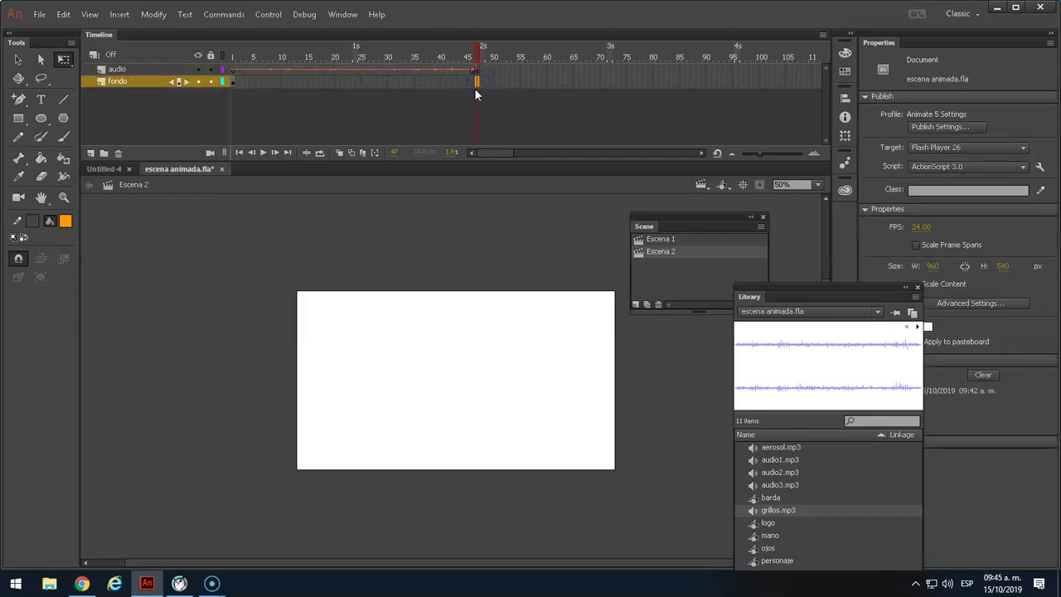
{"action": "left_click_drag", "start_coordinate": [473, 52], "coordinate": [217, 59]}
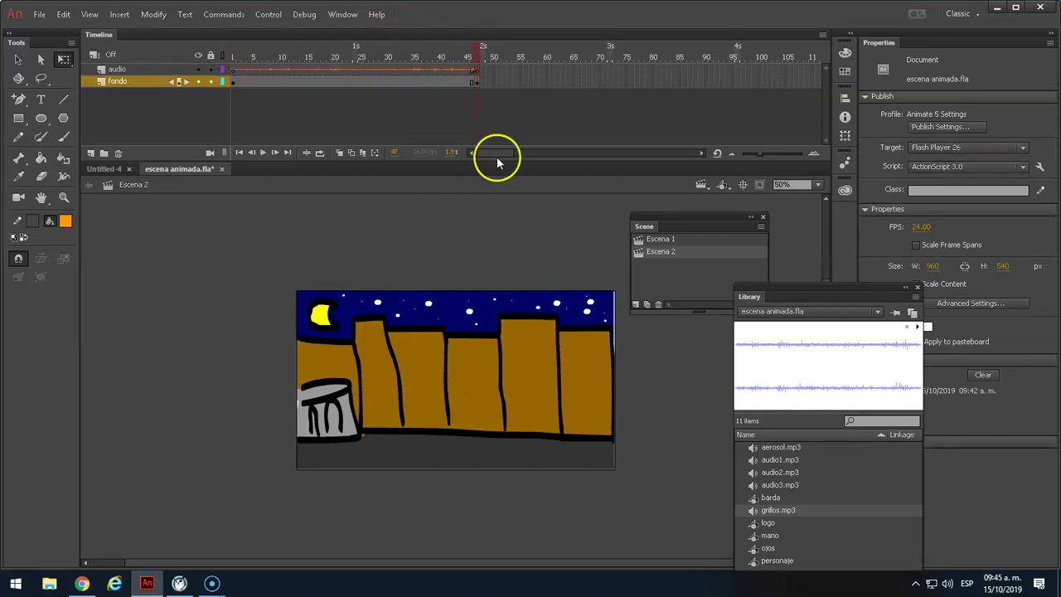
{"action": "left_click", "coordinate": [483, 80]}
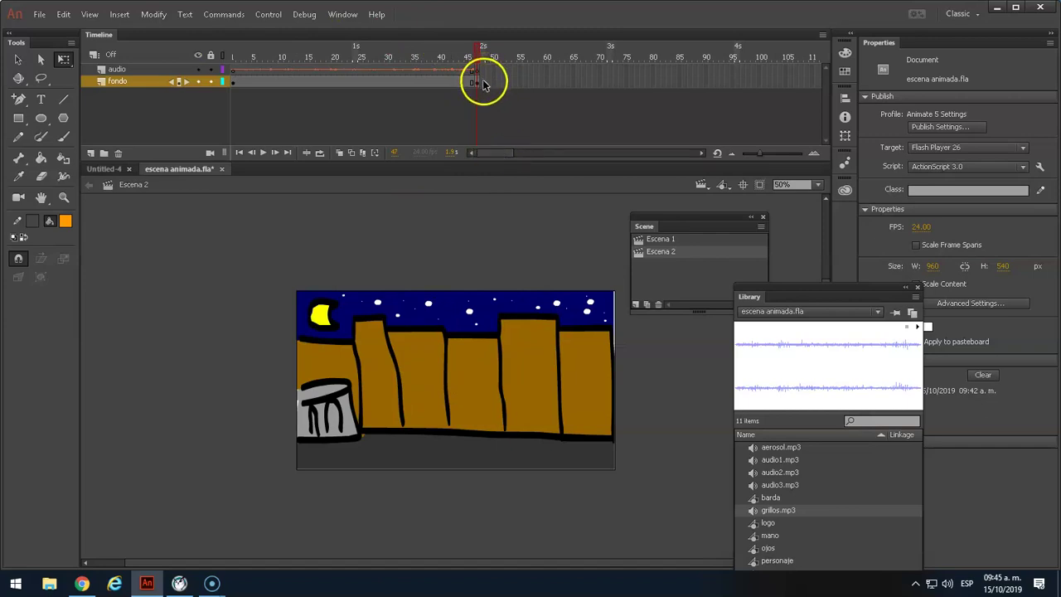
Delete the barda graphic from fondo's frame 47 and place the mano symbol from the library at the stage's centre.
{"action": "left_click_drag", "start_coordinate": [780, 287], "coordinate": [863, 217]}
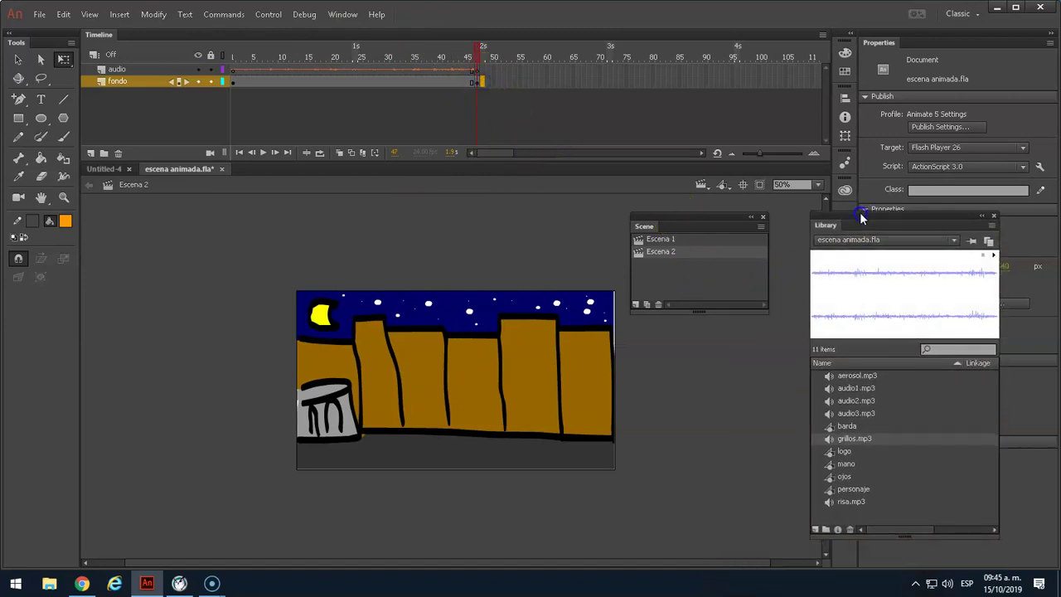
{"action": "left_click", "coordinate": [849, 466]}
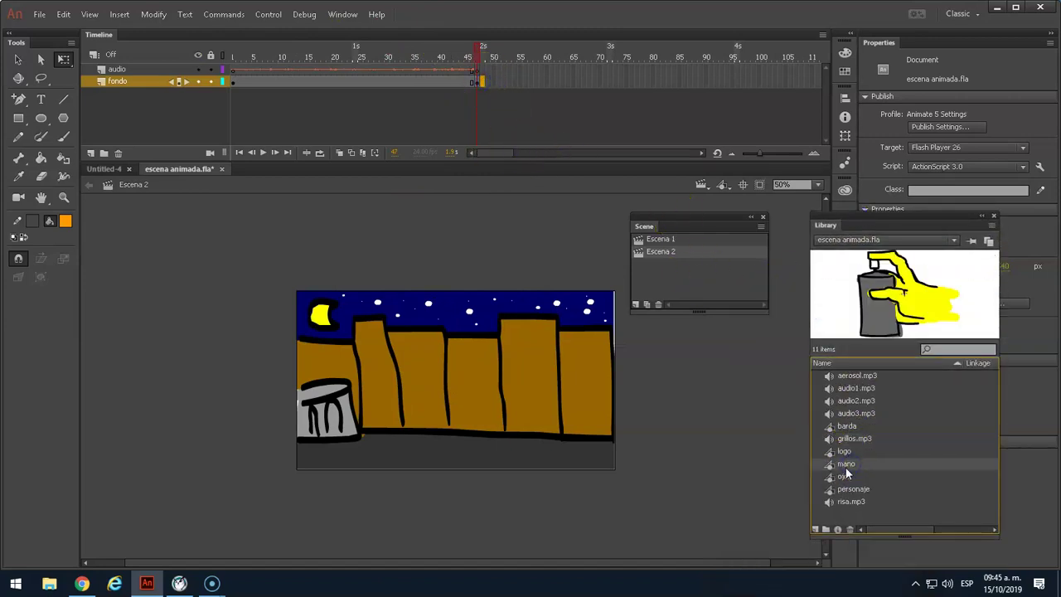
{"action": "left_click", "coordinate": [475, 83]}
{"action": "key", "text": "Delete"}
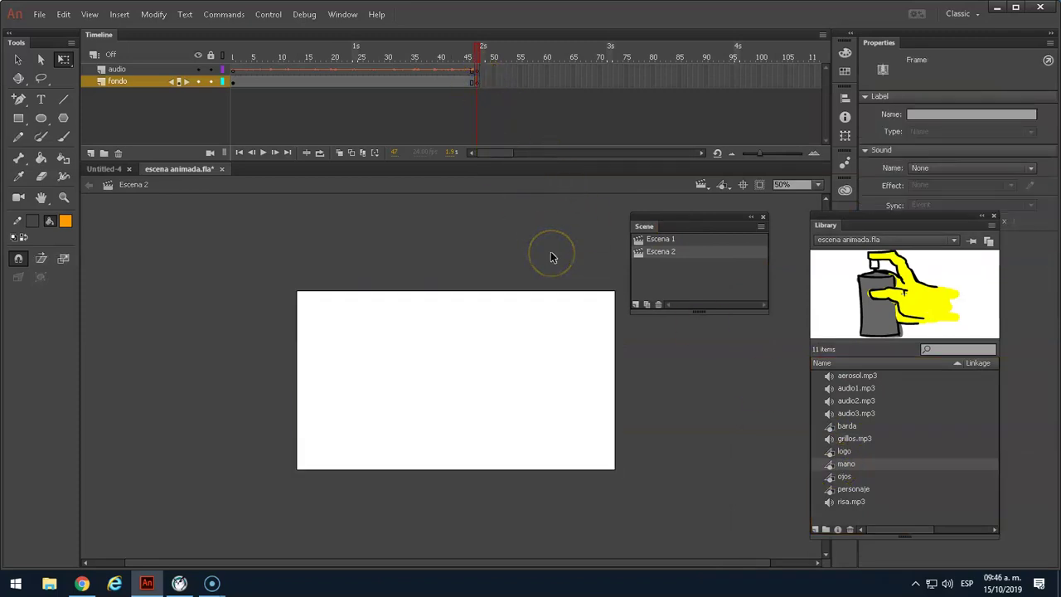
{"action": "left_click_drag", "start_coordinate": [822, 464], "coordinate": [456, 381]}
Set the document's stage color to #996600, sampled from the wall, and return to frame 47.
{"action": "left_click", "coordinate": [449, 81]}
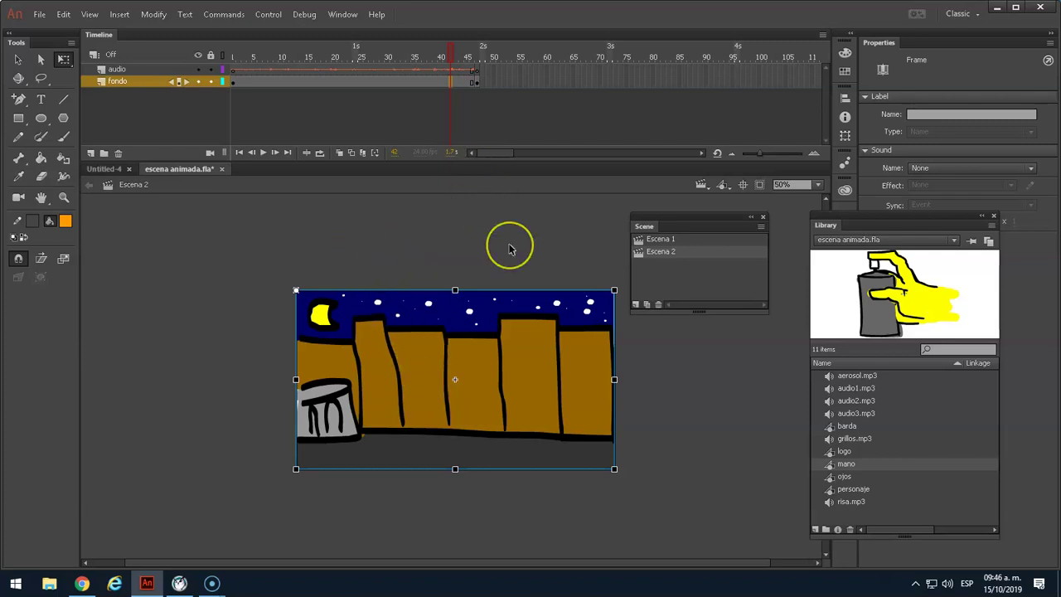
{"action": "key", "text": "ctrl+j"}
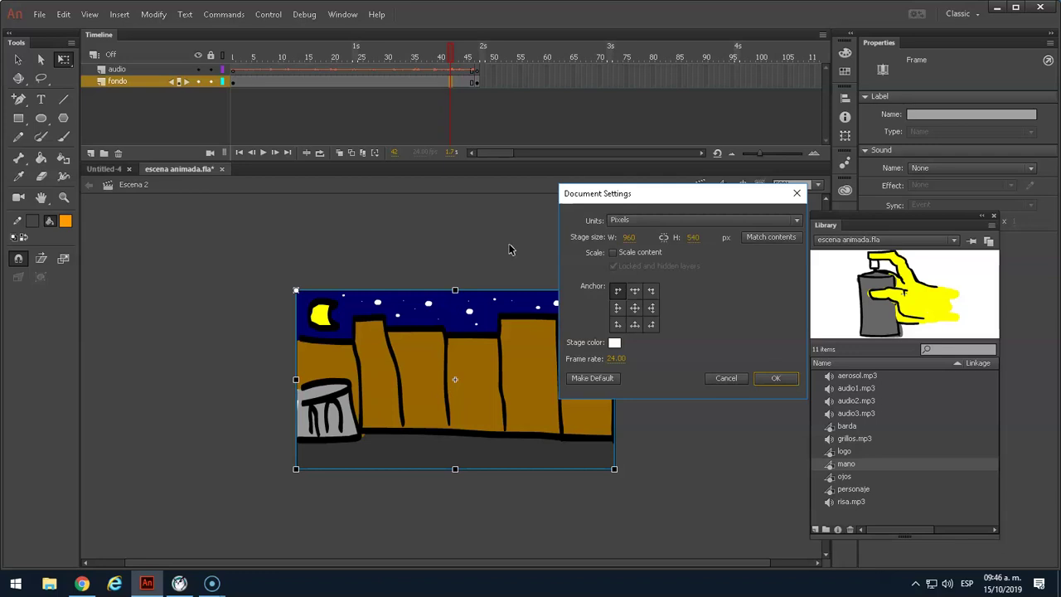
{"action": "left_click", "coordinate": [613, 343]}
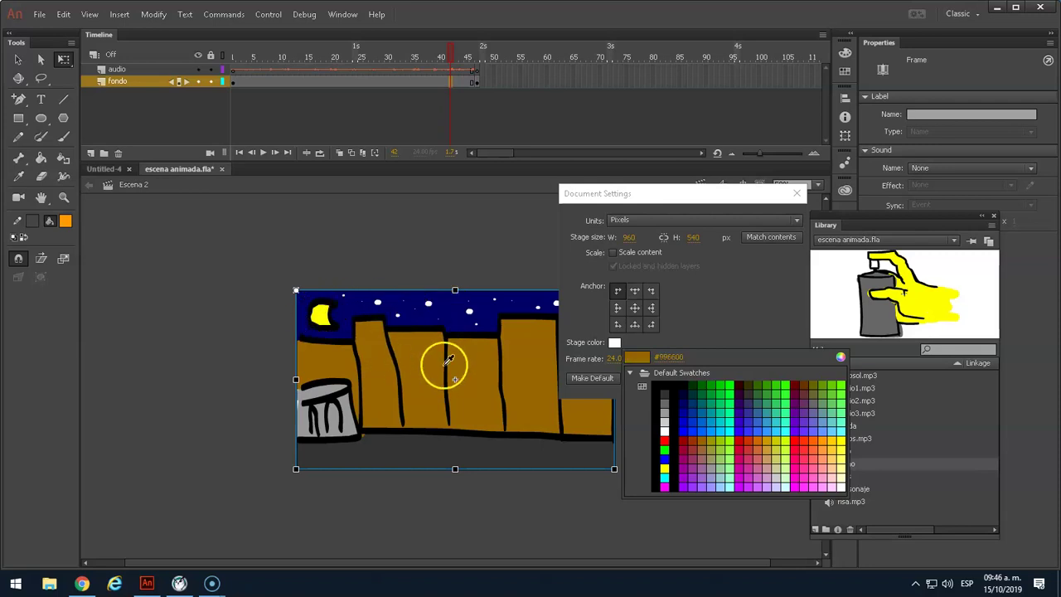
{"action": "left_click", "coordinate": [530, 359]}
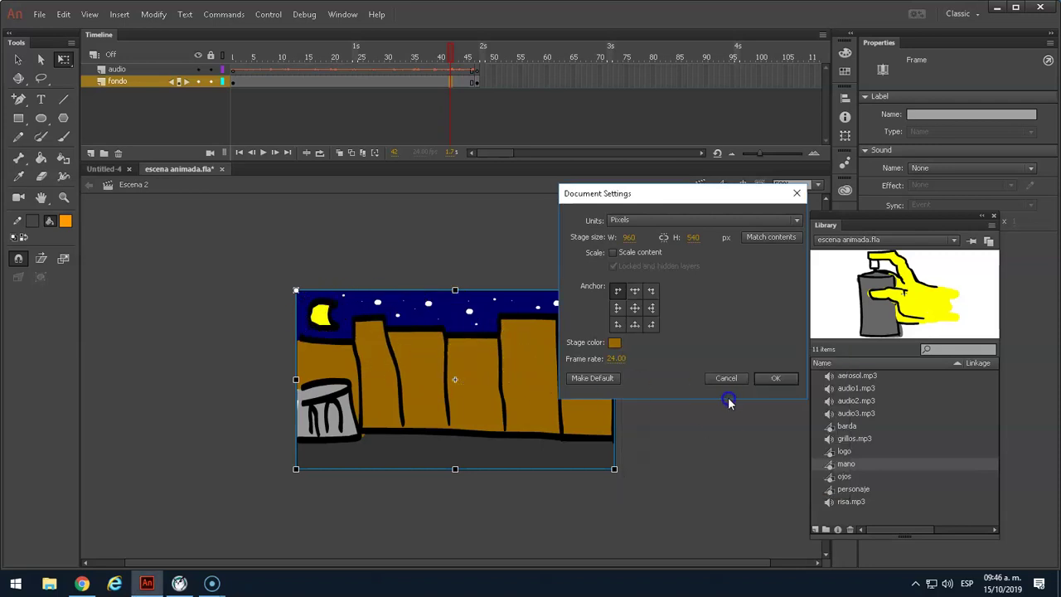
{"action": "left_click", "coordinate": [770, 378]}
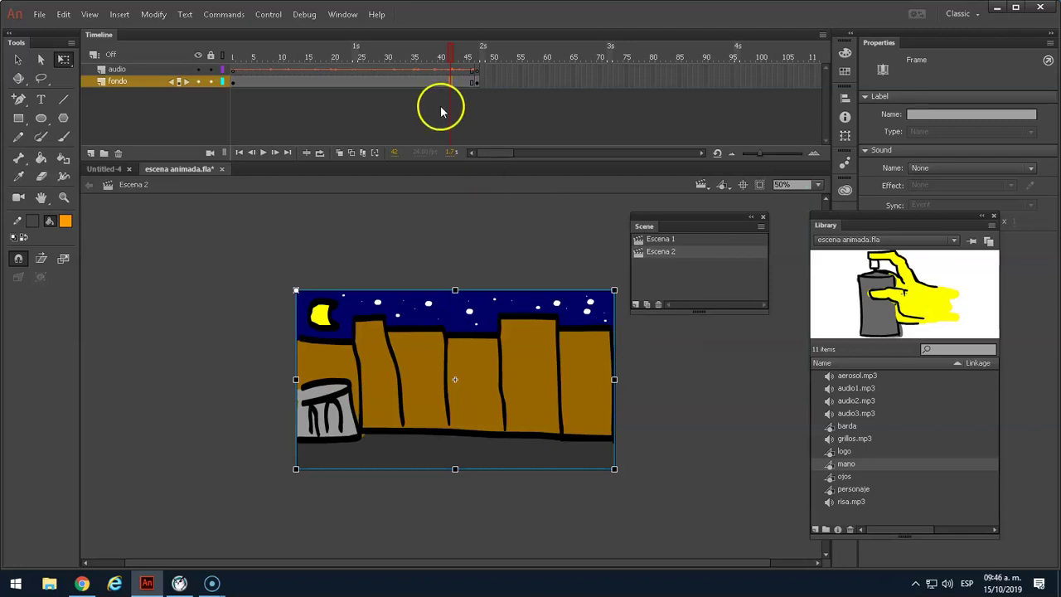
{"action": "left_click_drag", "start_coordinate": [450, 47], "coordinate": [479, 49]}
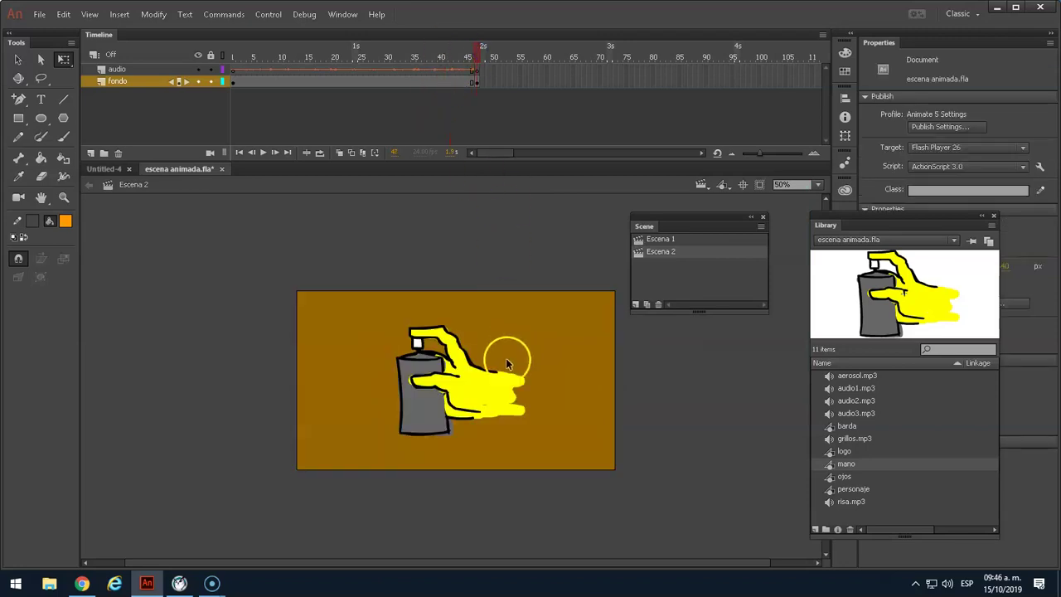
Examine the mano instance's properties and compare its internal timeline with the Escena 2 timeline.
{"action": "left_click", "coordinate": [482, 407]}
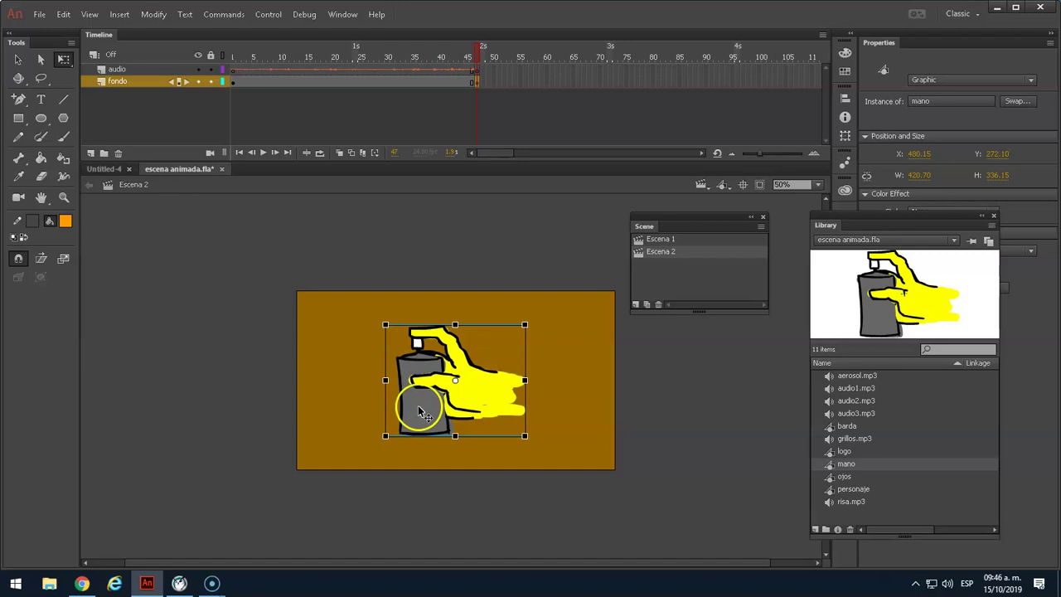
{"action": "left_click", "coordinate": [19, 60]}
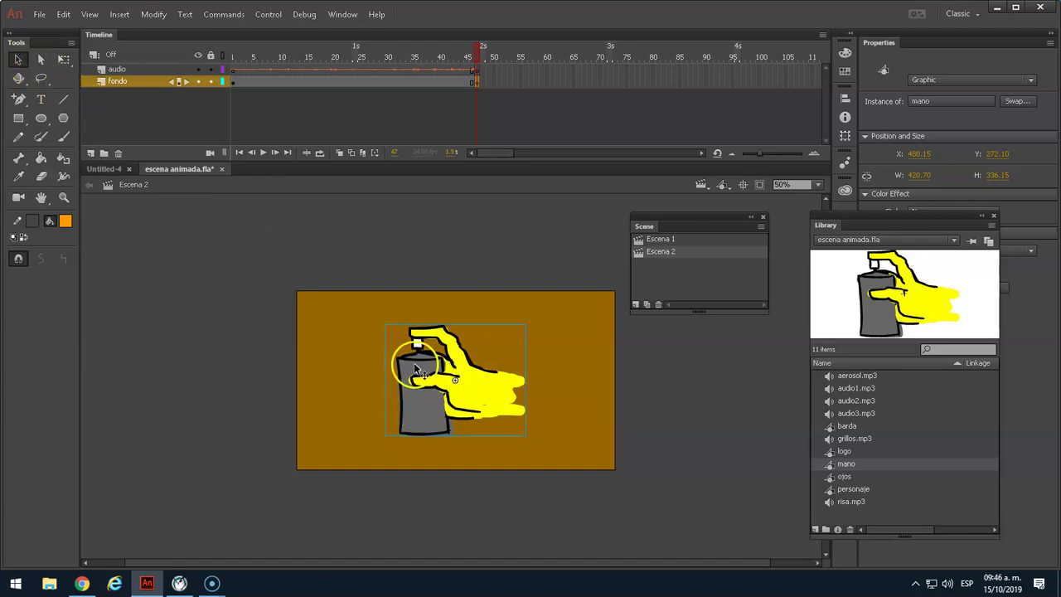
{"action": "double_click", "coordinate": [423, 375]}
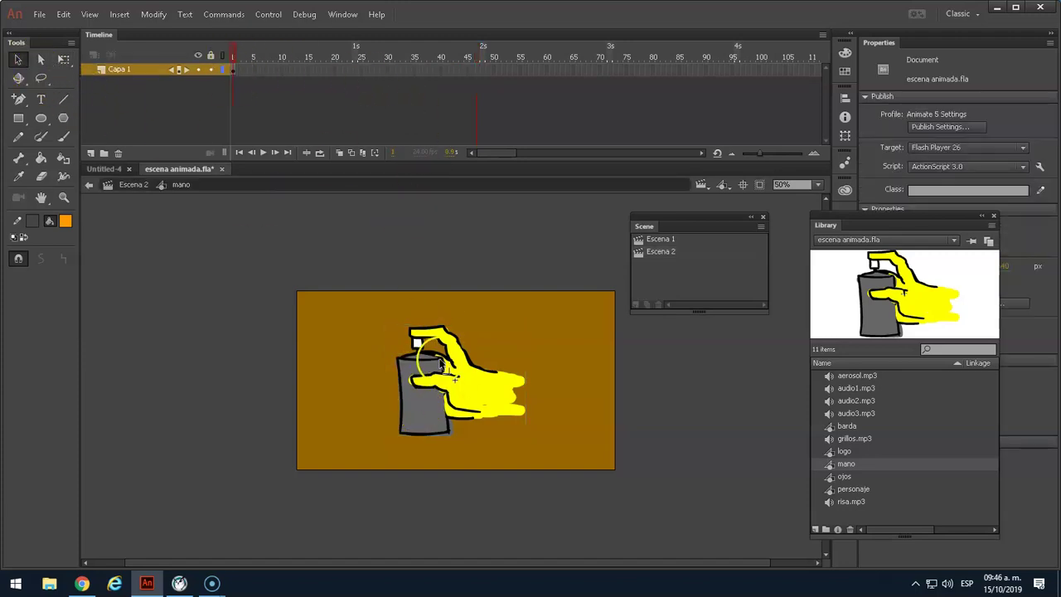
{"action": "left_click", "coordinate": [133, 184]}
{"action": "mouse_move", "coordinate": [512, 152]}
{"action": "left_mouse_down"}
{"action": "mouse_move", "coordinate": [535, 153]}
{"action": "mouse_move", "coordinate": [497, 153]}
{"action": "left_mouse_up"}
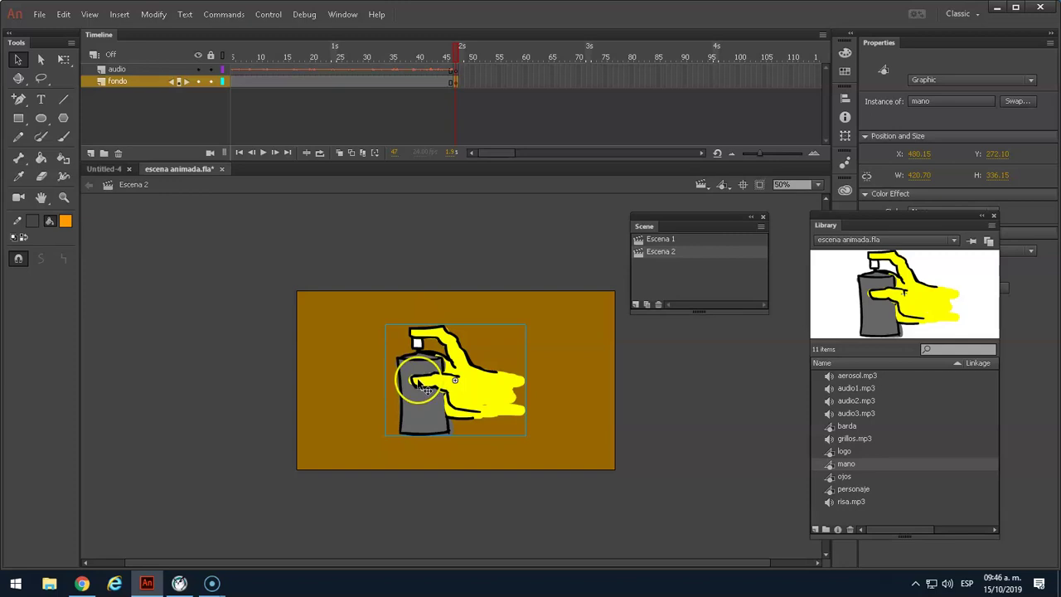
{"action": "left_click", "coordinate": [495, 235]}
{"action": "left_click", "coordinate": [459, 373]}
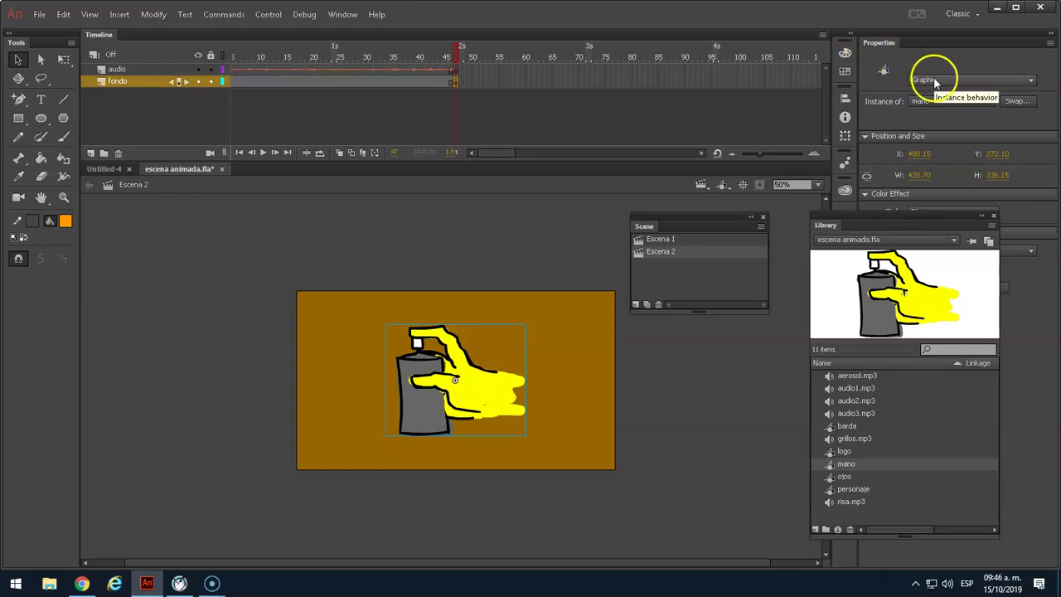
{"action": "double_click", "coordinate": [455, 412]}
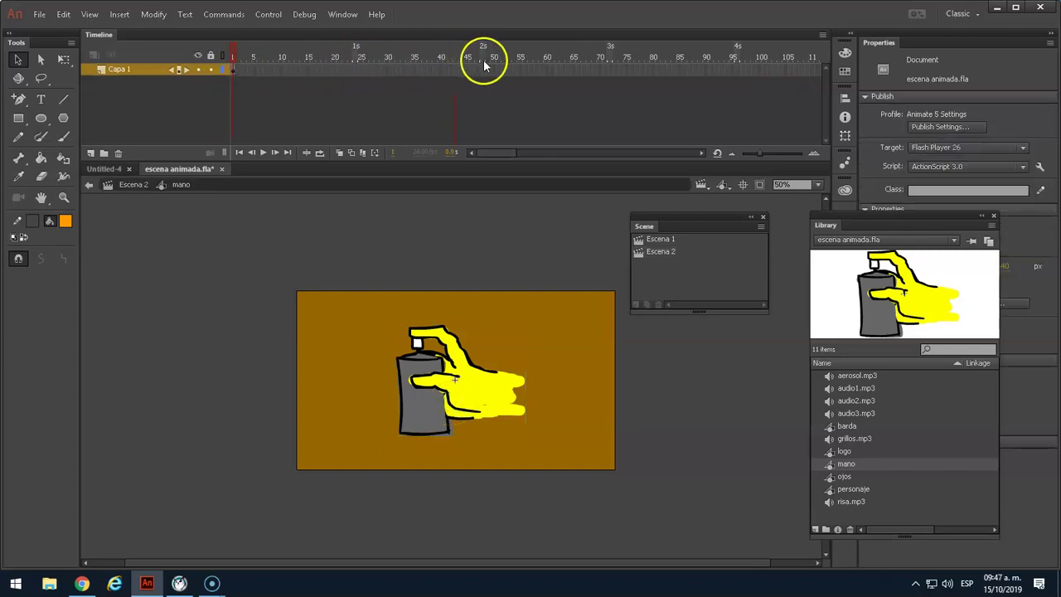
{"action": "double_click", "coordinate": [405, 335]}
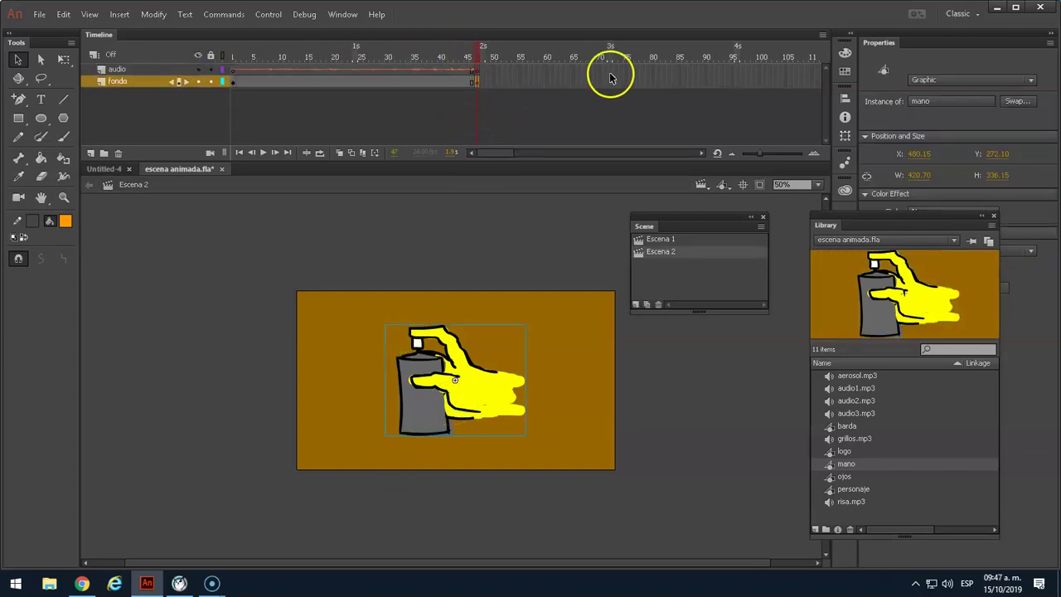
Inside the mano symbol, create a classic tween on Capa 1 from frame 1 to a keyframe at frame 72.
{"action": "double_click", "coordinate": [430, 396]}
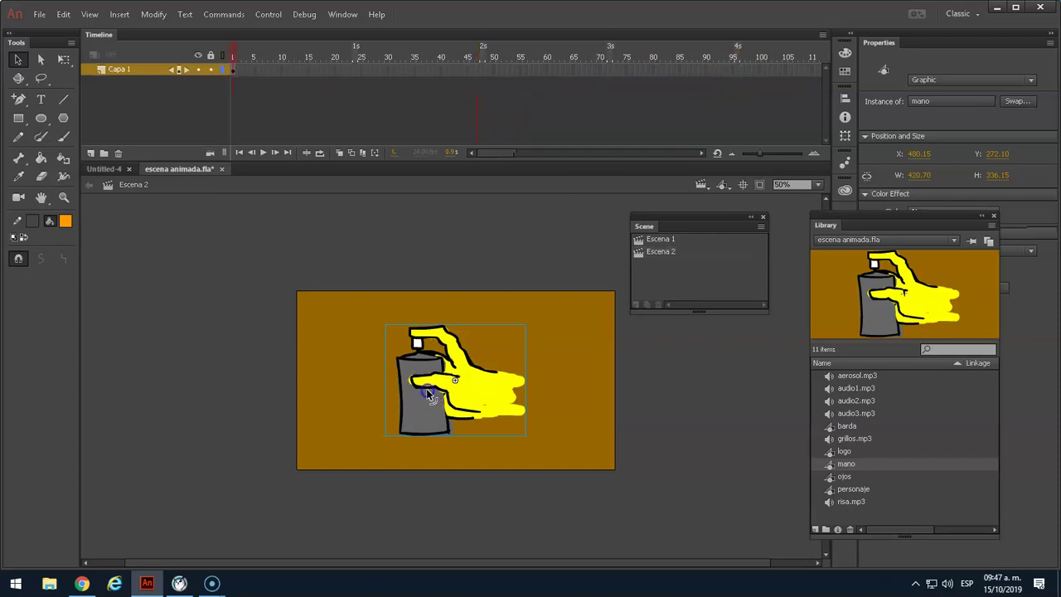
{"action": "right_click", "coordinate": [234, 72]}
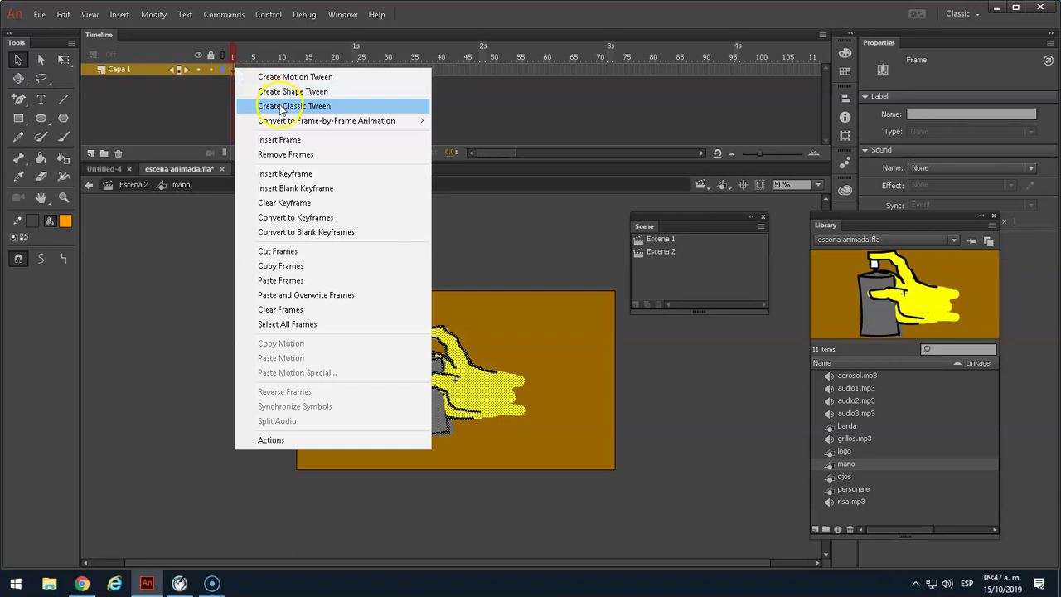
{"action": "left_click", "coordinate": [269, 104]}
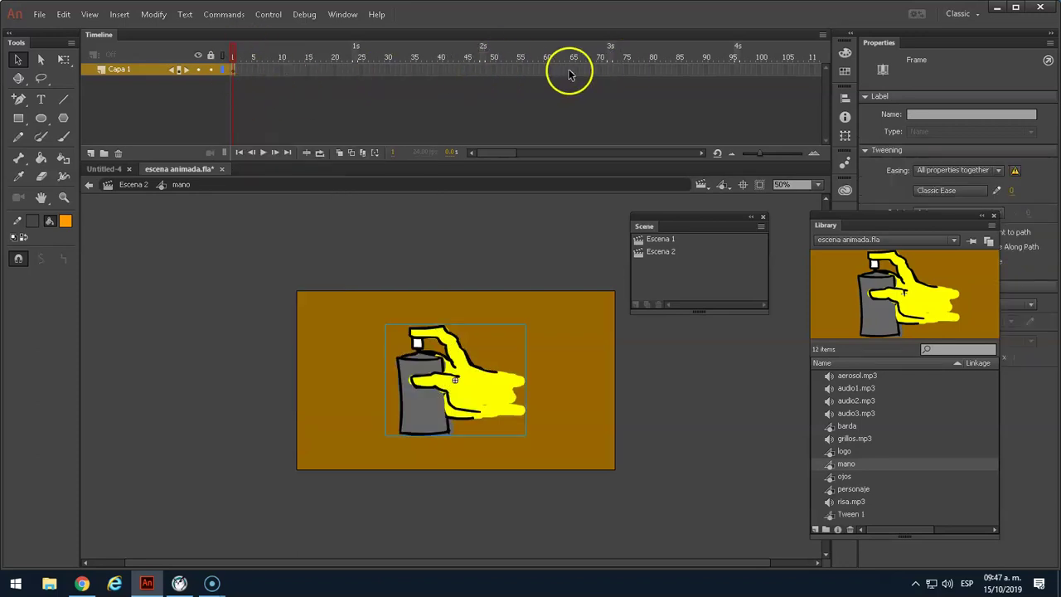
{"action": "left_click", "coordinate": [610, 73]}
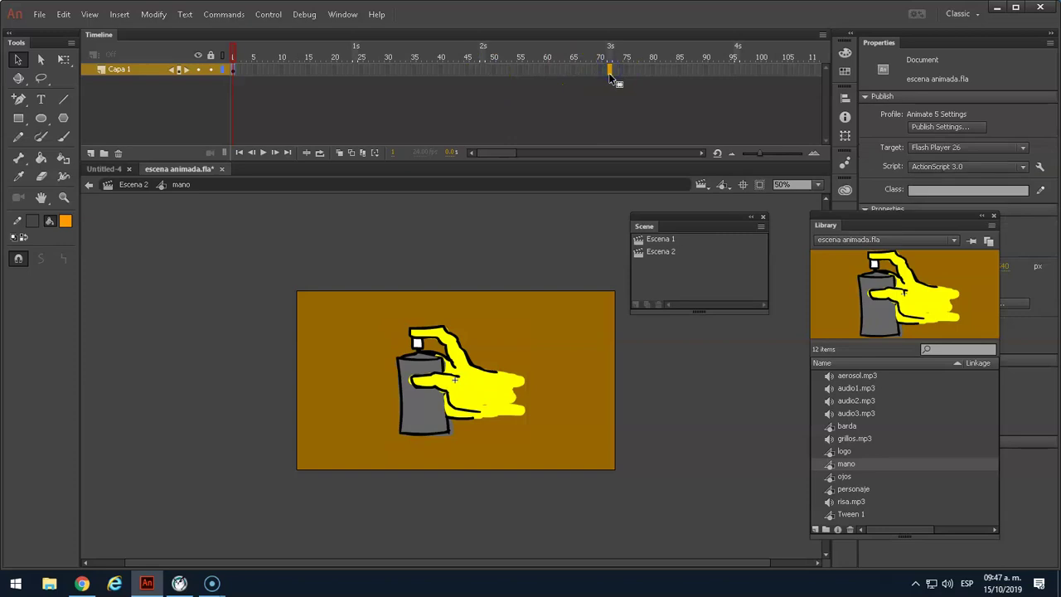
{"action": "left_click", "coordinate": [609, 83]}
Move the hand to the left at frame 16 of the tween, and down and slightly right at frame 30.
{"action": "left_click_drag", "start_coordinate": [447, 47], "coordinate": [271, 56]}
{"action": "left_click", "coordinate": [313, 71]}
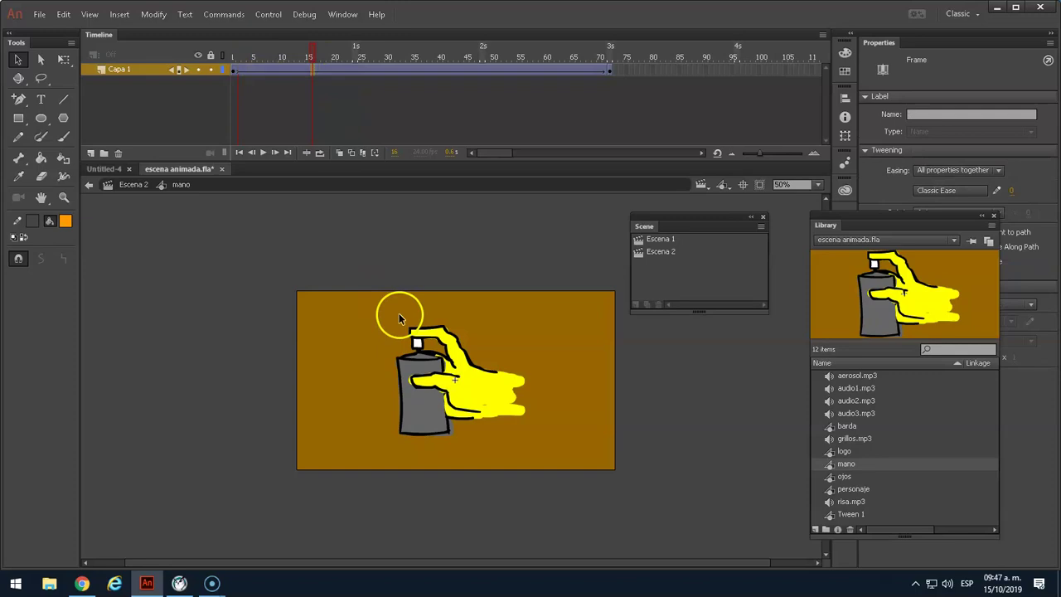
{"action": "left_click_drag", "start_coordinate": [428, 400], "coordinate": [366, 398]}
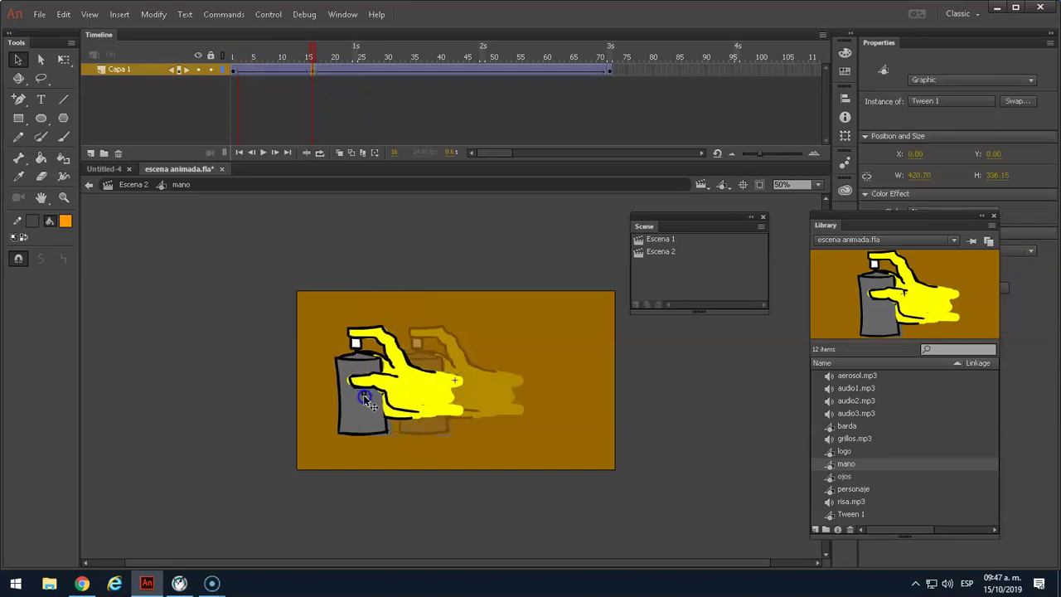
{"action": "left_click_drag", "start_coordinate": [317, 47], "coordinate": [387, 47]}
{"action": "left_click_drag", "start_coordinate": [387, 414], "coordinate": [402, 446]}
Move the hand up at frame 40, down to about X 32, Y 67 at frame 51, and up to about X 17, Y -49 at frame 61.
{"action": "left_click_drag", "start_coordinate": [386, 46], "coordinate": [441, 56]}
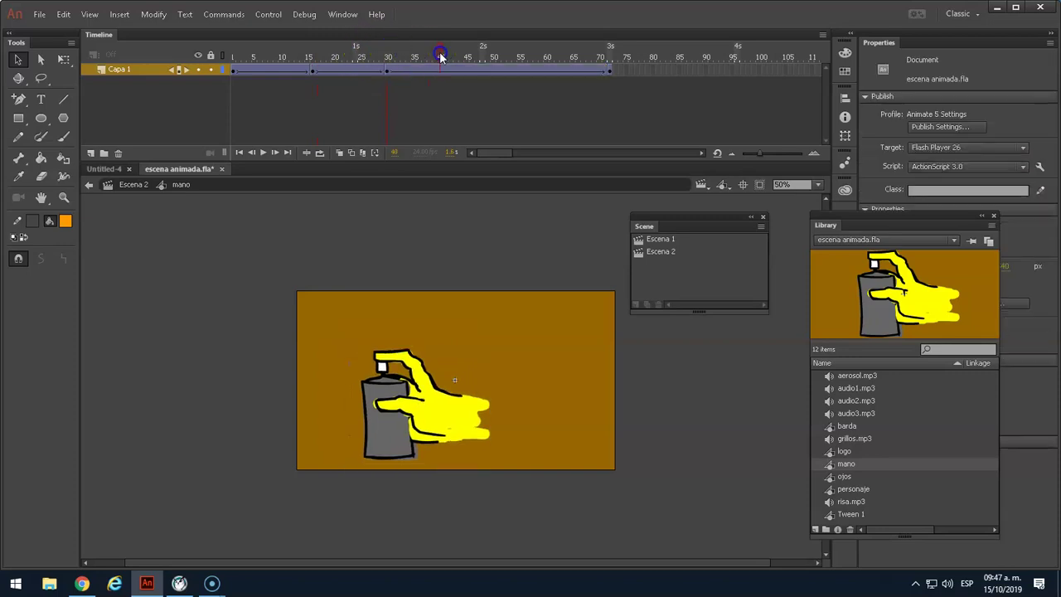
{"action": "left_click_drag", "start_coordinate": [396, 392], "coordinate": [405, 325]}
{"action": "left_click_drag", "start_coordinate": [441, 54], "coordinate": [499, 55]}
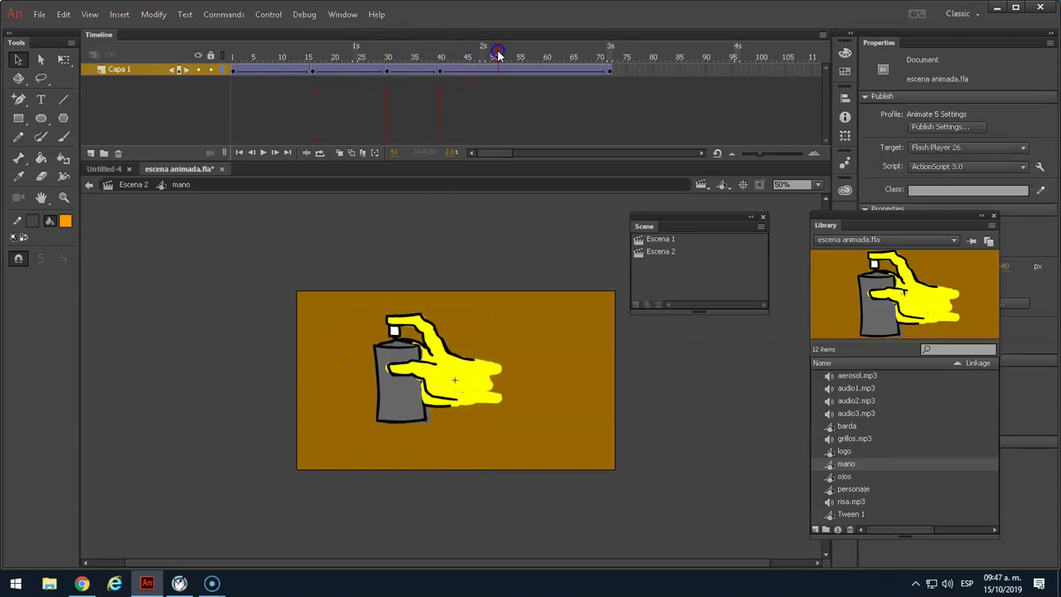
{"action": "left_click_drag", "start_coordinate": [437, 398], "coordinate": [465, 422]}
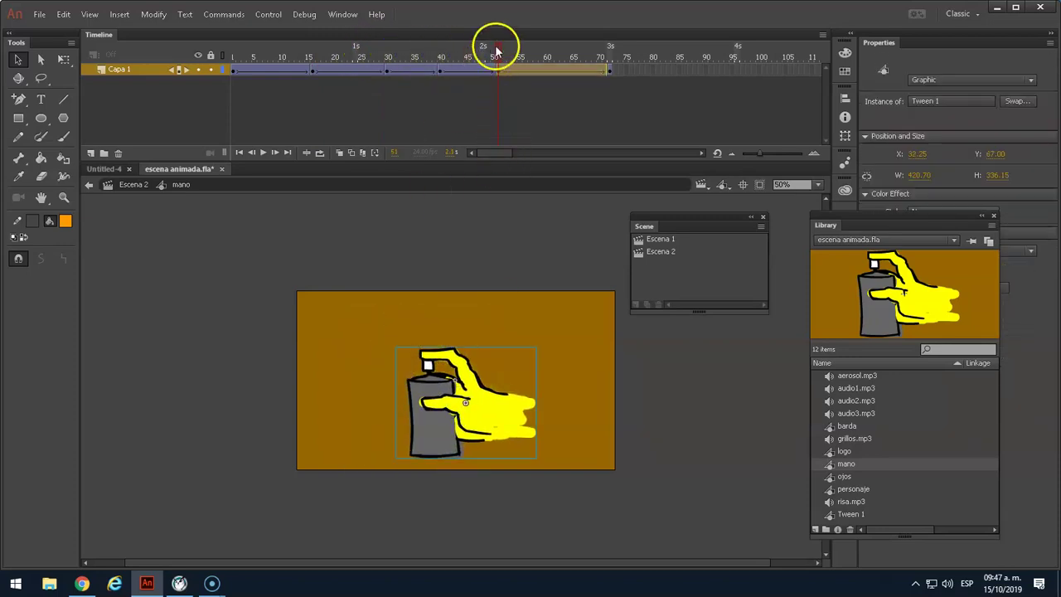
{"action": "left_click_drag", "start_coordinate": [494, 48], "coordinate": [552, 51]}
{"action": "left_click_drag", "start_coordinate": [460, 389], "coordinate": [460, 363]}
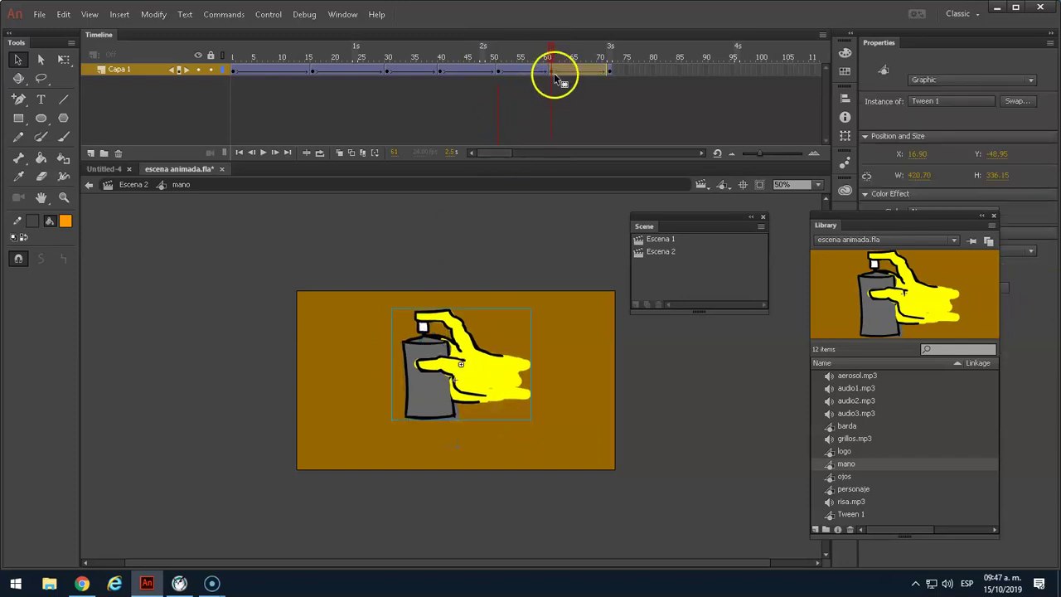
Scrub through the mano symbol's timeline to preview the hand's motion, and select the hand at frame 72.
{"action": "left_click", "coordinate": [471, 66]}
{"action": "left_click_drag", "start_coordinate": [229, 73], "coordinate": [621, 48]}
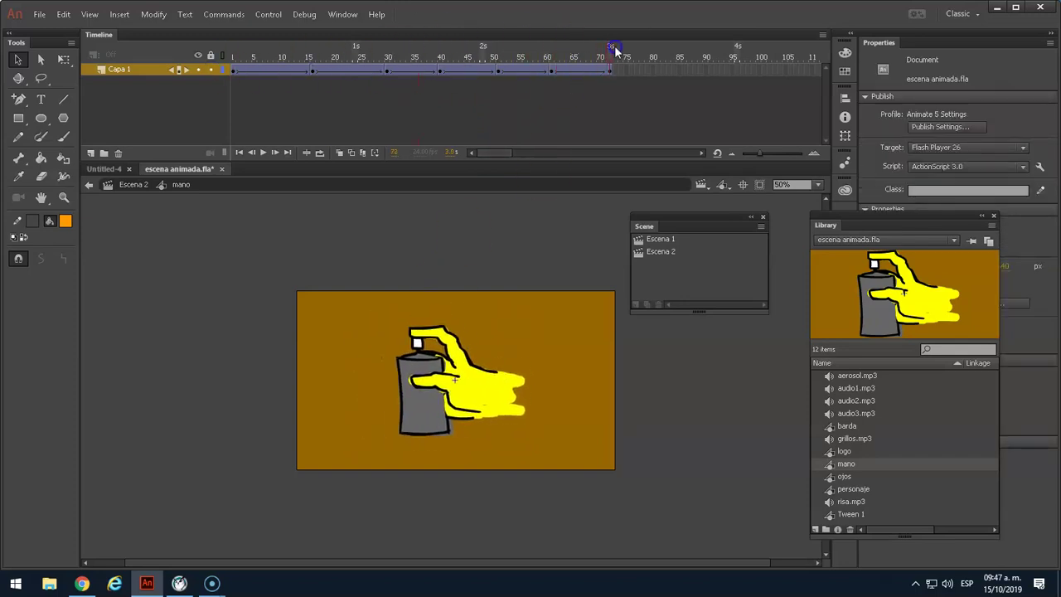
{"action": "left_click", "coordinate": [437, 341]}
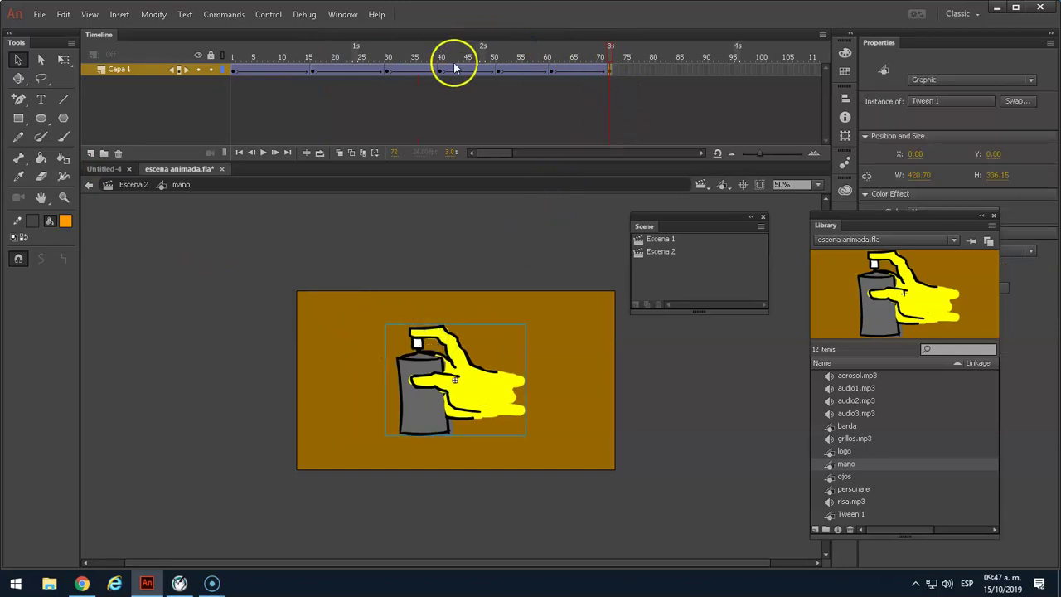
Open the hand's Tween 1 symbol for editing and lasso-select the raised index finger together with the spray nozzle.
{"action": "left_click", "coordinate": [387, 71]}
{"action": "left_click", "coordinate": [311, 70]}
{"action": "double_click", "coordinate": [417, 358]}
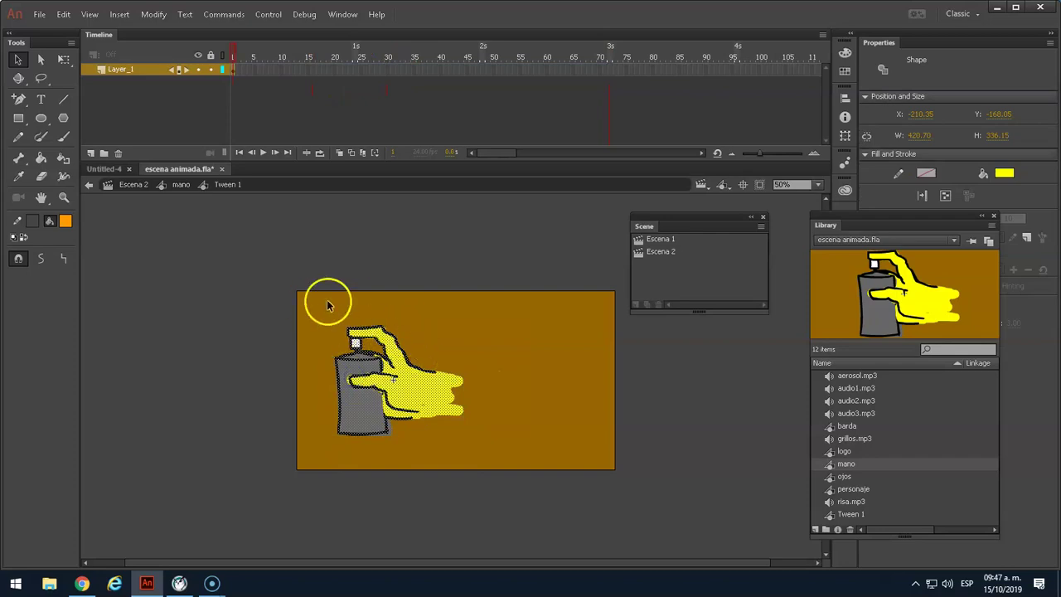
{"action": "scroll", "coordinate": [363, 323], "scroll_direction": "up", "scroll_amount": 3}
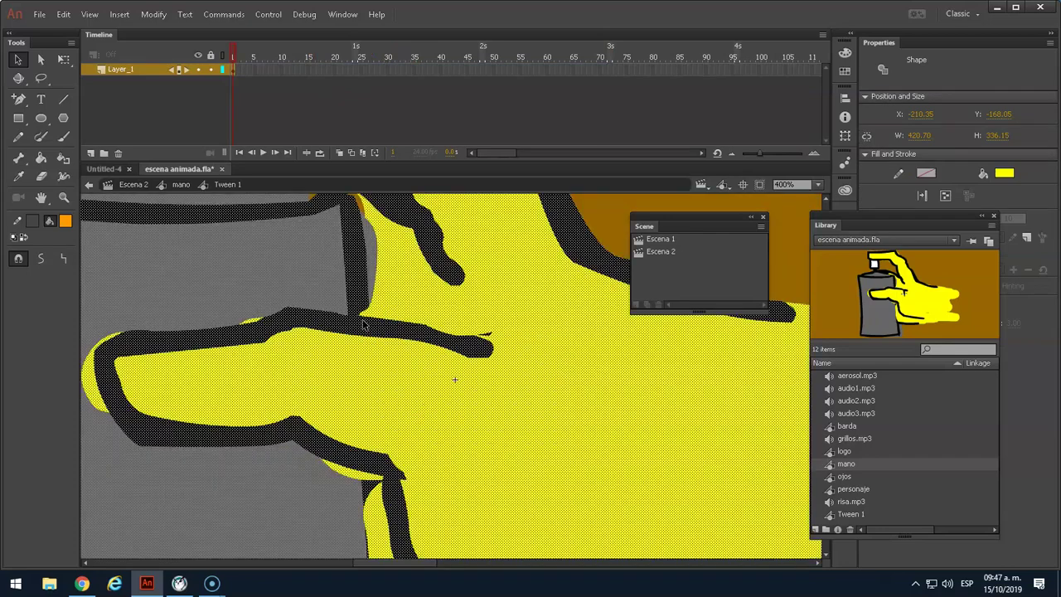
{"action": "mouse_move", "coordinate": [500, 276]}
{"action": "left_mouse_down"}
{"action": "mouse_move", "coordinate": [517, 379]}
{"action": "mouse_move", "coordinate": [583, 469]}
{"action": "left_mouse_up"}
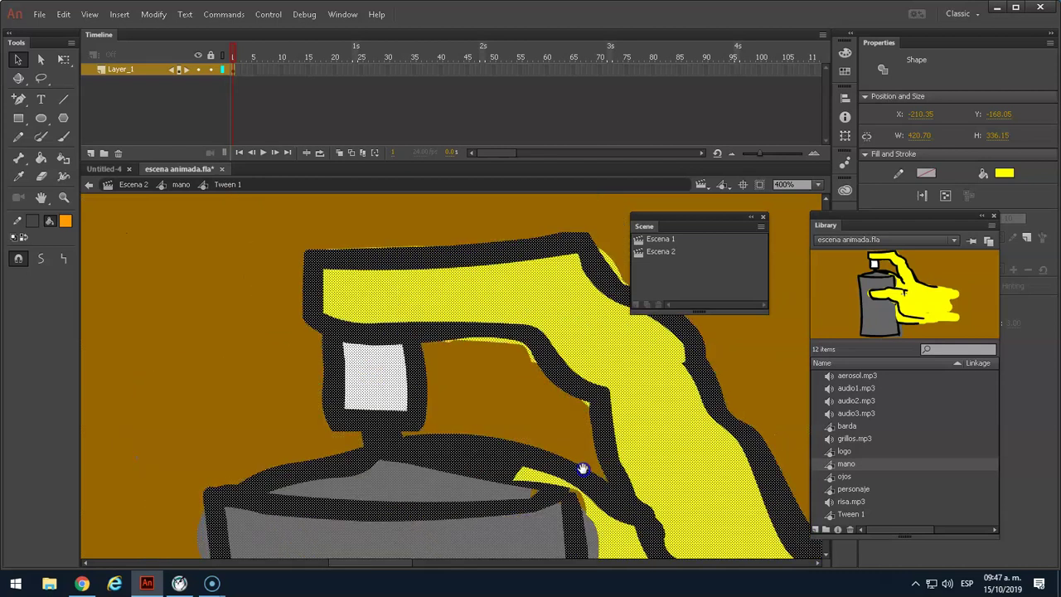
{"action": "scroll", "coordinate": [582, 473], "scroll_direction": "down", "scroll_amount": 1}
{"action": "left_click", "coordinate": [384, 247]}
{"action": "left_click", "coordinate": [41, 78]}
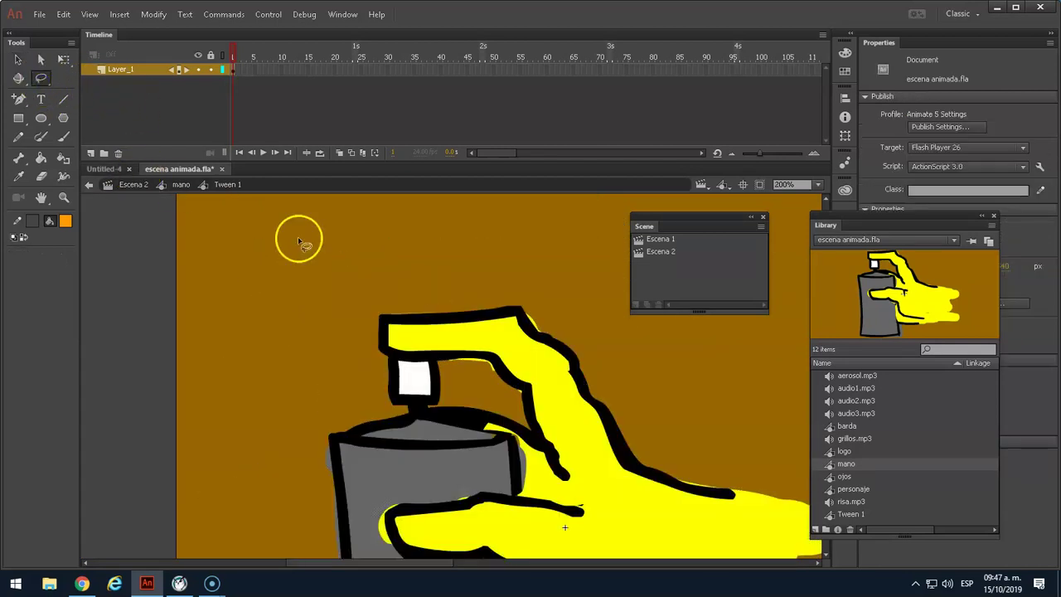
{"action": "left_click_drag", "start_coordinate": [393, 290], "coordinate": [398, 296]}
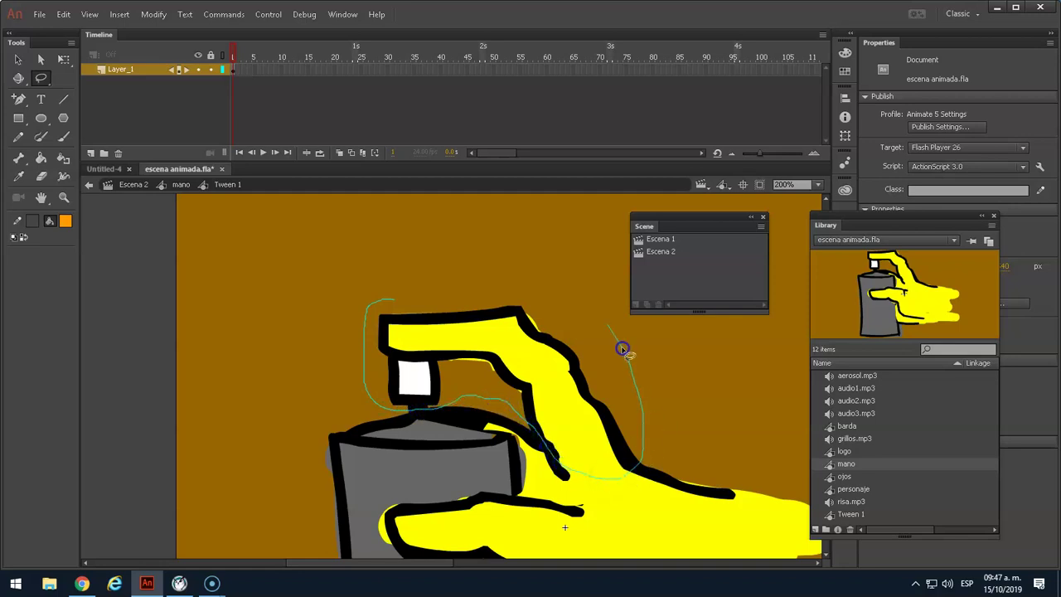
{"action": "left_click_drag", "start_coordinate": [375, 300], "coordinate": [365, 379]}
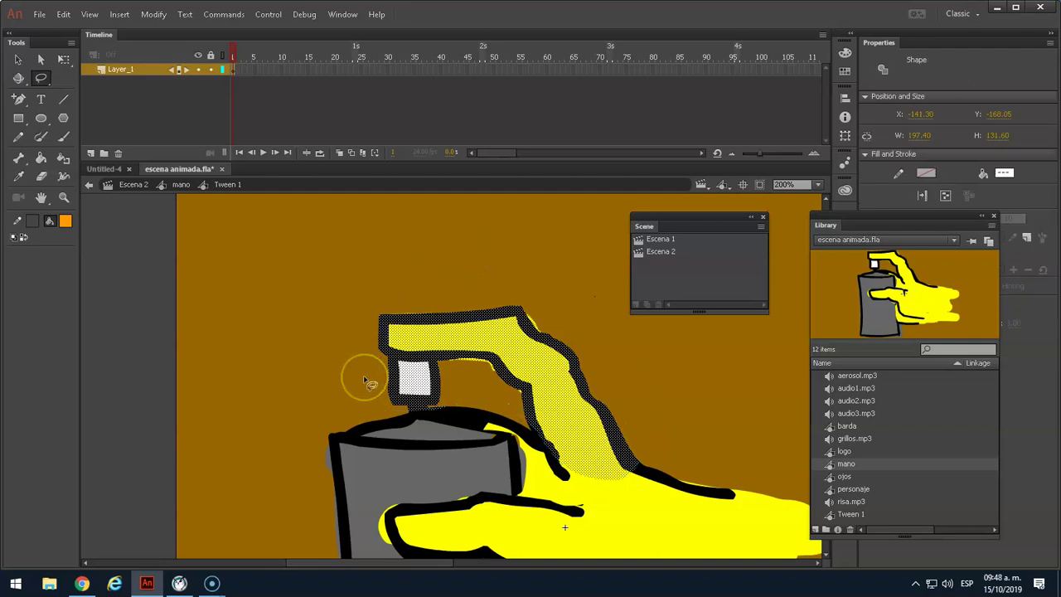
Convert the selected finger and nozzle into a Movie Clip symbol named dedo.
{"action": "key", "text": "F8"}
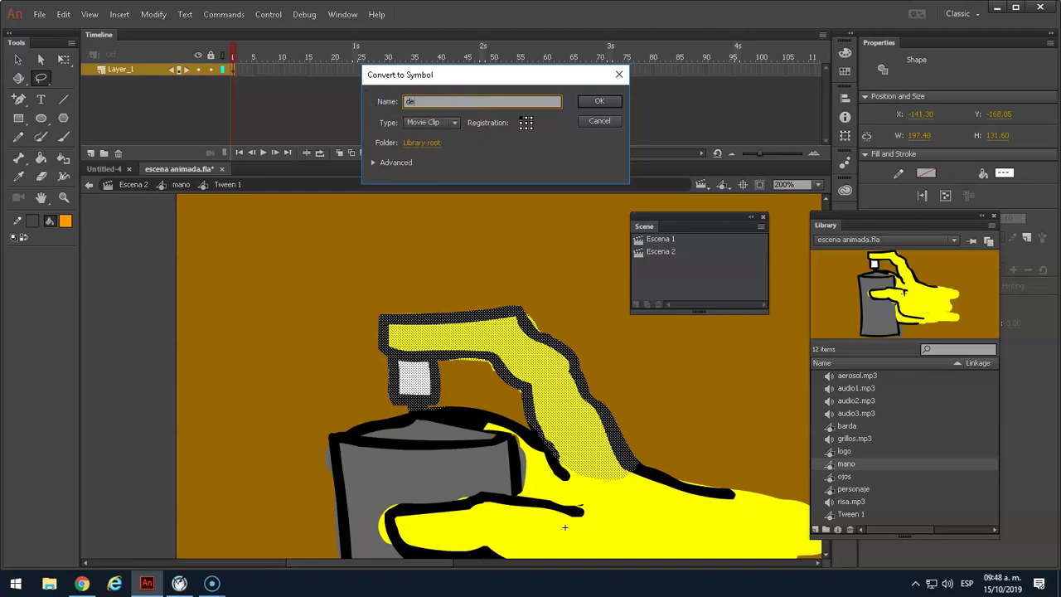
{"action": "type", "text": "dedo"}
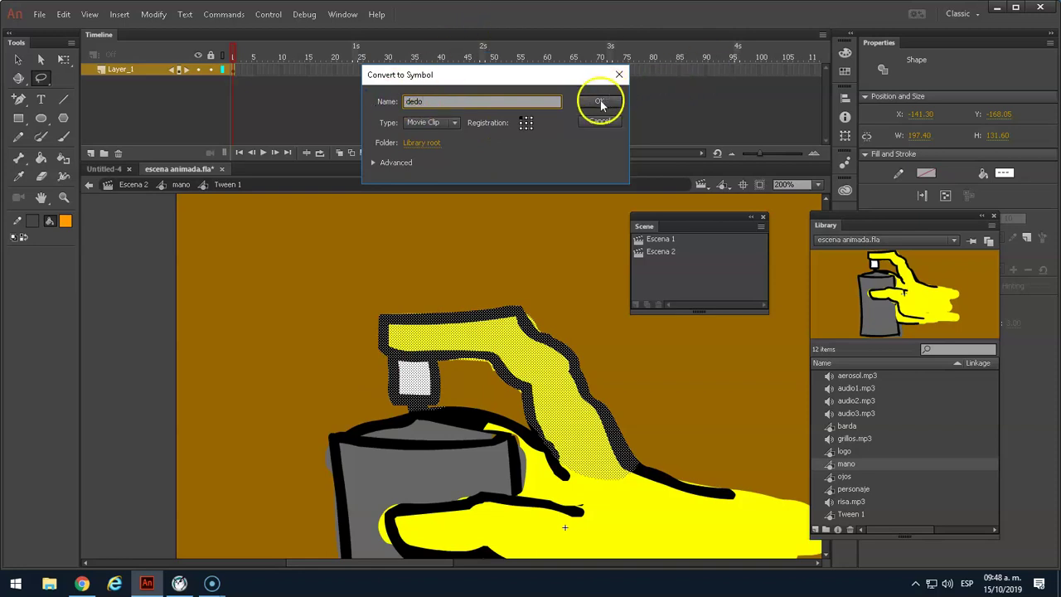
{"action": "left_click", "coordinate": [600, 101]}
Open the dedo symbol for editing and create a classic tween on frame 1 of Layer_1.
{"action": "left_click", "coordinate": [19, 61]}
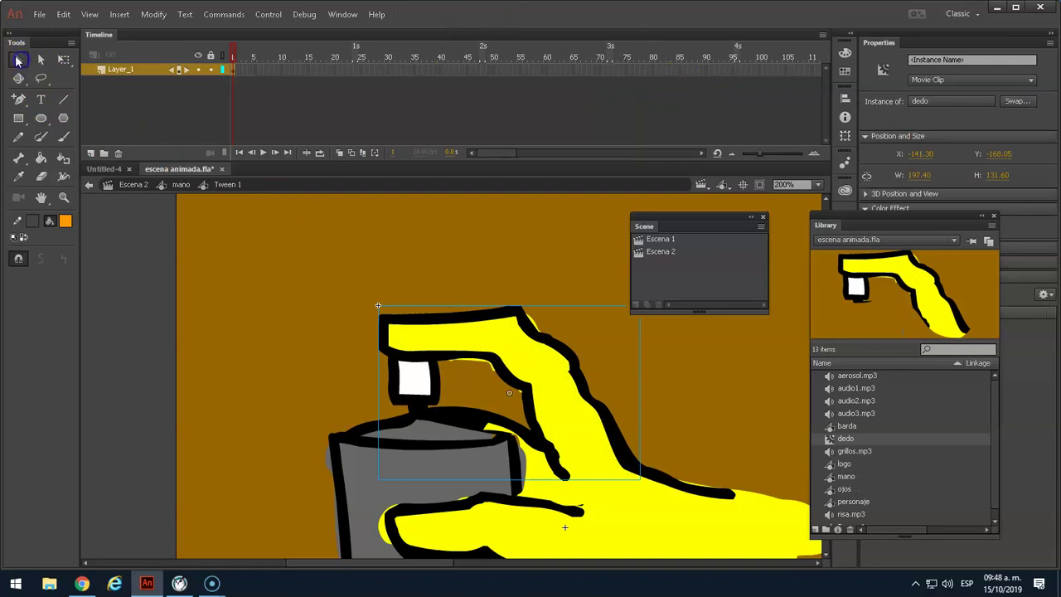
{"action": "double_click", "coordinate": [458, 327]}
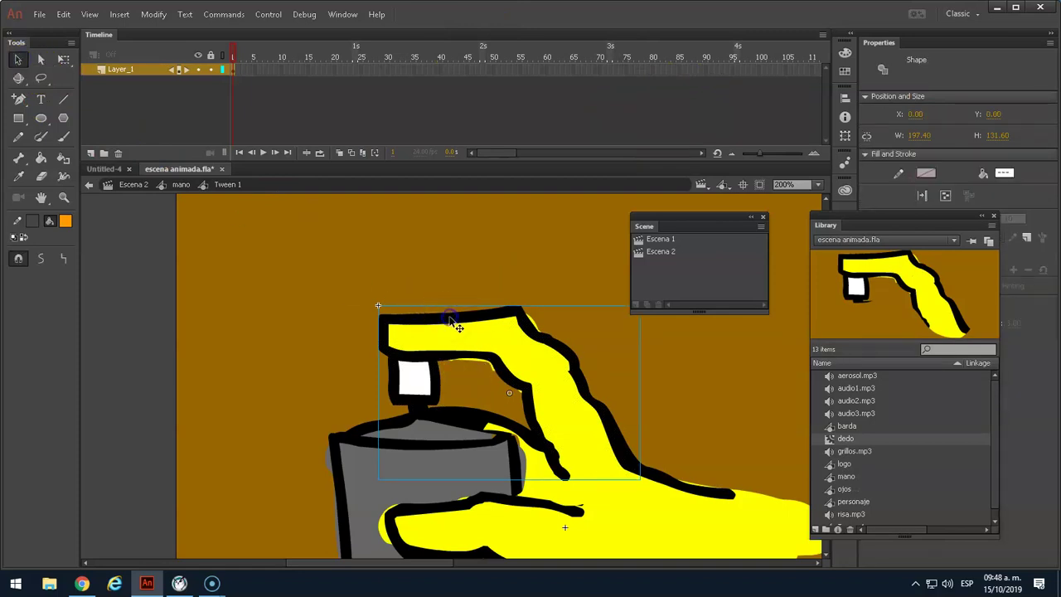
{"action": "left_click", "coordinate": [461, 314]}
{"action": "left_click", "coordinate": [240, 78]}
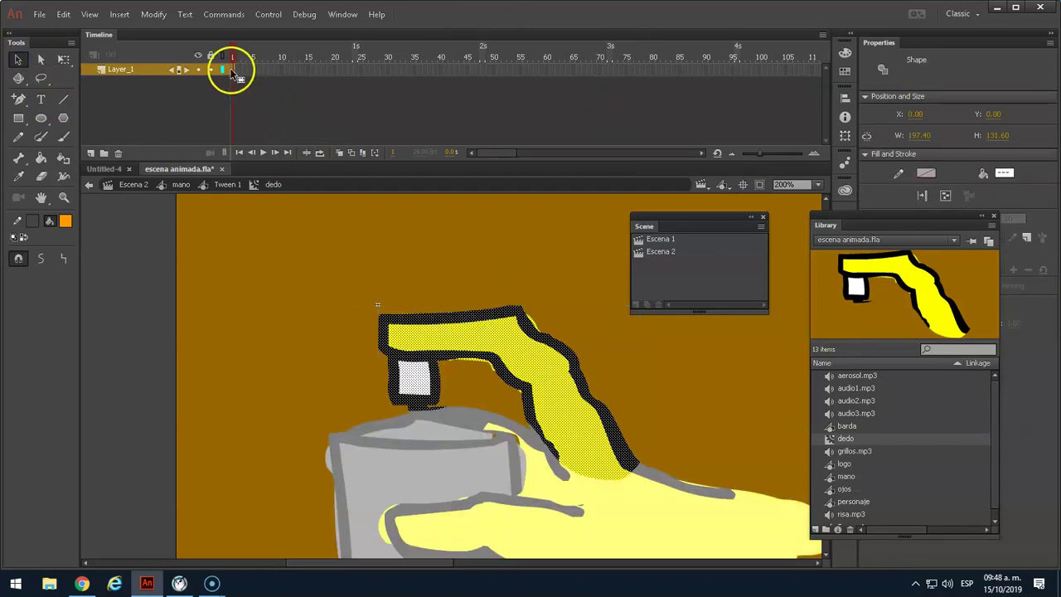
{"action": "right_click", "coordinate": [233, 72]}
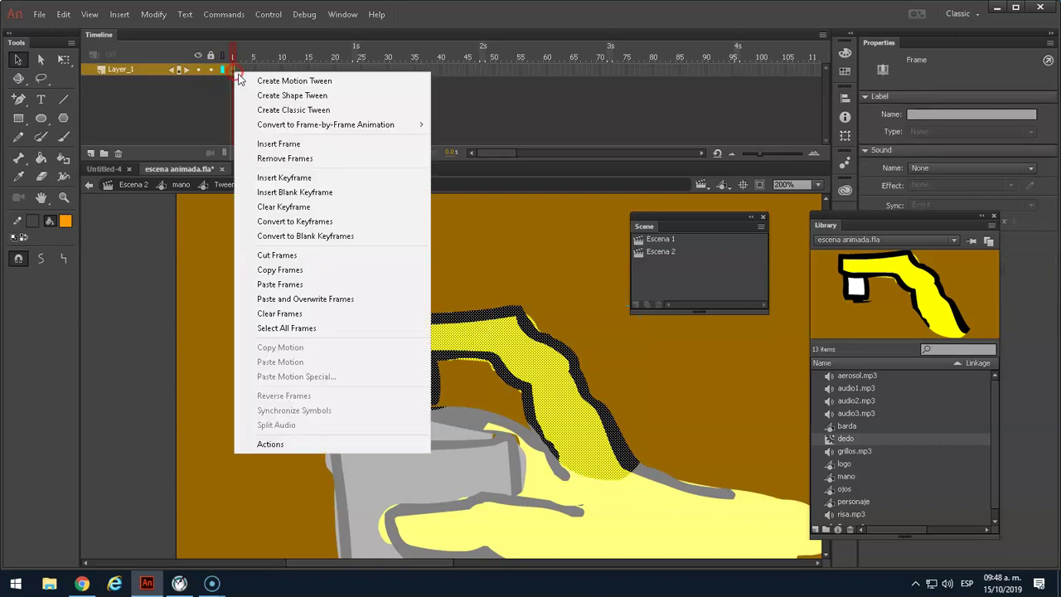
{"action": "left_click", "coordinate": [276, 113]}
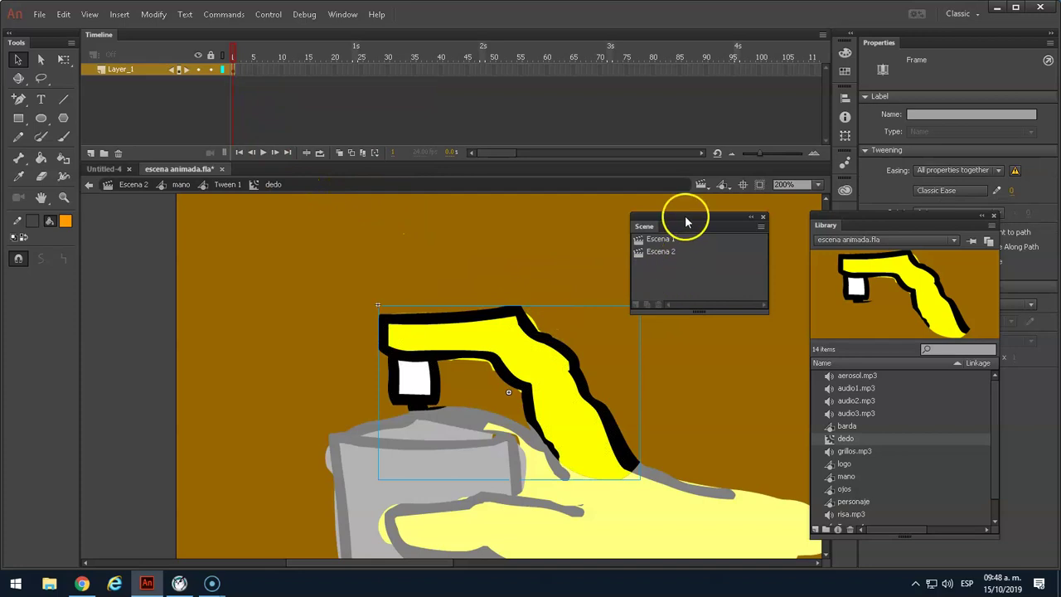
{"action": "left_click_drag", "start_coordinate": [682, 218], "coordinate": [780, 216]}
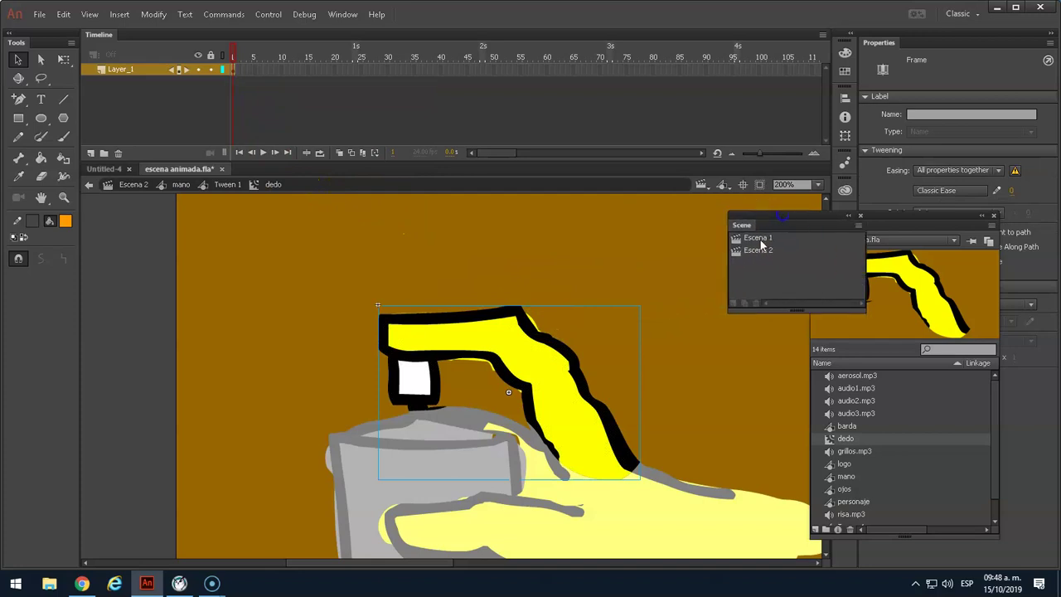
{"action": "key", "text": "q"}
{"action": "left_click", "coordinate": [403, 315]}
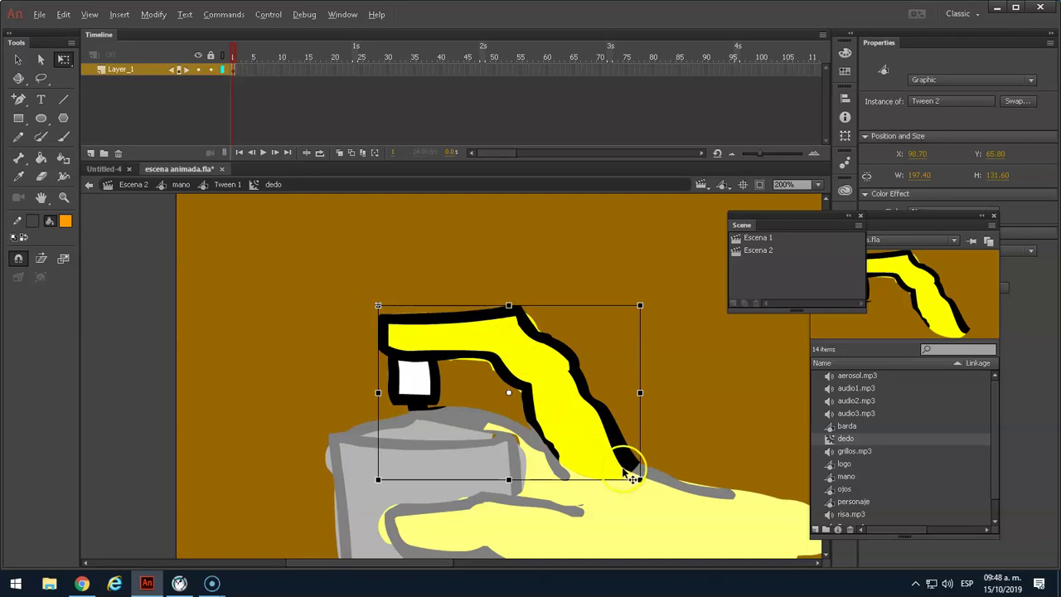
{"action": "mouse_move", "coordinate": [372, 294]}
{"action": "left_mouse_down"}
{"action": "mouse_move", "coordinate": [335, 363]}
{"action": "mouse_move", "coordinate": [374, 270]}
{"action": "mouse_move", "coordinate": [356, 279]}
{"action": "mouse_move", "coordinate": [348, 313]}
{"action": "mouse_move", "coordinate": [374, 239]}
{"action": "mouse_move", "coordinate": [339, 362]}
{"action": "mouse_move", "coordinate": [378, 282]}
{"action": "left_mouse_up"}
{"action": "left_click", "coordinate": [319, 368]}
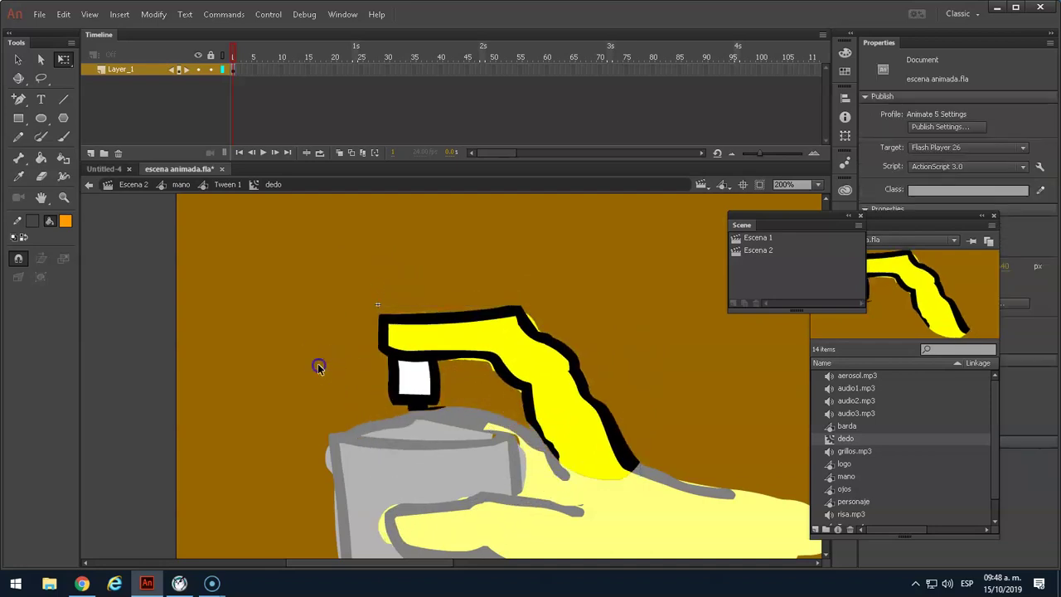
{"action": "left_click", "coordinate": [41, 77]}
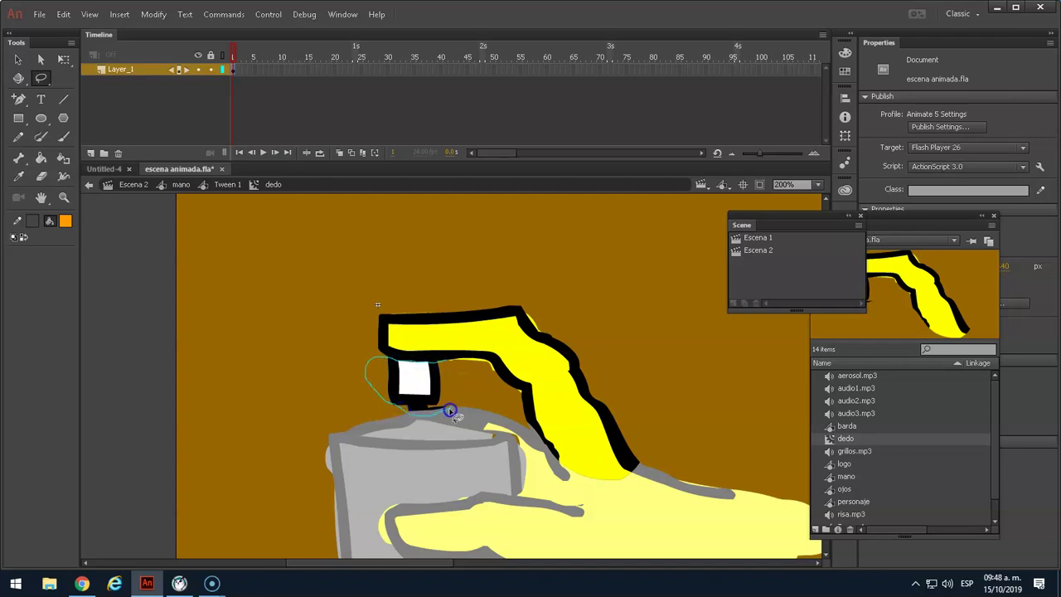
{"action": "left_click_drag", "start_coordinate": [448, 365], "coordinate": [514, 498]}
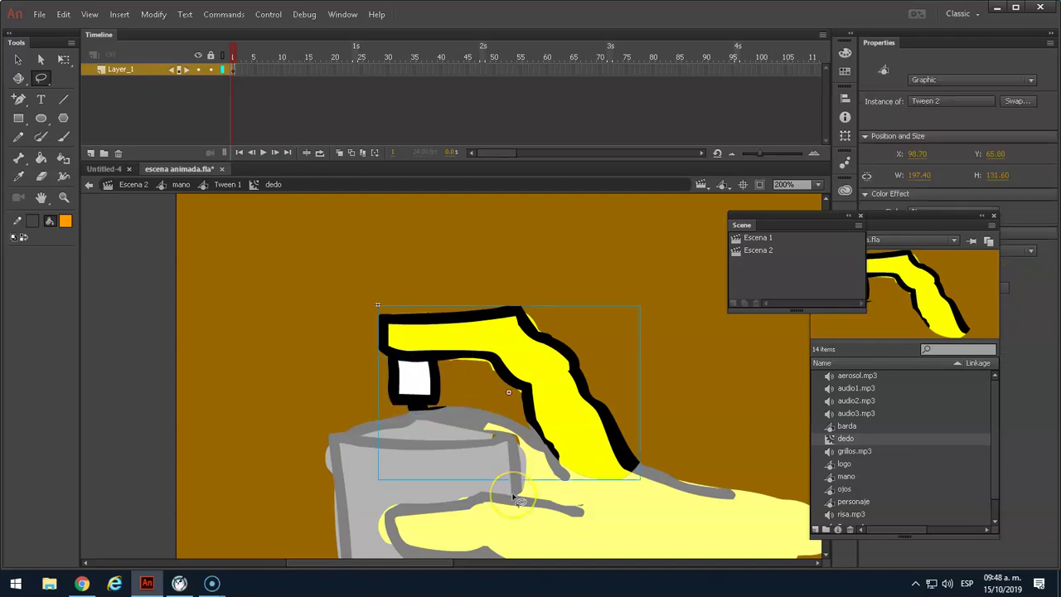
Open the Tween 2 symbol inside dedo and lasso-select only the spray nozzle beneath the fingertip.
{"action": "left_click", "coordinate": [17, 59]}
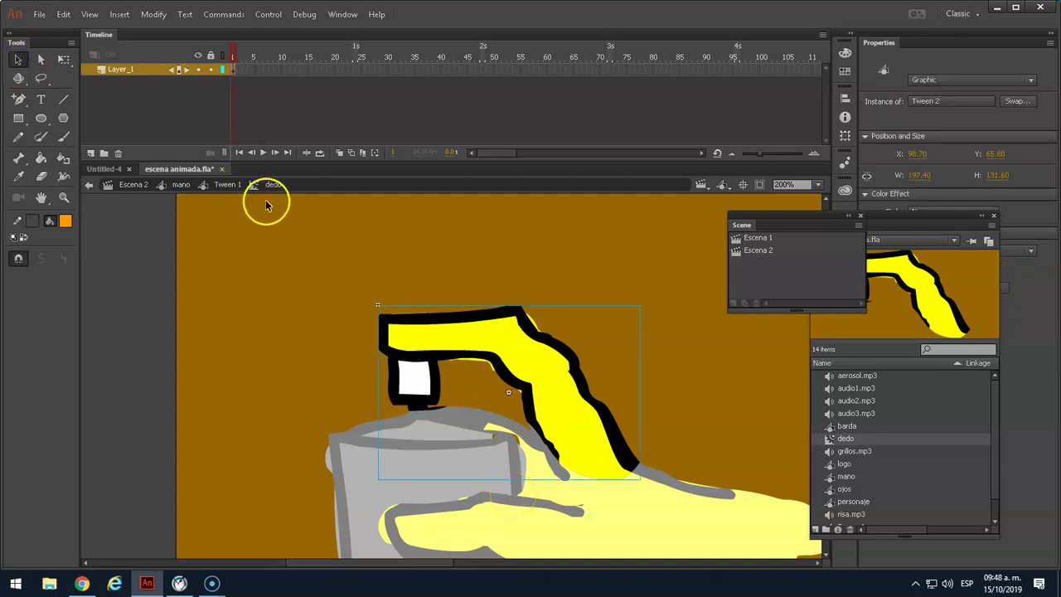
{"action": "double_click", "coordinate": [448, 329]}
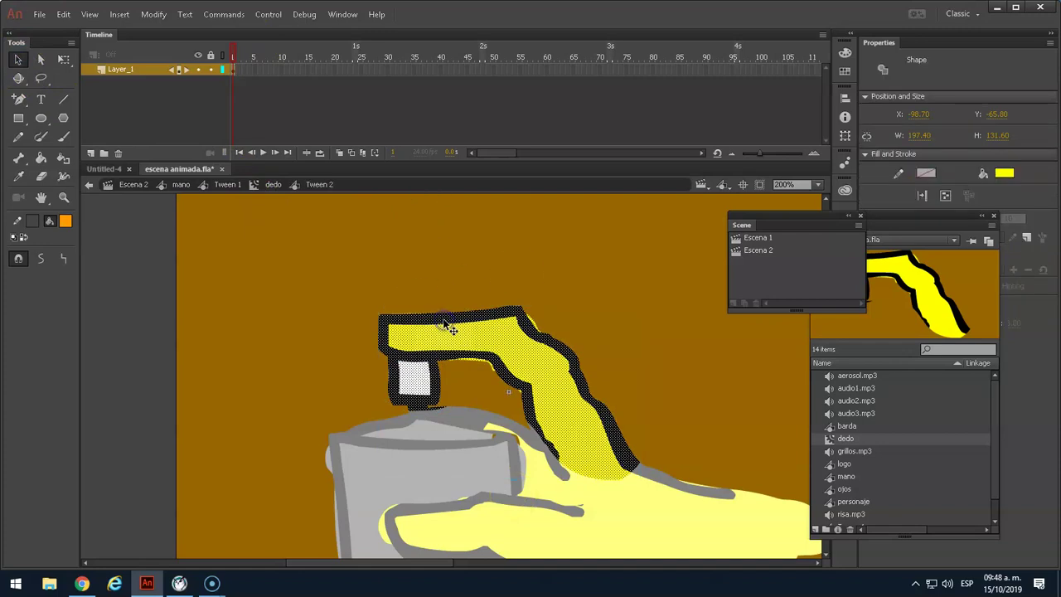
{"action": "left_click", "coordinate": [424, 379]}
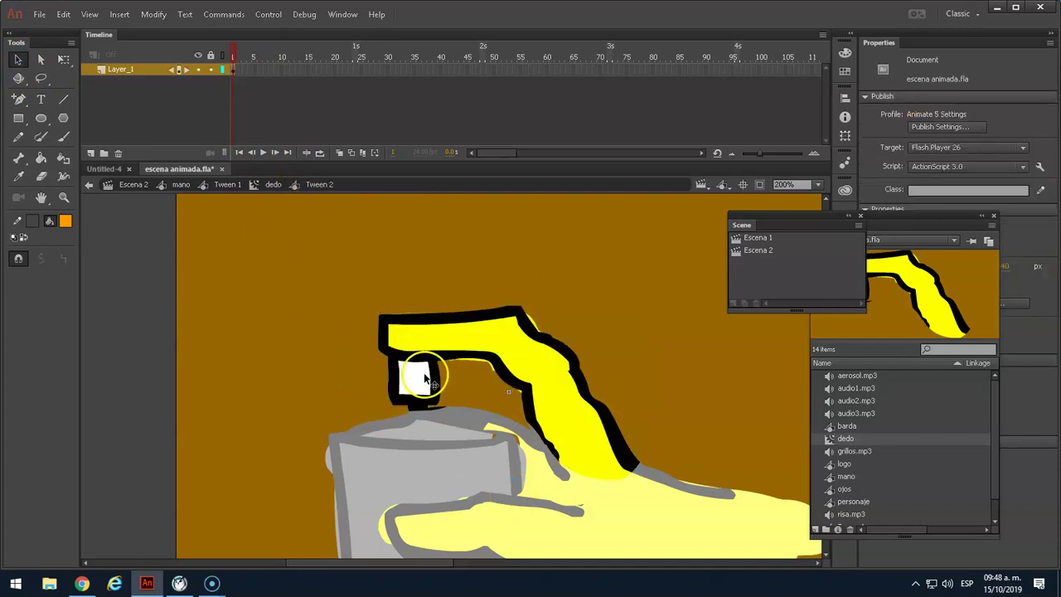
{"action": "left_click", "coordinate": [43, 77]}
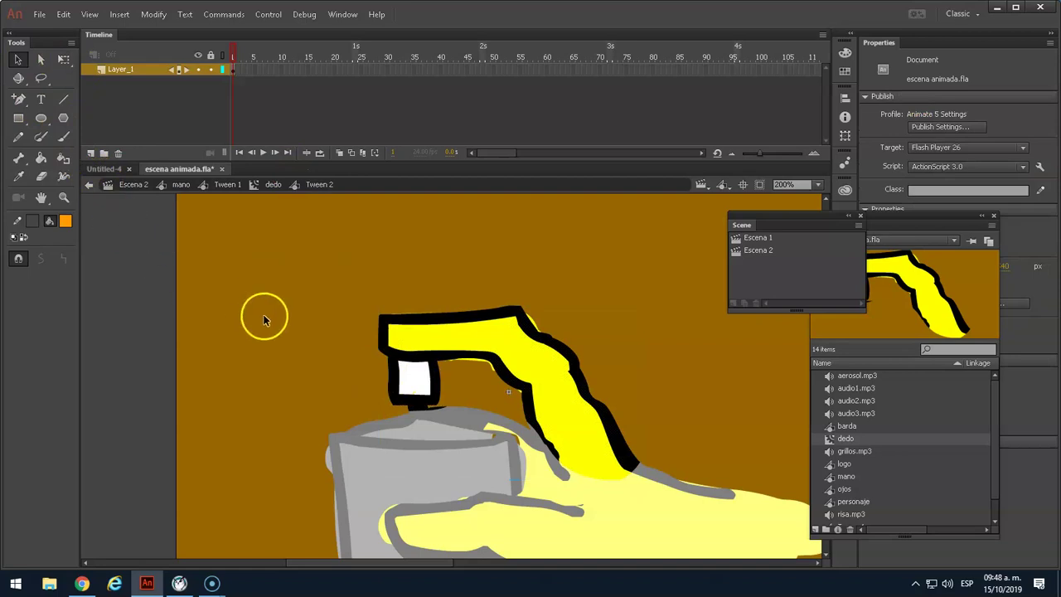
{"action": "left_click_drag", "start_coordinate": [447, 371], "coordinate": [440, 369]}
{"action": "left_click", "coordinate": [447, 370]}
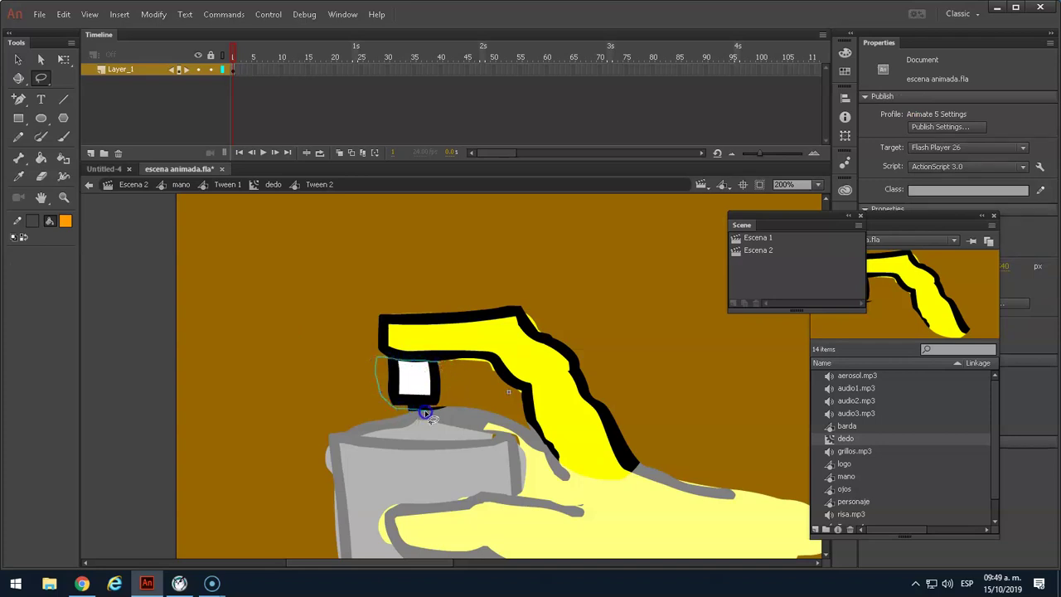
{"action": "left_click_drag", "start_coordinate": [446, 369], "coordinate": [447, 371]}
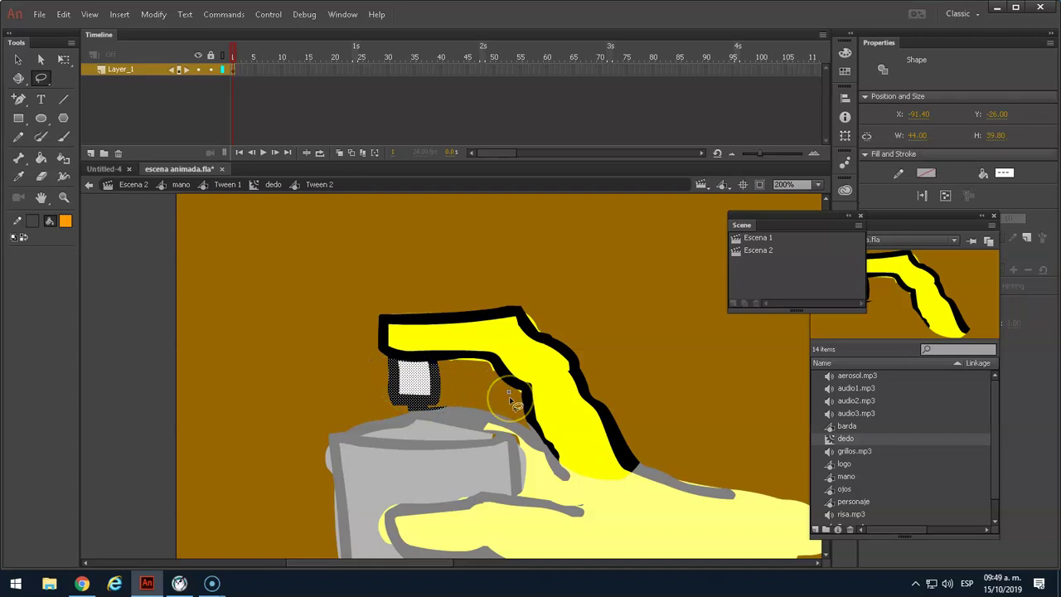
Convert the selected nozzle into a Graphic symbol named boquilla.
{"action": "key", "text": "F8"}
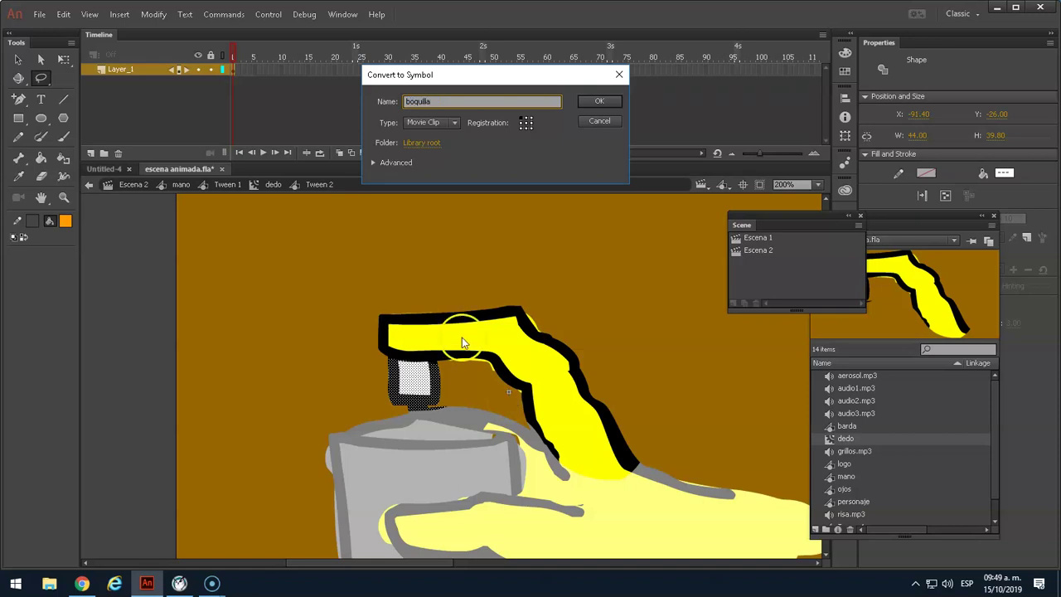
{"action": "left_click", "coordinate": [456, 124]}
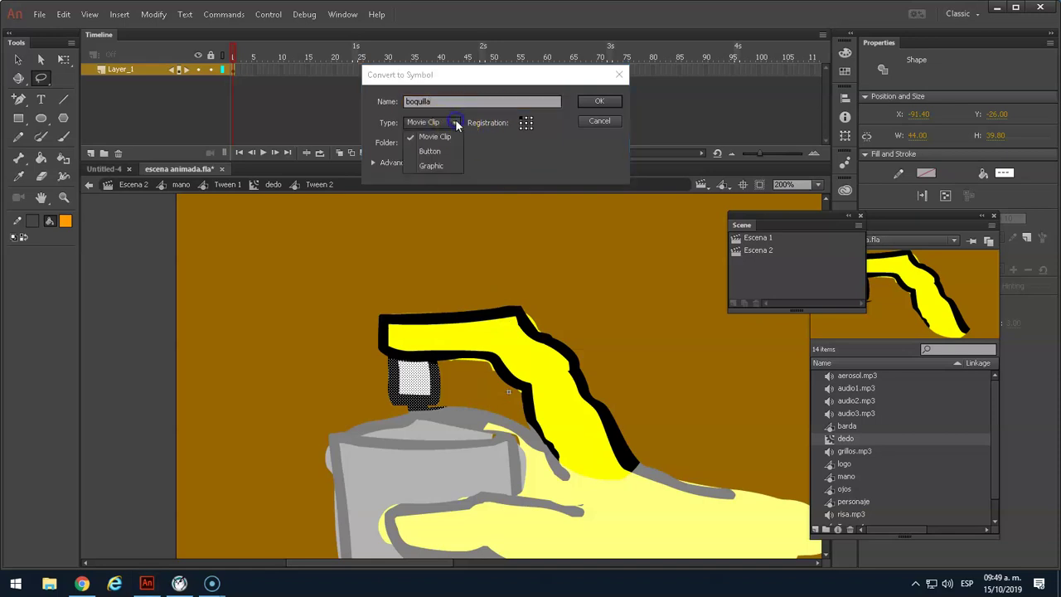
{"action": "left_click", "coordinate": [433, 167]}
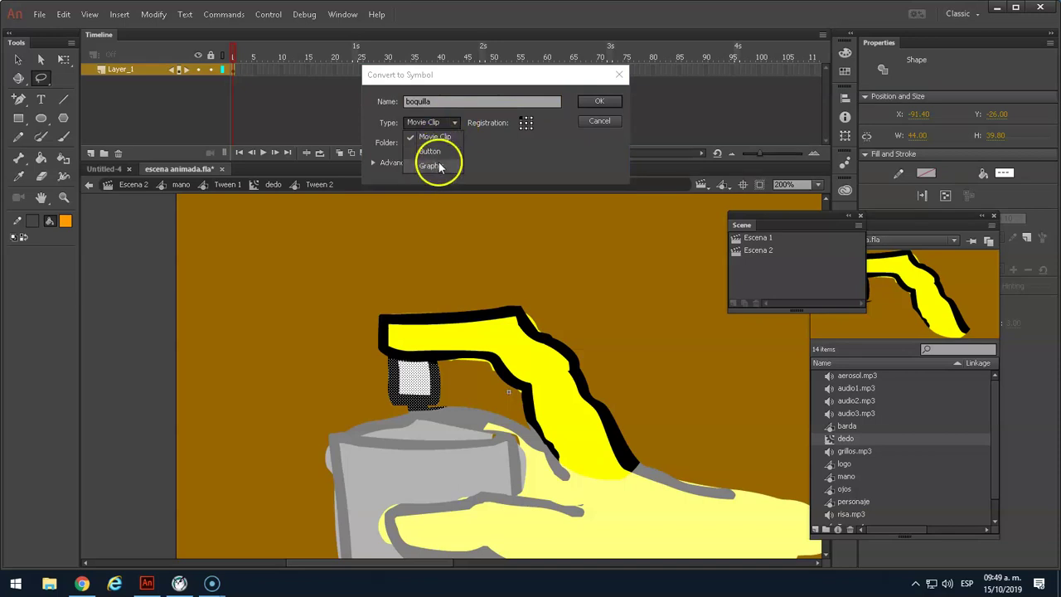
{"action": "left_click", "coordinate": [600, 105]}
Delete the boquilla instance from the Tween 2 symbol, leaving only the finger artwork.
{"action": "left_click", "coordinate": [18, 58]}
{"action": "left_click", "coordinate": [324, 360]}
{"action": "left_click", "coordinate": [415, 398]}
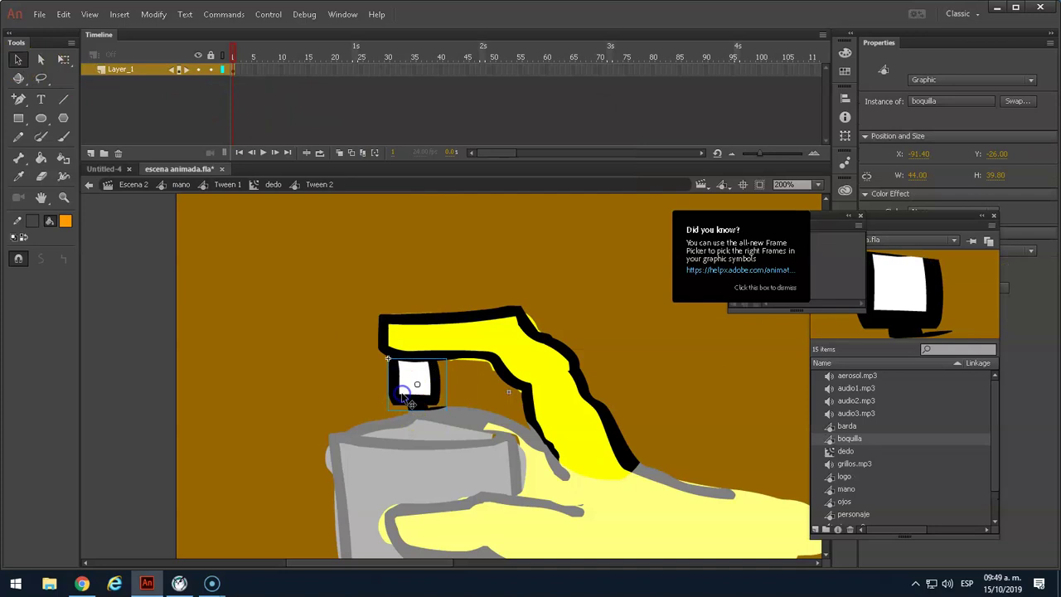
{"action": "key", "text": "Delete"}
{"action": "left_click", "coordinate": [339, 320]}
{"action": "left_click", "coordinate": [393, 367]}
{"action": "left_click", "coordinate": [360, 276]}
Return to the dedo symbol and extend the classic tween on Layer_1 to a keyframe at frame 24.
{"action": "left_click", "coordinate": [273, 185]}
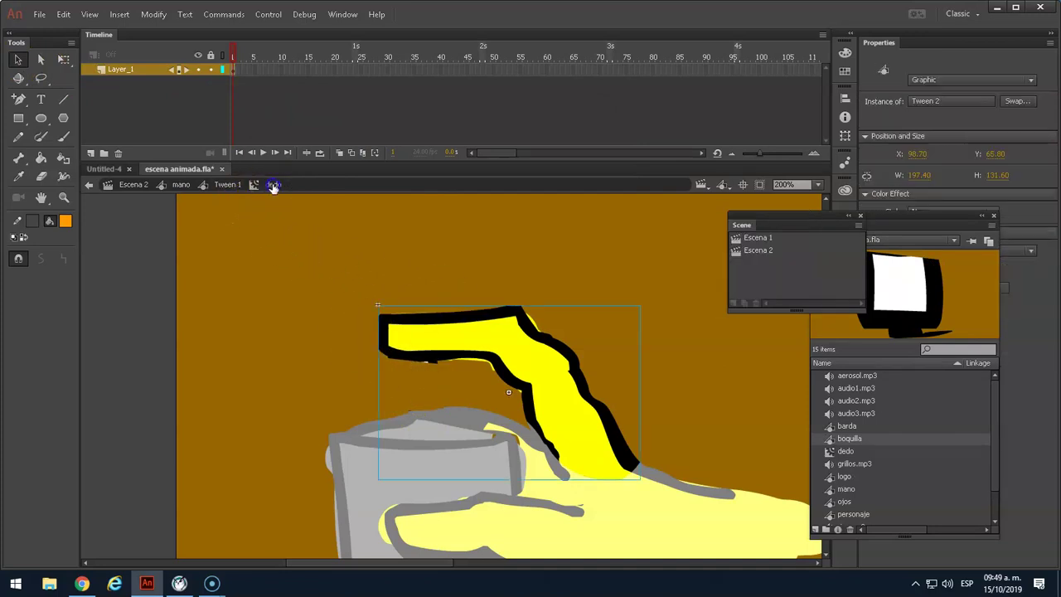
{"action": "right_click", "coordinate": [233, 70]}
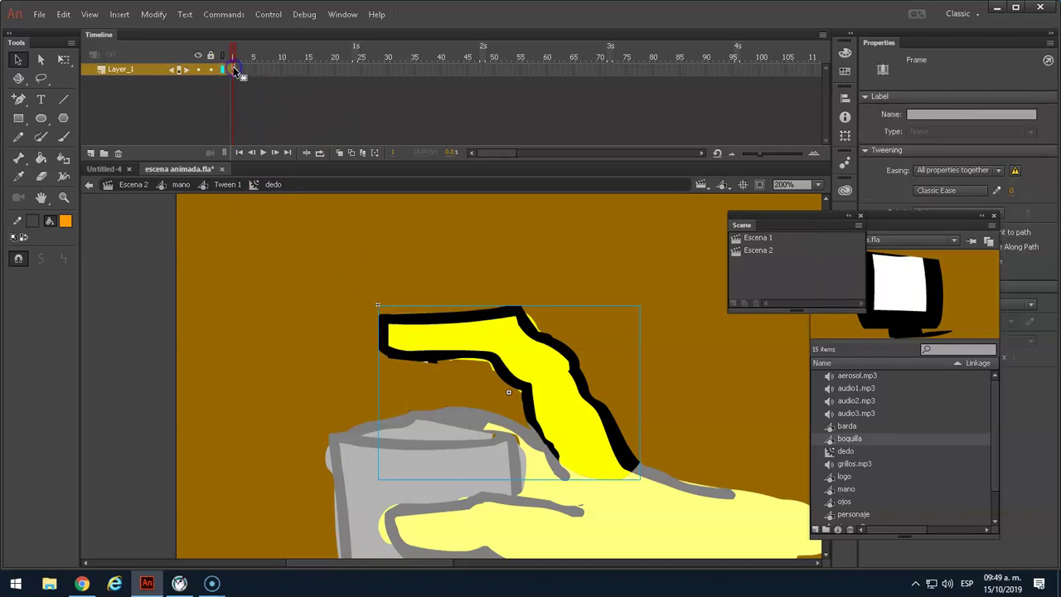
{"action": "left_click", "coordinate": [273, 114]}
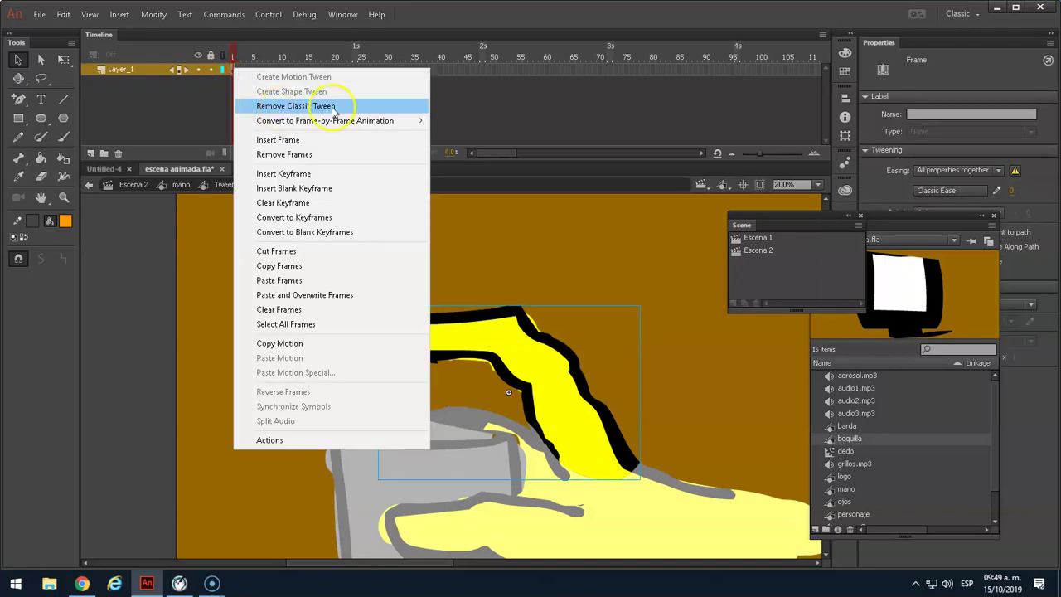
{"action": "left_click", "coordinate": [476, 203]}
{"action": "left_click_drag", "start_coordinate": [434, 69], "coordinate": [382, 75]}
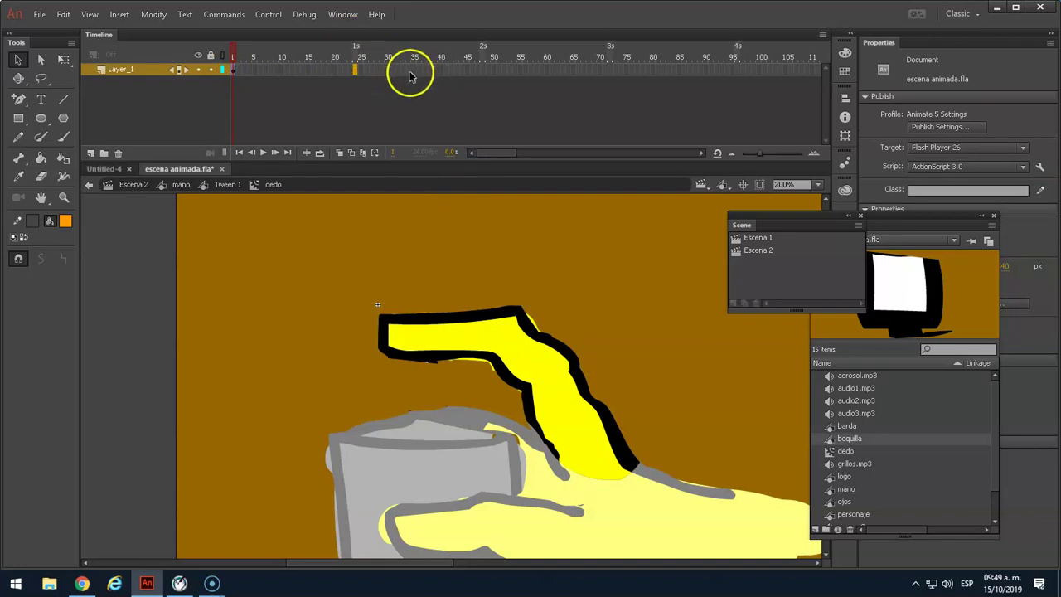
{"action": "left_click_drag", "start_coordinate": [360, 66], "coordinate": [277, 74]}
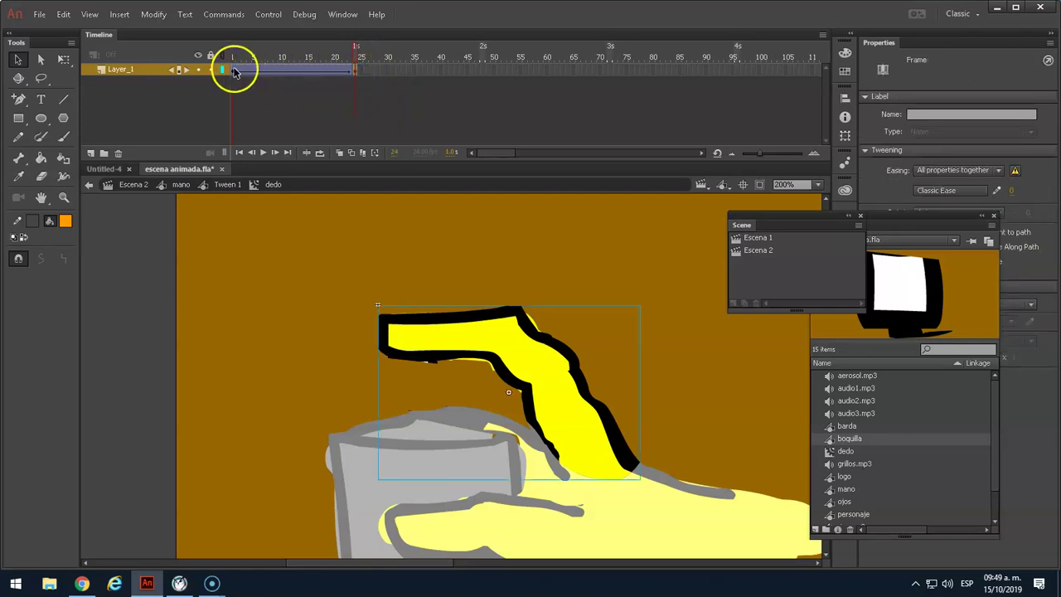
Set the Classic Ease of the dedo symbol's tween to 100 out.
{"action": "left_click", "coordinate": [292, 70]}
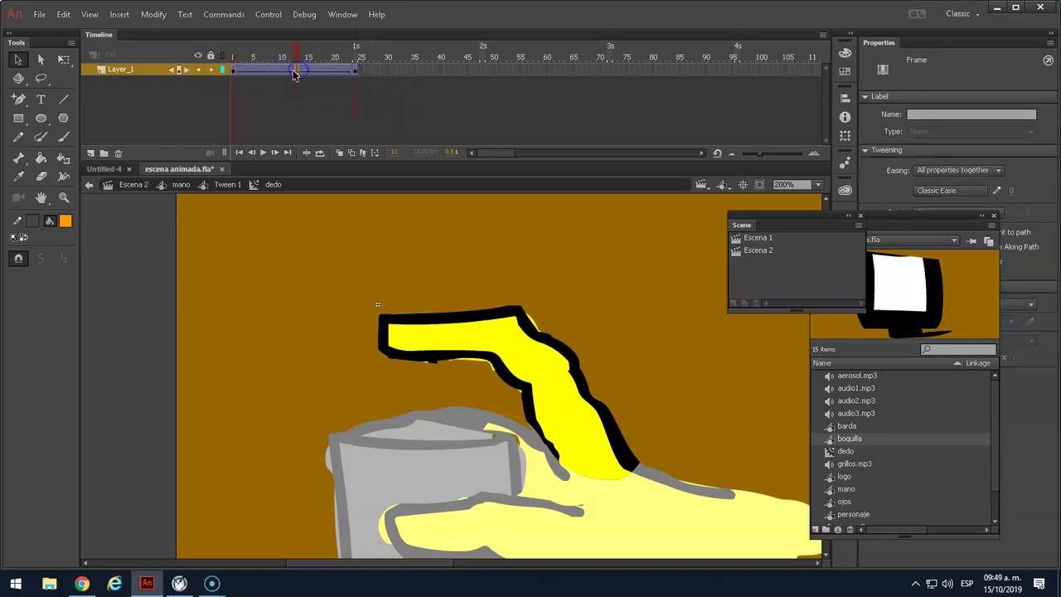
{"action": "left_click", "coordinate": [259, 73]}
{"action": "mouse_move", "coordinate": [1014, 190]}
{"action": "left_mouse_down"}
{"action": "mouse_move", "coordinate": [1046, 191]}
{"action": "mouse_move", "coordinate": [1015, 190]}
{"action": "left_mouse_up"}
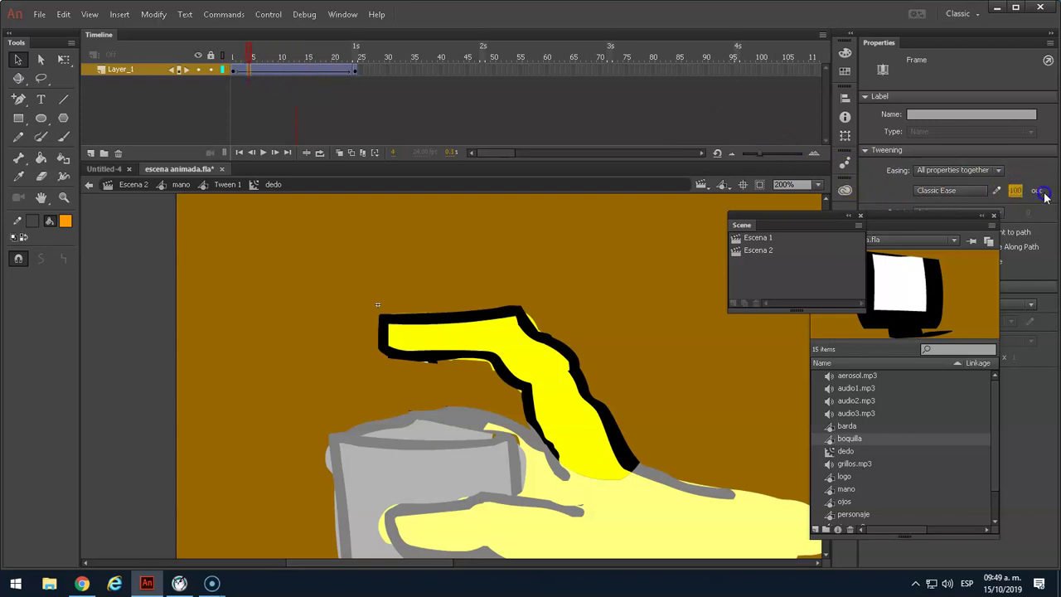
Add a keyframe at frame 10 of the dedo symbol and rotate the finger counterclockwise so its tip lowers towards the can.
{"action": "left_click", "coordinate": [283, 69]}
{"action": "left_click", "coordinate": [451, 315]}
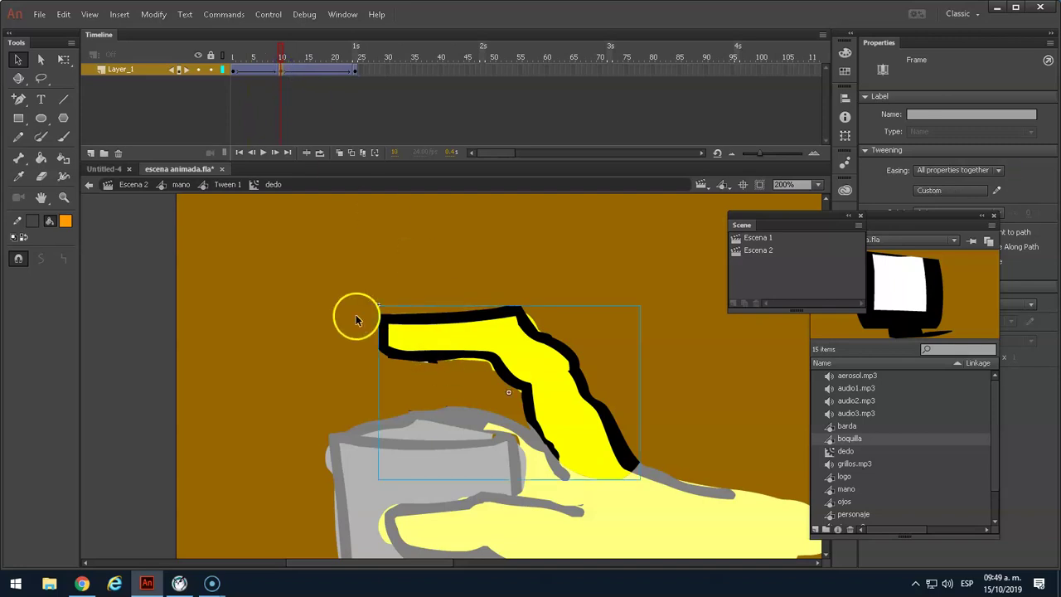
{"action": "key", "text": "q"}
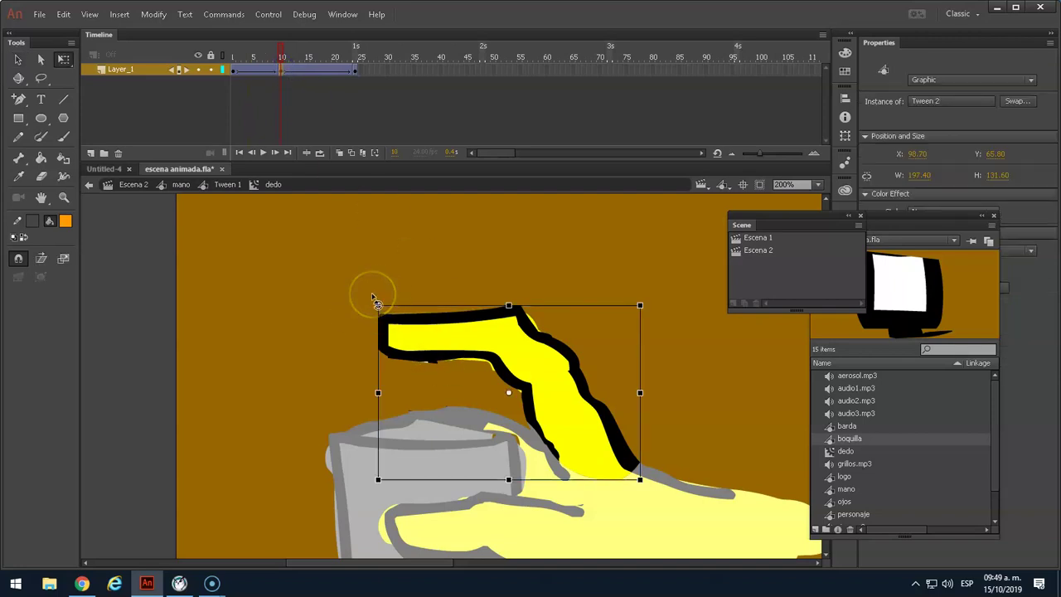
{"action": "left_click_drag", "start_coordinate": [373, 296], "coordinate": [340, 373]}
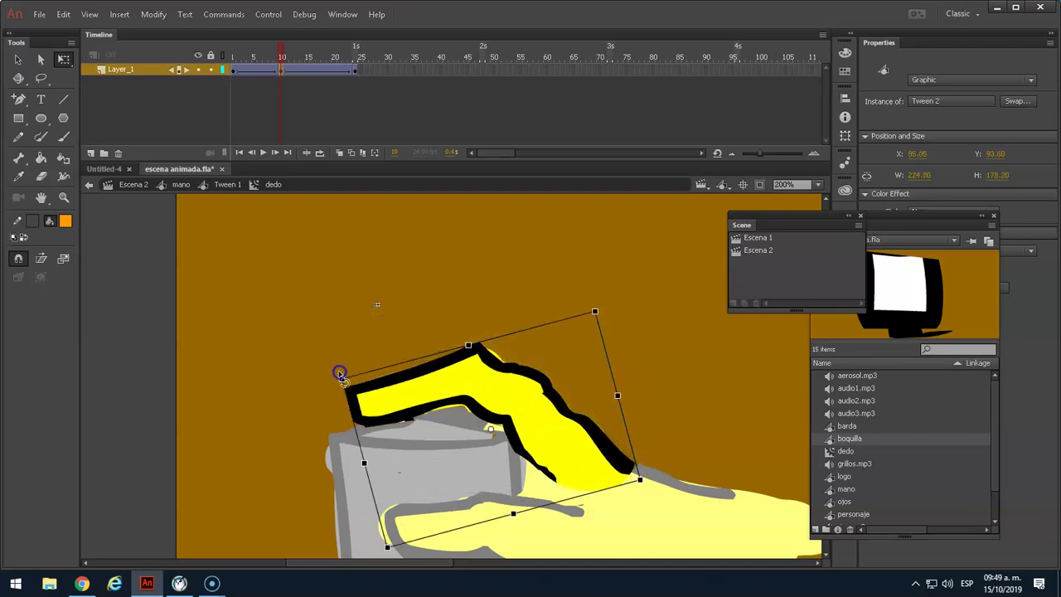
{"action": "left_click", "coordinate": [234, 55]}
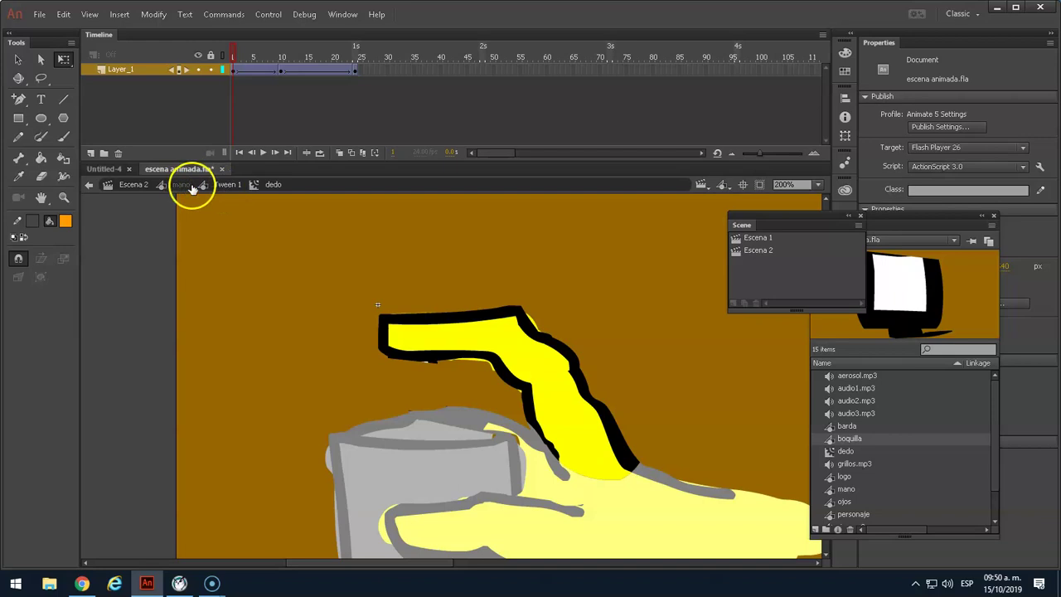
Return to Escena 2 and clear the stage by closing the Scene panel and moving the Library panel aside.
{"action": "left_click", "coordinate": [133, 184]}
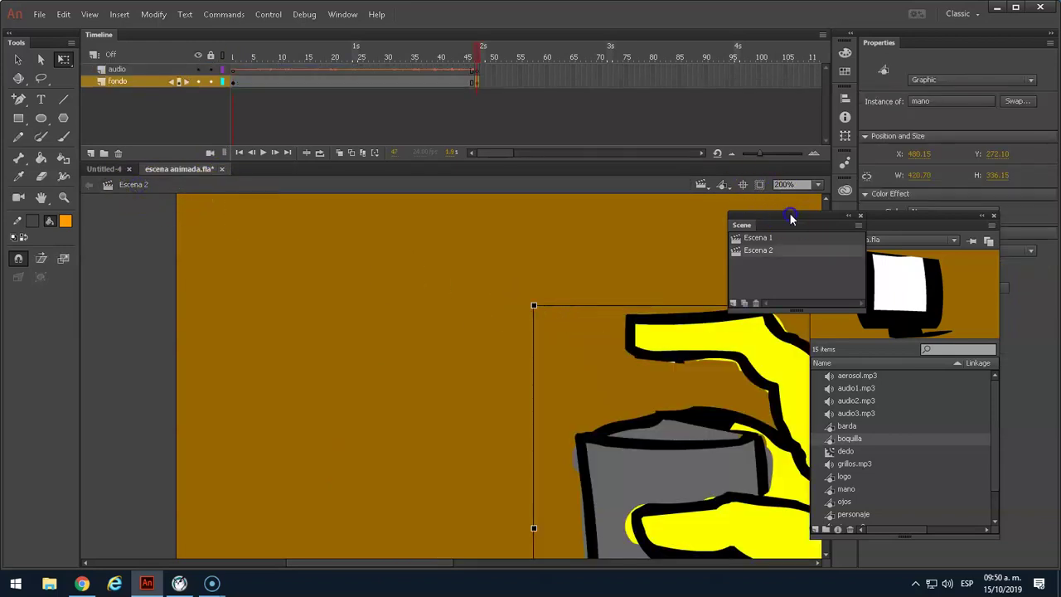
{"action": "left_click_drag", "start_coordinate": [791, 217], "coordinate": [785, 221]}
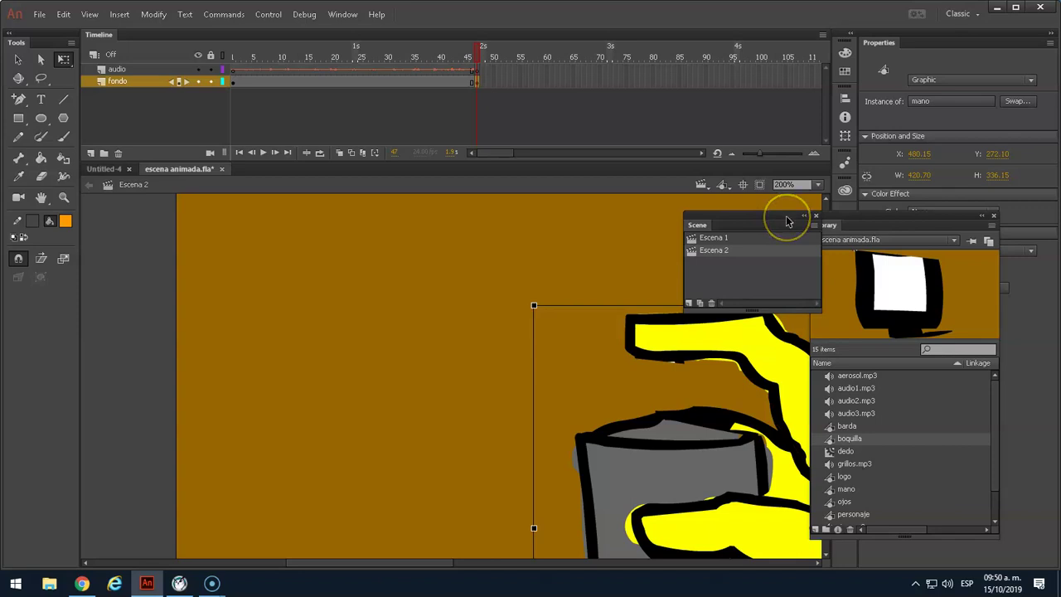
{"action": "double_click", "coordinate": [787, 221]}
{"action": "left_click_drag", "start_coordinate": [879, 221], "coordinate": [936, 268]}
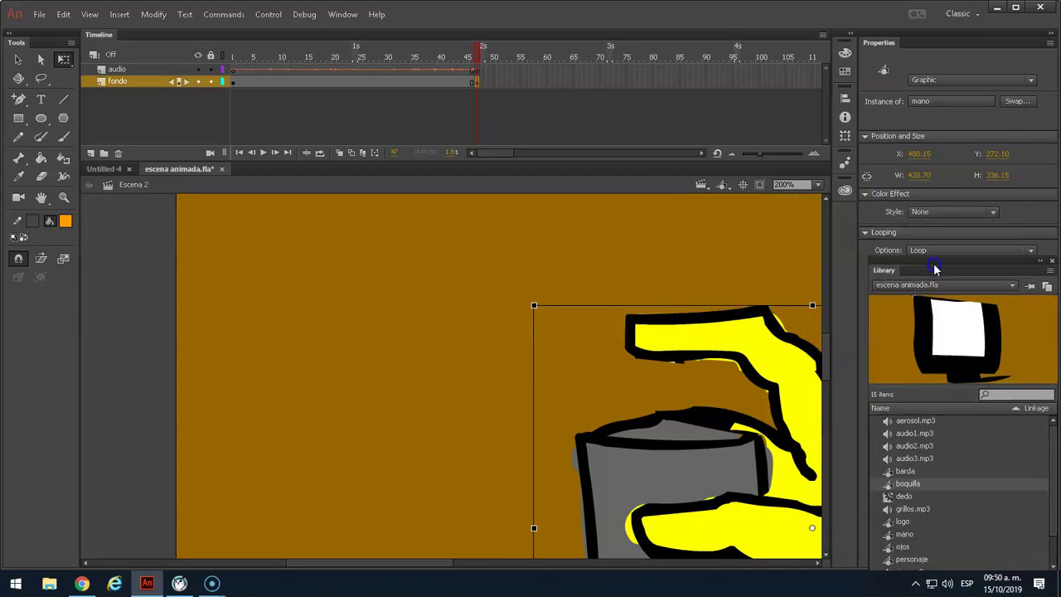
Inside the mano symbol, add a new layer and rename the Capa 1 layer mano.
{"action": "double_click", "coordinate": [639, 354]}
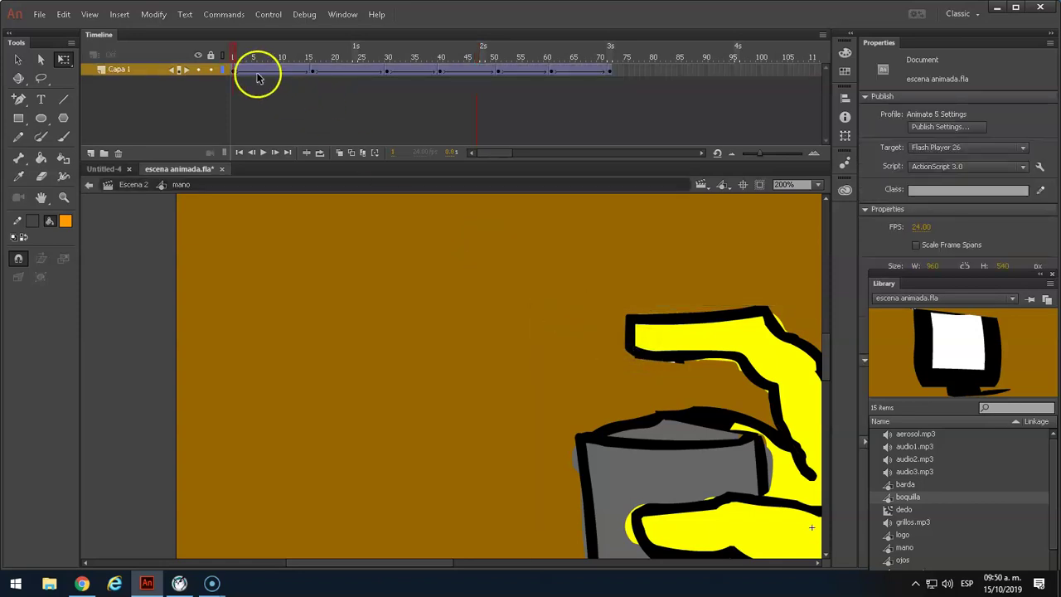
{"action": "left_click", "coordinate": [90, 156]}
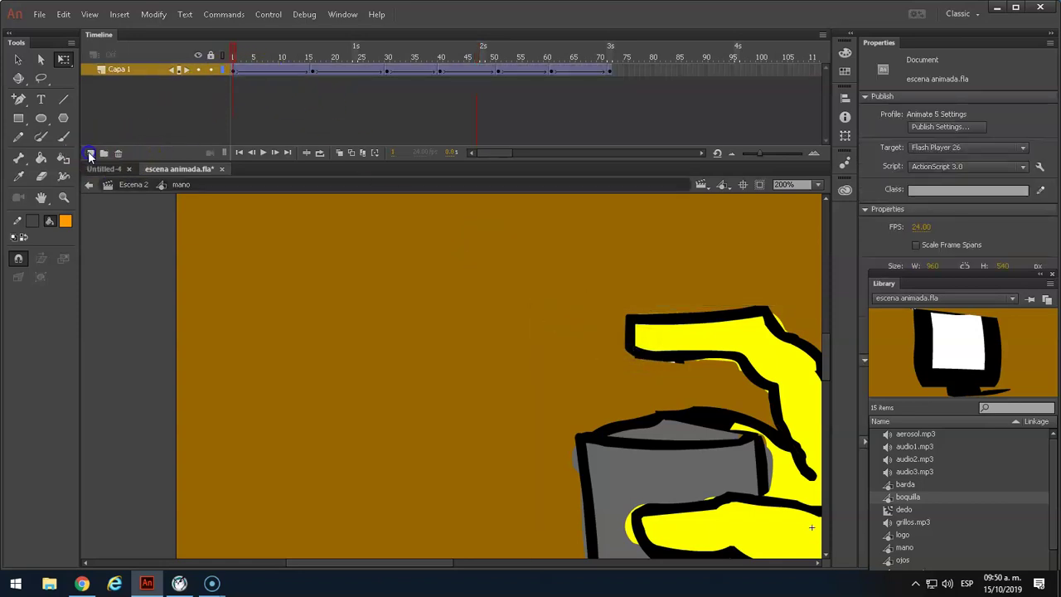
{"action": "left_click", "coordinate": [118, 81]}
{"action": "double_click", "coordinate": [155, 80]}
{"action": "left_click", "coordinate": [85, 81]}
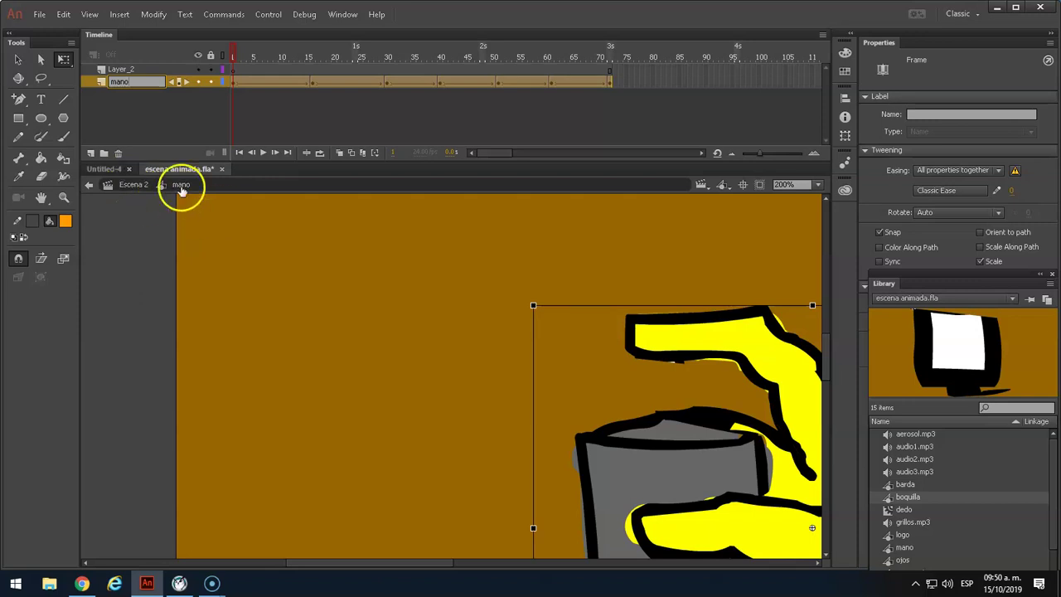
{"action": "double_click", "coordinate": [656, 335]}
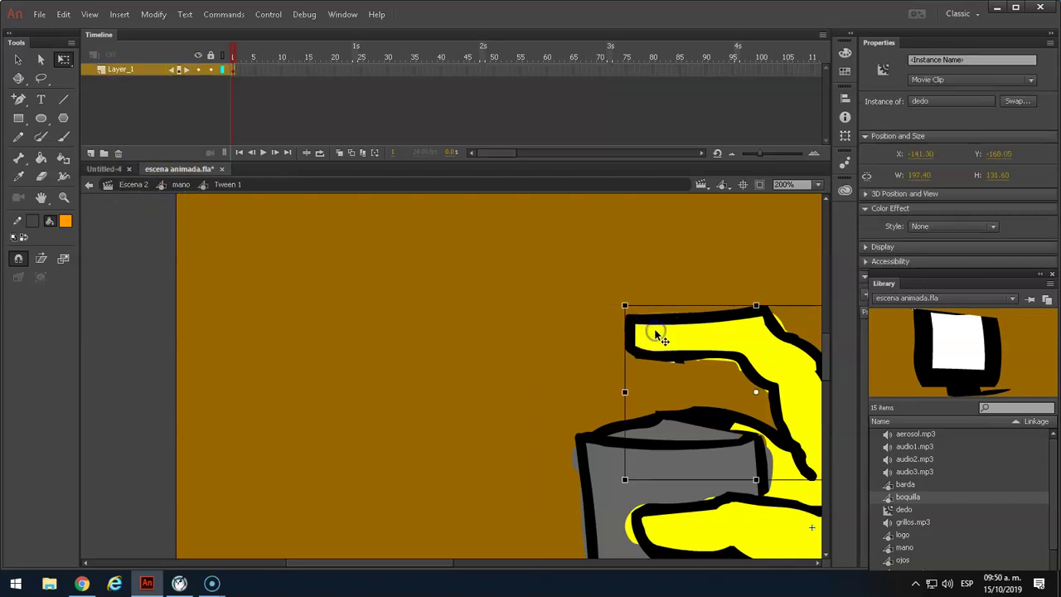
{"action": "left_click", "coordinate": [178, 186]}
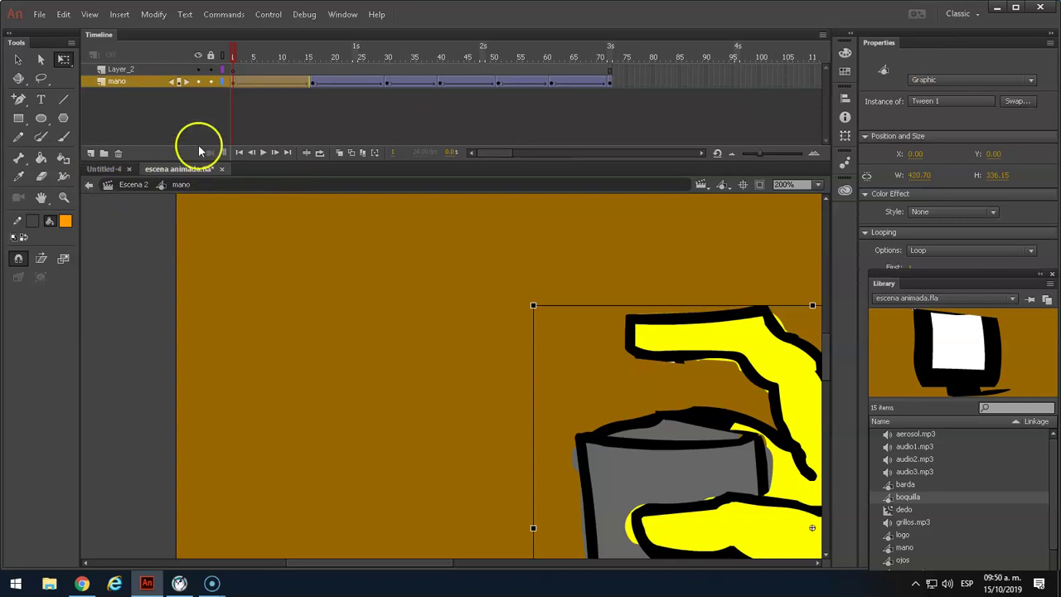
Rename Layer_2 boquilla and move it below the mano layer.
{"action": "left_click", "coordinate": [133, 71]}
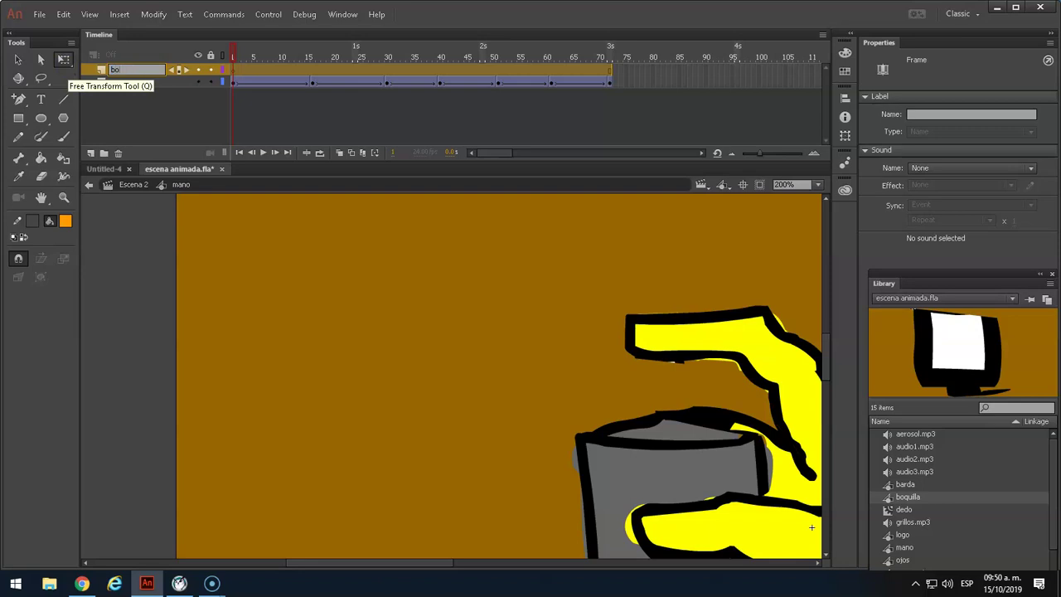
{"action": "left_click", "coordinate": [114, 85]}
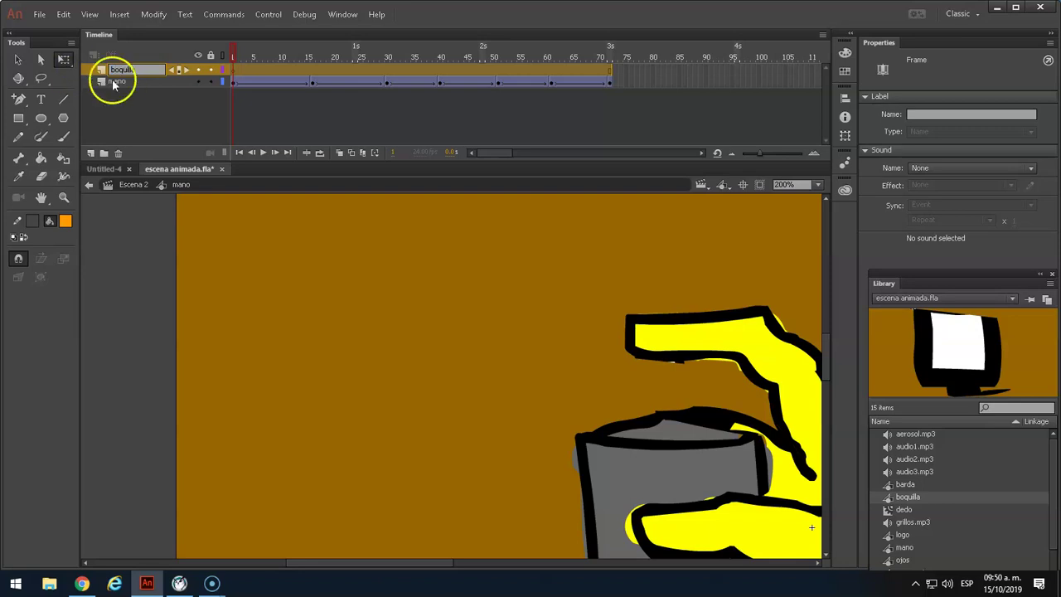
{"action": "left_click", "coordinate": [235, 67]}
{"action": "left_click_drag", "start_coordinate": [141, 80], "coordinate": [135, 84]}
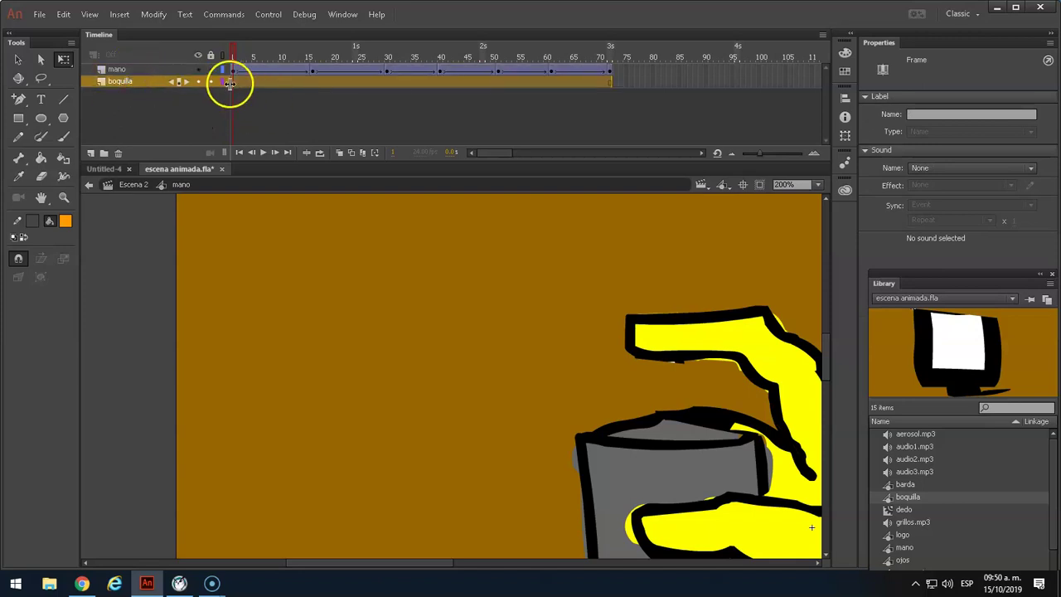
Paste the nozzle in place on the boquilla layer and try to move it up behind the hand.
{"action": "right_click", "coordinate": [447, 333]}
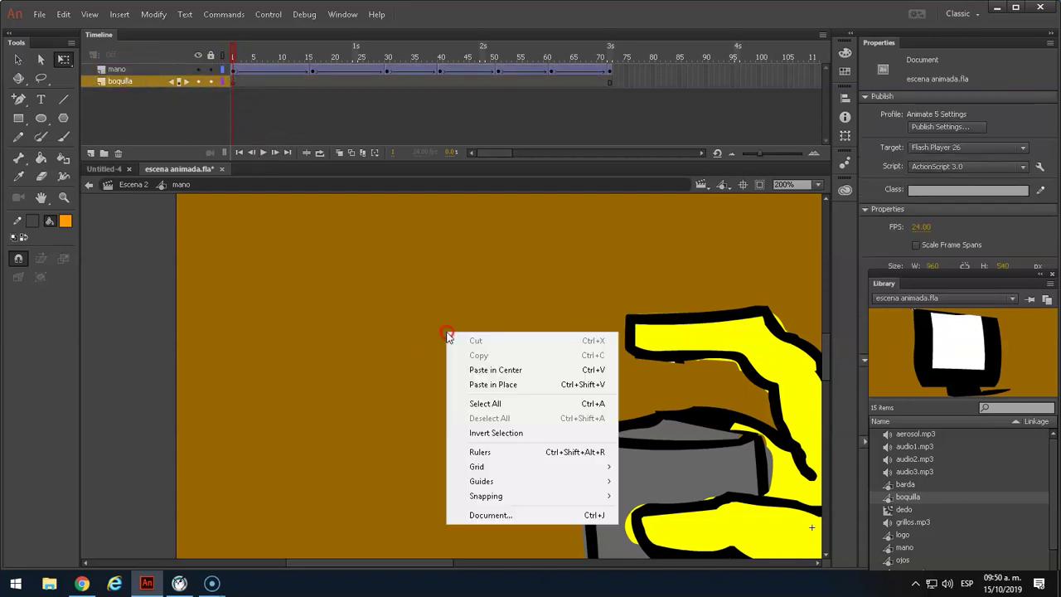
{"action": "left_click", "coordinate": [499, 390]}
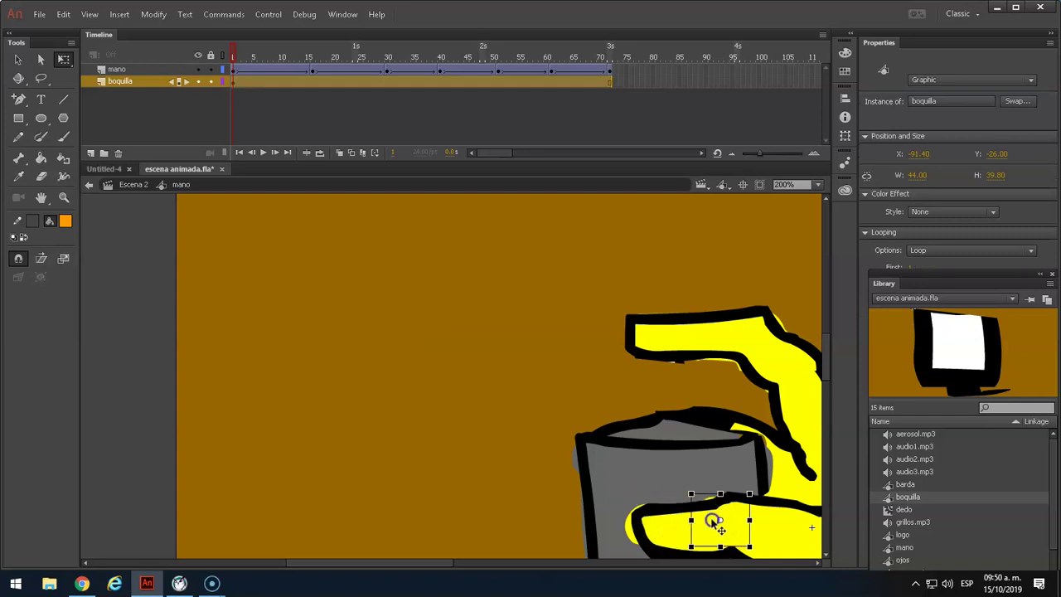
{"action": "left_click_drag", "start_coordinate": [714, 523], "coordinate": [697, 470]}
{"action": "key", "text": "ctrl+z"}
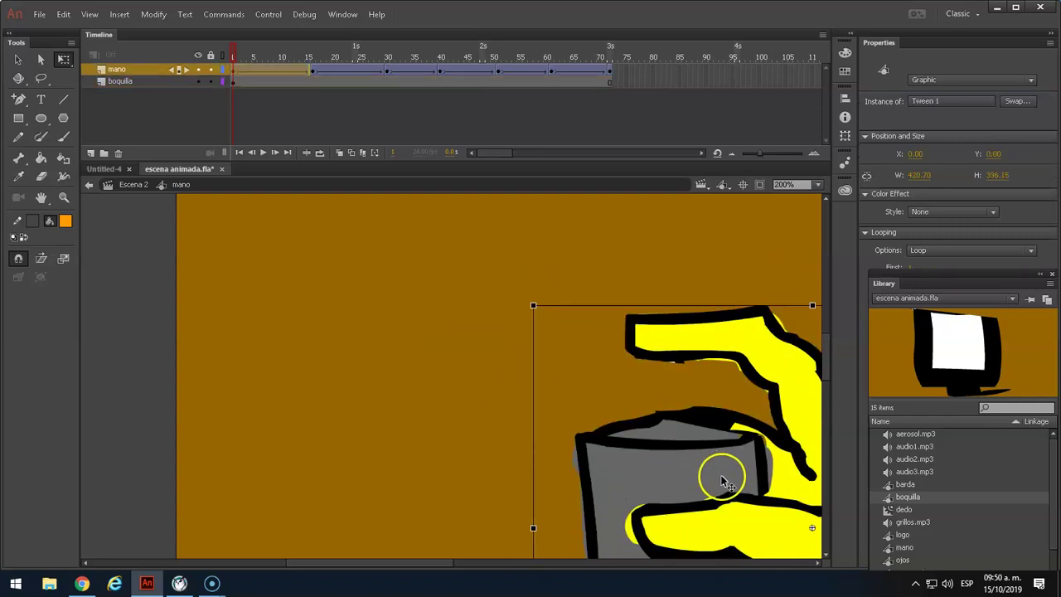
Hide the mano layer and move the boquilla instance up towards the fingertip's position.
{"action": "left_click", "coordinate": [198, 69]}
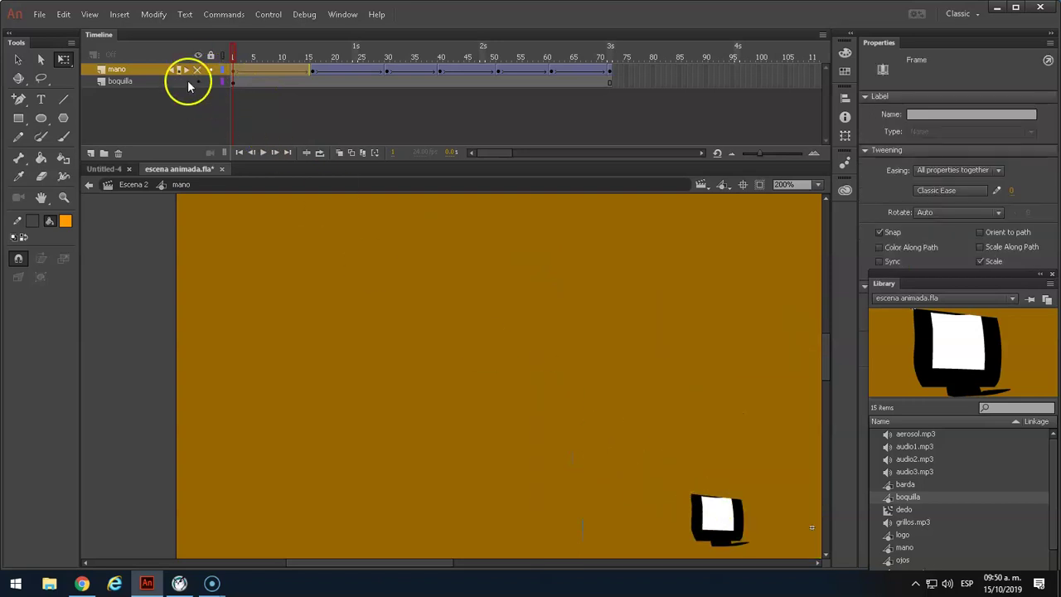
{"action": "left_click", "coordinate": [718, 521]}
{"action": "left_click_drag", "start_coordinate": [718, 521], "coordinate": [635, 357]}
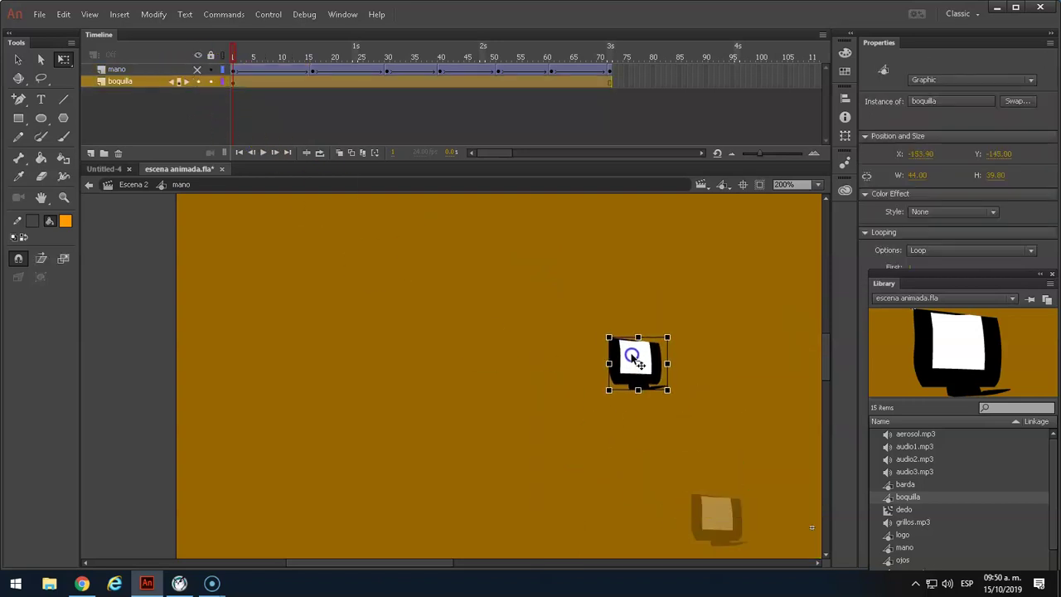
Show and lock the mano layer, then position the nozzle between the fingertip and the top of the can.
{"action": "left_click", "coordinate": [232, 70]}
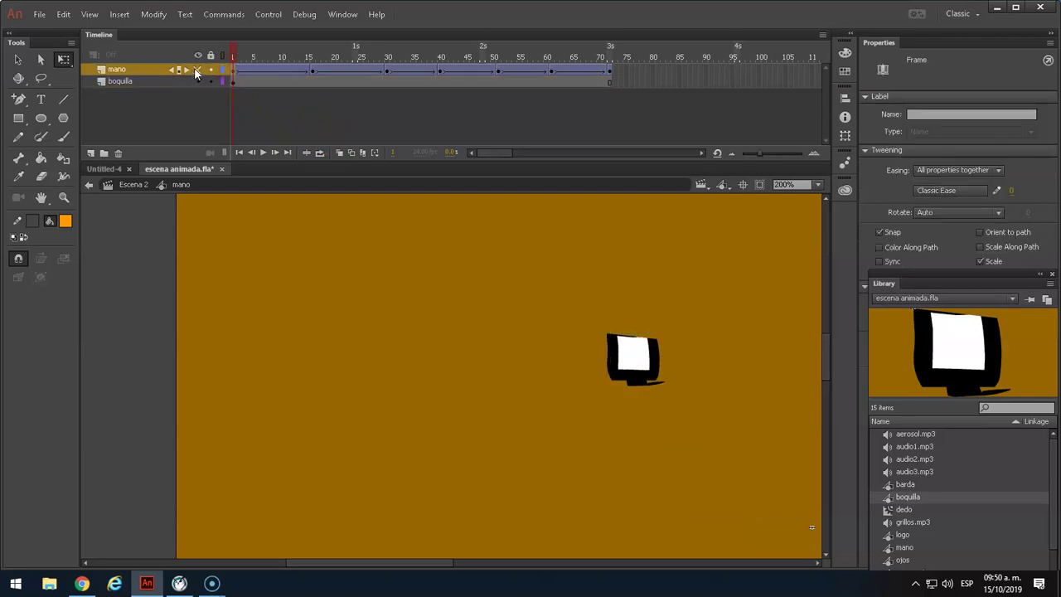
{"action": "left_click", "coordinate": [199, 69]}
{"action": "left_click", "coordinate": [210, 70]}
{"action": "left_click_drag", "start_coordinate": [638, 377], "coordinate": [652, 398]}
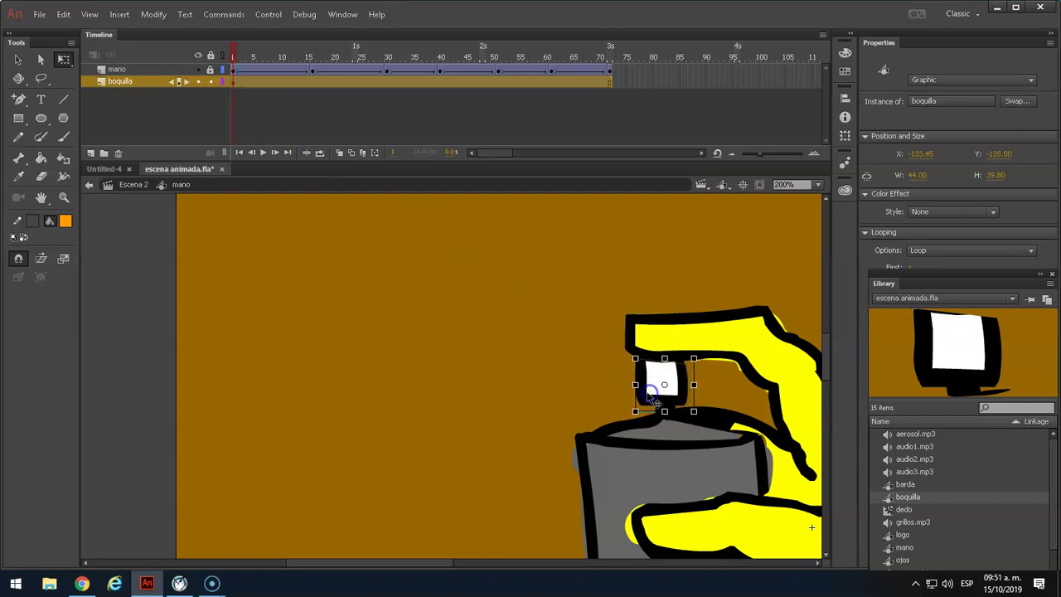
Delete the nozzle instance and the boquilla layer from the mano symbol.
{"action": "mouse_move", "coordinate": [234, 54]}
{"action": "left_mouse_down"}
{"action": "mouse_move", "coordinate": [308, 58]}
{"action": "mouse_move", "coordinate": [233, 65]}
{"action": "mouse_move", "coordinate": [289, 60]}
{"action": "mouse_move", "coordinate": [280, 68]}
{"action": "mouse_move", "coordinate": [234, 58]}
{"action": "mouse_move", "coordinate": [285, 59]}
{"action": "mouse_move", "coordinate": [233, 58]}
{"action": "left_mouse_up"}
{"action": "left_click", "coordinate": [661, 379]}
{"action": "key", "text": "Delete"}
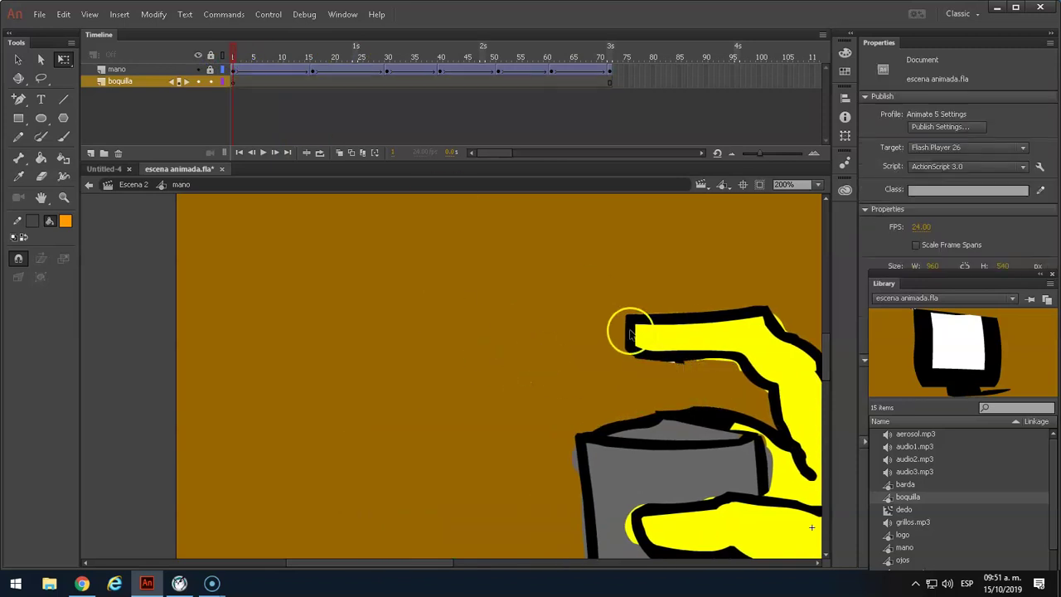
{"action": "left_click", "coordinate": [121, 154]}
Reopen the mano symbol from Escena 2 and unlock its mano layer.
{"action": "left_click", "coordinate": [234, 78]}
{"action": "double_click", "coordinate": [661, 362]}
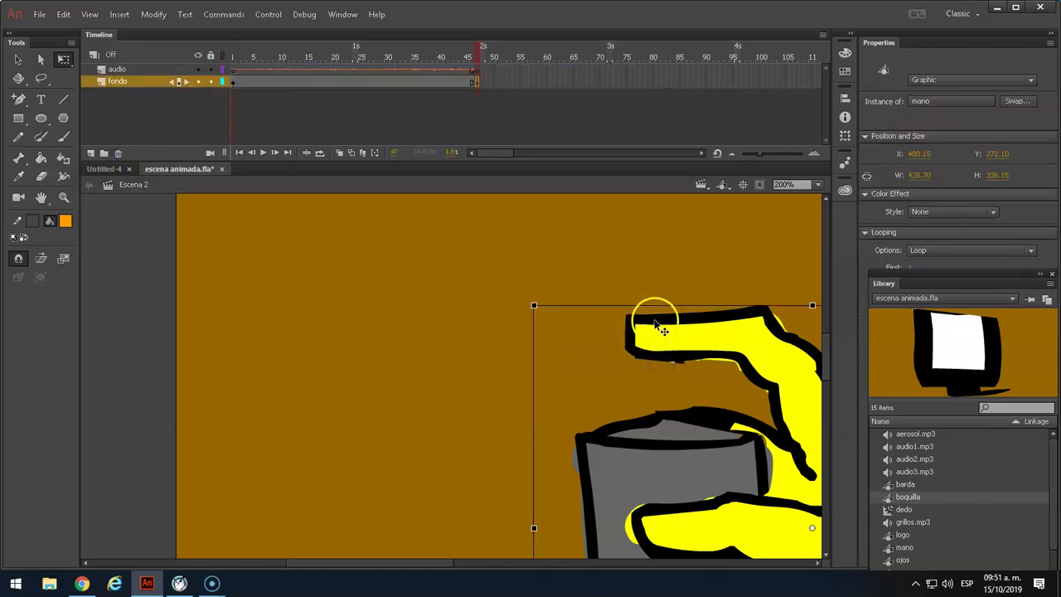
{"action": "double_click", "coordinate": [665, 349]}
{"action": "double_click", "coordinate": [652, 368]}
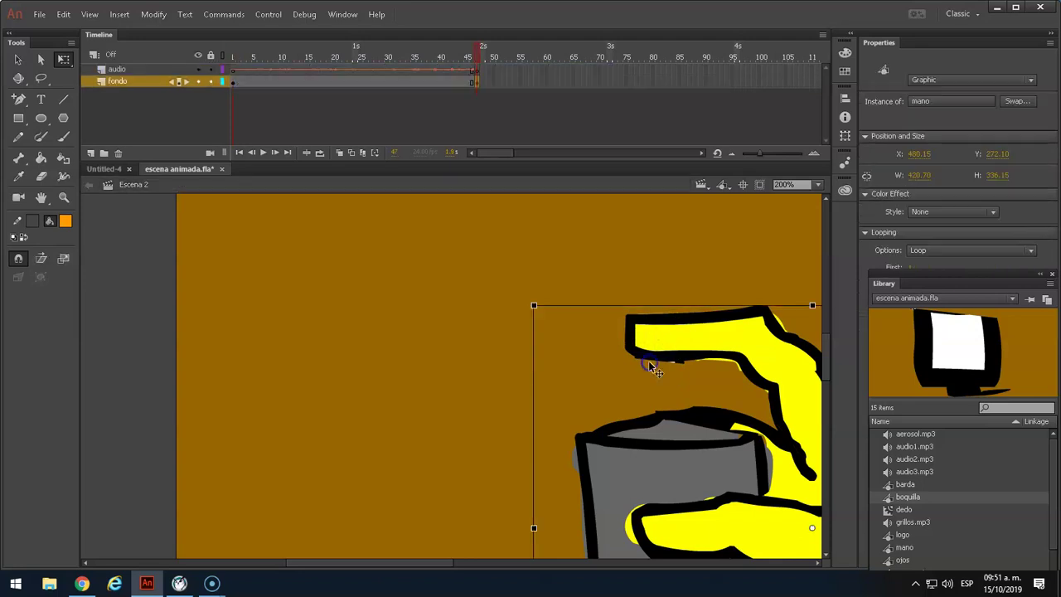
{"action": "double_click", "coordinate": [652, 358]}
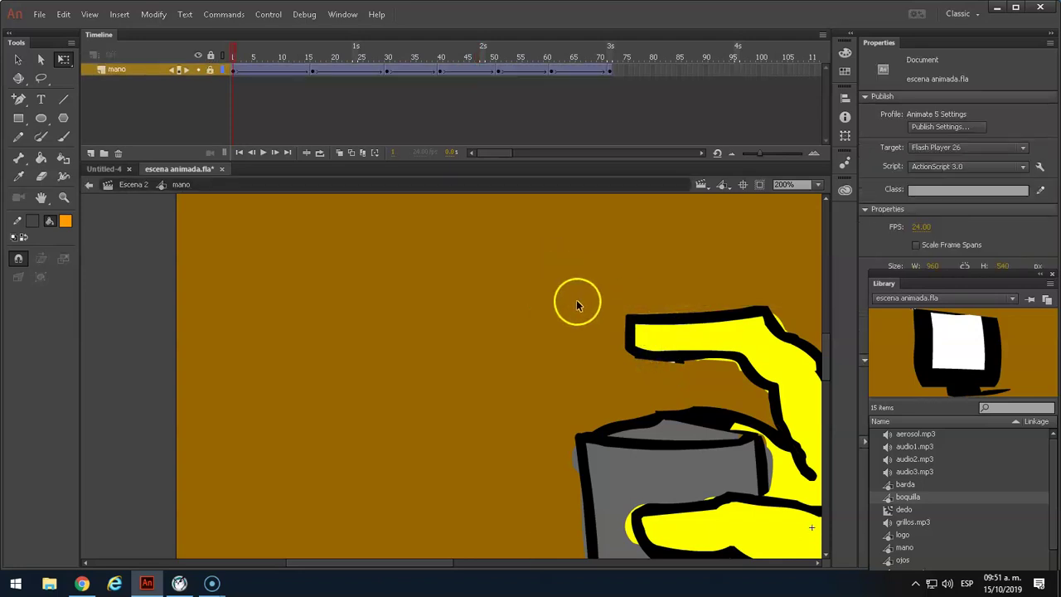
{"action": "left_click", "coordinate": [217, 69]}
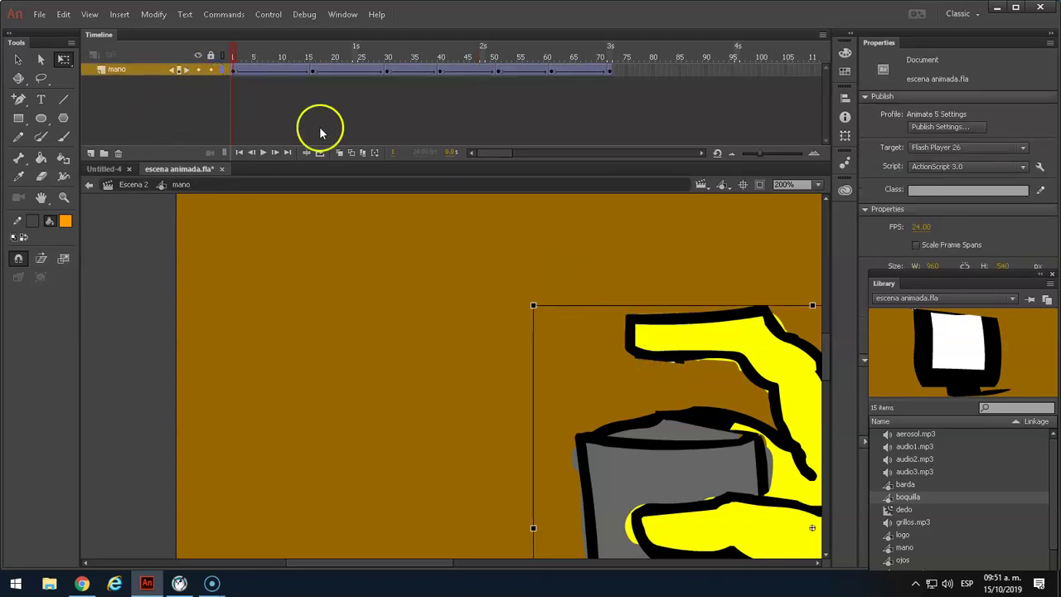
Open the Tween 1 symbol from frame 1 and enter the nested dedo symbol for editing.
{"action": "left_click", "coordinate": [235, 70]}
{"action": "double_click", "coordinate": [626, 330]}
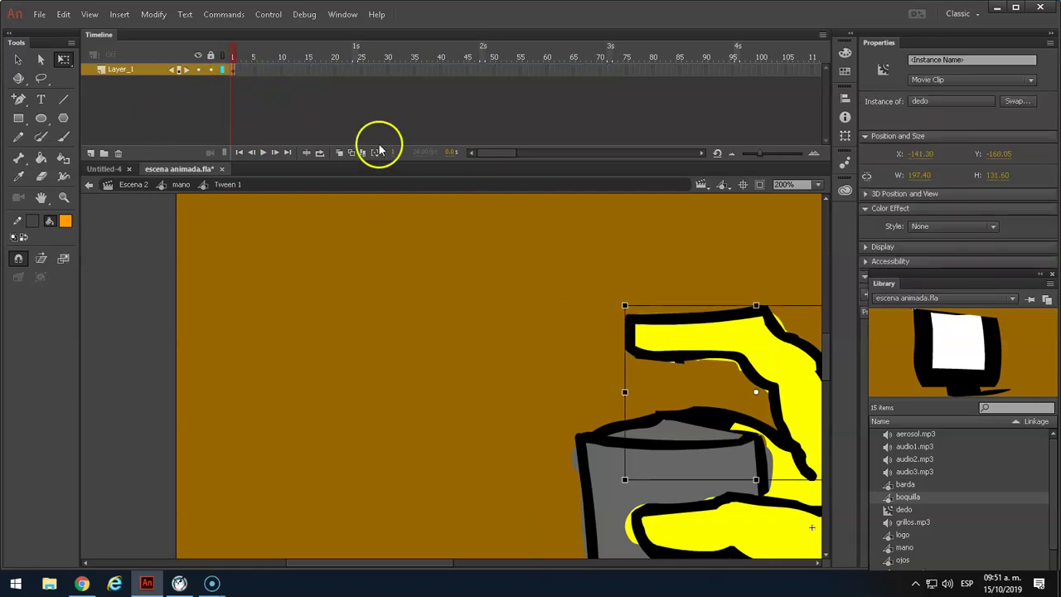
{"action": "left_click_drag", "start_coordinate": [573, 252], "coordinate": [372, 213]}
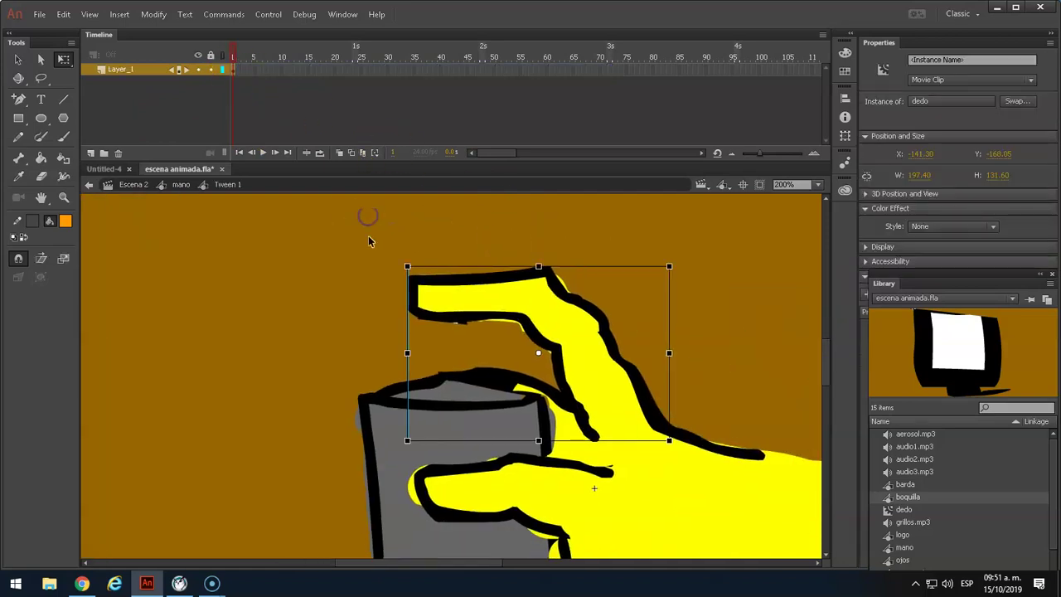
{"action": "key", "text": "v"}
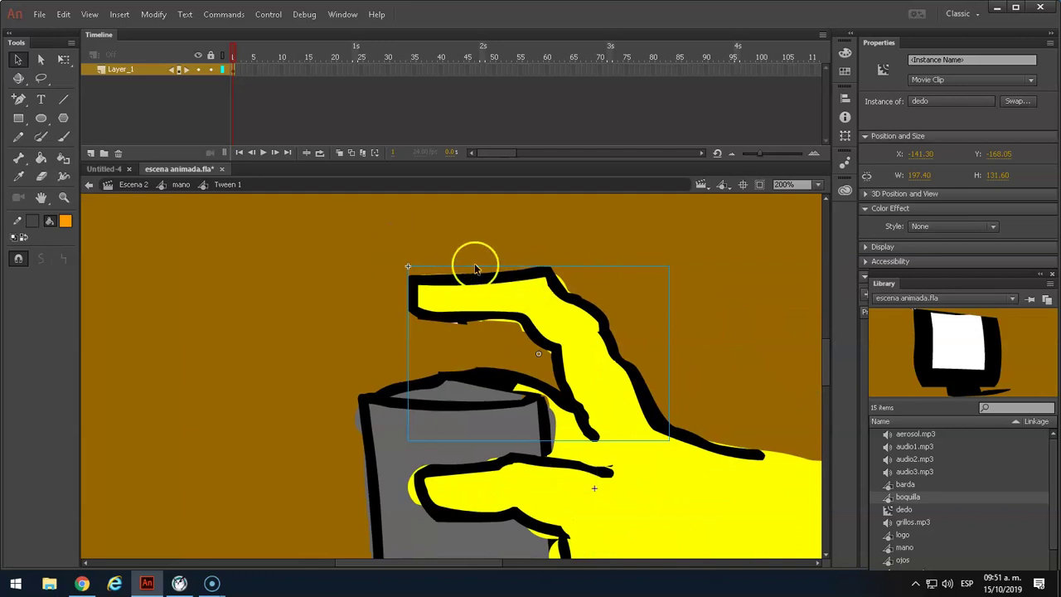
{"action": "double_click", "coordinate": [423, 319]}
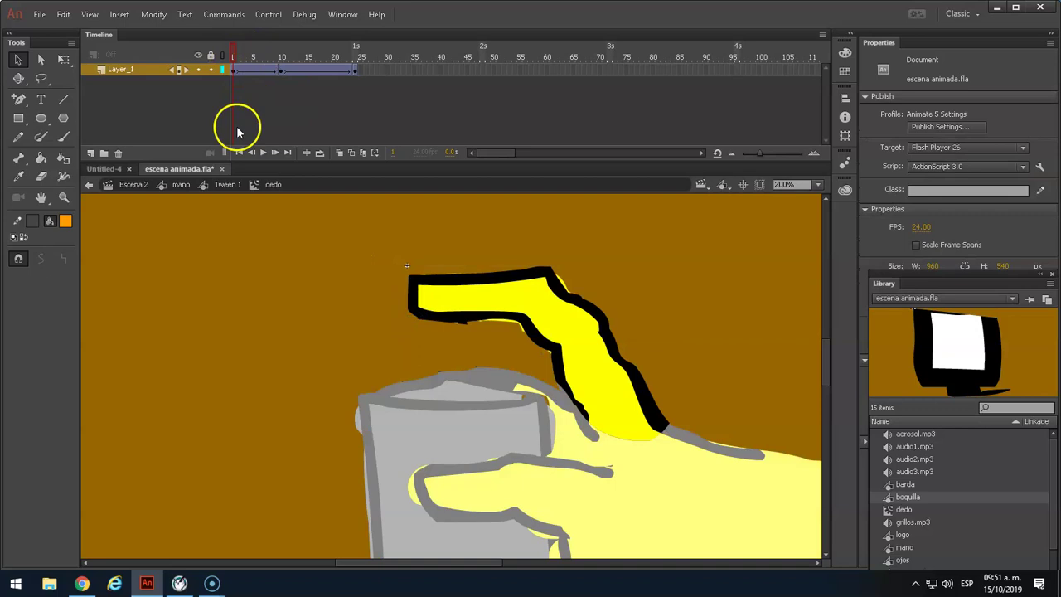
Rename Layer_1 of the dedo symbol as dedo.
{"action": "mouse_move", "coordinate": [234, 56]}
{"action": "left_mouse_down"}
{"action": "mouse_move", "coordinate": [306, 68]}
{"action": "mouse_move", "coordinate": [233, 60]}
{"action": "left_mouse_up"}
{"action": "left_click", "coordinate": [119, 70]}
{"action": "left_click", "coordinate": [29, 58]}
{"action": "type", "text": "dedo"}
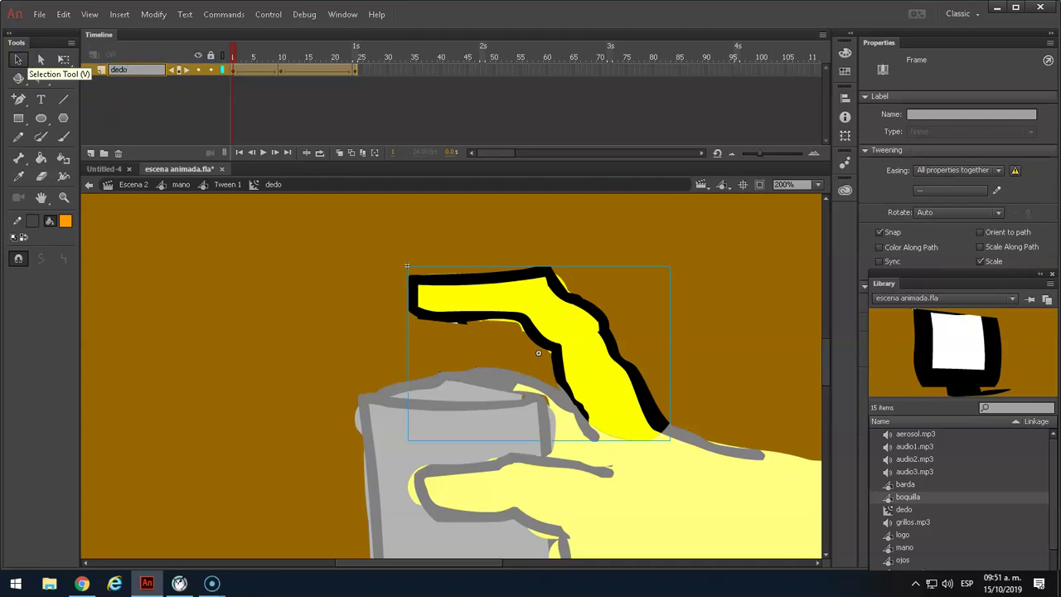
Add a new layer named boquilla in the dedo symbol and place it below the dedo layer.
{"action": "left_click", "coordinate": [102, 154]}
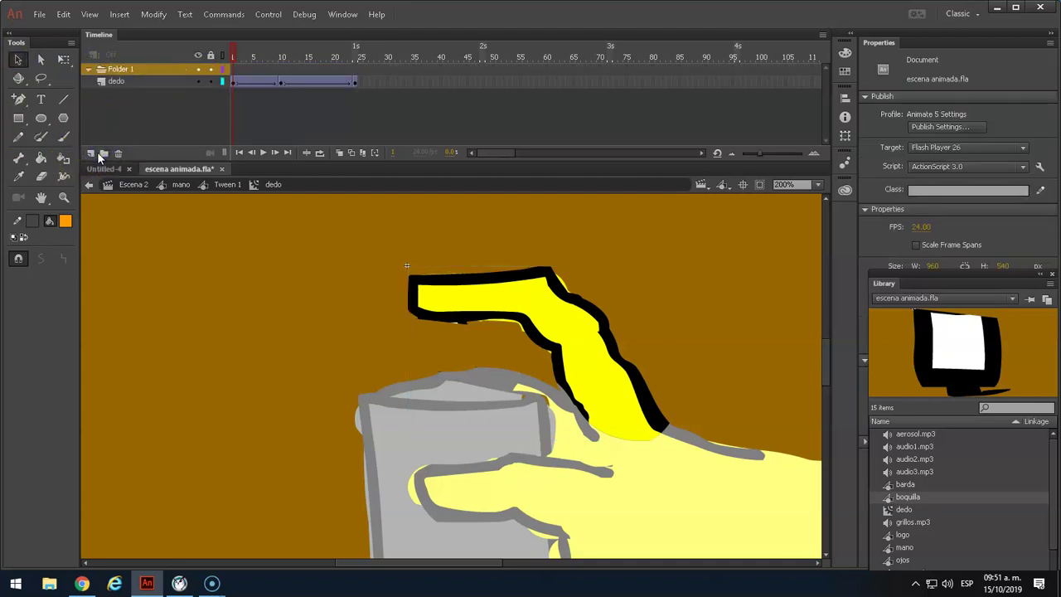
{"action": "key", "text": "ctrl+z"}
{"action": "left_click", "coordinate": [92, 154]}
{"action": "left_click", "coordinate": [117, 72]}
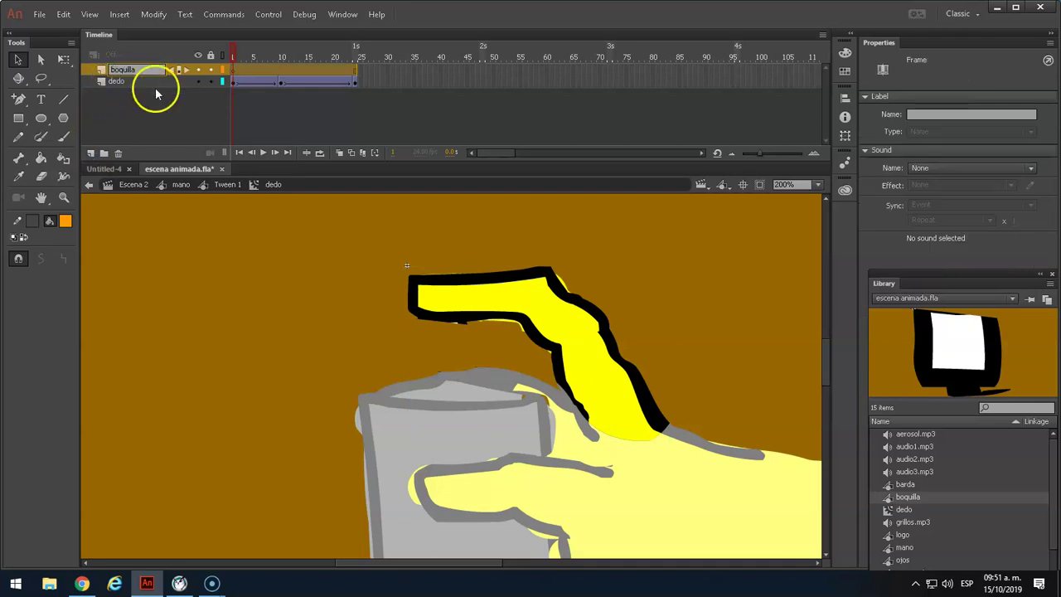
{"action": "left_click", "coordinate": [107, 69]}
{"action": "left_click_drag", "start_coordinate": [99, 71], "coordinate": [112, 86]}
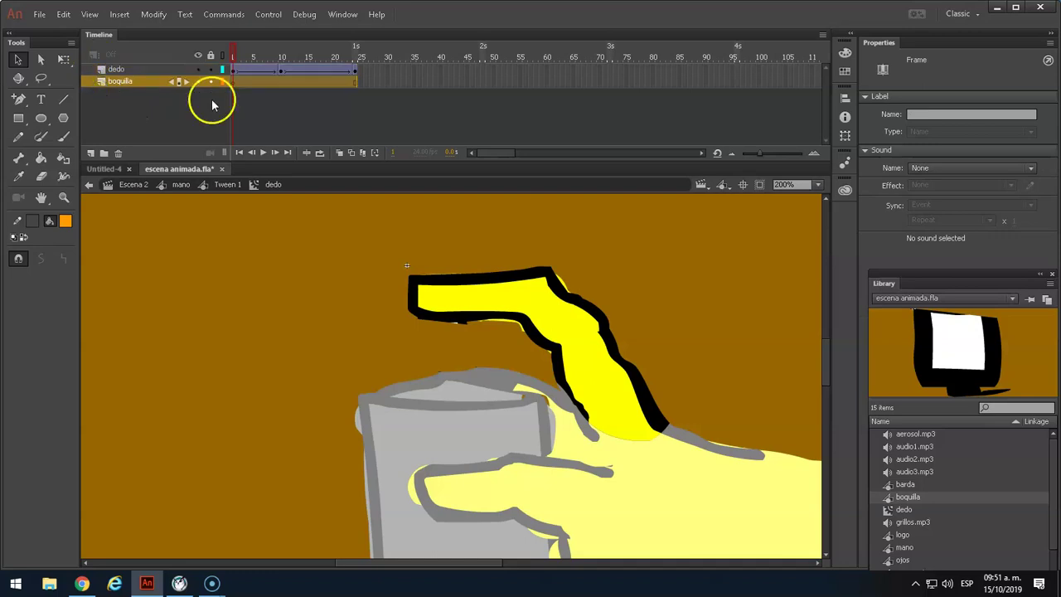
Paste the copied nozzle in place on frame 1 of the boquilla layer.
{"action": "left_click", "coordinate": [233, 86]}
{"action": "right_click", "coordinate": [283, 308]}
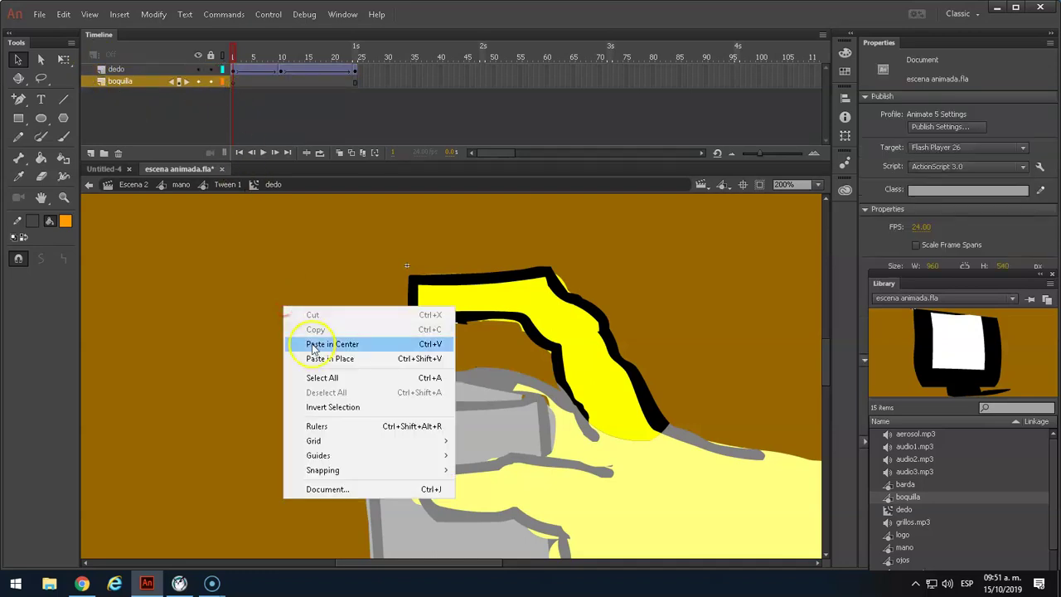
{"action": "left_click", "coordinate": [319, 359]}
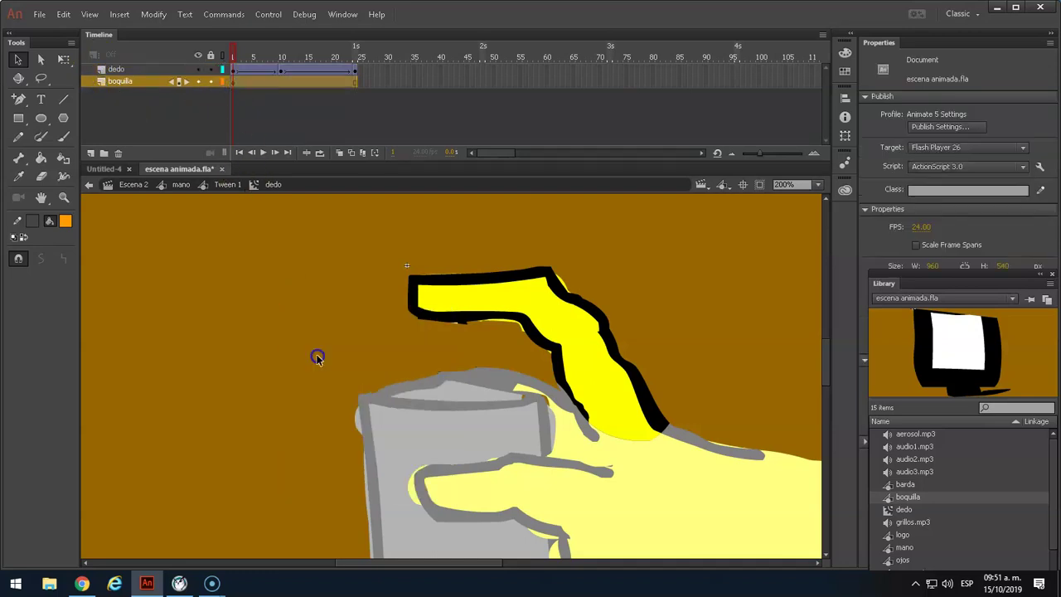
Move the pasted nozzle onto the top of the spray can beneath the fingertip, hiding the dedo layer while positioning it.
{"action": "left_click", "coordinate": [197, 69]}
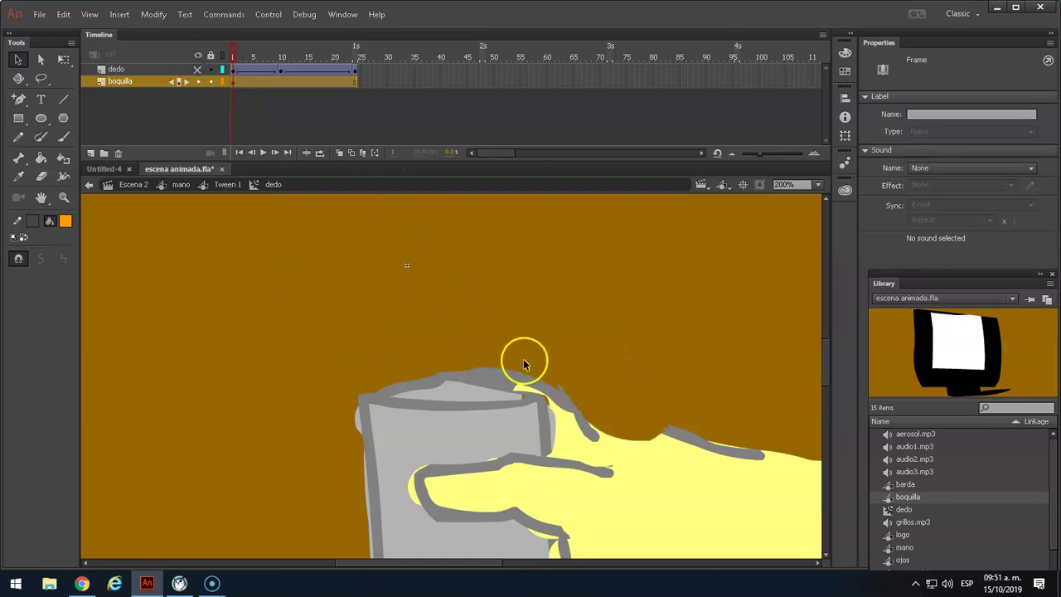
{"action": "scroll", "coordinate": [523, 358], "scroll_direction": "down", "scroll_amount": 3}
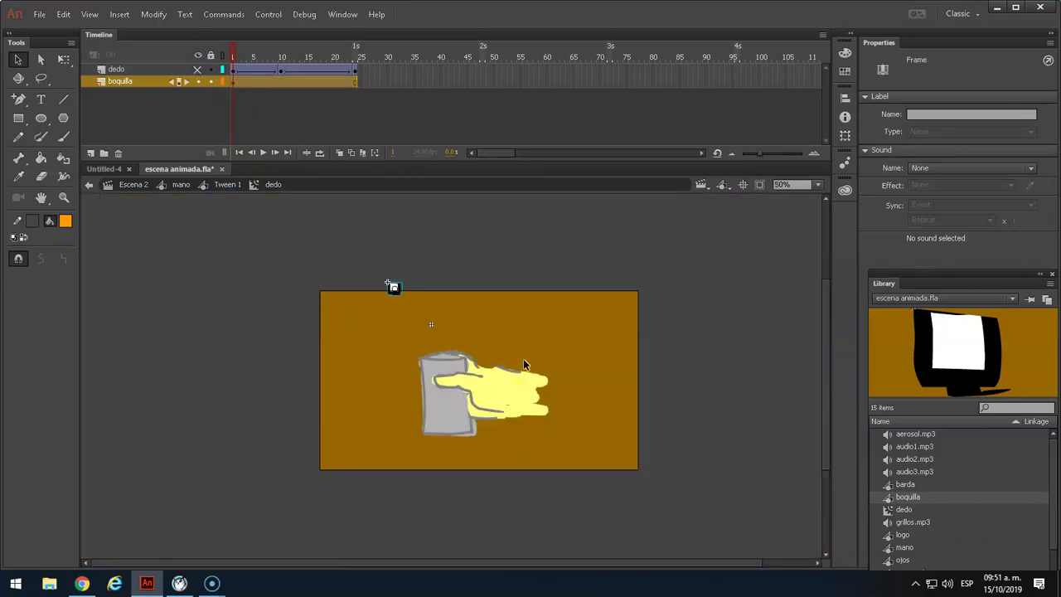
{"action": "scroll", "coordinate": [523, 358], "scroll_direction": "up", "scroll_amount": 3}
{"action": "left_click_drag", "start_coordinate": [481, 384], "coordinate": [465, 458]}
{"action": "scroll", "coordinate": [331, 327], "scroll_direction": "down", "scroll_amount": 3}
{"action": "left_click_drag", "start_coordinate": [453, 246], "coordinate": [489, 396]}
{"action": "scroll", "coordinate": [491, 402], "scroll_direction": "down", "scroll_amount": 1}
{"action": "scroll", "coordinate": [491, 398], "scroll_direction": "up", "scroll_amount": 2}
{"action": "left_click_drag", "start_coordinate": [372, 481], "coordinate": [293, 280]}
{"action": "left_click_drag", "start_coordinate": [420, 234], "coordinate": [548, 353]}
{"action": "left_click", "coordinate": [199, 69]}
{"action": "left_click", "coordinate": [451, 293]}
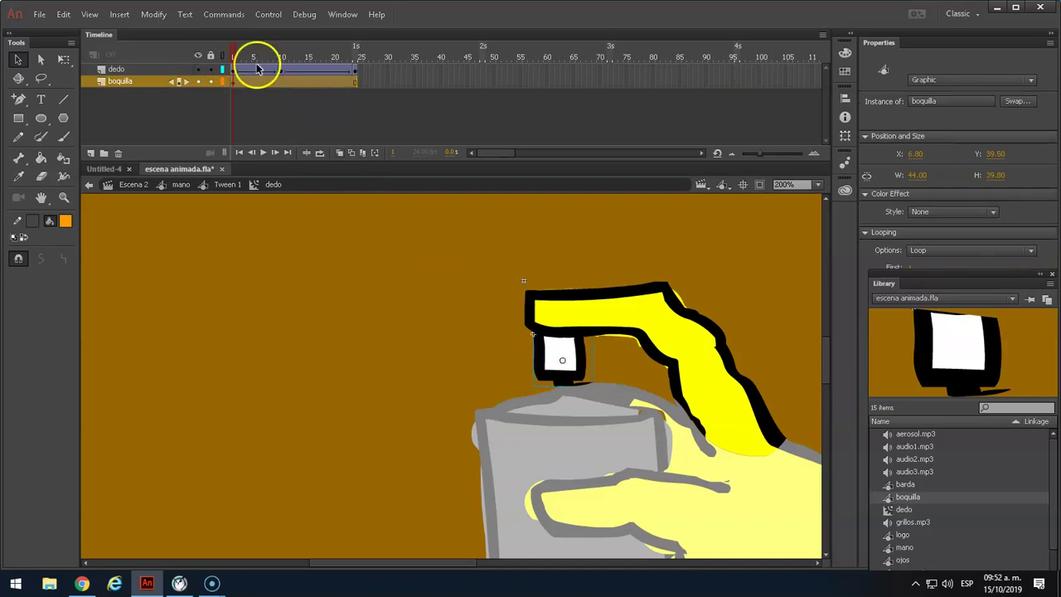
Create a classic tween on the boquilla layer with keyframes at frames 10 and 24.
{"action": "left_click", "coordinate": [235, 52]}
{"action": "mouse_move", "coordinate": [235, 52]}
{"action": "left_mouse_down"}
{"action": "mouse_move", "coordinate": [274, 52]}
{"action": "mouse_move", "coordinate": [249, 51]}
{"action": "left_mouse_up"}
{"action": "right_click", "coordinate": [242, 80]}
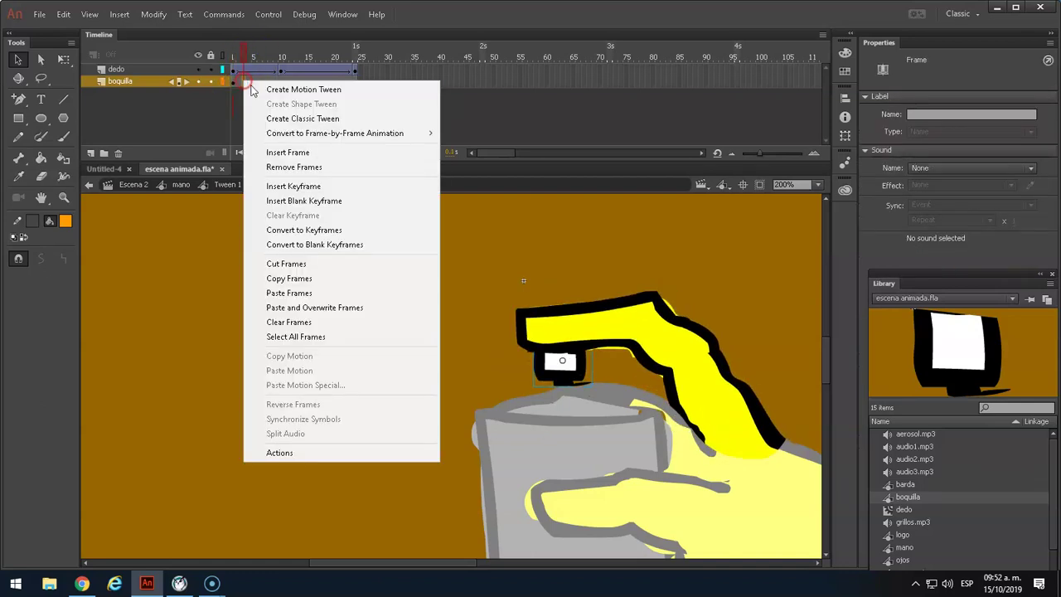
{"action": "left_click", "coordinate": [180, 84]}
{"action": "right_click", "coordinate": [259, 82]}
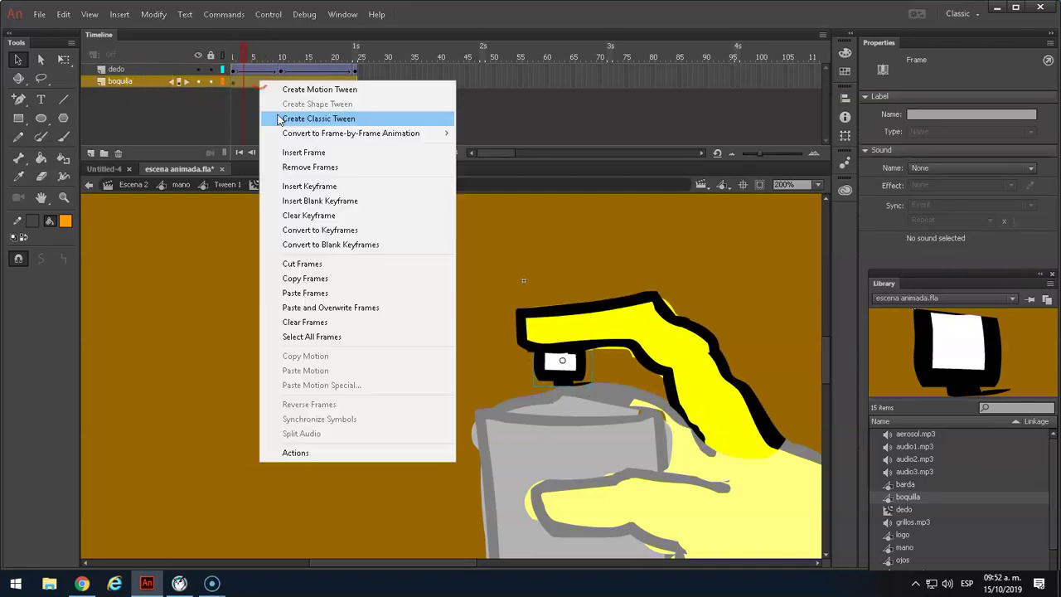
{"action": "left_click", "coordinate": [298, 120]}
{"action": "left_click_drag", "start_coordinate": [278, 98], "coordinate": [358, 86]}
{"action": "left_click", "coordinate": [358, 86]}
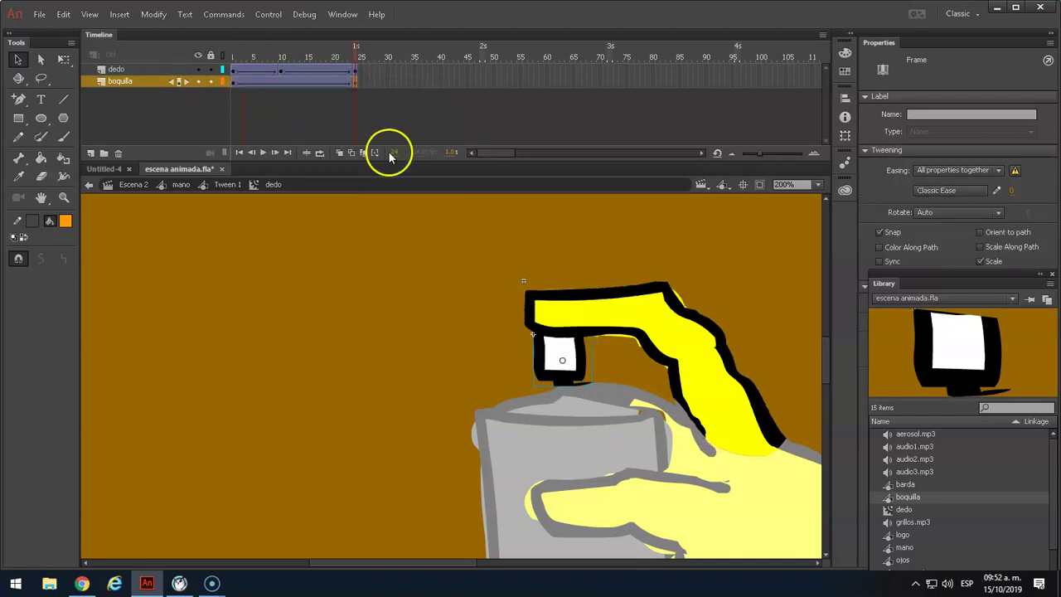
{"action": "left_click", "coordinate": [281, 83]}
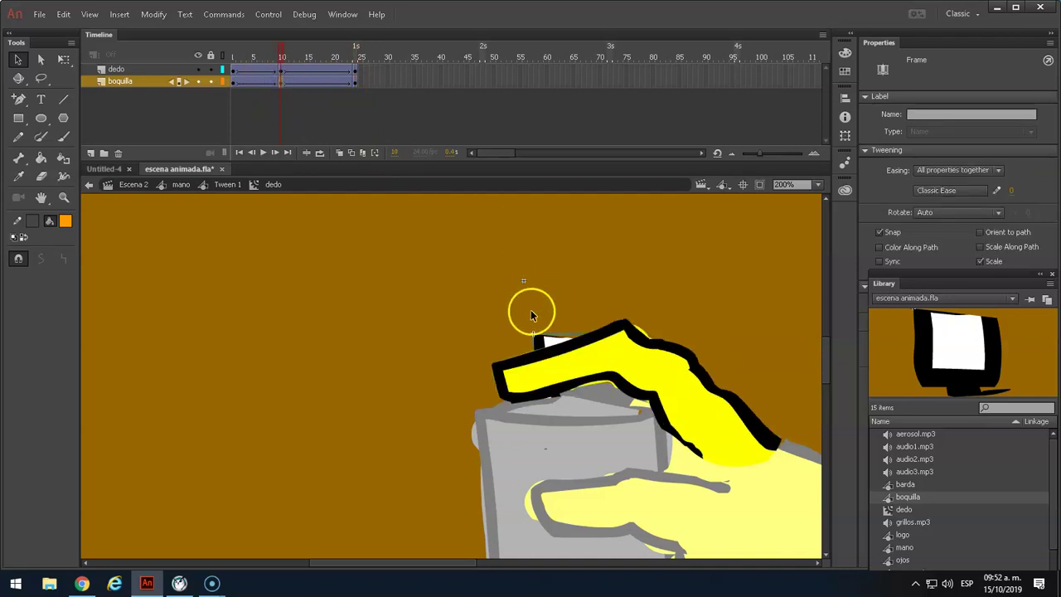
At frame 10, squash the nozzle with Free Transform to about 9.80 high, keeping its base on the can, with the dedo layer hidden meanwhile.
{"action": "left_click", "coordinate": [199, 70]}
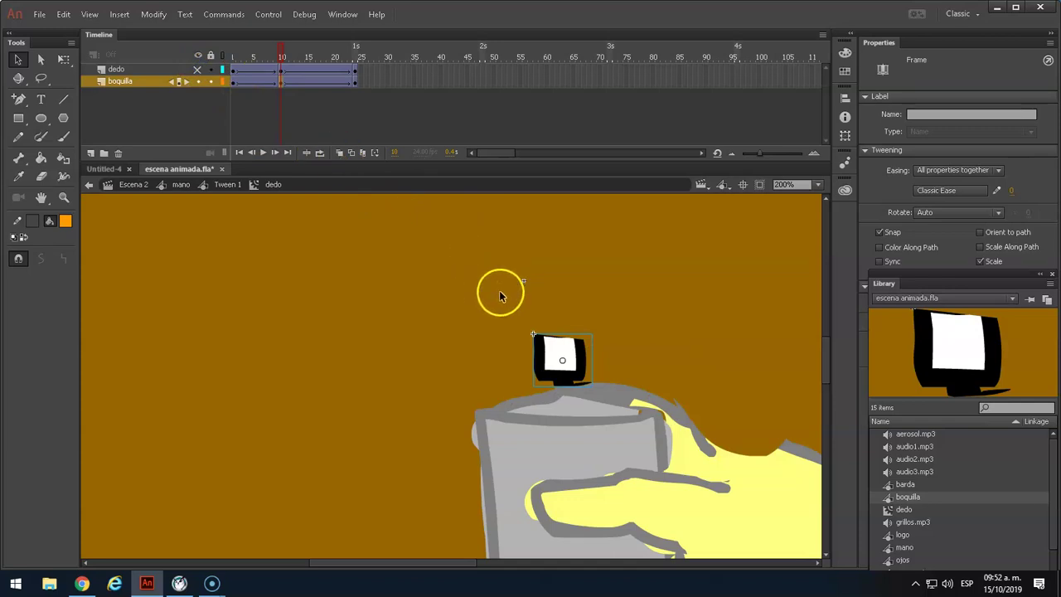
{"action": "key", "text": "q"}
{"action": "left_click_drag", "start_coordinate": [562, 334], "coordinate": [564, 371]}
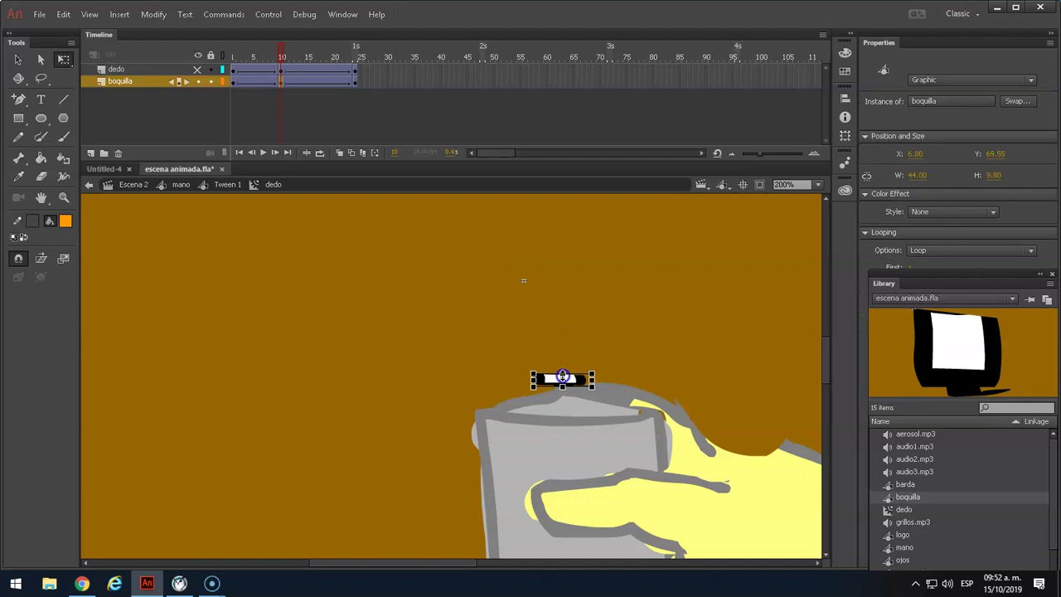
{"action": "left_click_drag", "start_coordinate": [284, 53], "coordinate": [231, 55]}
{"action": "left_click", "coordinate": [204, 84]}
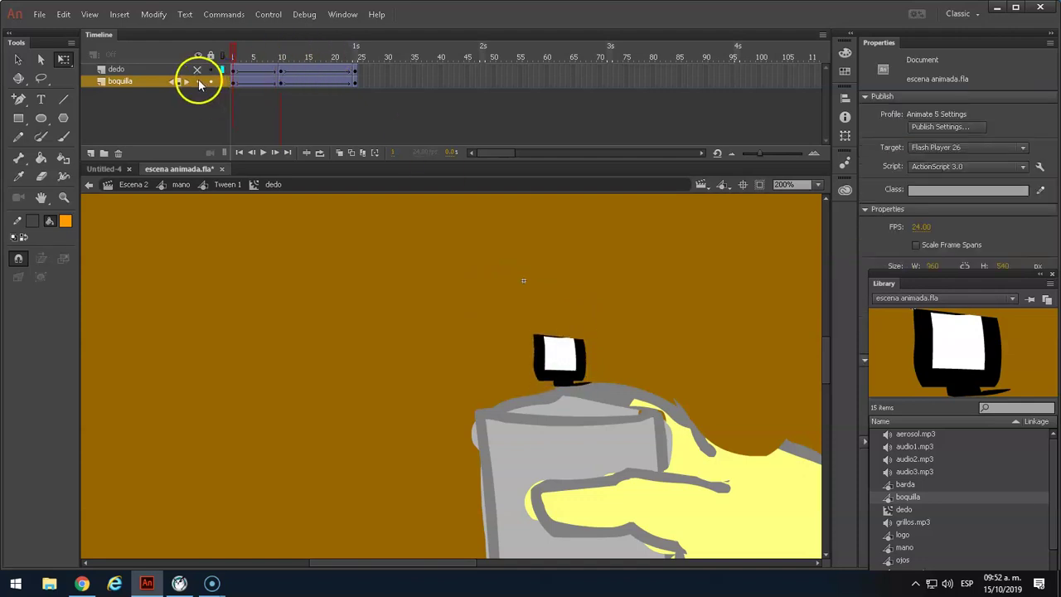
{"action": "left_click", "coordinate": [198, 69]}
Scrub through the first 10 frames to check how the finger presses the nozzle.
{"action": "left_click_drag", "start_coordinate": [236, 55], "coordinate": [267, 56]}
{"action": "left_click", "coordinate": [282, 83]}
{"action": "left_click", "coordinate": [256, 80]}
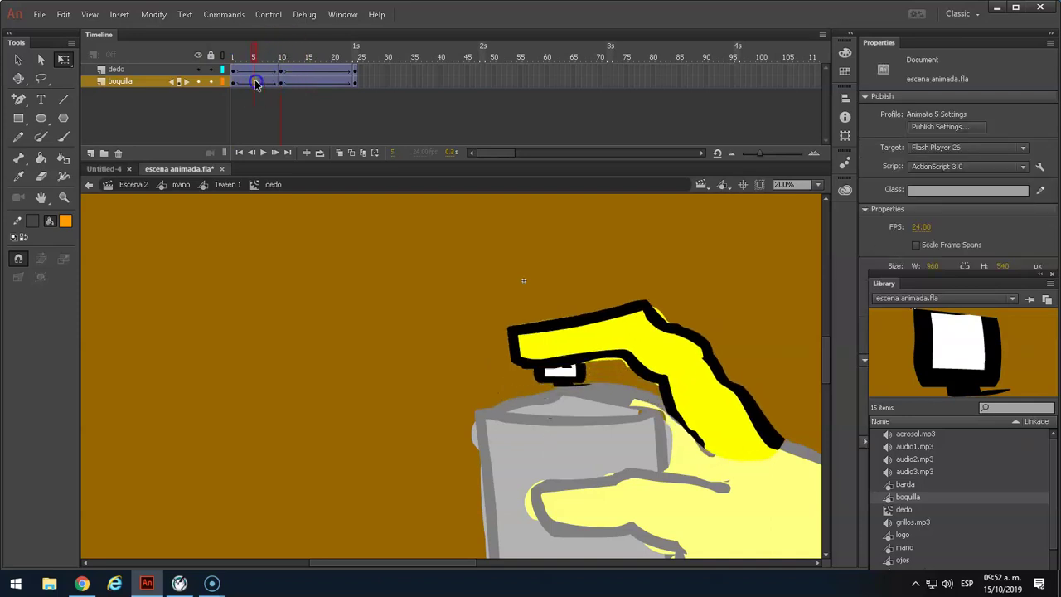
{"action": "left_click", "coordinate": [254, 53]}
{"action": "left_click_drag", "start_coordinate": [249, 55], "coordinate": [202, 66]}
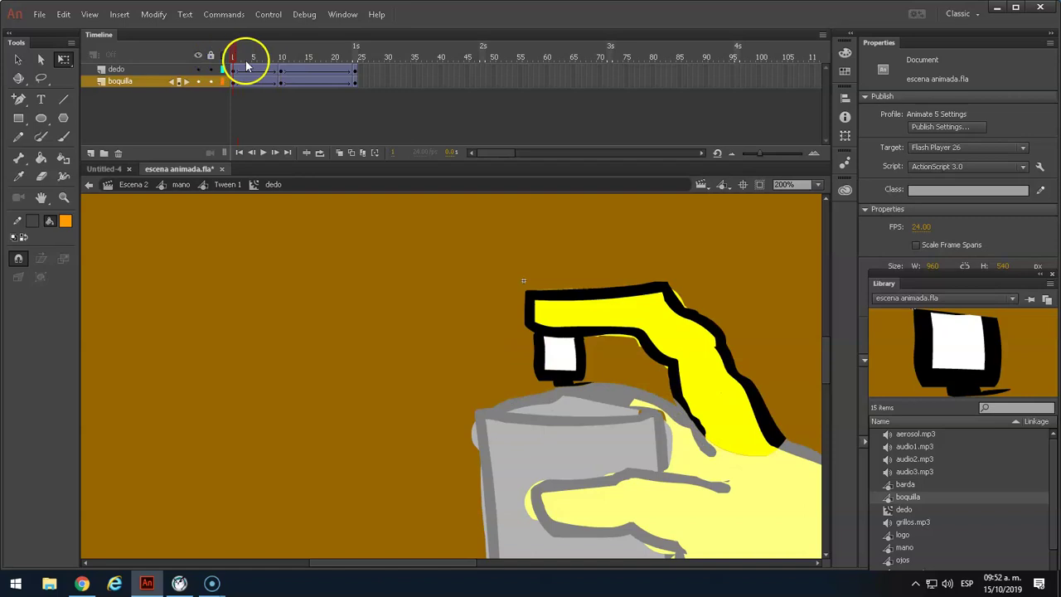
Return to Escena 2 and insert a keyframe at frame 96 of the fondo layer.
{"action": "left_click", "coordinate": [132, 184]}
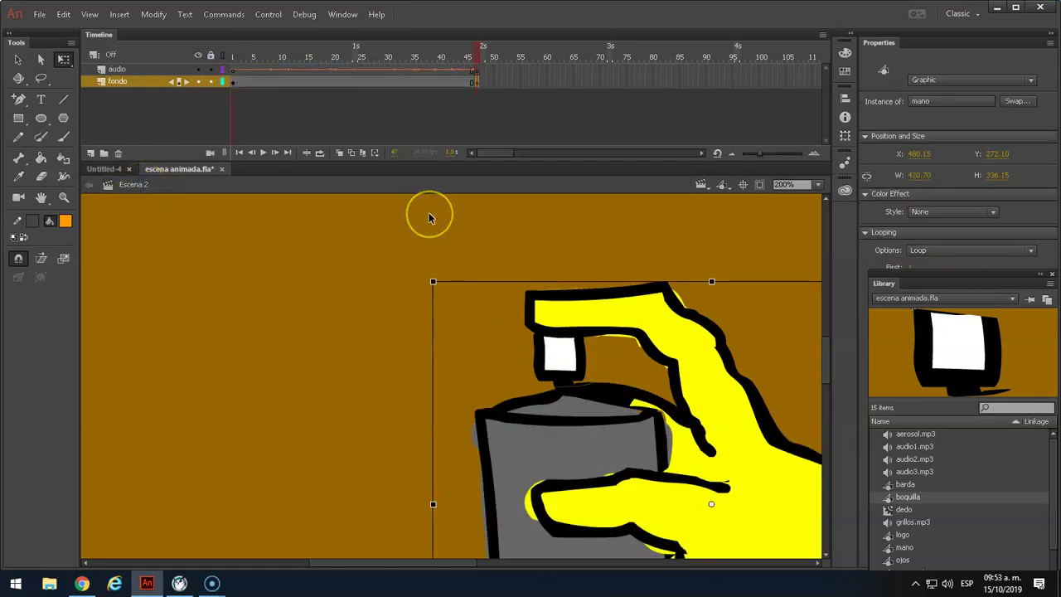
{"action": "key", "text": "ctrl+1"}
{"action": "scroll", "coordinate": [522, 414], "scroll_direction": "down", "scroll_amount": 2}
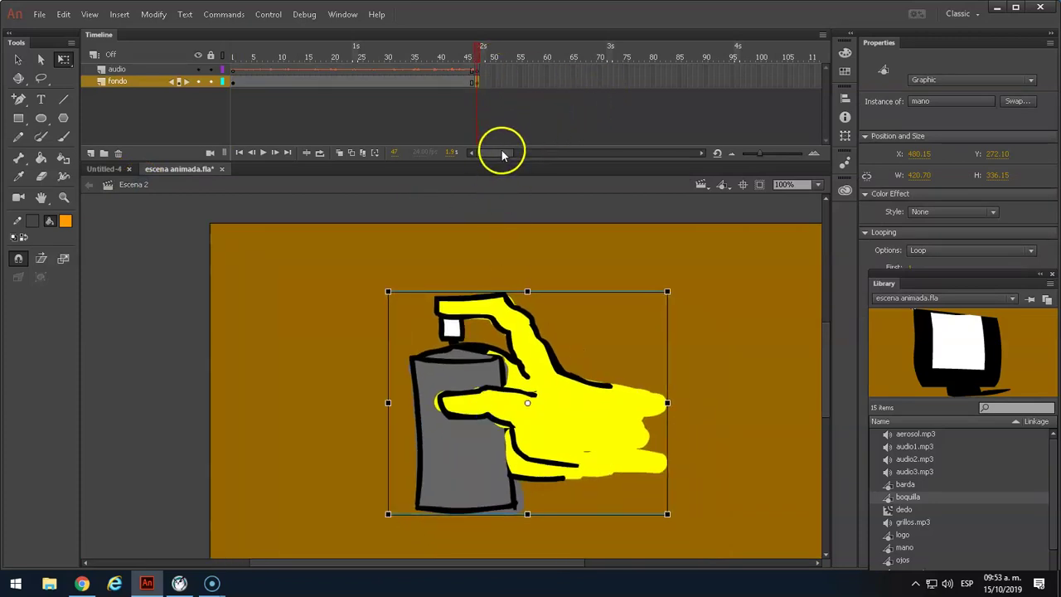
{"action": "left_click", "coordinate": [736, 81]}
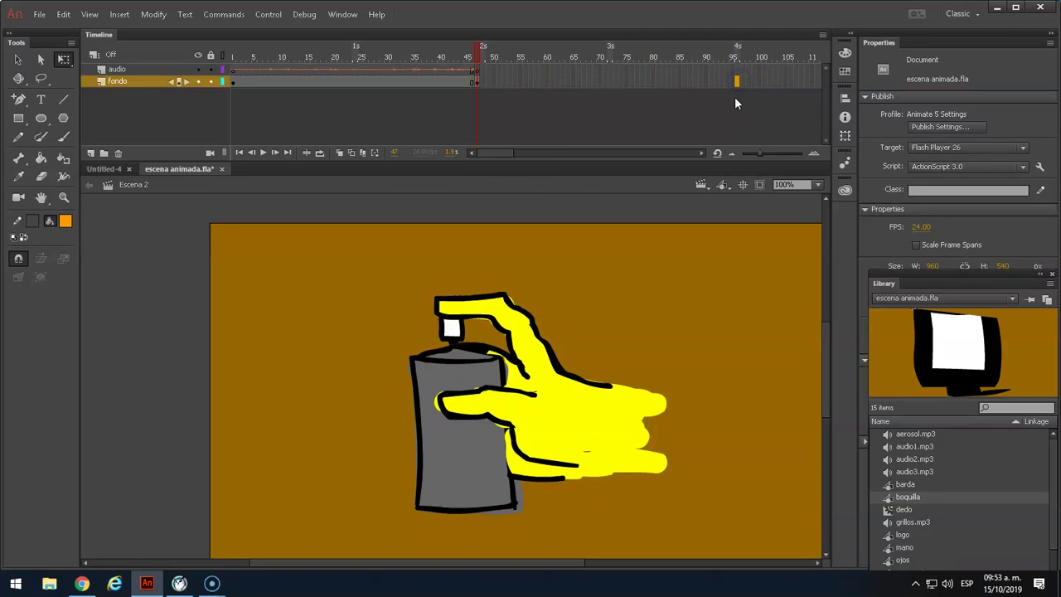
{"action": "key", "text": "F6"}
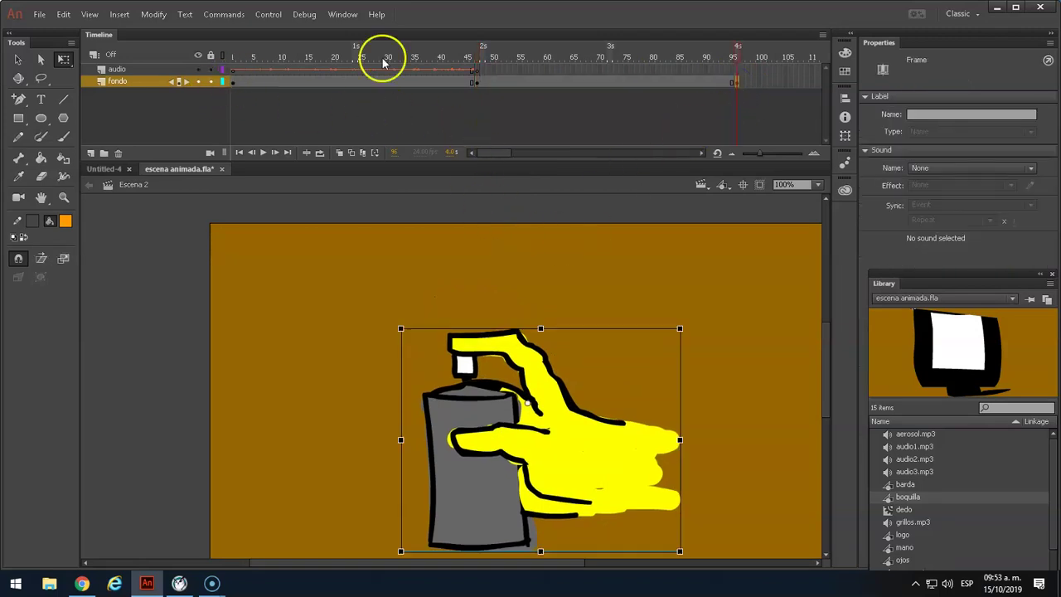
Add aerosol.mp3 to the audio layer at frame 47 and end it with a keyframe at frame 96.
{"action": "left_click", "coordinate": [476, 70]}
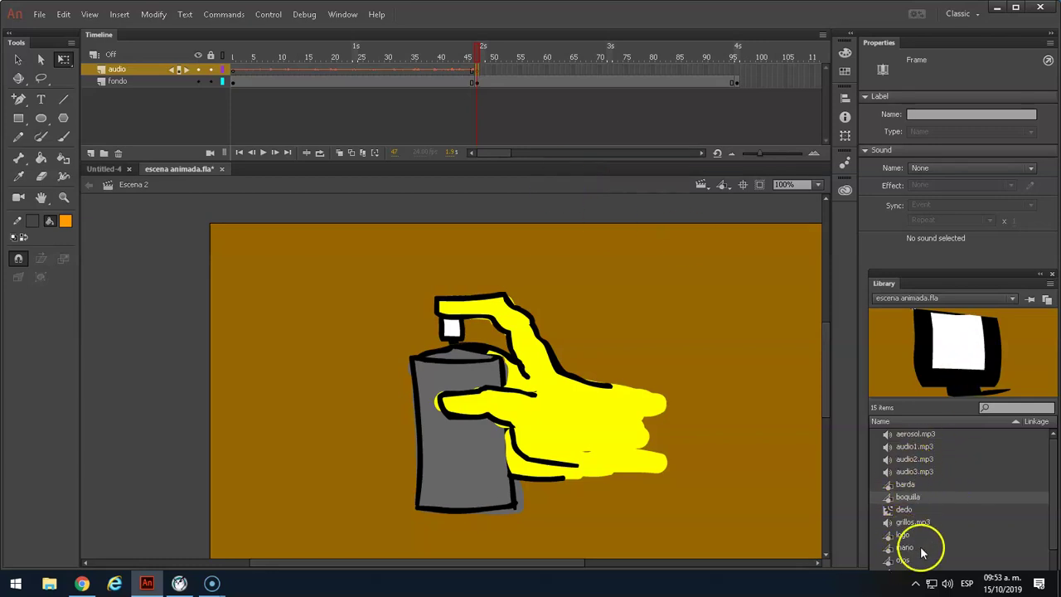
{"action": "left_click", "coordinate": [904, 435]}
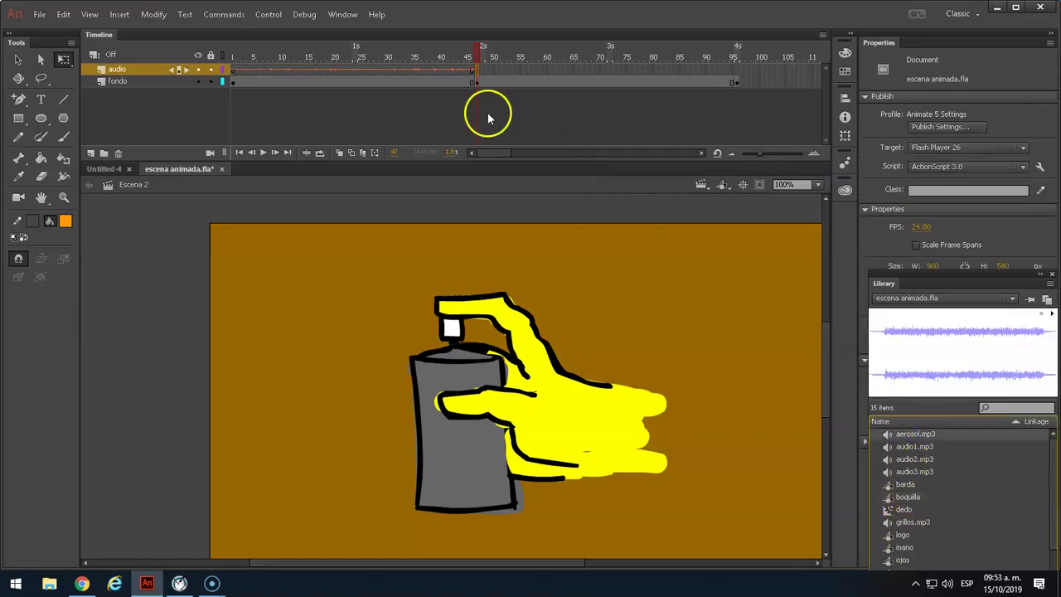
{"action": "left_click_drag", "start_coordinate": [884, 434], "coordinate": [479, 76]}
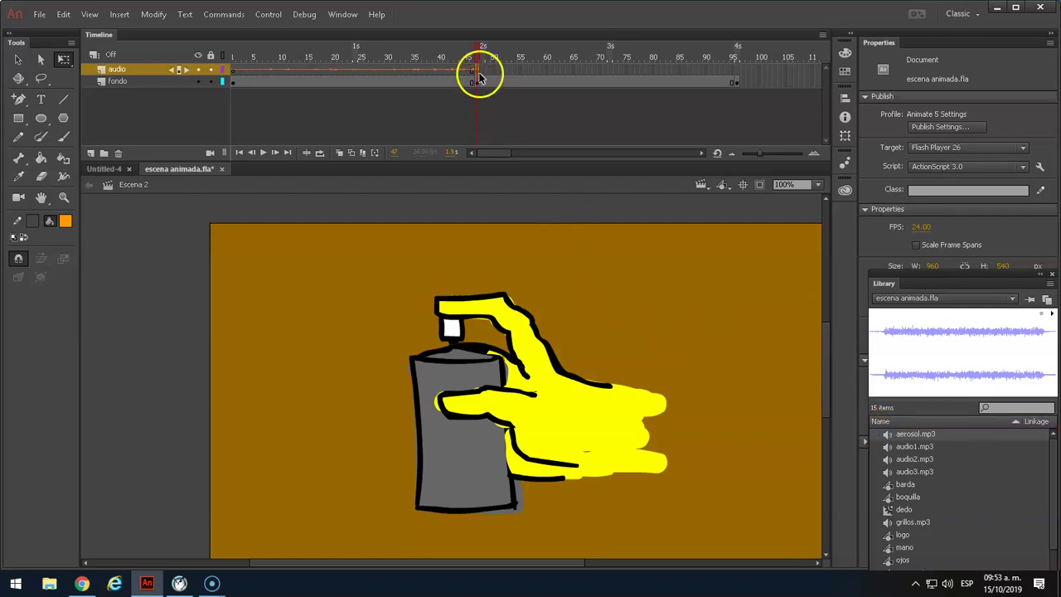
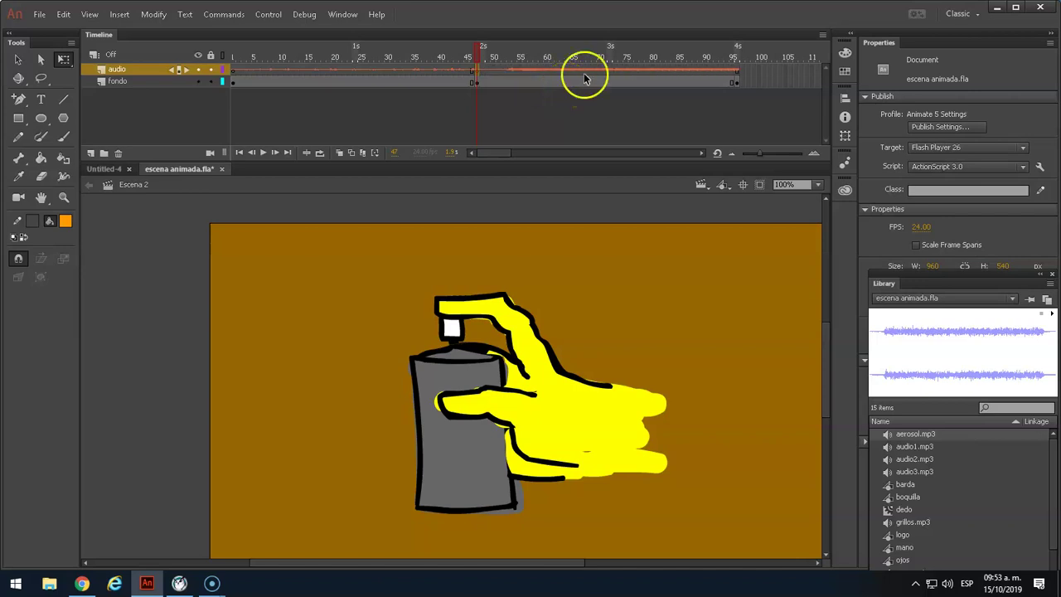
{"action": "left_click", "coordinate": [739, 72]}
Play the spray can section with its sound from about frame 62, and scrub back to the barda background.
{"action": "mouse_move", "coordinate": [735, 47]}
{"action": "left_mouse_down"}
{"action": "mouse_move", "coordinate": [509, 51]}
{"action": "mouse_move", "coordinate": [559, 55]}
{"action": "left_mouse_up"}
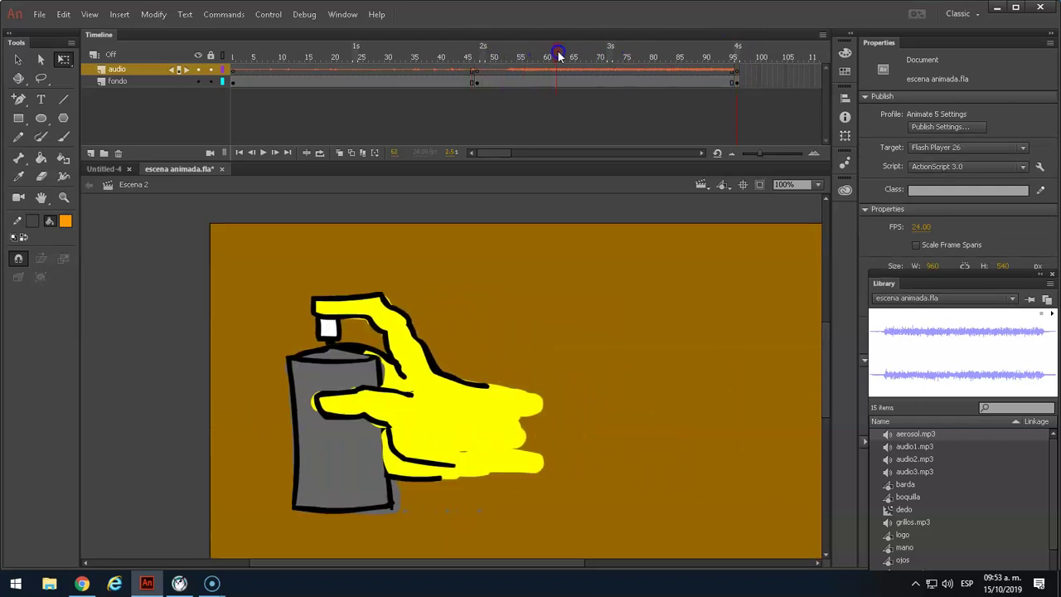
{"action": "key", "text": "Return"}
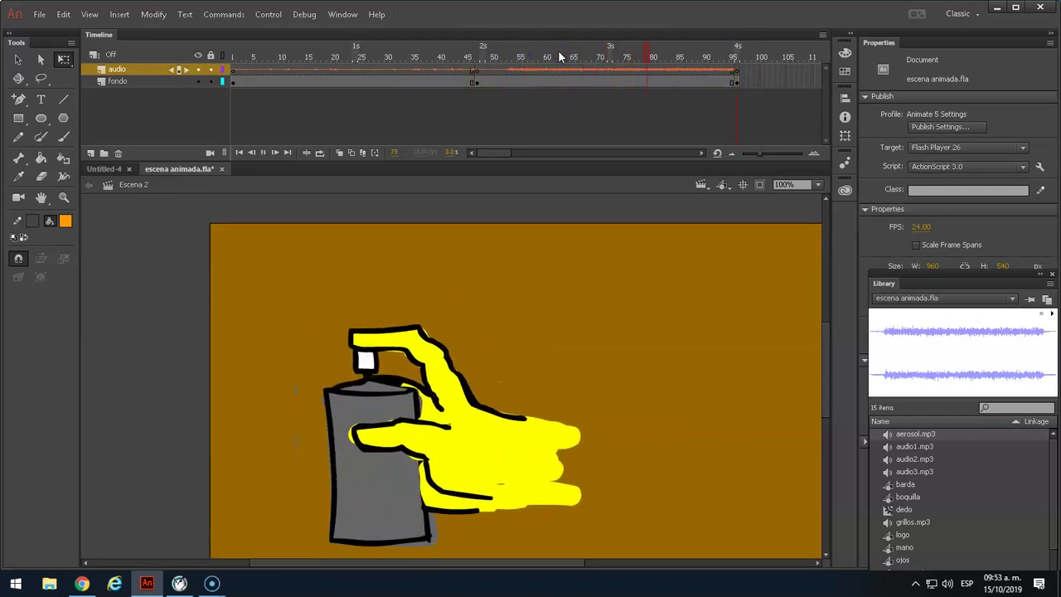
{"action": "left_click_drag", "start_coordinate": [561, 57], "coordinate": [276, 71]}
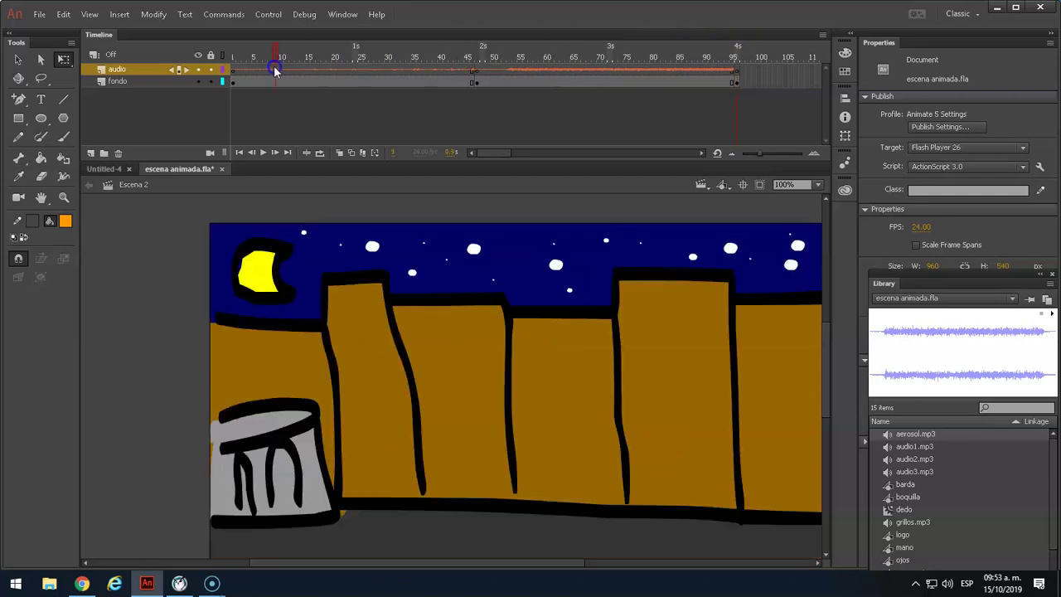
Copy all frames of the audio and fondo layers.
{"action": "left_click", "coordinate": [142, 70]}
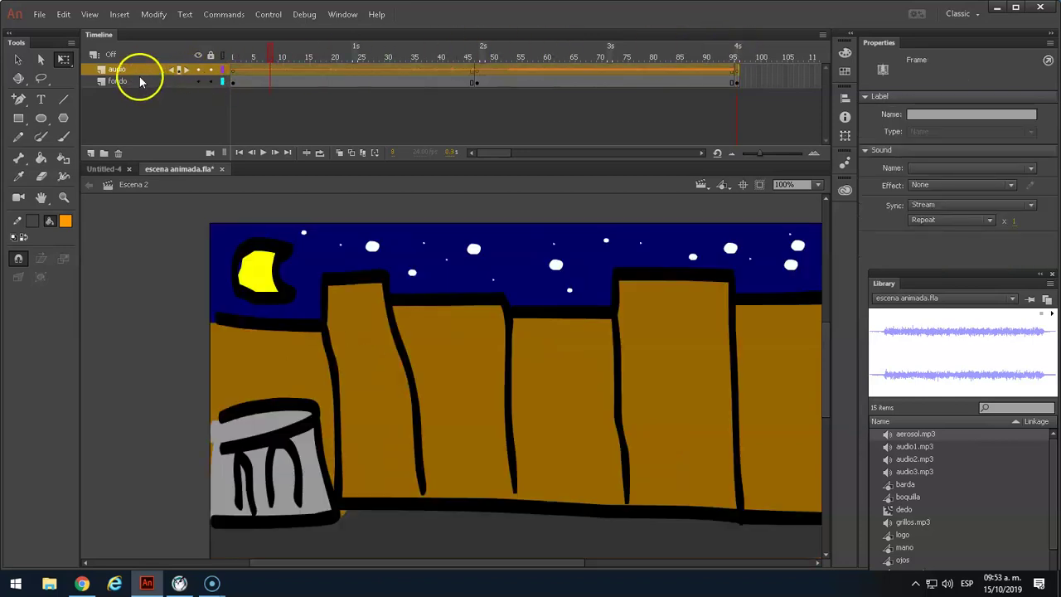
{"action": "left_click", "coordinate": [139, 81], "text": "shift"}
{"action": "right_click", "coordinate": [384, 83]}
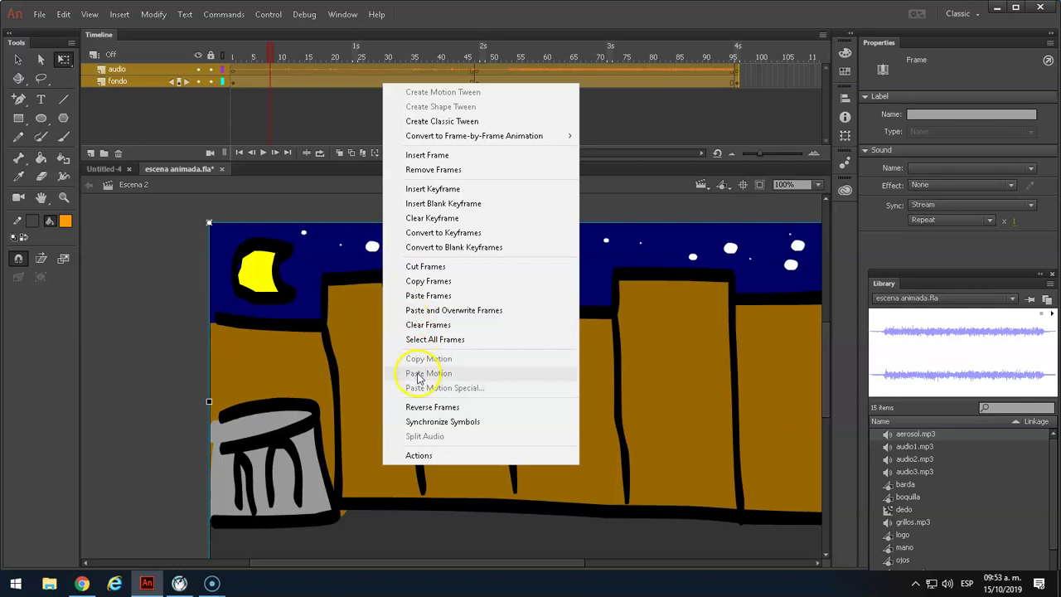
{"action": "left_click", "coordinate": [417, 282]}
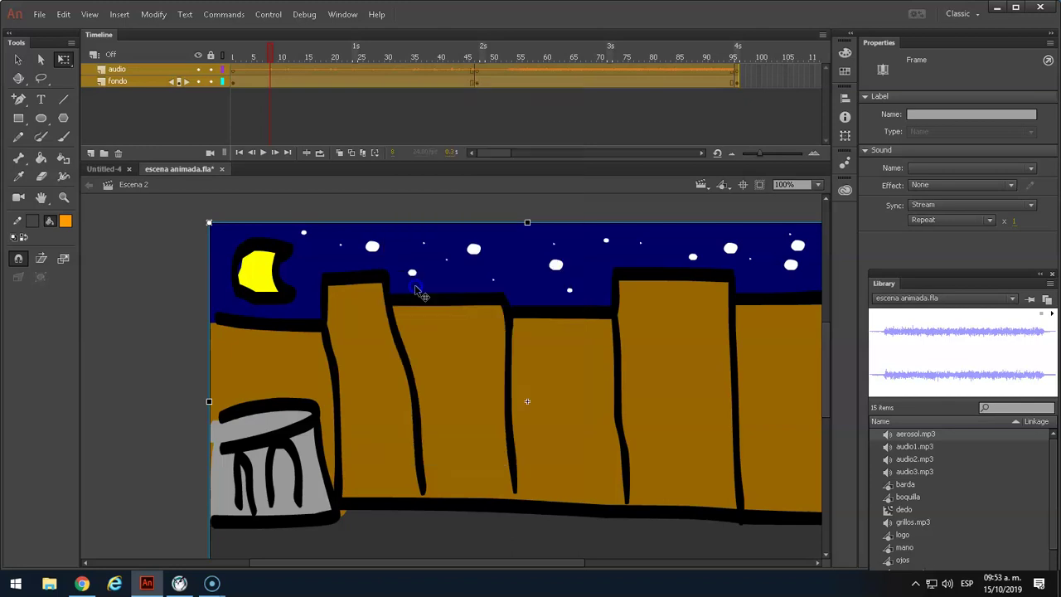
Paste the copied frames at frame 96, starting on the fondo layer.
{"action": "left_click", "coordinate": [742, 70]}
{"action": "left_click", "coordinate": [738, 70]}
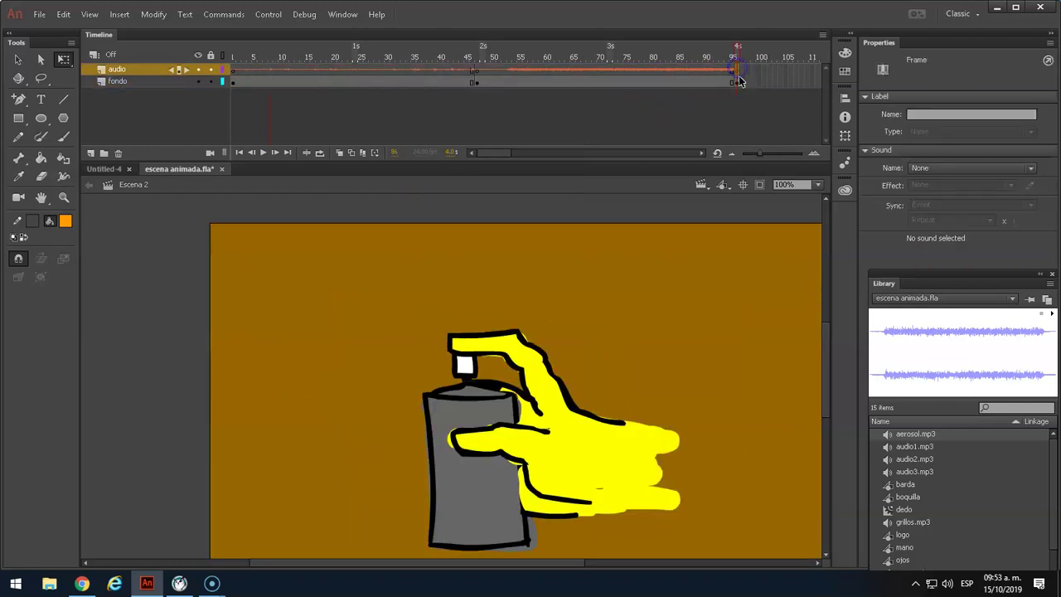
{"action": "left_click", "coordinate": [737, 82]}
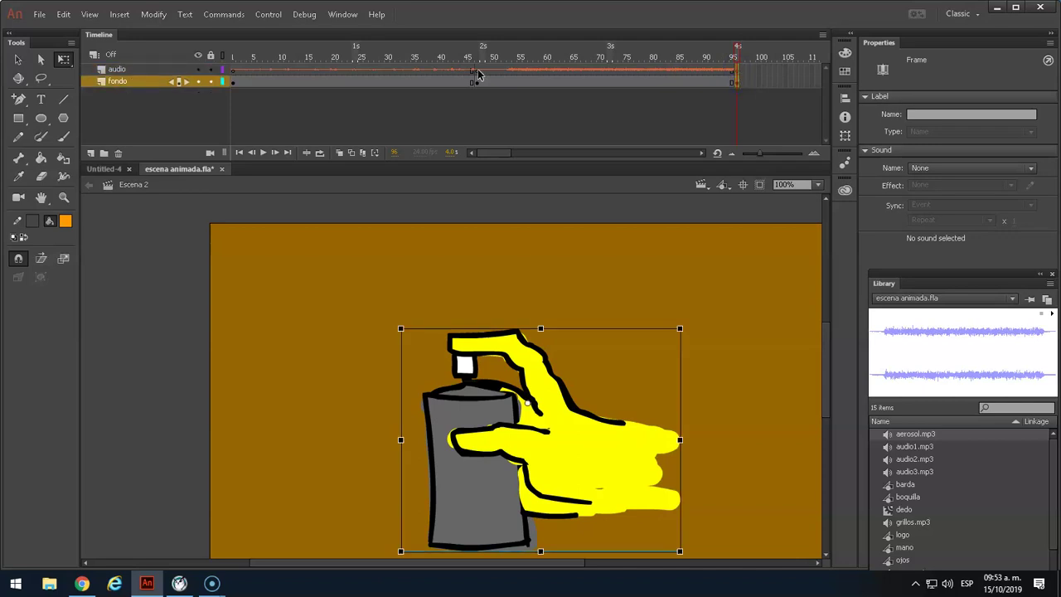
{"action": "right_click", "coordinate": [738, 81]}
{"action": "left_click", "coordinate": [761, 290]}
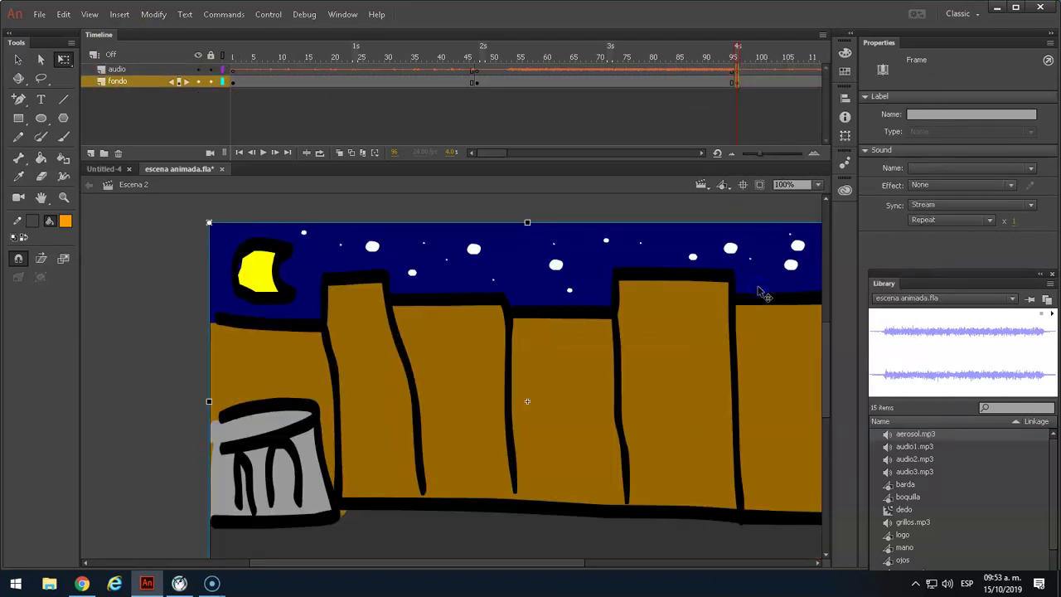
Review the repeated sequence in Escena 2 by scrubbing the timeline from the start to frame 191.
{"action": "key", "text": "ctrl+minus"}
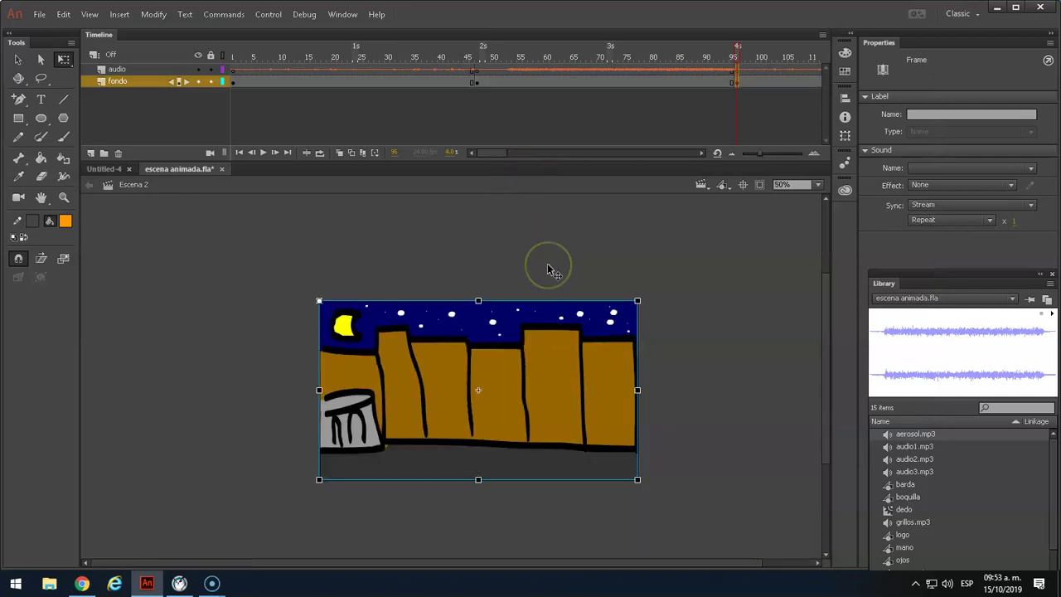
{"action": "left_click_drag", "start_coordinate": [759, 154], "coordinate": [744, 154]}
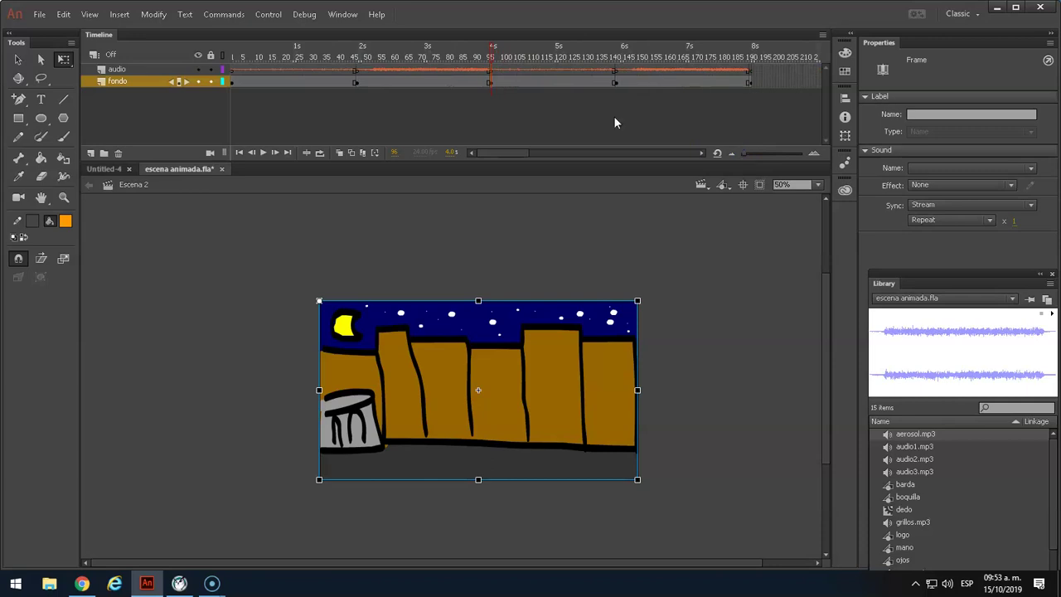
{"action": "left_click_drag", "start_coordinate": [494, 51], "coordinate": [246, 45]}
{"action": "left_click_drag", "start_coordinate": [319, 41], "coordinate": [756, 65]}
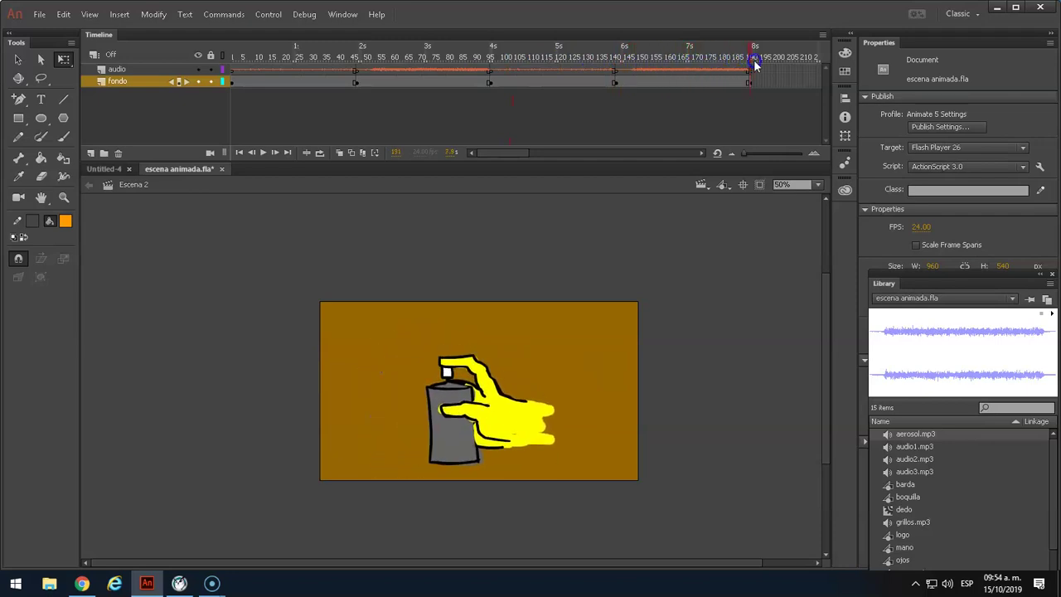
{"action": "left_click_drag", "start_coordinate": [515, 158], "coordinate": [526, 155]}
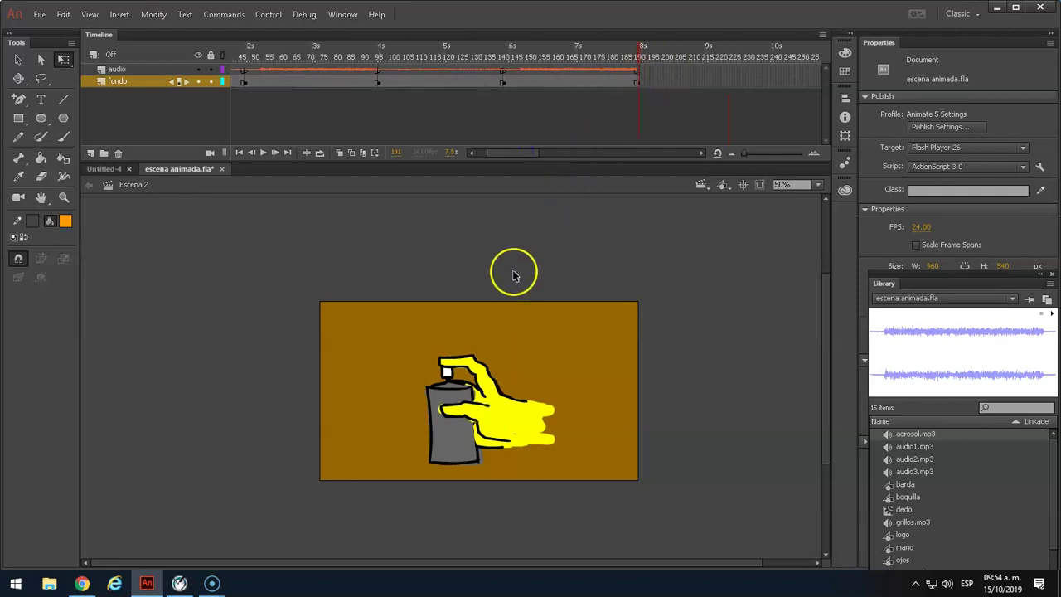
Shrink the mano instance at frame 191 to about 190 × 152 px and add the personaje symbol beside it from the library.
{"action": "left_click", "coordinate": [486, 375]}
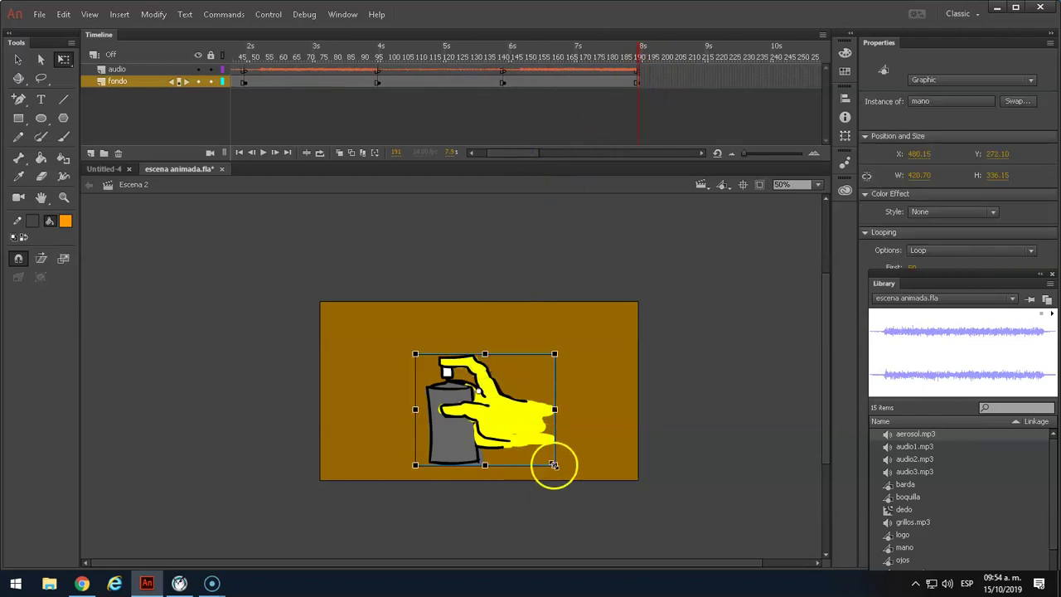
{"action": "left_click_drag", "start_coordinate": [554, 465], "coordinate": [440, 388]}
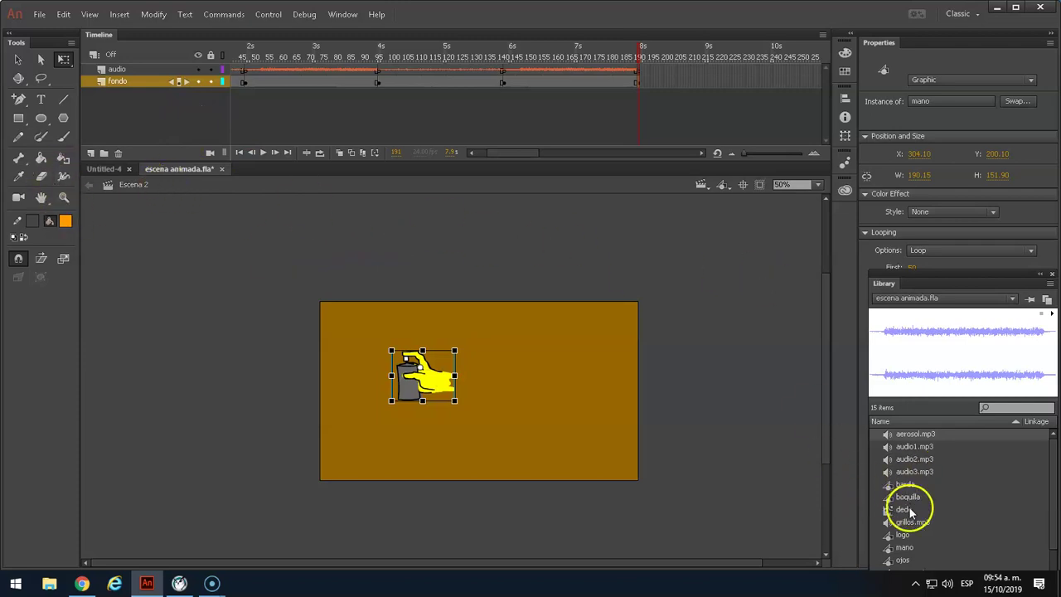
{"action": "left_click_drag", "start_coordinate": [1045, 503], "coordinate": [1053, 530]}
{"action": "left_click", "coordinate": [917, 541]}
{"action": "left_click_drag", "start_coordinate": [878, 531], "coordinate": [486, 402]}
{"action": "right_click", "coordinate": [462, 391]}
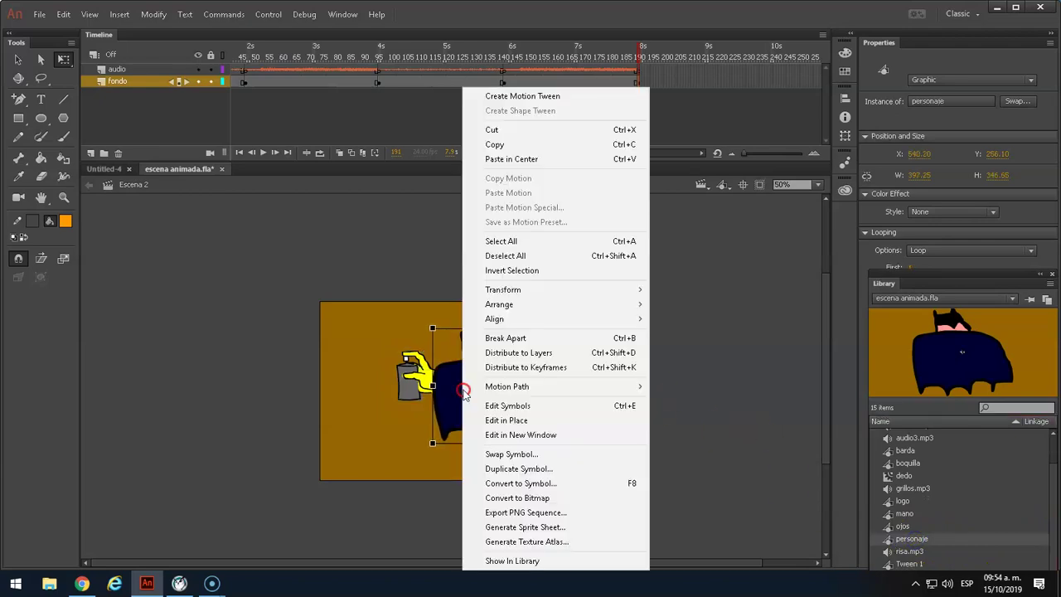
{"action": "left_click", "coordinate": [505, 397]}
{"action": "left_click", "coordinate": [415, 372]}
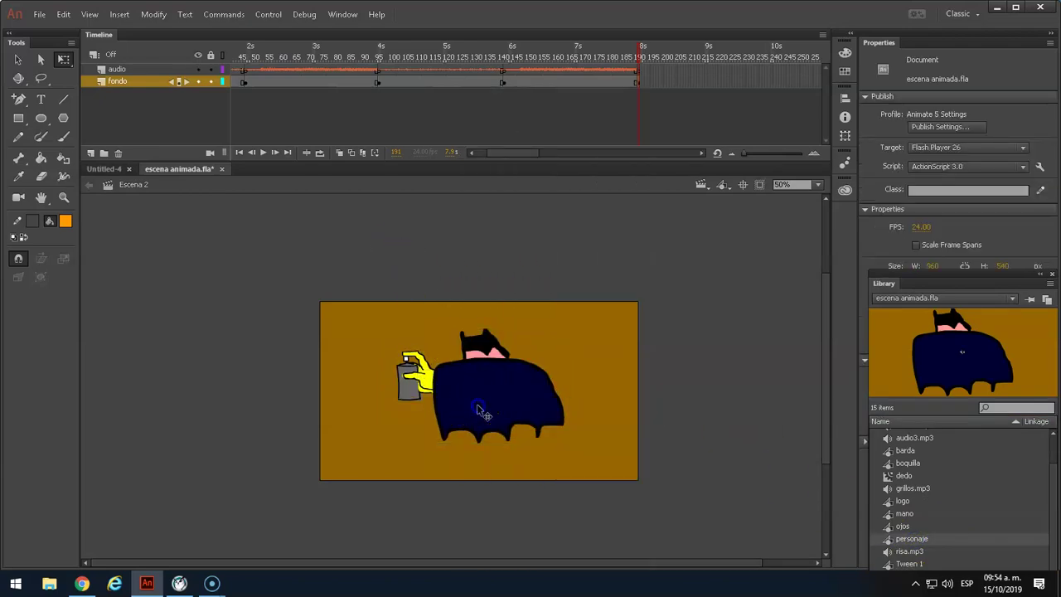
Enlarge the personaje instance and position it so the cape meets the wrist of the hand holding the can.
{"action": "left_click", "coordinate": [547, 431]}
{"action": "left_click_drag", "start_coordinate": [565, 443], "coordinate": [592, 457]}
{"action": "left_click_drag", "start_coordinate": [477, 403], "coordinate": [498, 403]}
{"action": "left_click", "coordinate": [470, 247]}
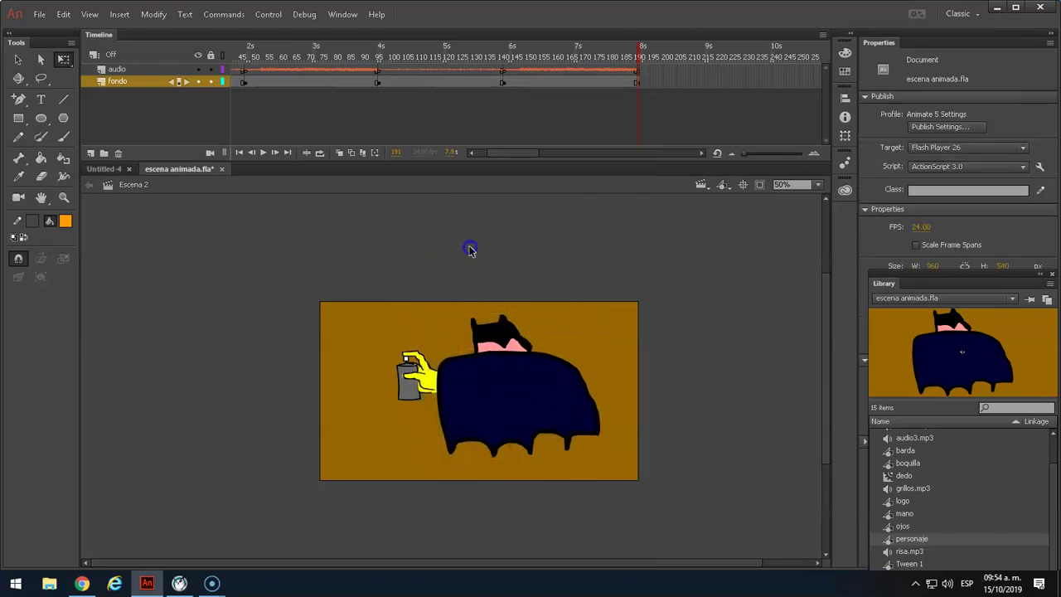
Place the ojos symbol over the character's mask and scale it down to about 105 × 31 px.
{"action": "left_click", "coordinate": [902, 528]}
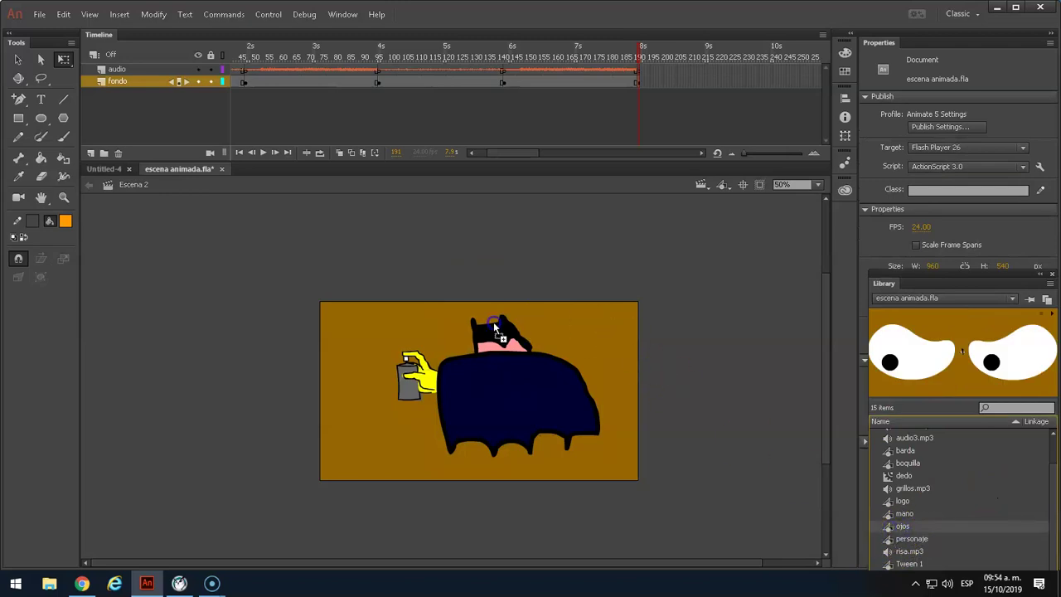
{"action": "left_click_drag", "start_coordinate": [494, 327], "coordinate": [495, 328]}
{"action": "left_click_drag", "start_coordinate": [564, 313], "coordinate": [524, 328]}
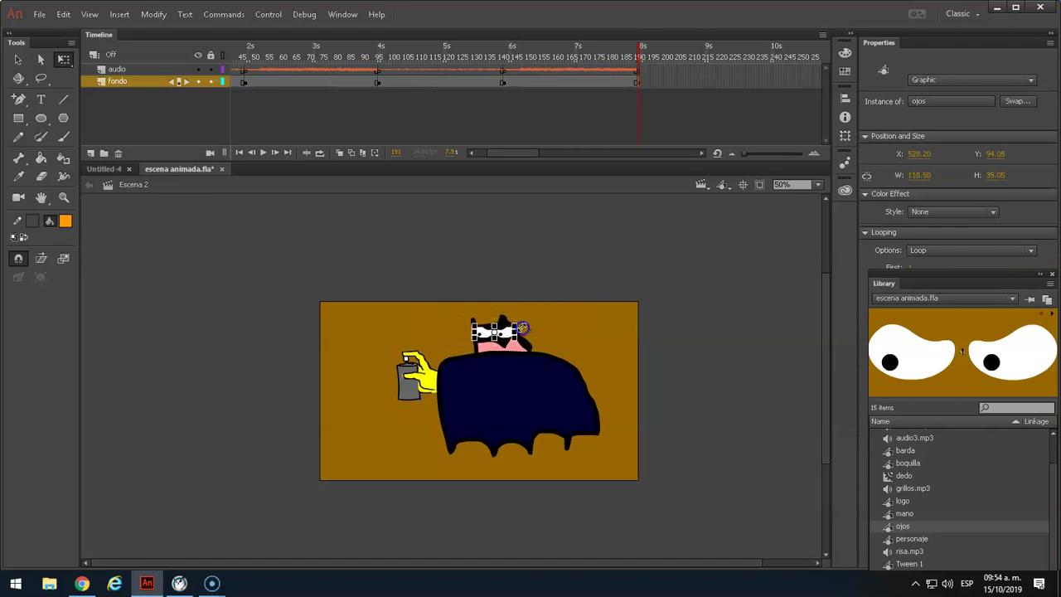
{"action": "left_click", "coordinate": [519, 274]}
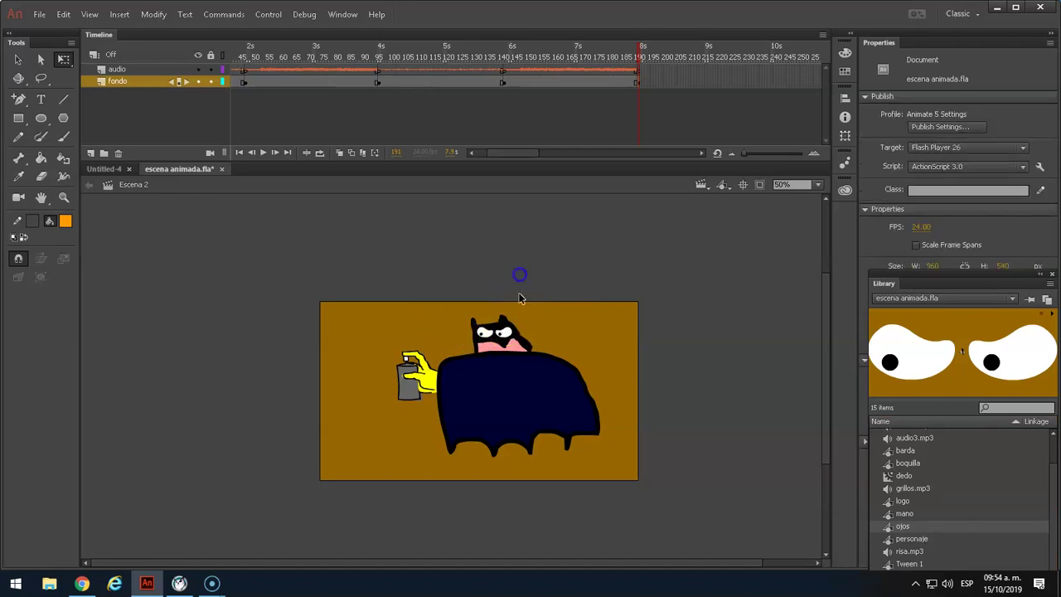
{"action": "left_click", "coordinate": [518, 340]}
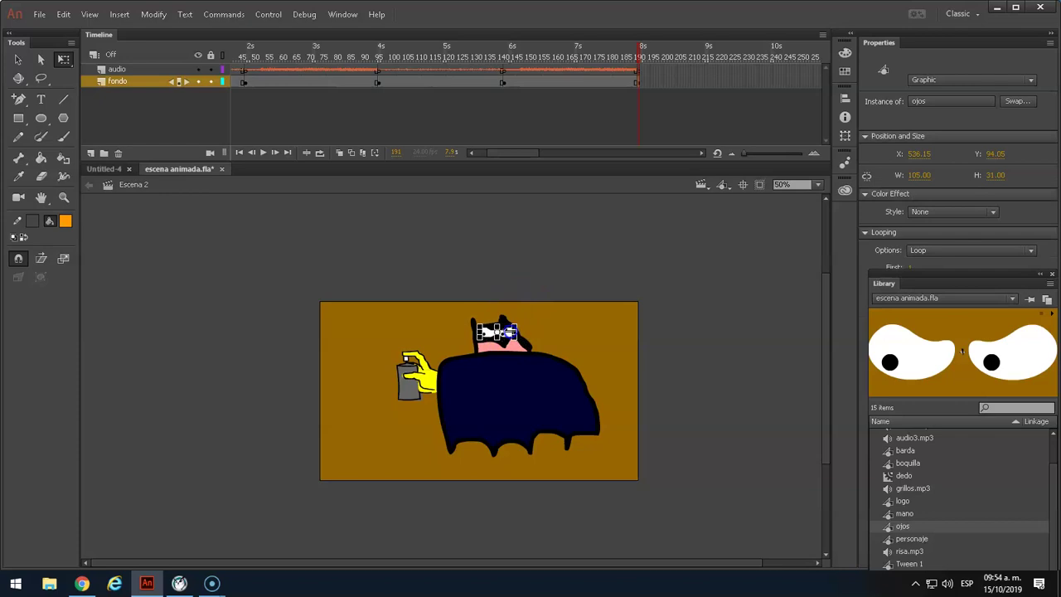
Open the personaje symbol for editing in place from Escena 2.
{"action": "left_click", "coordinate": [497, 373]}
{"action": "double_click", "coordinate": [497, 373]}
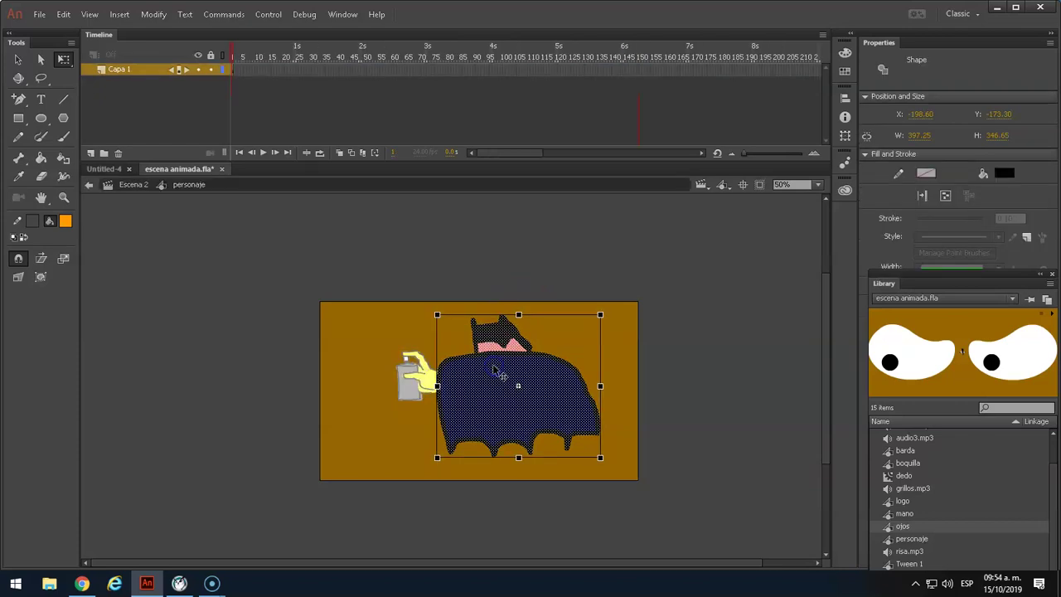
{"action": "left_click", "coordinate": [440, 289]}
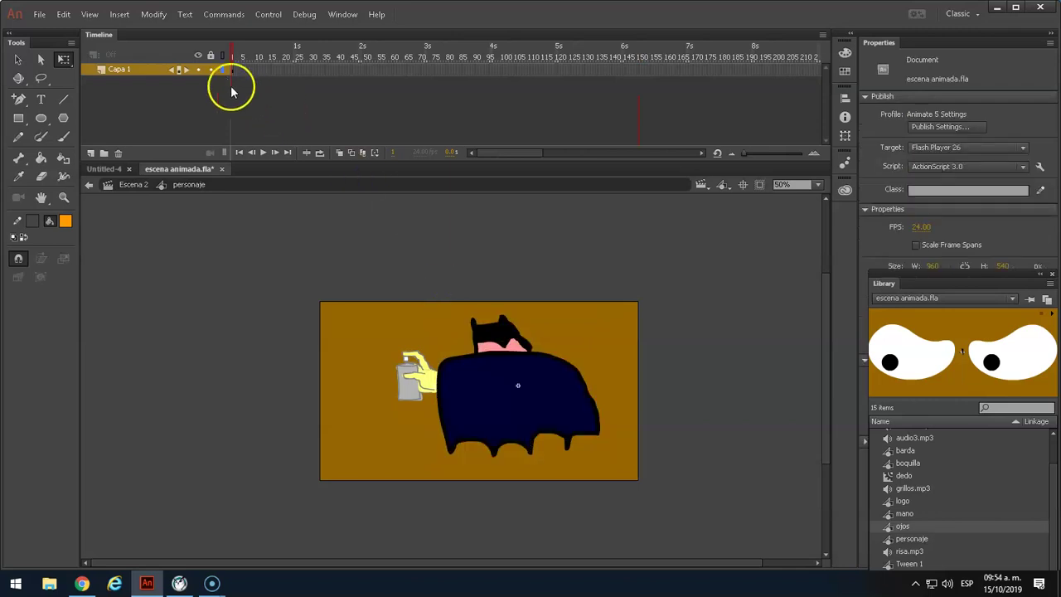
{"action": "left_click_drag", "start_coordinate": [749, 156], "coordinate": [765, 158]}
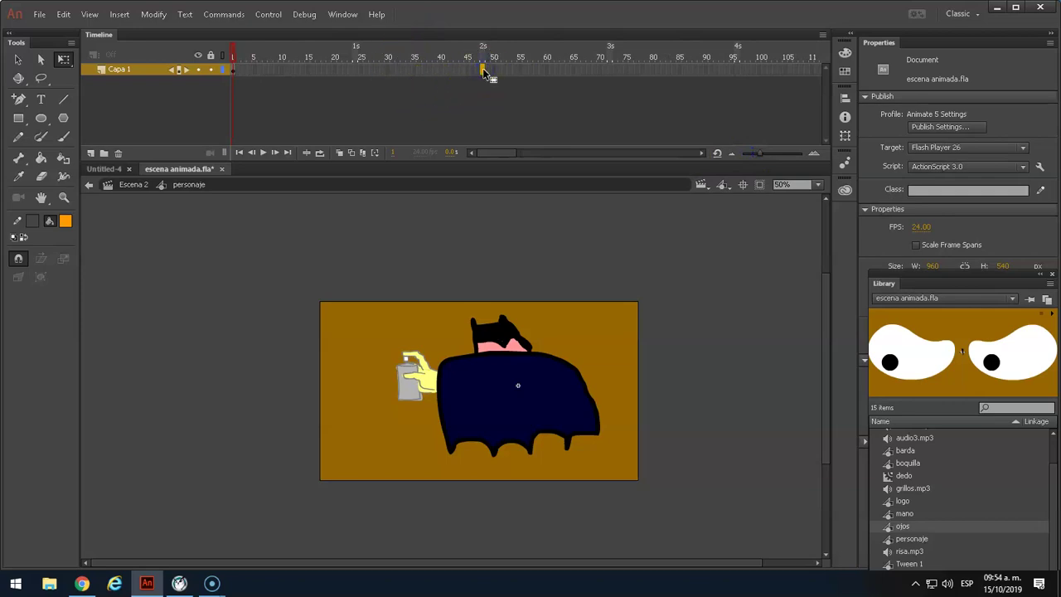
{"action": "left_click", "coordinate": [477, 375]}
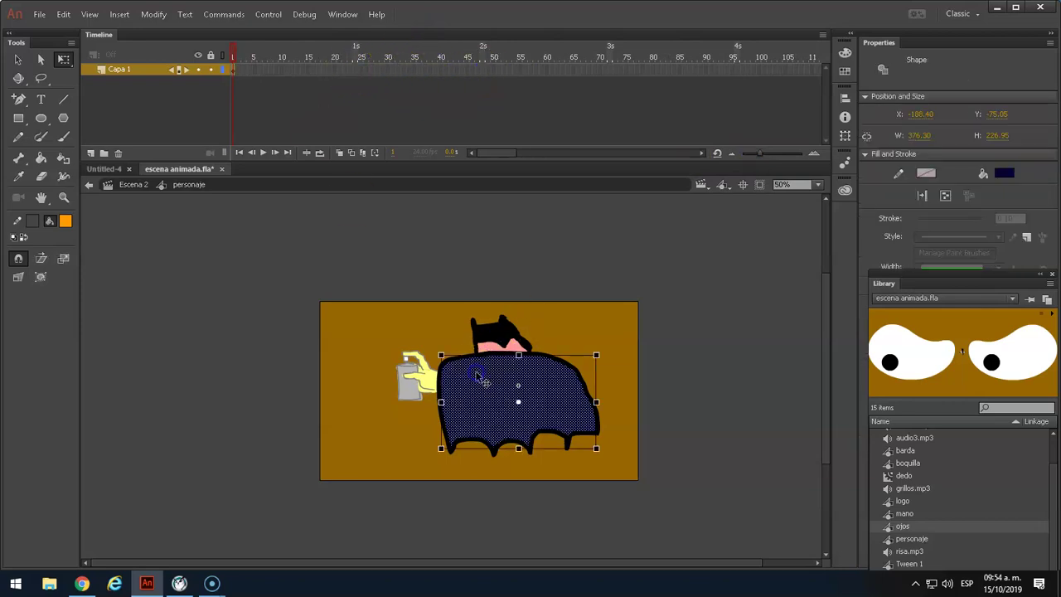
{"action": "left_click", "coordinate": [433, 199]}
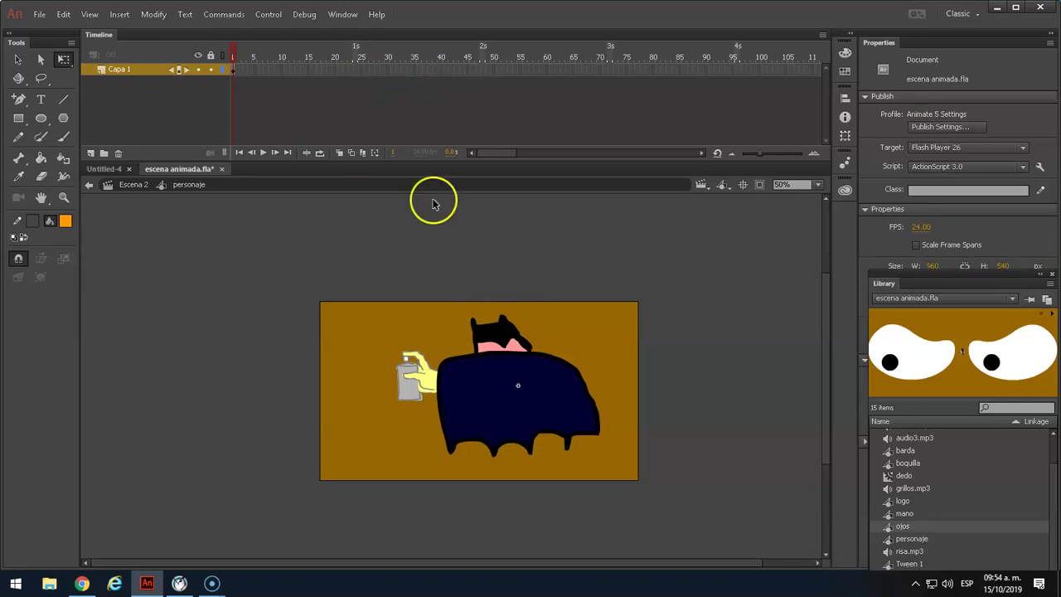
Convert all the artwork inside the personaje symbol into a movie clip symbol named risa.
{"action": "left_click", "coordinate": [233, 71]}
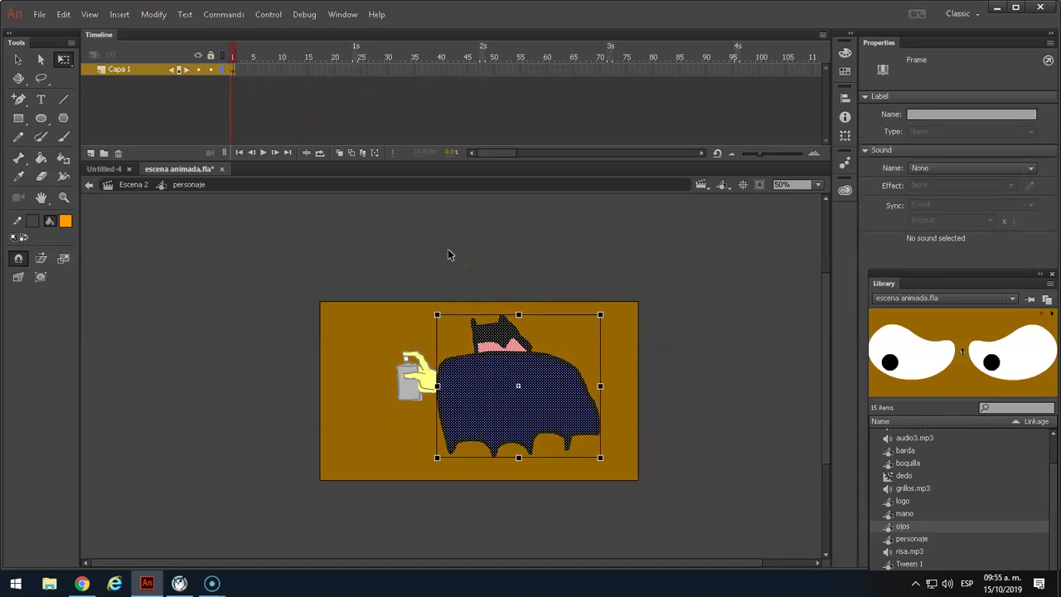
{"action": "key", "text": "v"}
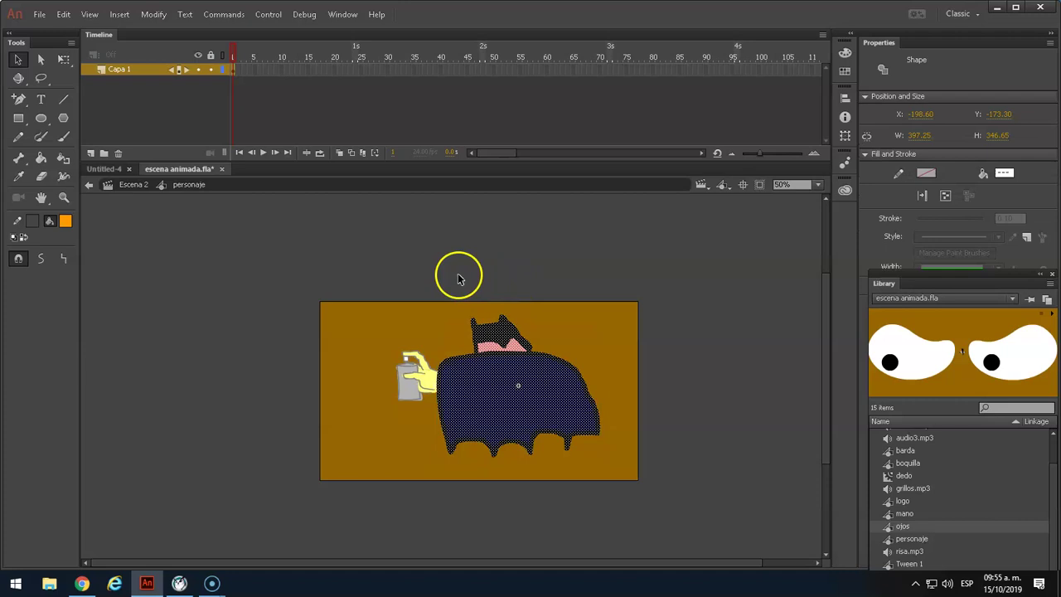
{"action": "key", "text": "F8"}
{"action": "left_click", "coordinate": [440, 127]}
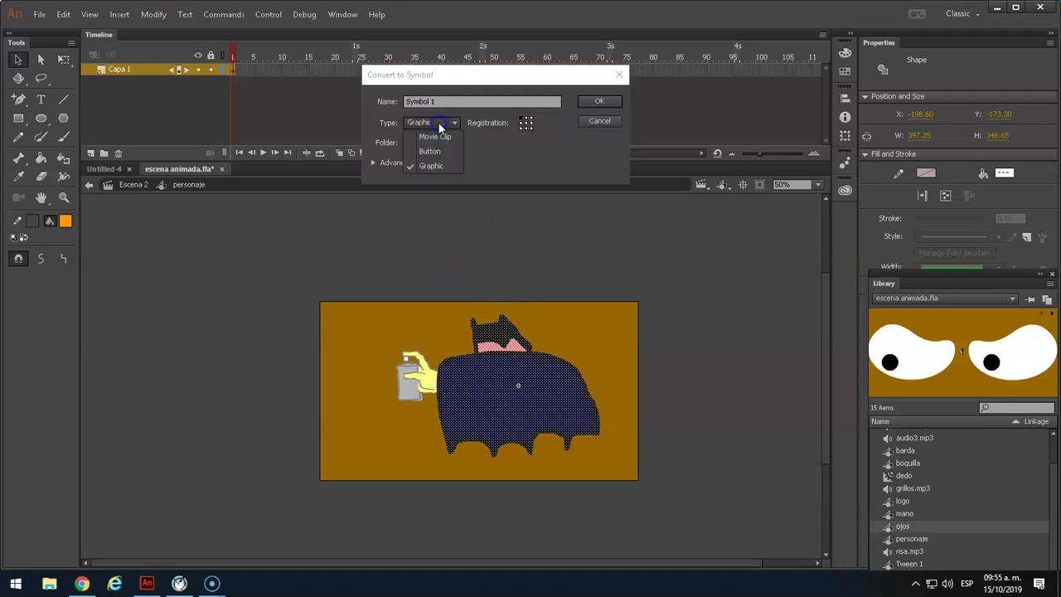
{"action": "left_click", "coordinate": [444, 139]}
{"action": "double_click", "coordinate": [440, 102]}
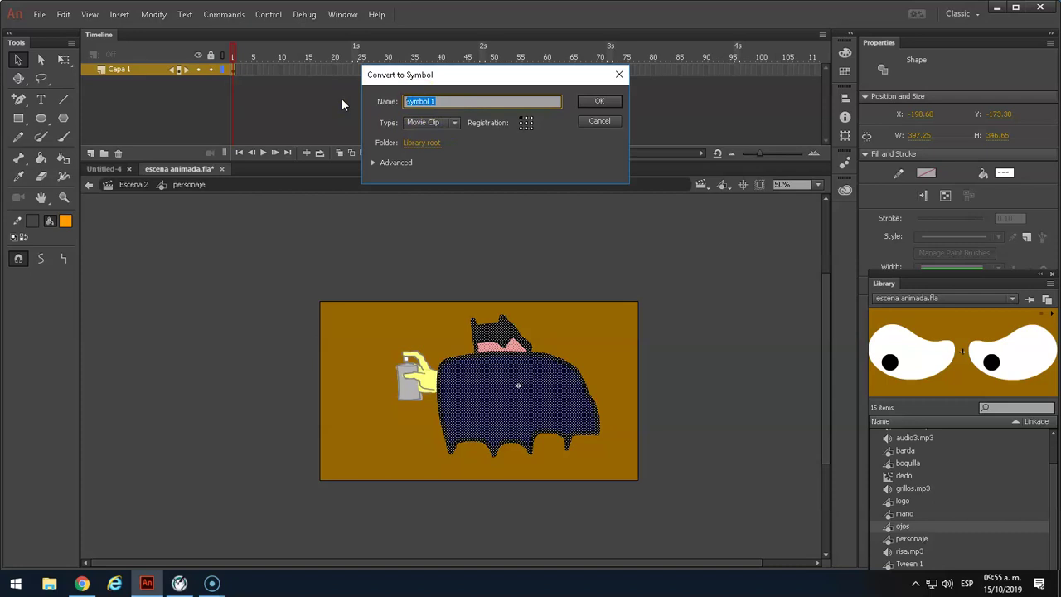
{"action": "type", "text": "r"}
{"action": "left_click", "coordinate": [599, 101]}
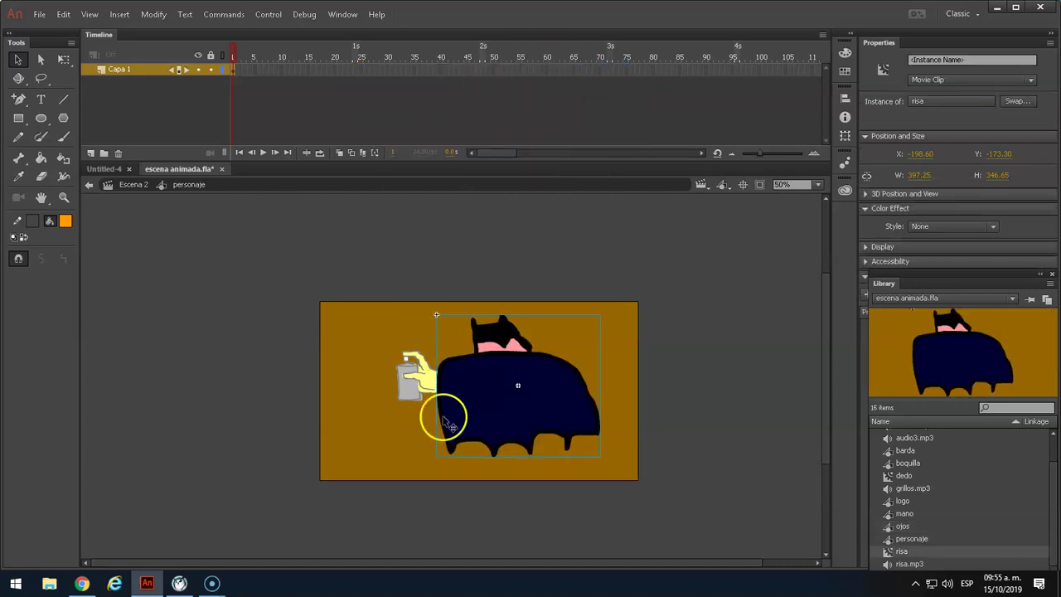
Inside the risa clip, create a classic tween from frame 1 with keyframes at frames 15 and 8.
{"action": "double_click", "coordinate": [482, 389]}
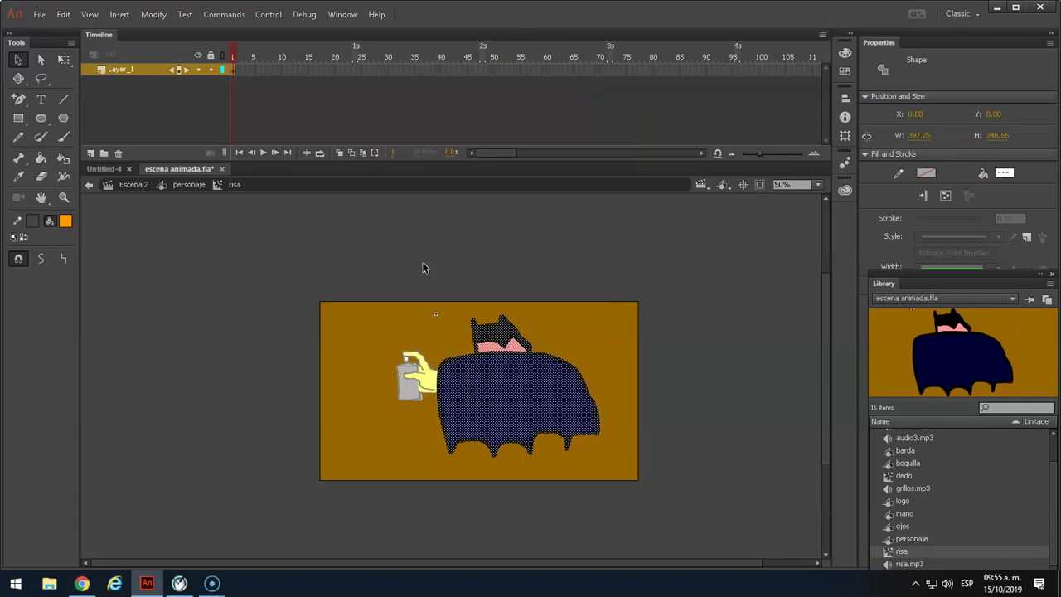
{"action": "right_click", "coordinate": [234, 71]}
{"action": "left_click", "coordinate": [289, 68]}
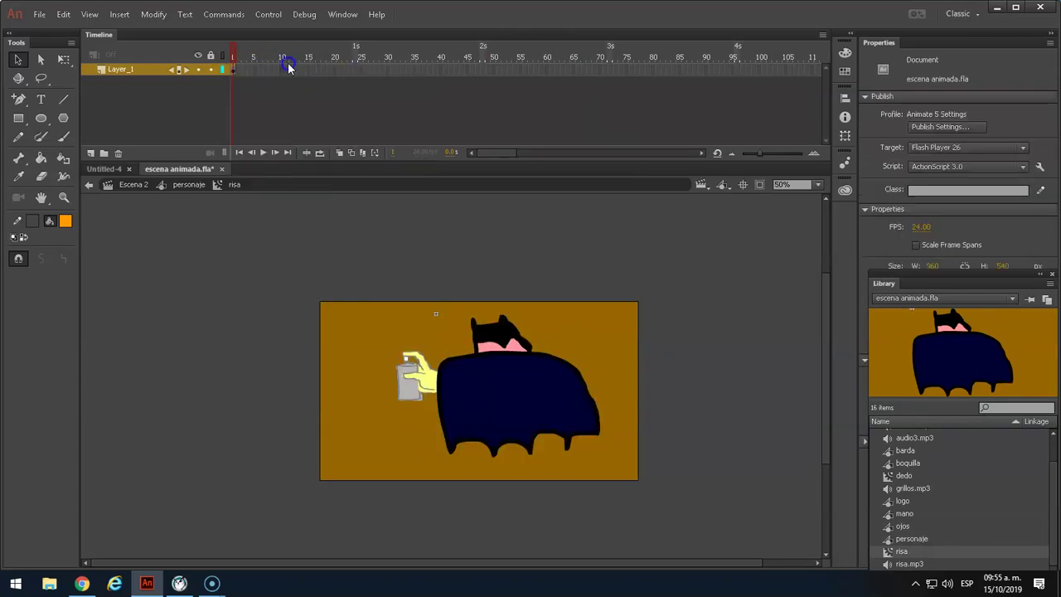
{"action": "right_click", "coordinate": [234, 73]}
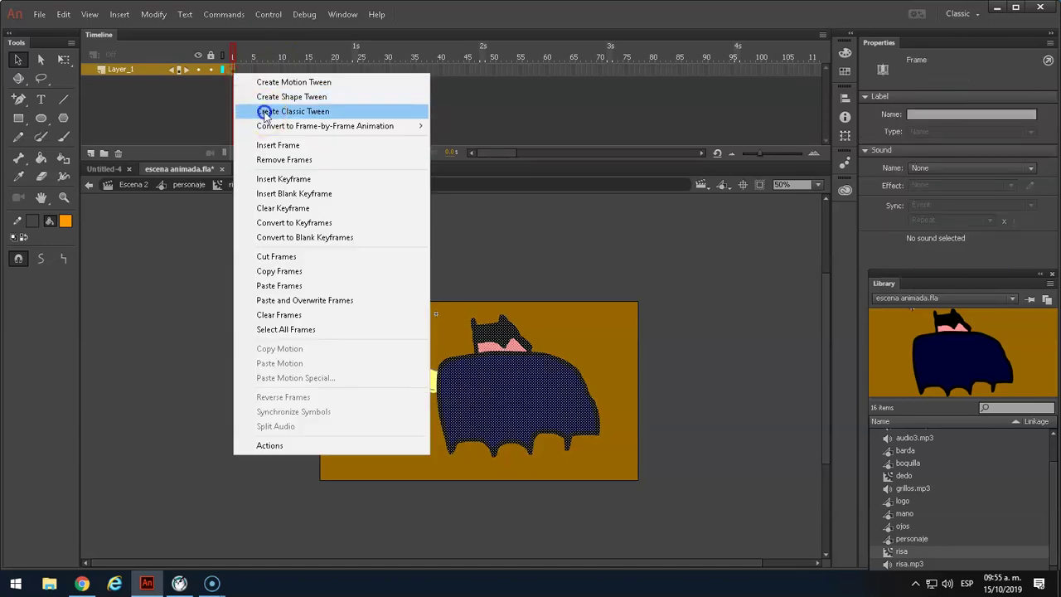
{"action": "left_click", "coordinate": [265, 113]}
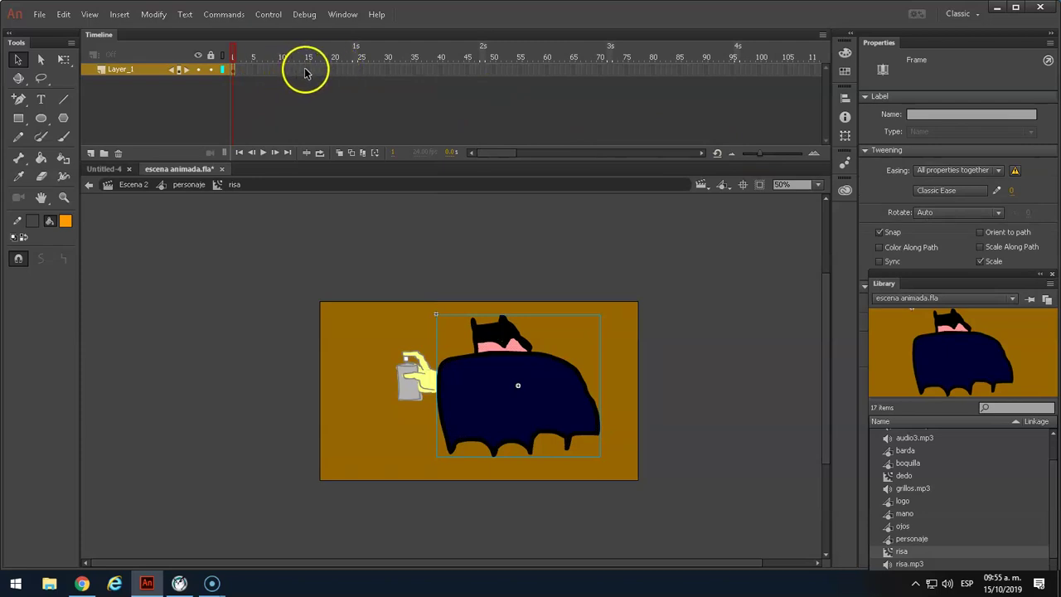
{"action": "left_click", "coordinate": [307, 70]}
{"action": "left_click", "coordinate": [266, 70]}
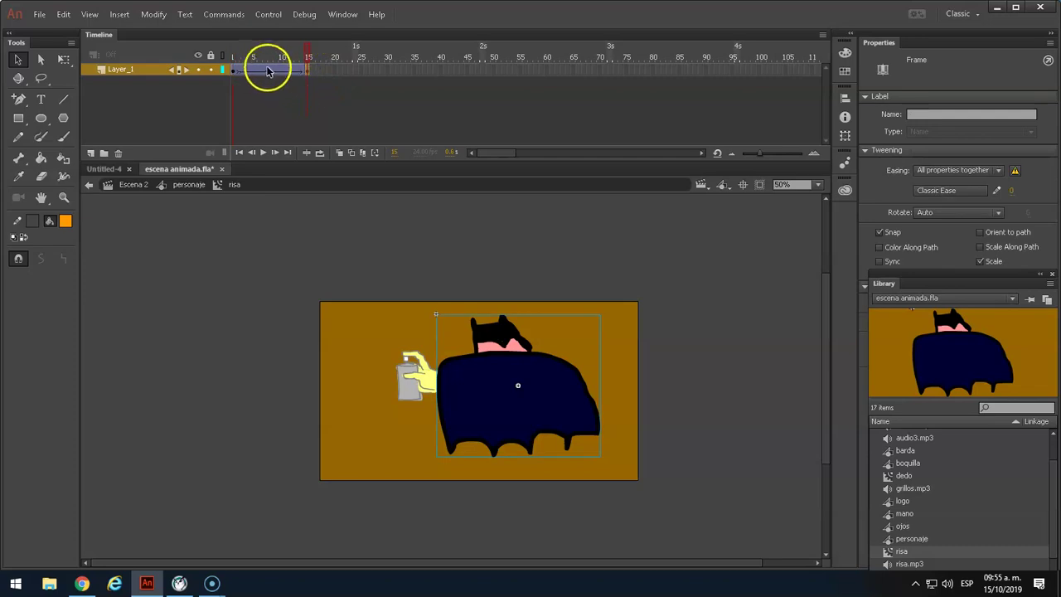
{"action": "left_click", "coordinate": [359, 187]}
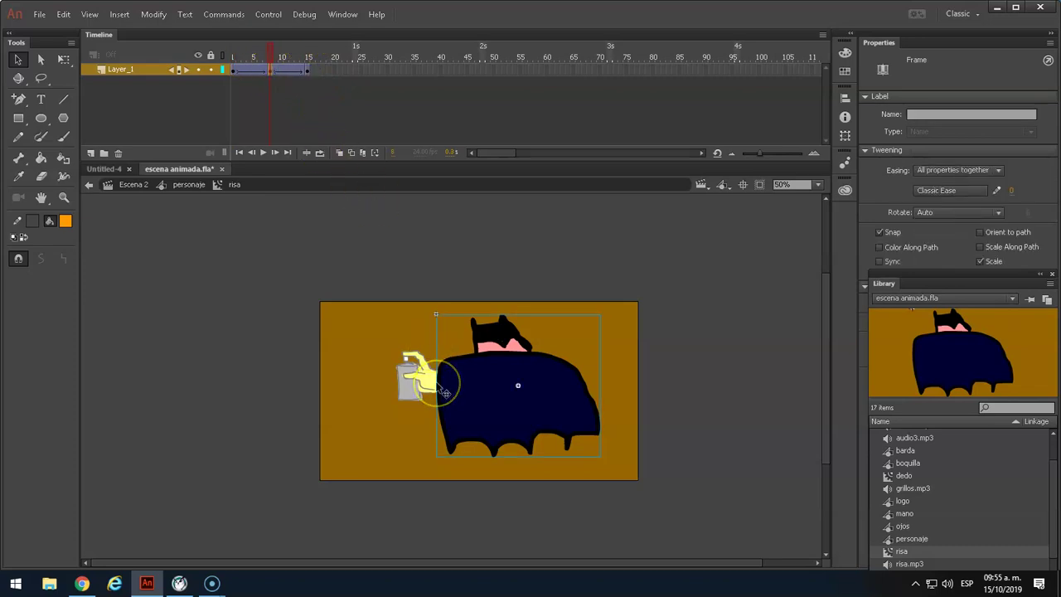
Nudge the character slightly downward at the frame 8 keyframe and scrub back to frame 1 to check the motion.
{"action": "key", "text": "Down"}
{"action": "key", "text": "Down"}
{"action": "key", "text": "Down"}
{"action": "key", "text": "Down"}
{"action": "key", "text": "Down"}
{"action": "key", "text": "Down"}
{"action": "key", "text": "Down"}
{"action": "key", "text": "Down"}
{"action": "key", "text": "Down"}
{"action": "key", "text": "Down"}
{"action": "key", "text": "Down"}
{"action": "key", "text": "Down"}
{"action": "key", "text": "Down"}
{"action": "key", "text": "Down"}
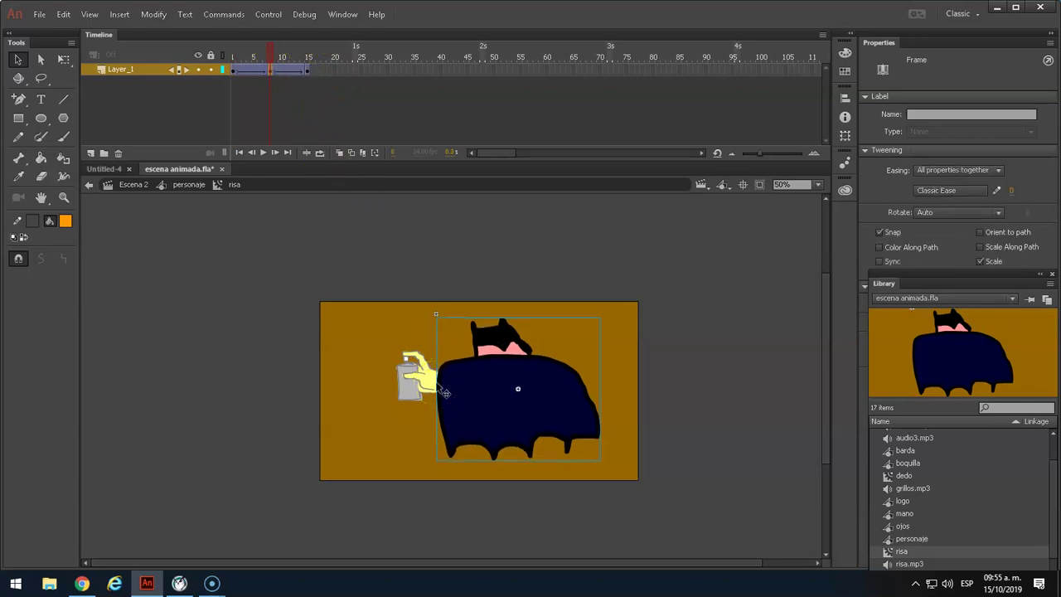
{"action": "left_click_drag", "start_coordinate": [279, 51], "coordinate": [239, 81]}
Return to Escena 2 to inspect the eyes on the character, and reopen the risa clip inside personaje to review its tween.
{"action": "left_click", "coordinate": [190, 184]}
{"action": "left_click", "coordinate": [456, 348]}
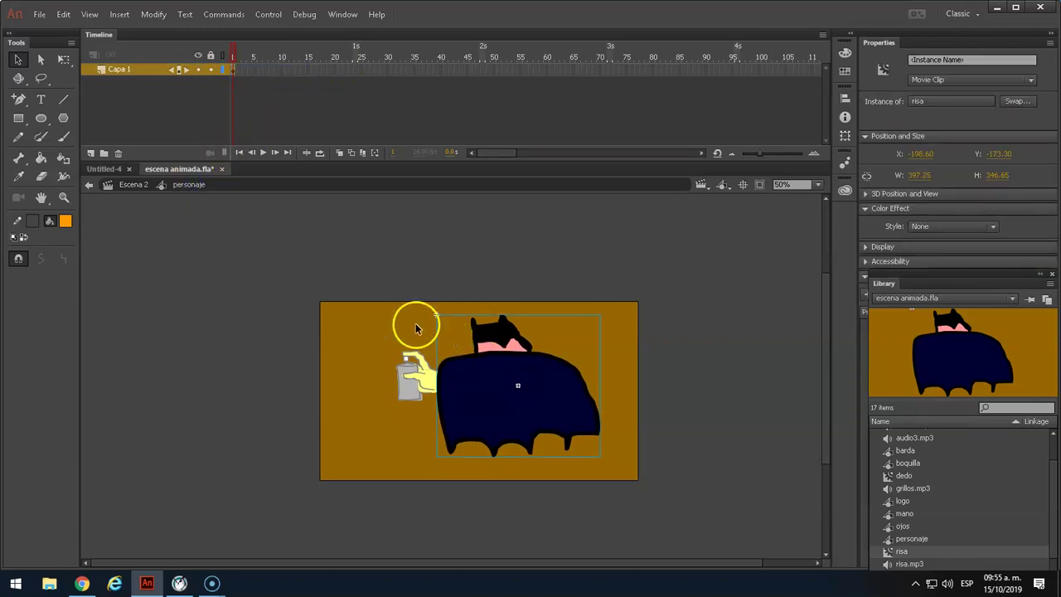
{"action": "double_click", "coordinate": [376, 324]}
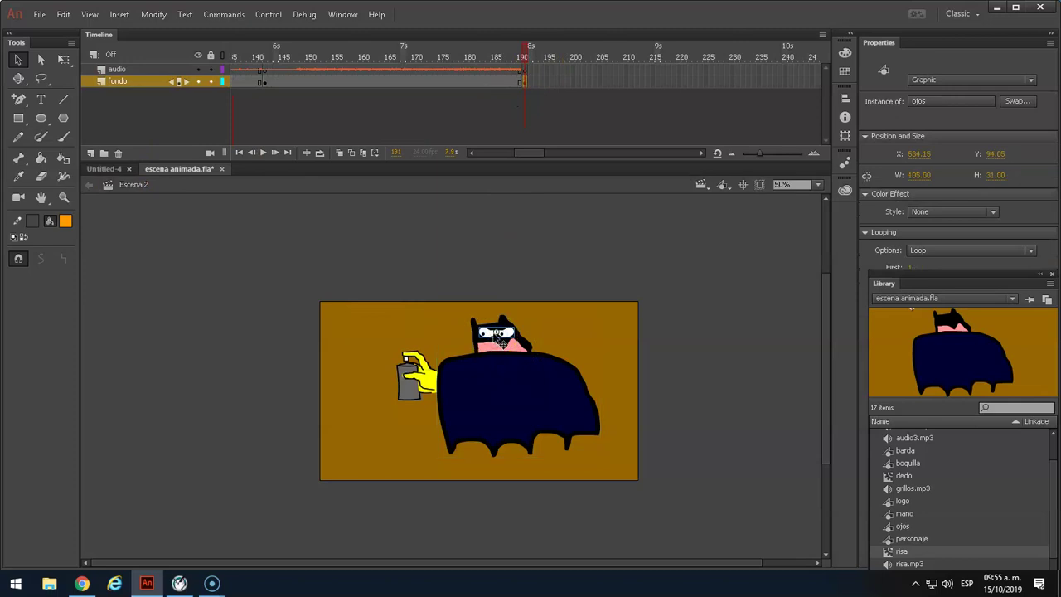
{"action": "left_click", "coordinate": [498, 338]}
{"action": "double_click", "coordinate": [514, 374]}
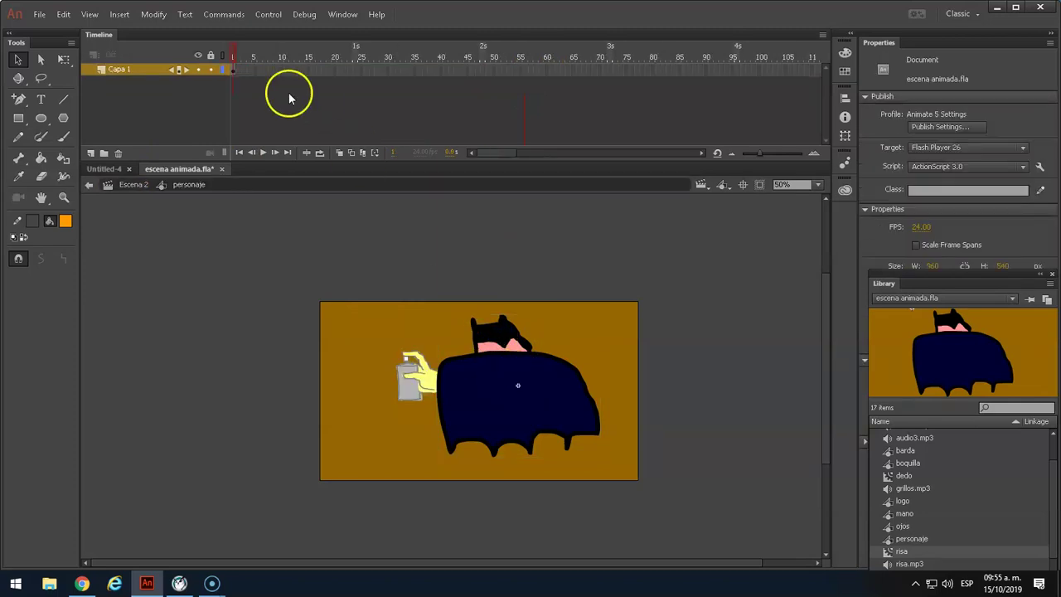
{"action": "double_click", "coordinate": [505, 367]}
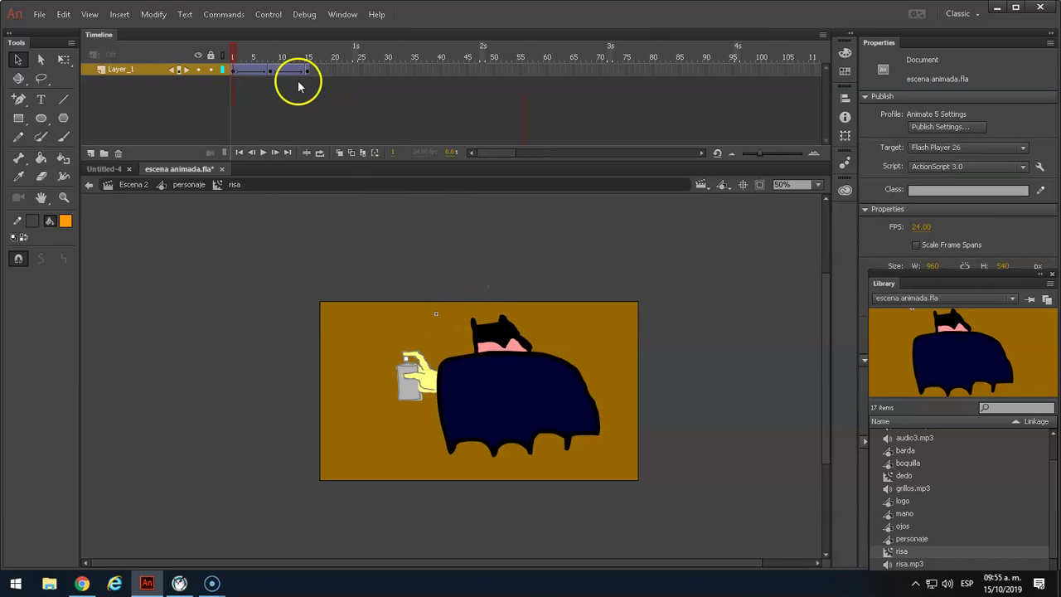
{"action": "left_click_drag", "start_coordinate": [234, 52], "coordinate": [235, 60]}
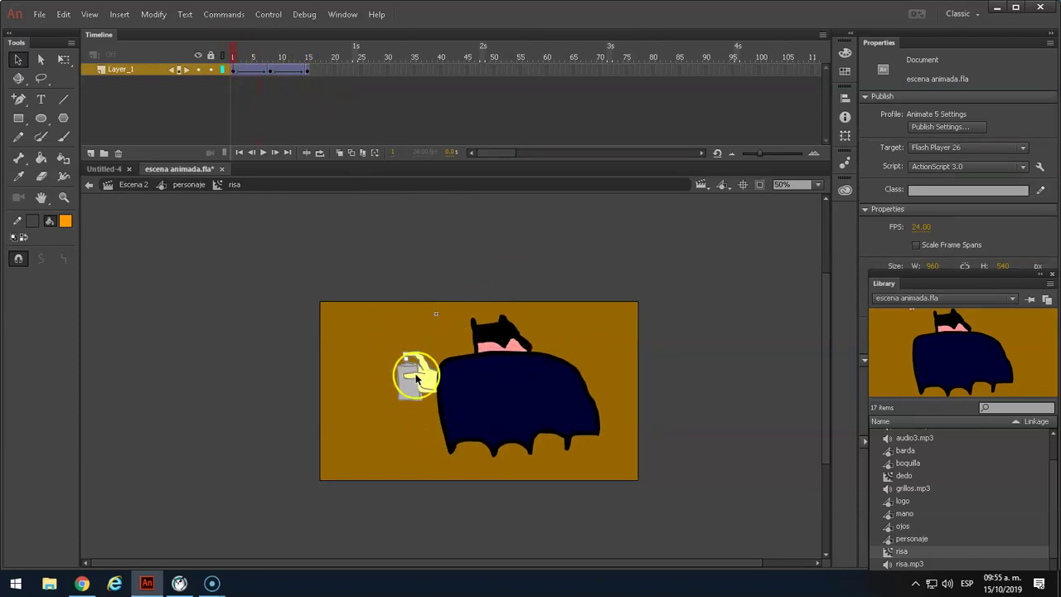
Rename the tweened layer of the risa clip as bat and add a new layer above it named ojos.
{"action": "double_click", "coordinate": [123, 69]}
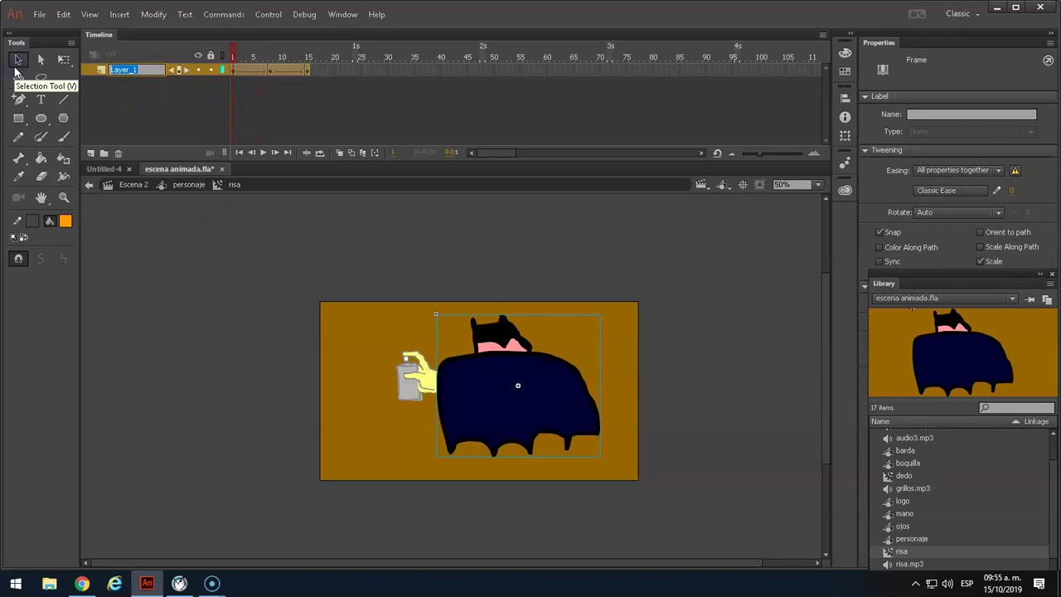
{"action": "type", "text": "bat"}
{"action": "left_click", "coordinate": [88, 155]}
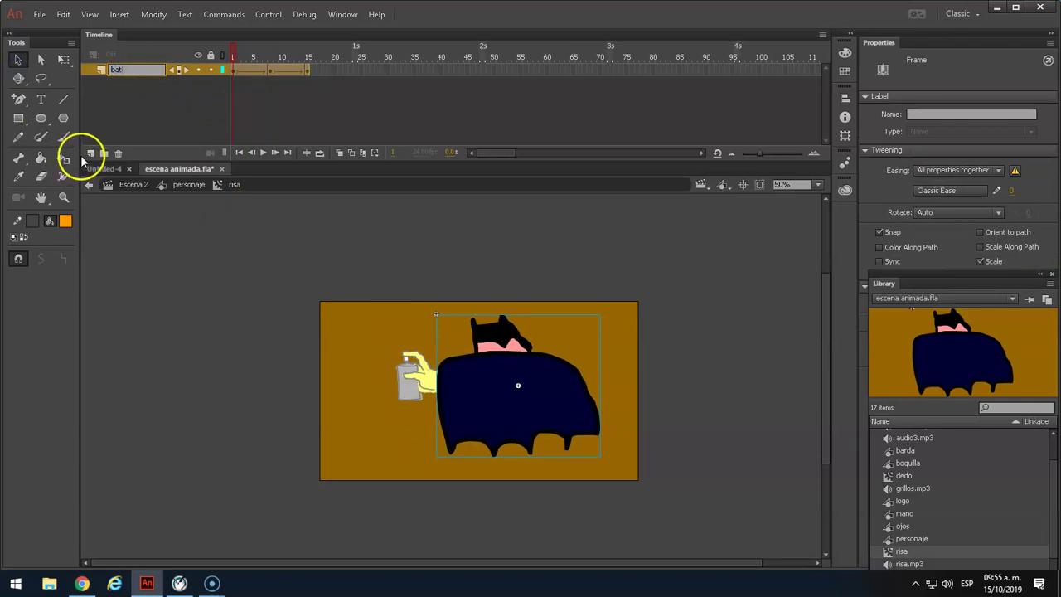
{"action": "double_click", "coordinate": [119, 71]}
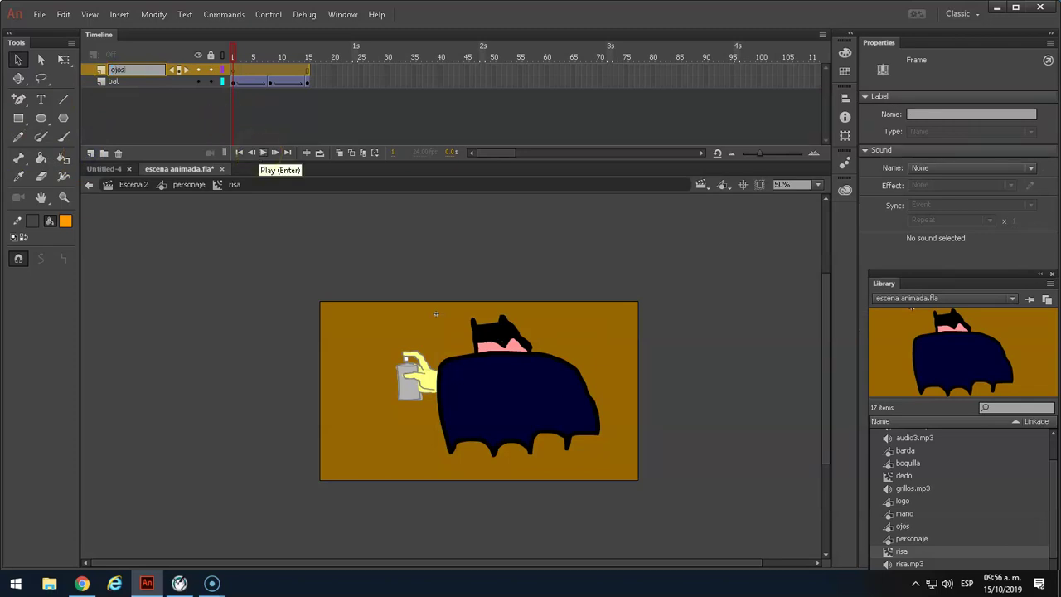
{"action": "left_click", "coordinate": [262, 315]}
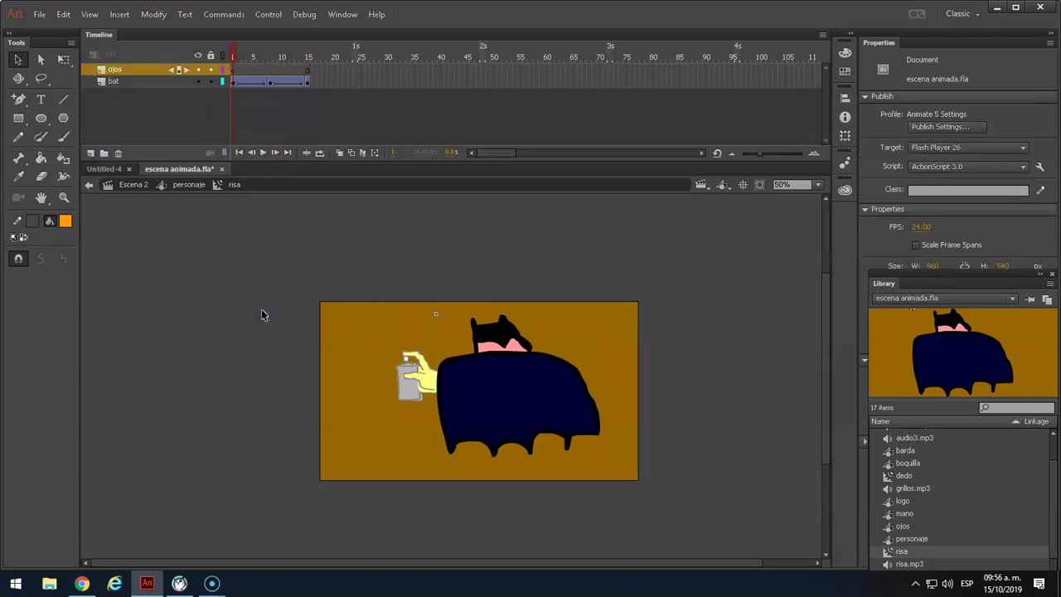
Paste the eyes symbol into the ojos layer at frame 1 and place it on the bat character's mask.
{"action": "key", "text": "ctrl+v"}
{"action": "left_click_drag", "start_coordinate": [474, 379], "coordinate": [509, 334]}
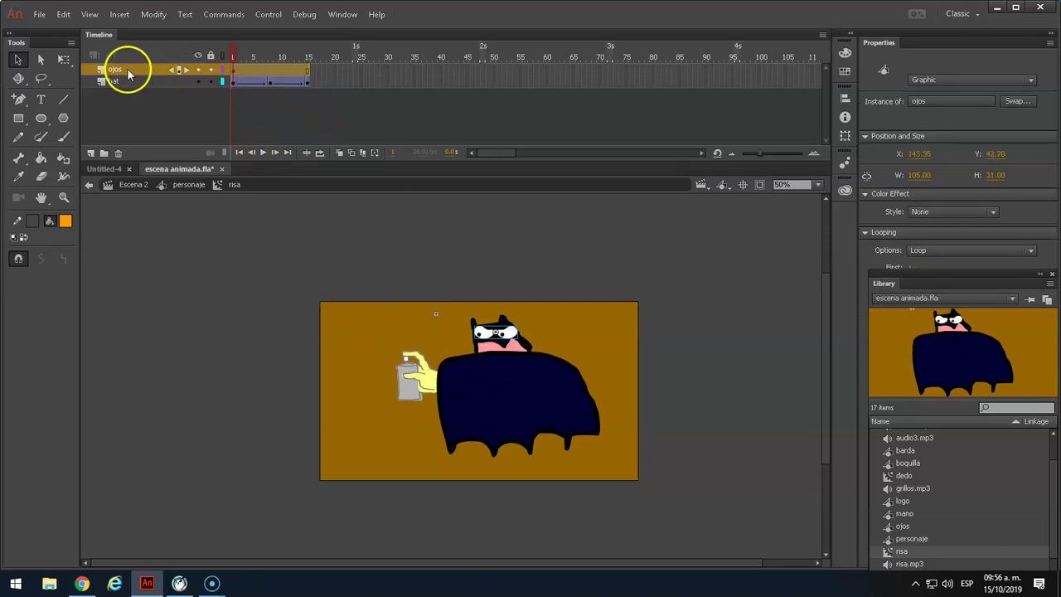
{"action": "double_click", "coordinate": [514, 330]}
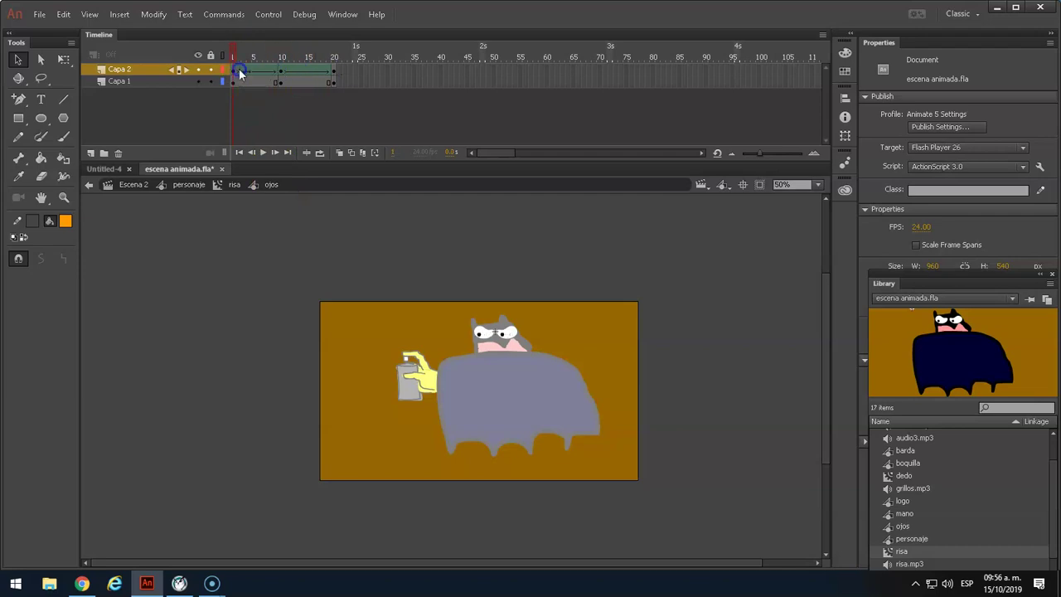
{"action": "double_click", "coordinate": [323, 274]}
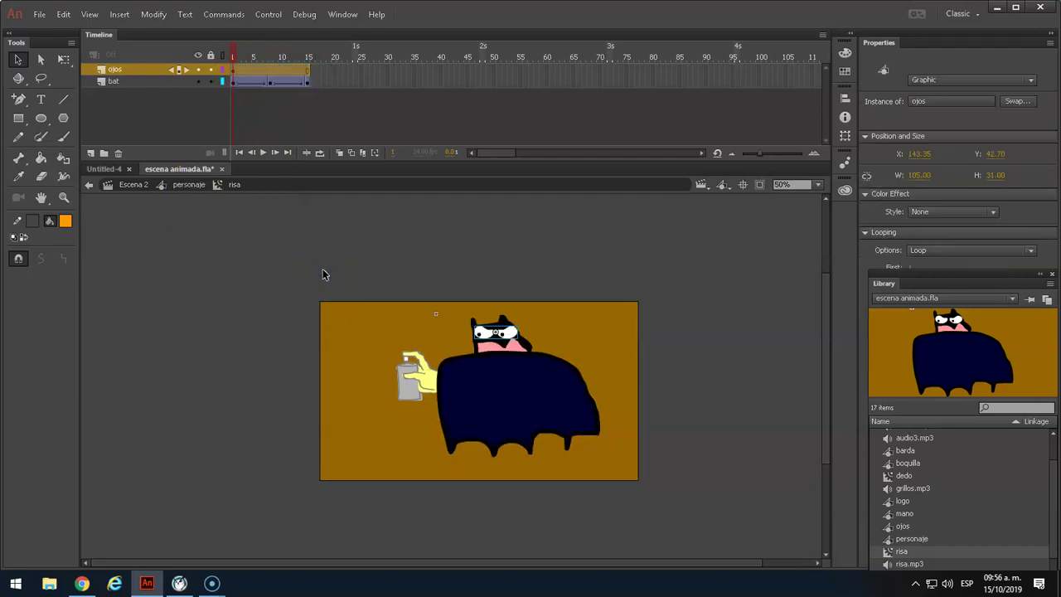
Rotate the eyes to match the head's tilt, shrink them to about 89 by 36 px, and centre them on the mask.
{"action": "left_click", "coordinate": [393, 300]}
{"action": "left_click", "coordinate": [502, 313]}
{"action": "key", "text": "ctrl+4"}
{"action": "left_click", "coordinate": [568, 372]}
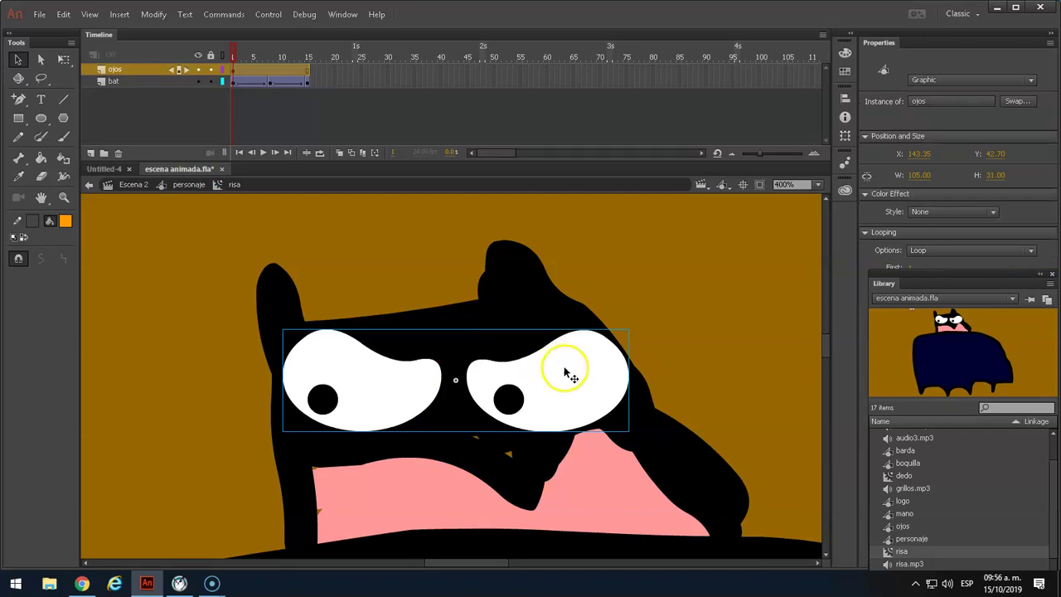
{"action": "key", "text": "q"}
{"action": "left_click_drag", "start_coordinate": [642, 313], "coordinate": [654, 290]}
{"action": "left_click_drag", "start_coordinate": [533, 371], "coordinate": [542, 378]}
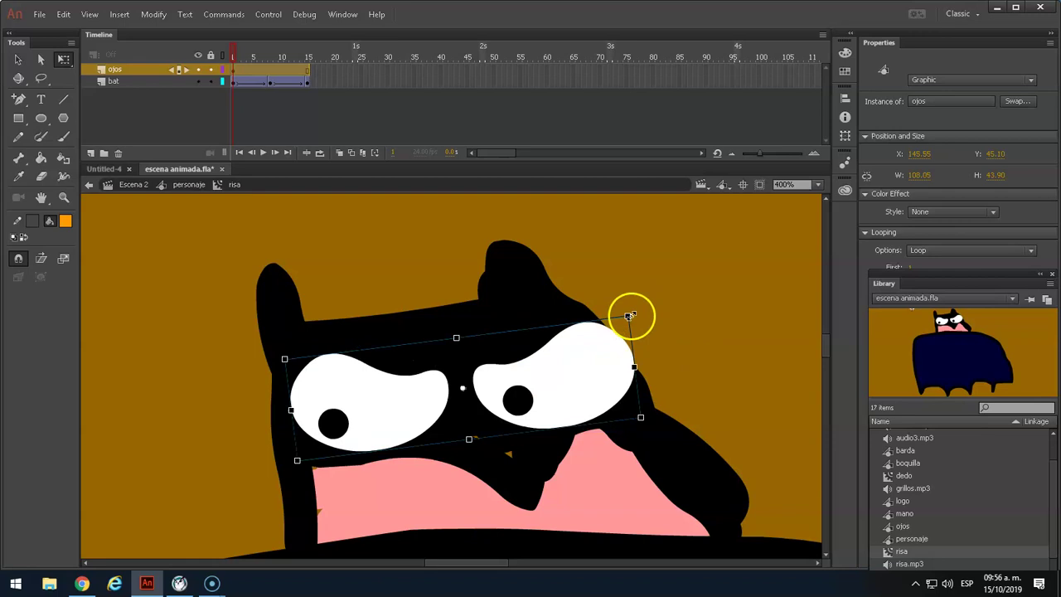
{"action": "left_click_drag", "start_coordinate": [631, 314], "coordinate": [584, 375]}
{"action": "key", "text": "ctrl+minus"}
{"action": "key", "text": "ctrl+minus"}
{"action": "key", "text": "ctrl+minus"}
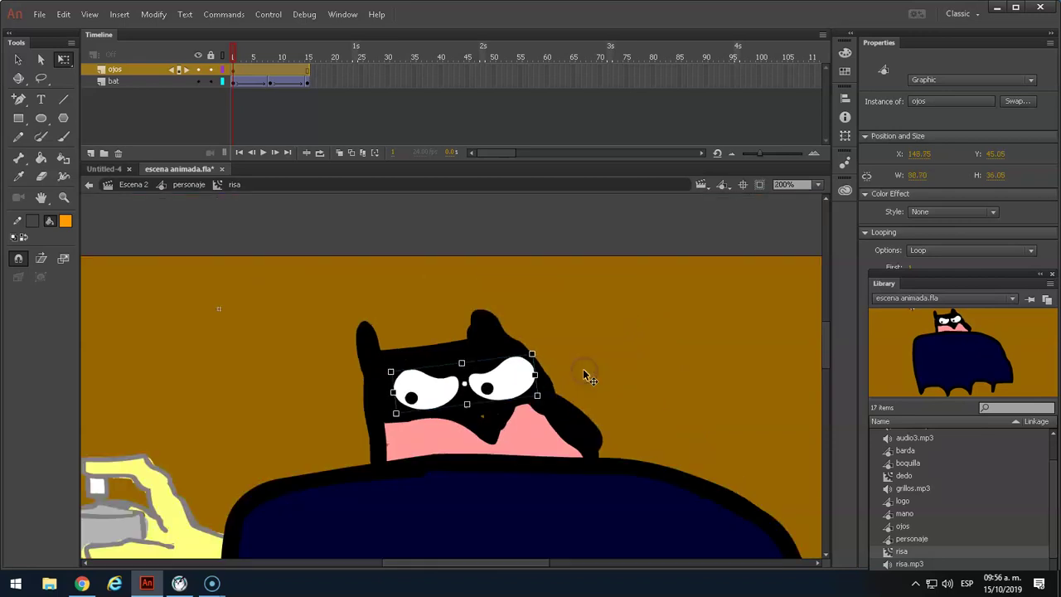
{"action": "left_click", "coordinate": [583, 368]}
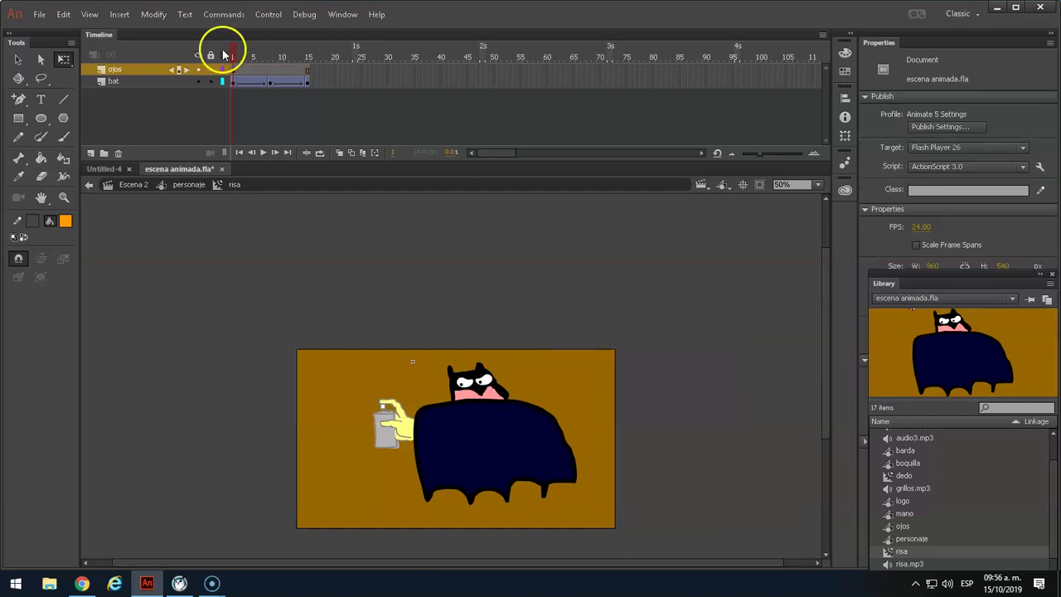
Create a classic tween on the ojos layer inside the risa symbol, starting at frame 1.
{"action": "left_click", "coordinate": [188, 185]}
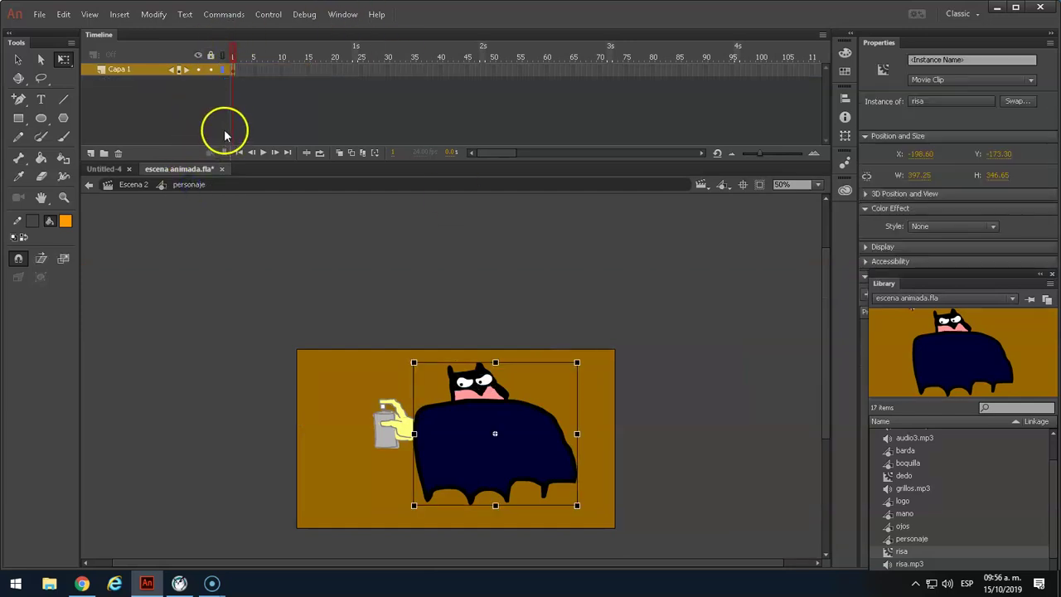
{"action": "left_click", "coordinate": [189, 182]}
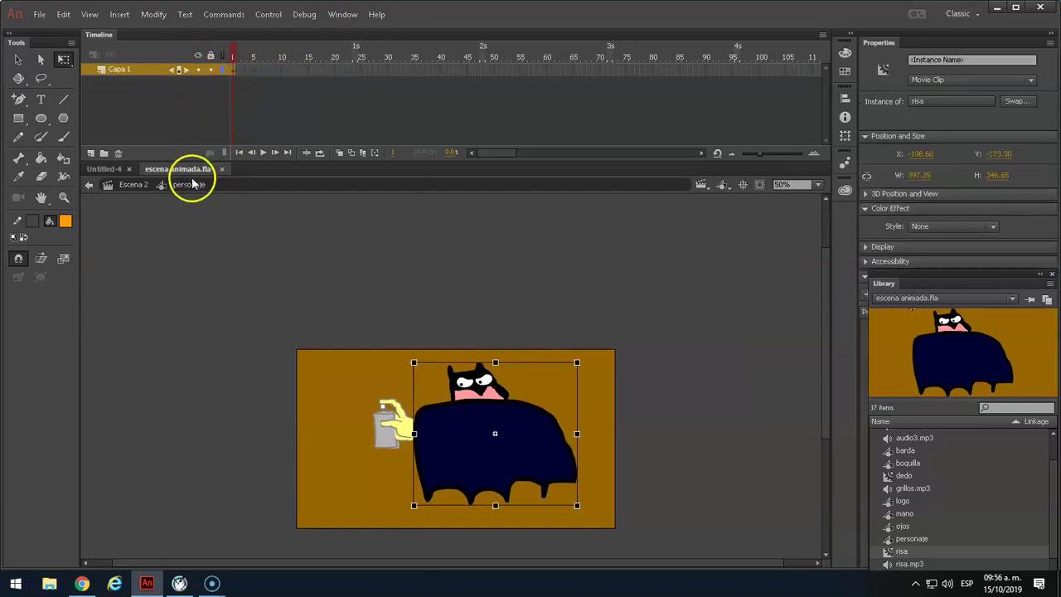
{"action": "double_click", "coordinate": [469, 421]}
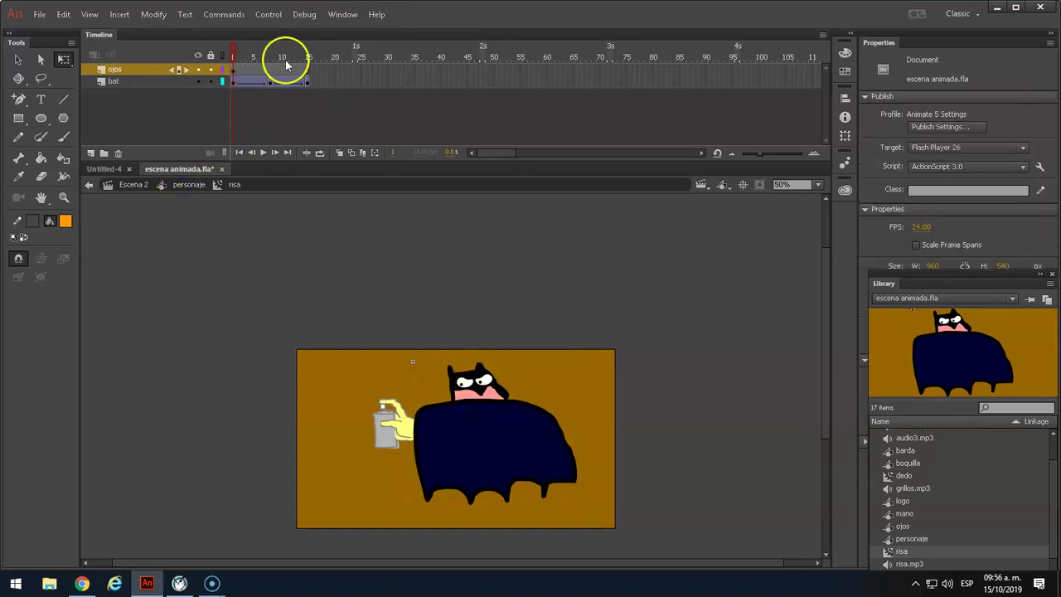
{"action": "mouse_move", "coordinate": [232, 42]}
{"action": "left_mouse_down"}
{"action": "mouse_move", "coordinate": [284, 52]}
{"action": "mouse_move", "coordinate": [241, 60]}
{"action": "left_mouse_up"}
{"action": "left_click", "coordinate": [155, 71]}
{"action": "right_click", "coordinate": [237, 72]}
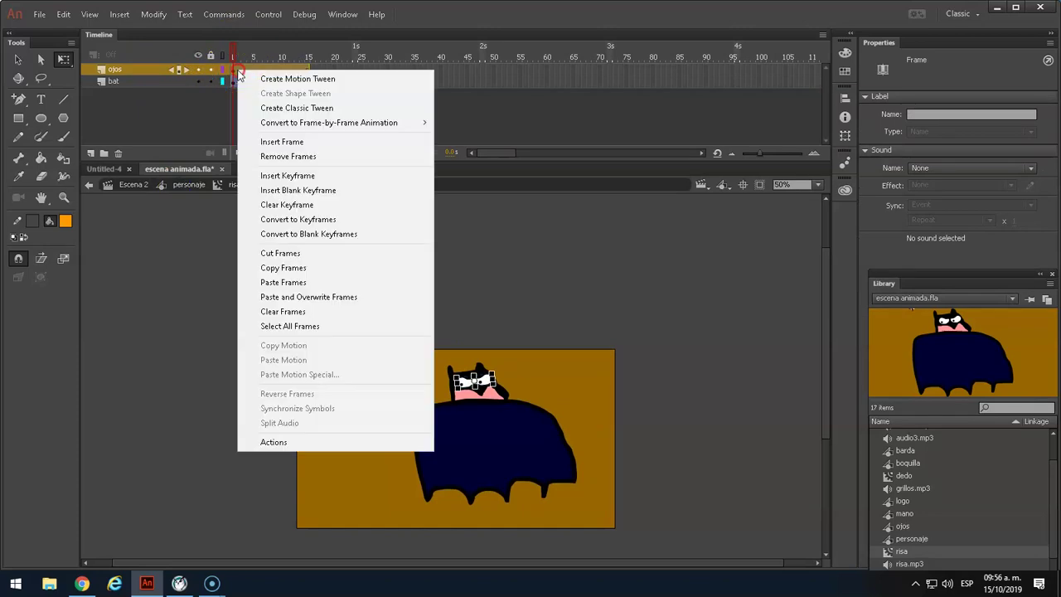
{"action": "left_click", "coordinate": [297, 107]}
Add ojos keyframes at frames 15 and 8, lower the eyes with the head at frame 8, and preview the motion.
{"action": "left_click_drag", "start_coordinate": [237, 72], "coordinate": [304, 75]}
{"action": "left_click", "coordinate": [308, 71]}
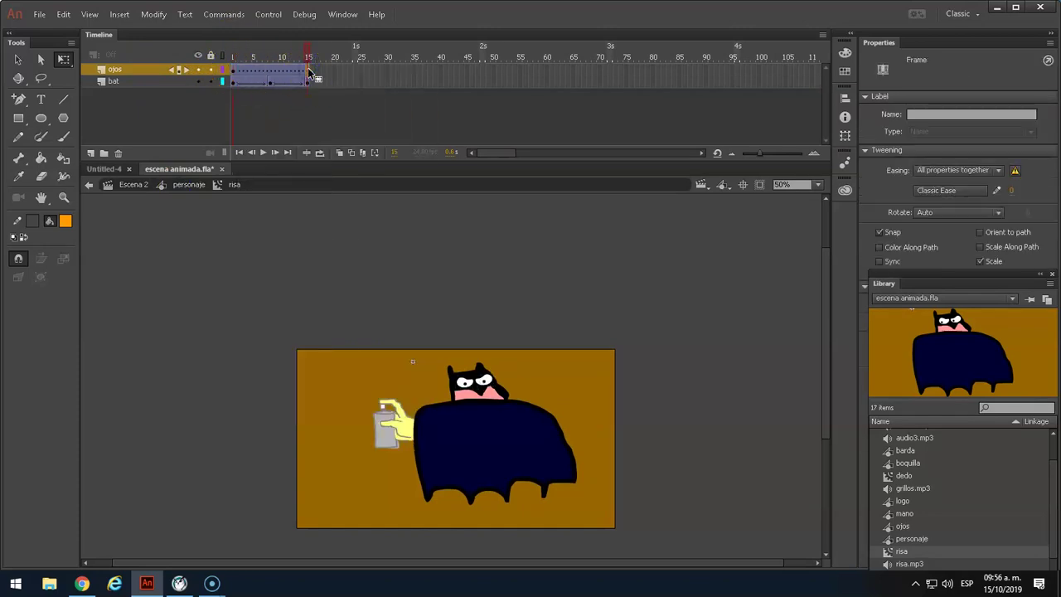
{"action": "left_click", "coordinate": [277, 73]}
{"action": "left_click", "coordinate": [271, 73]}
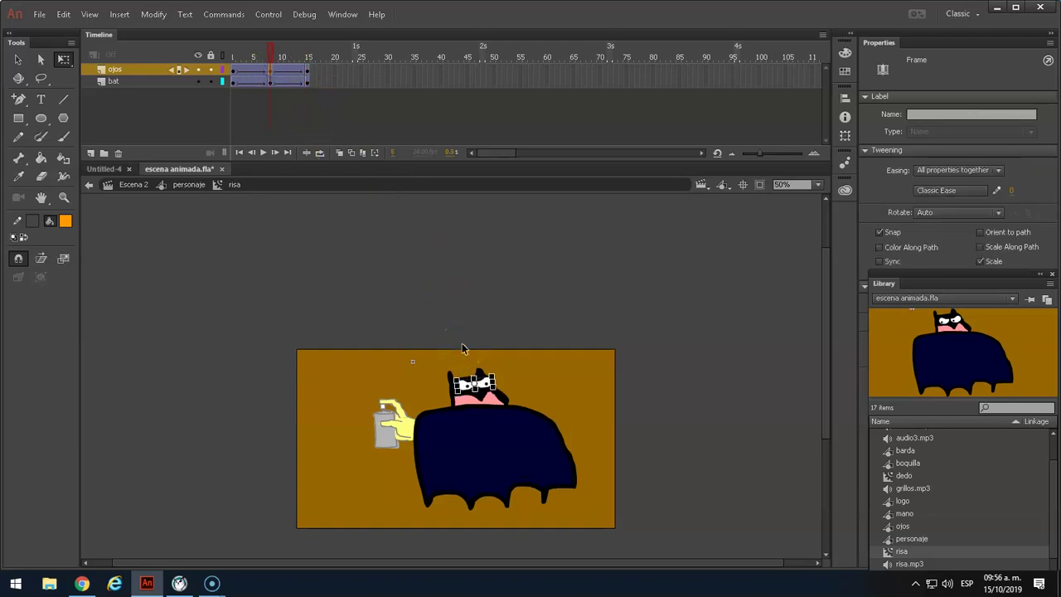
{"action": "left_click", "coordinate": [450, 202]}
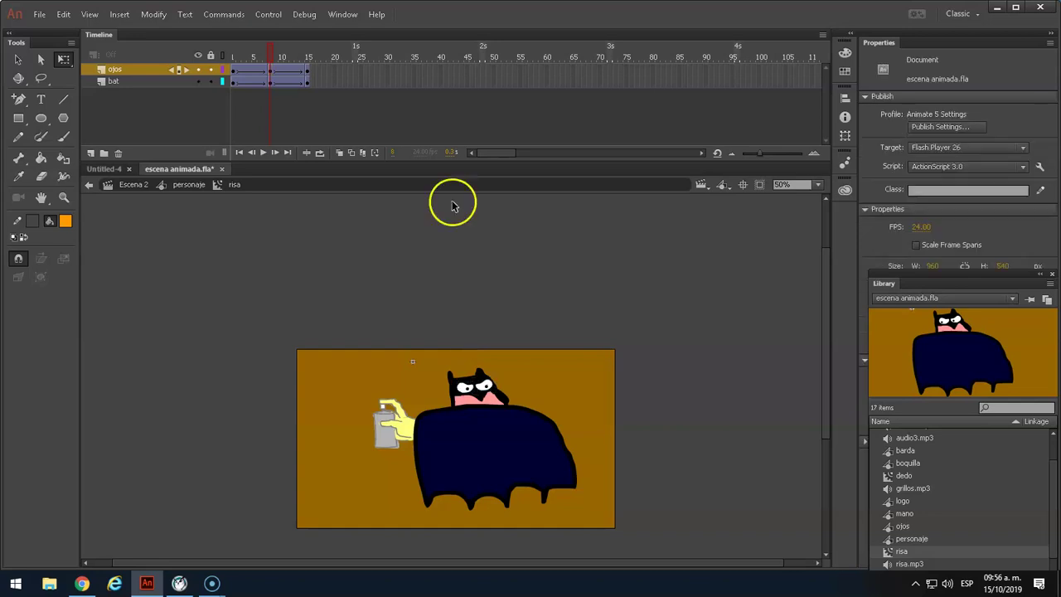
{"action": "left_click", "coordinate": [233, 57]}
{"action": "left_click_drag", "start_coordinate": [233, 57], "coordinate": [322, 67]}
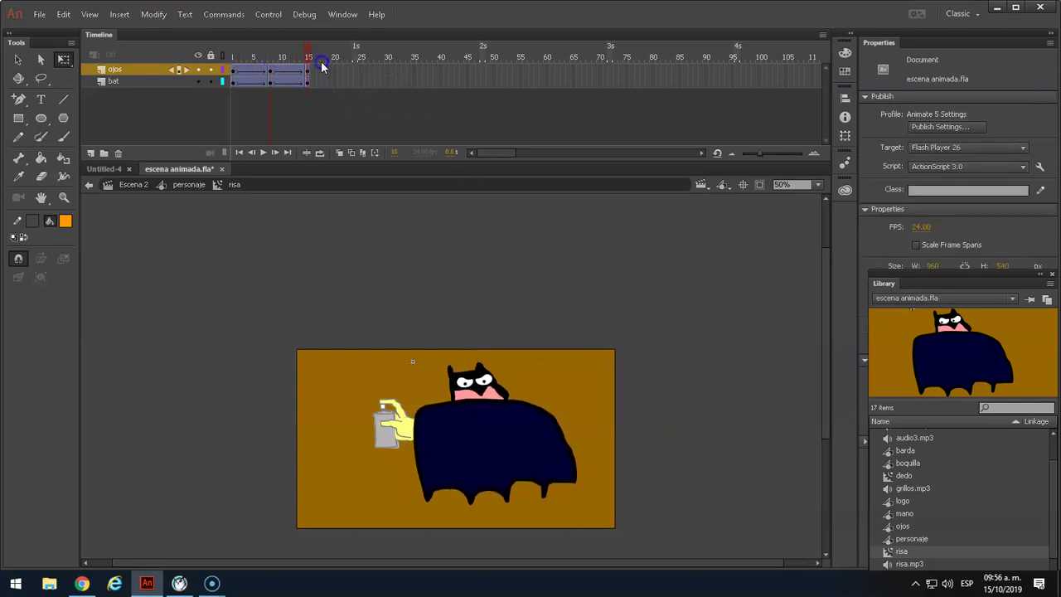
Return to Escena 2 and copy the barda background from frame 96 of the fondo layer.
{"action": "left_click", "coordinate": [189, 185]}
{"action": "left_click", "coordinate": [126, 186]}
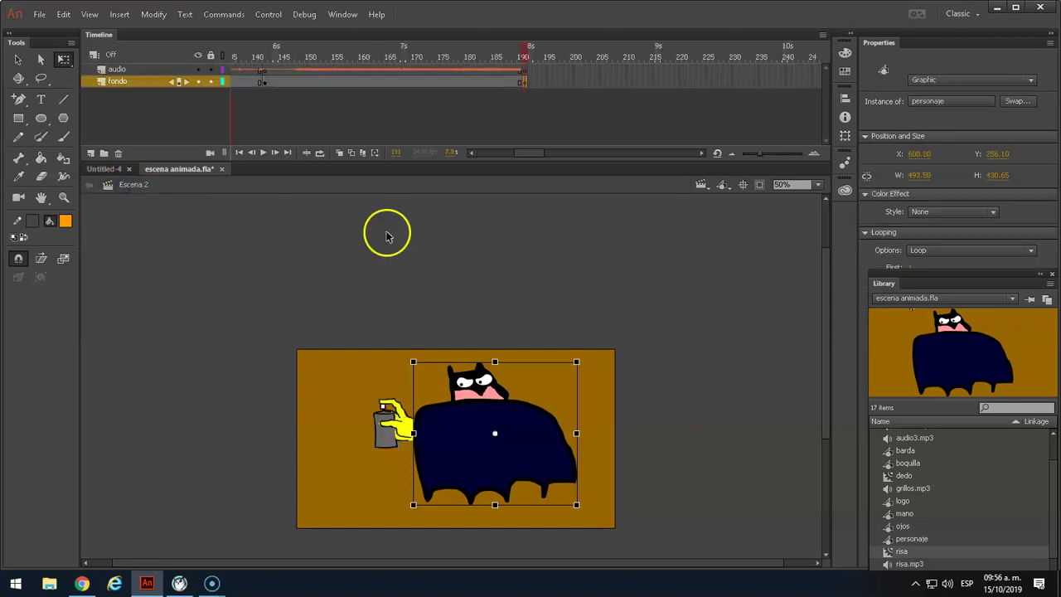
{"action": "left_click", "coordinate": [523, 58]}
{"action": "left_click_drag", "start_coordinate": [523, 59], "coordinate": [528, 59]}
{"action": "left_click", "coordinate": [524, 81]}
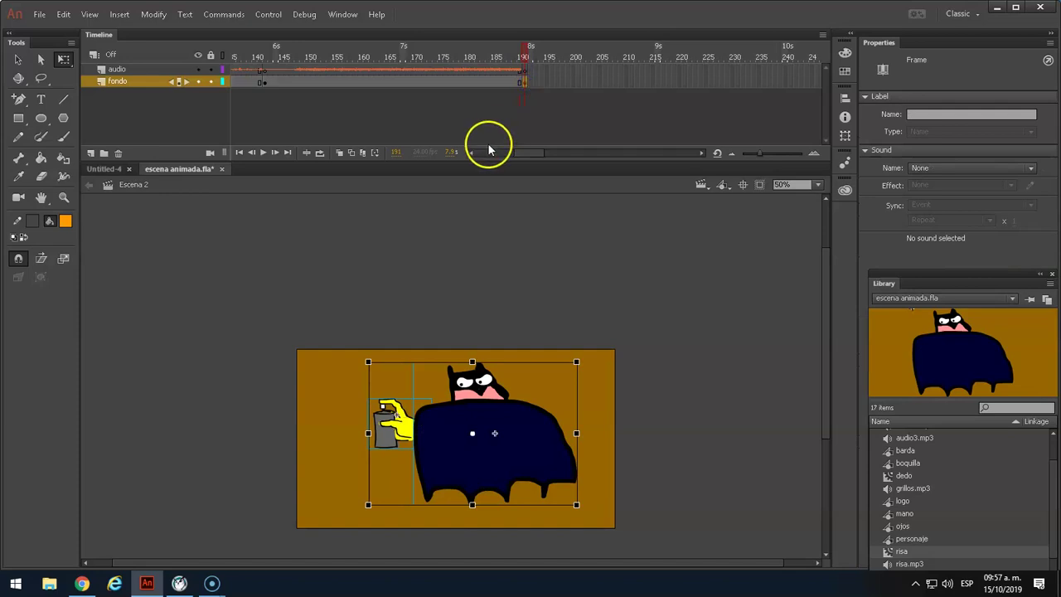
{"action": "left_click", "coordinate": [513, 93]}
{"action": "left_click", "coordinate": [525, 84]}
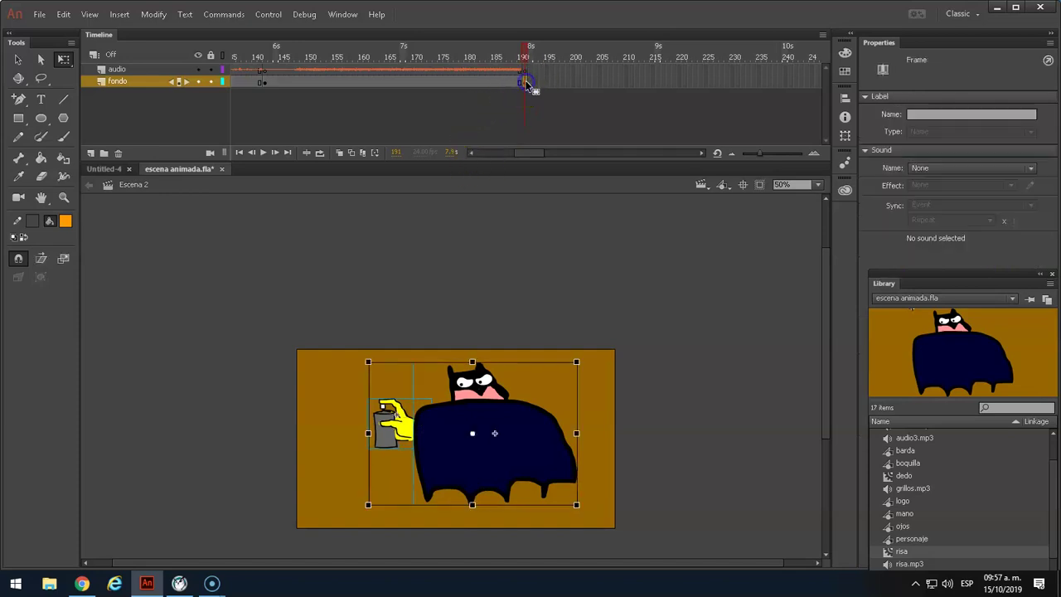
{"action": "left_click_drag", "start_coordinate": [530, 156], "coordinate": [509, 159]}
{"action": "mouse_move", "coordinate": [394, 108]}
{"action": "left_mouse_down"}
{"action": "mouse_move", "coordinate": [353, 89]}
{"action": "mouse_move", "coordinate": [440, 82]}
{"action": "left_mouse_up"}
{"action": "left_click", "coordinate": [484, 83]}
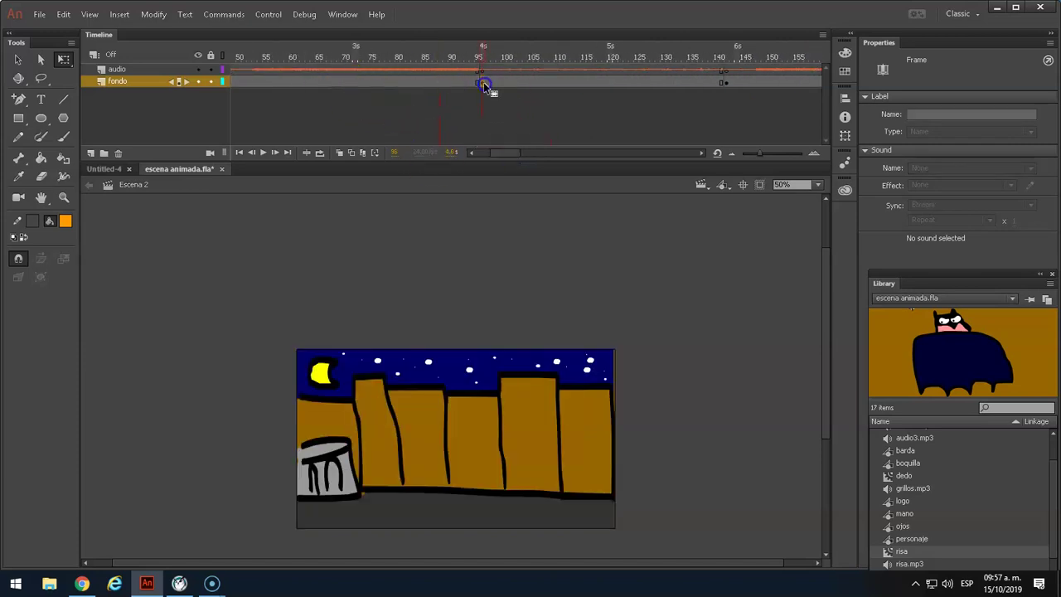
{"action": "right_click", "coordinate": [485, 85]}
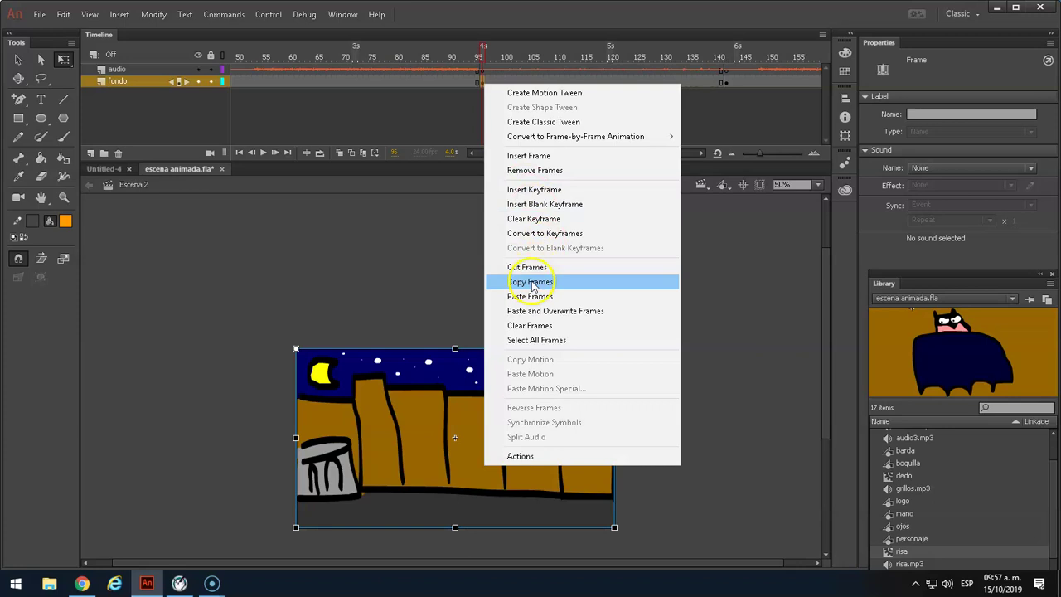
{"action": "left_click", "coordinate": [435, 265]}
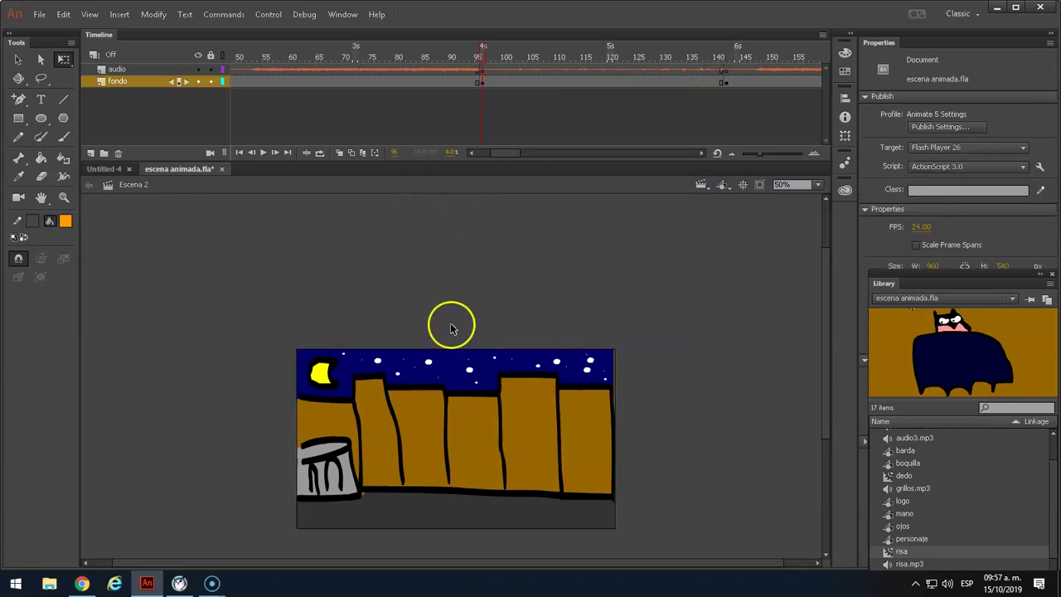
{"action": "left_click", "coordinate": [489, 369]}
Paste the barda background in place at frame 191 of the fondo layer.
{"action": "left_click_drag", "start_coordinate": [483, 43], "coordinate": [508, 59]}
{"action": "left_click_drag", "start_coordinate": [651, 51], "coordinate": [779, 52]}
{"action": "left_click", "coordinate": [355, 82]}
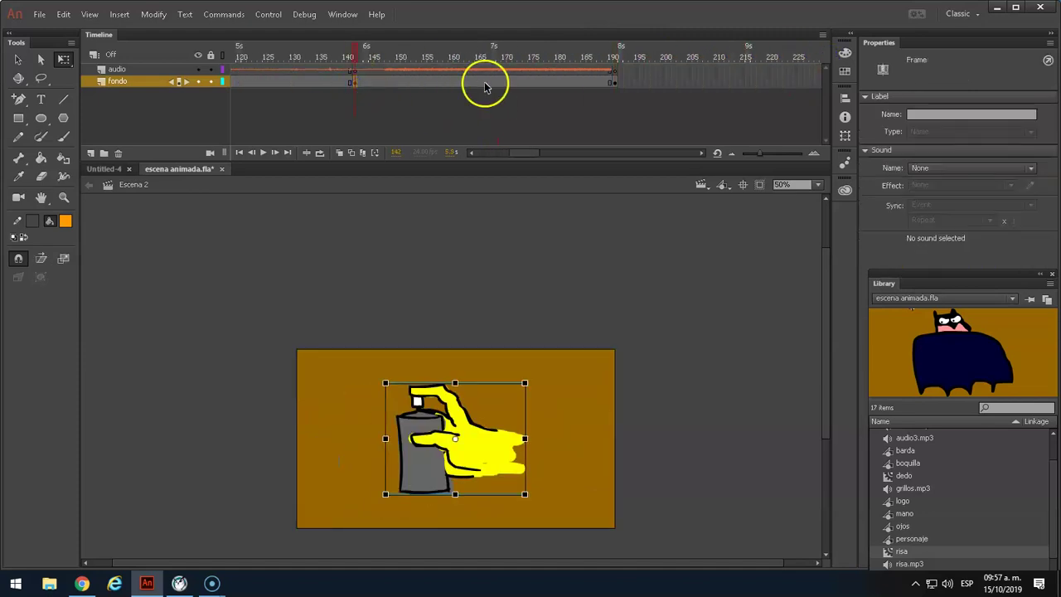
{"action": "left_click", "coordinate": [614, 86]}
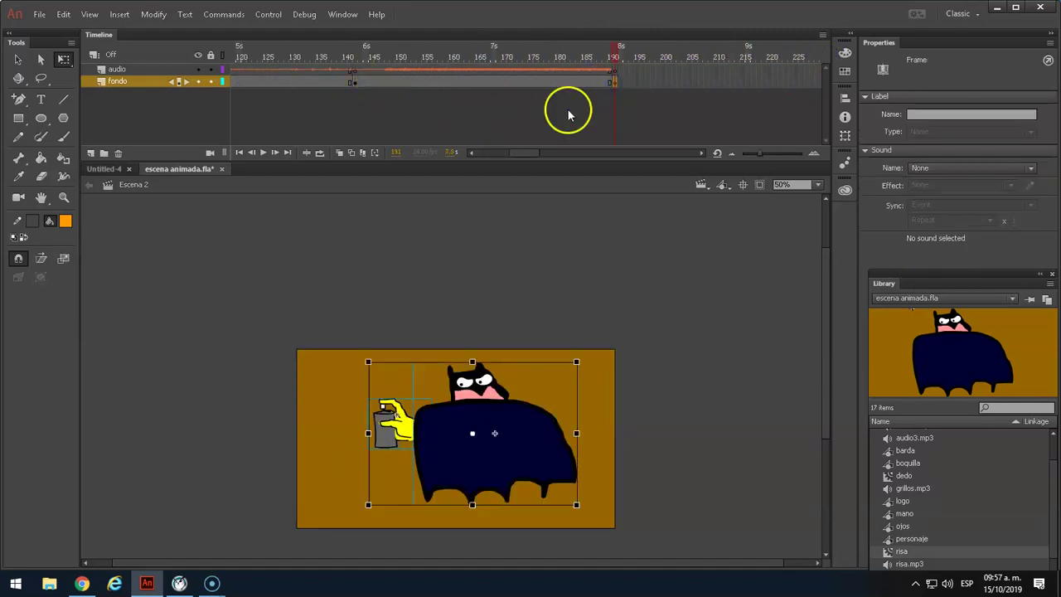
{"action": "left_click", "coordinate": [422, 111]}
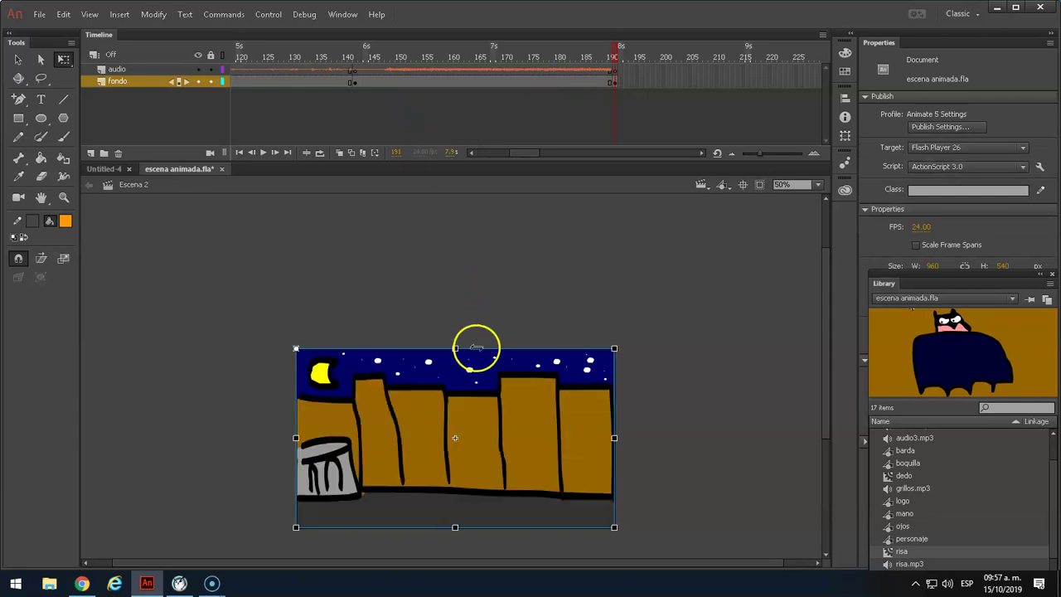
Send the pasted barda background to the back, behind the character and the spray can.
{"action": "right_click", "coordinate": [517, 352]}
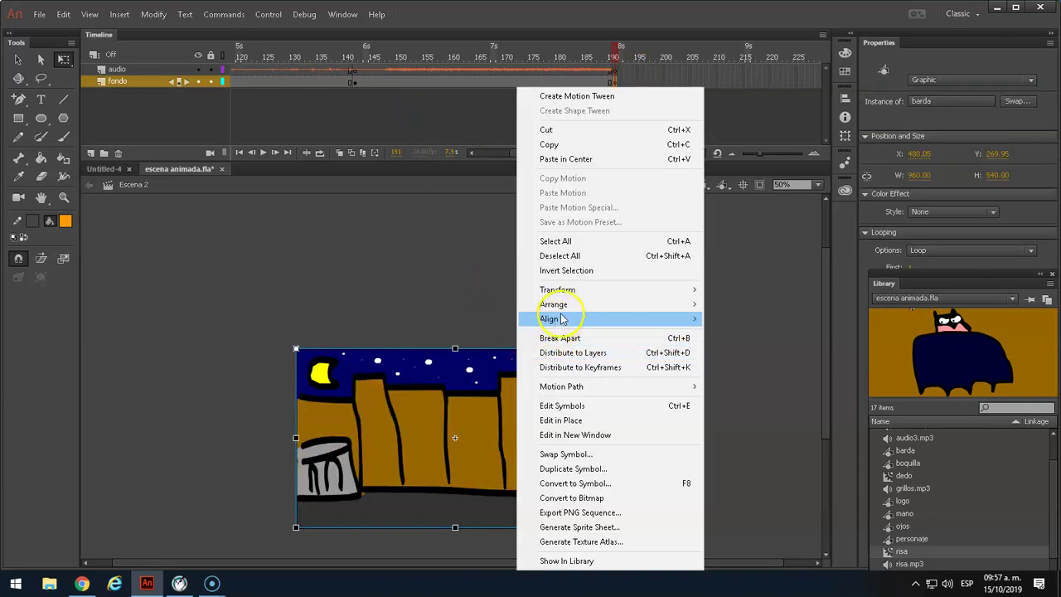
{"action": "mouse_move", "coordinate": [568, 307]}
{"action": "left_click", "coordinate": [750, 333]}
{"action": "left_click", "coordinate": [670, 315]}
{"action": "left_click", "coordinate": [493, 424]}
Add a new layer named sonido above the audio layer.
{"action": "mouse_move", "coordinate": [614, 47]}
{"action": "left_mouse_down"}
{"action": "mouse_move", "coordinate": [216, 57]}
{"action": "mouse_move", "coordinate": [763, 47]}
{"action": "mouse_move", "coordinate": [645, 60]}
{"action": "mouse_move", "coordinate": [339, 48]}
{"action": "mouse_move", "coordinate": [380, 58]}
{"action": "left_mouse_up"}
{"action": "left_click", "coordinate": [373, 71]}
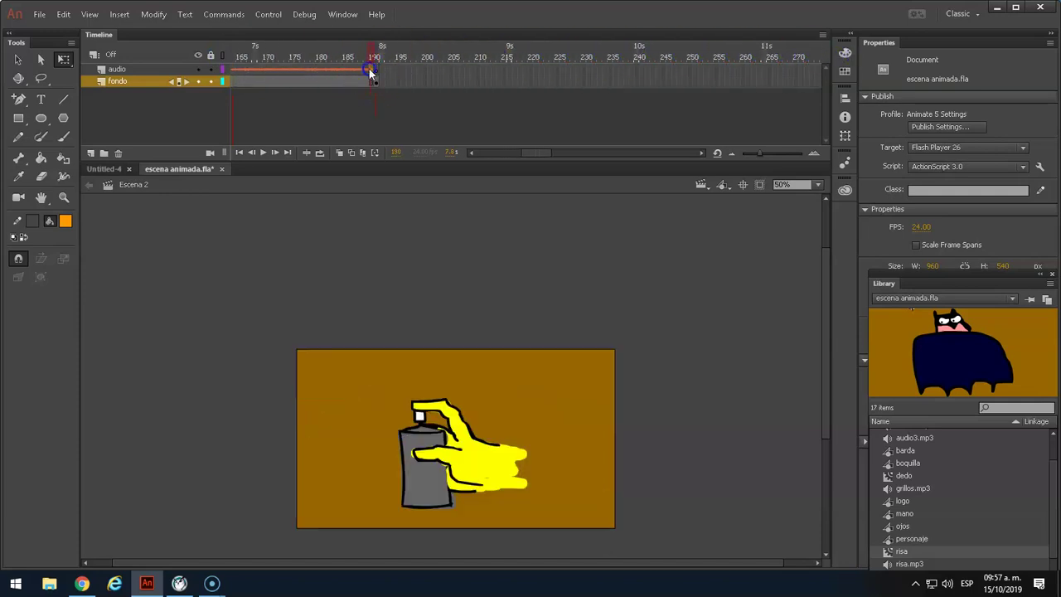
{"action": "left_click", "coordinate": [354, 274]}
{"action": "left_click_drag", "start_coordinate": [516, 153], "coordinate": [478, 158]}
{"action": "left_click", "coordinate": [91, 153]}
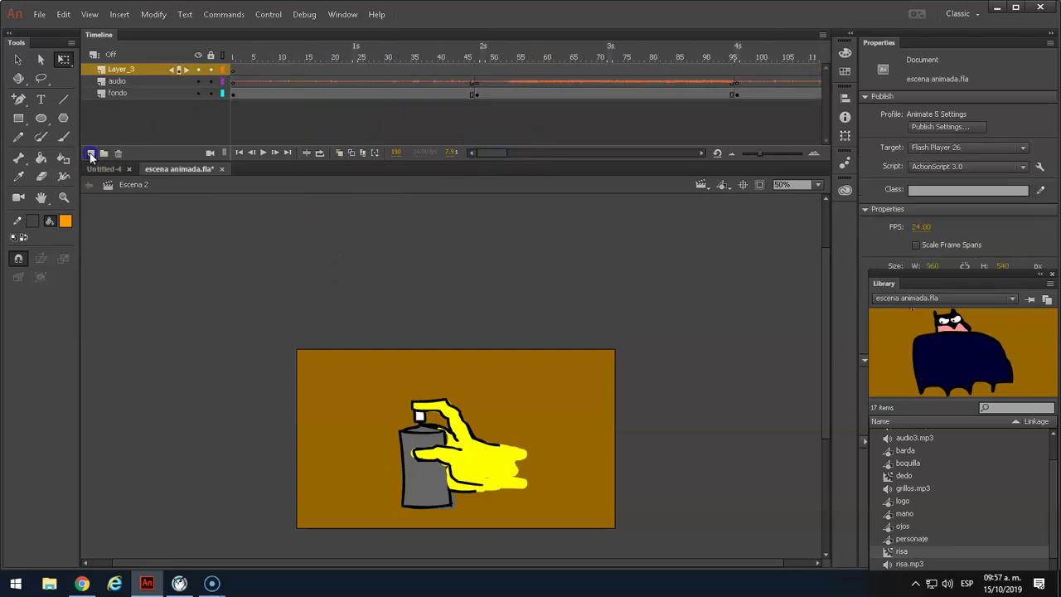
{"action": "double_click", "coordinate": [120, 70]}
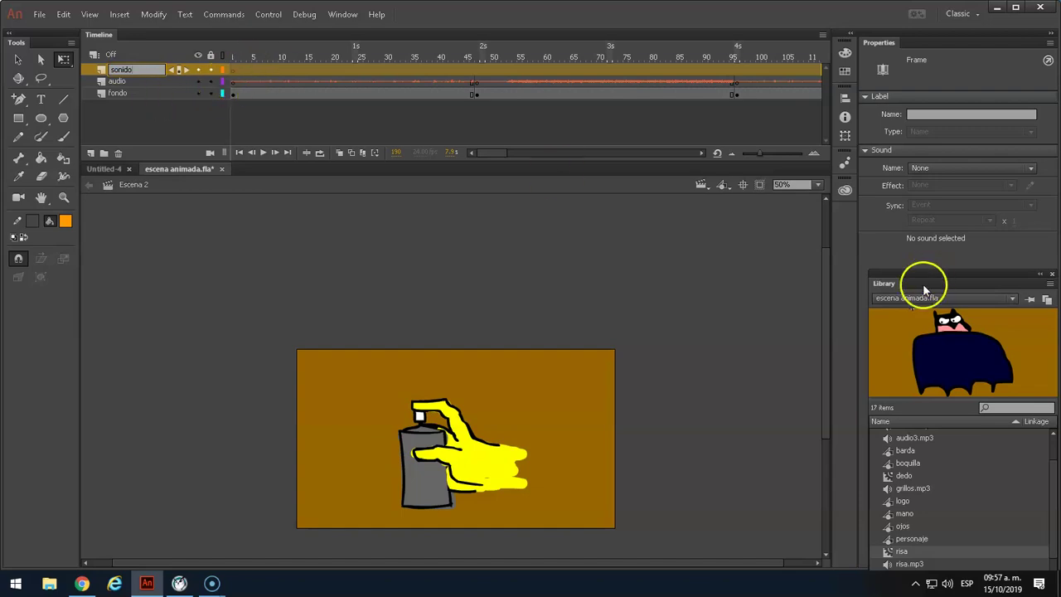
Place audio2.mp3 from the library on the sonido layer from frame 1 and play the scene.
{"action": "left_click_drag", "start_coordinate": [1051, 497], "coordinate": [1058, 514]}
{"action": "scroll", "coordinate": [1057, 502], "scroll_direction": "up", "scroll_amount": 3}
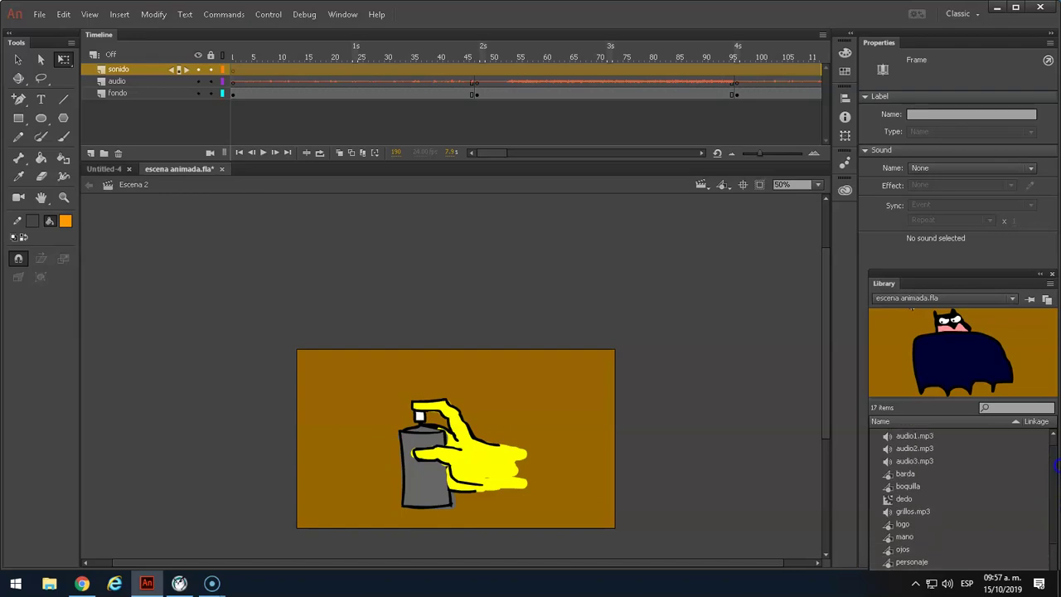
{"action": "left_click", "coordinate": [903, 458]}
{"action": "left_click_drag", "start_coordinate": [881, 459], "coordinate": [388, 335]}
{"action": "left_click", "coordinate": [245, 73]}
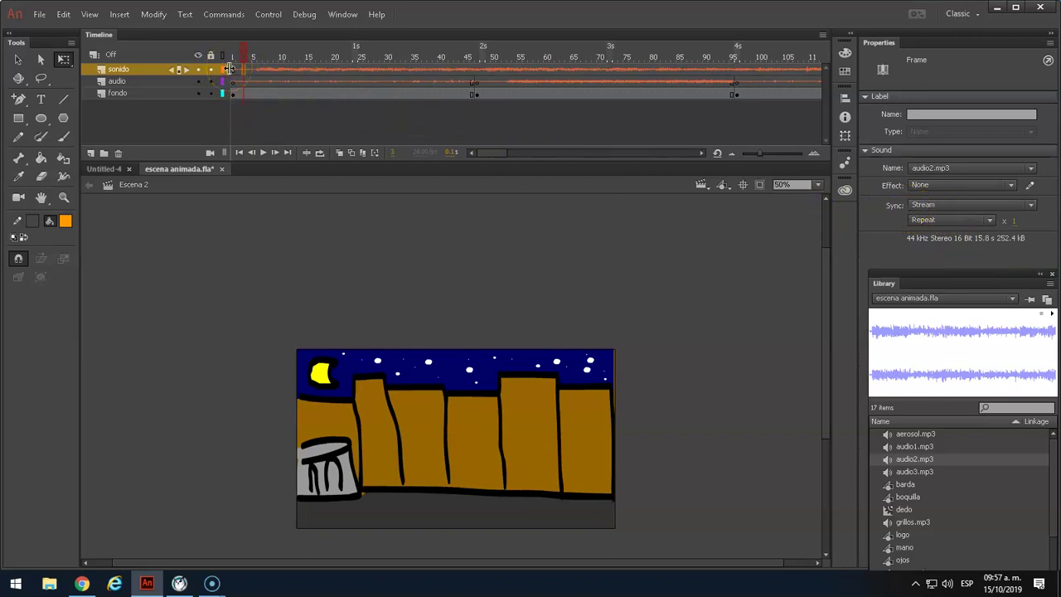
{"action": "key", "text": "Return"}
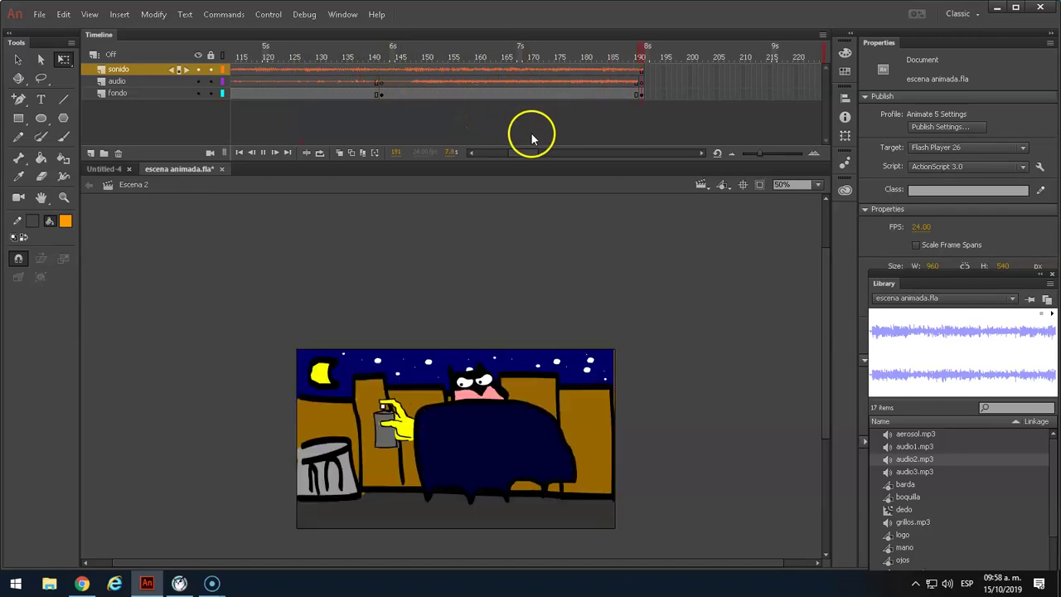
Extend the sonido layer's audio2.mp3 frames to about frame 400, past the end of the sound, and play back its final section.
{"action": "left_click", "coordinate": [637, 74]}
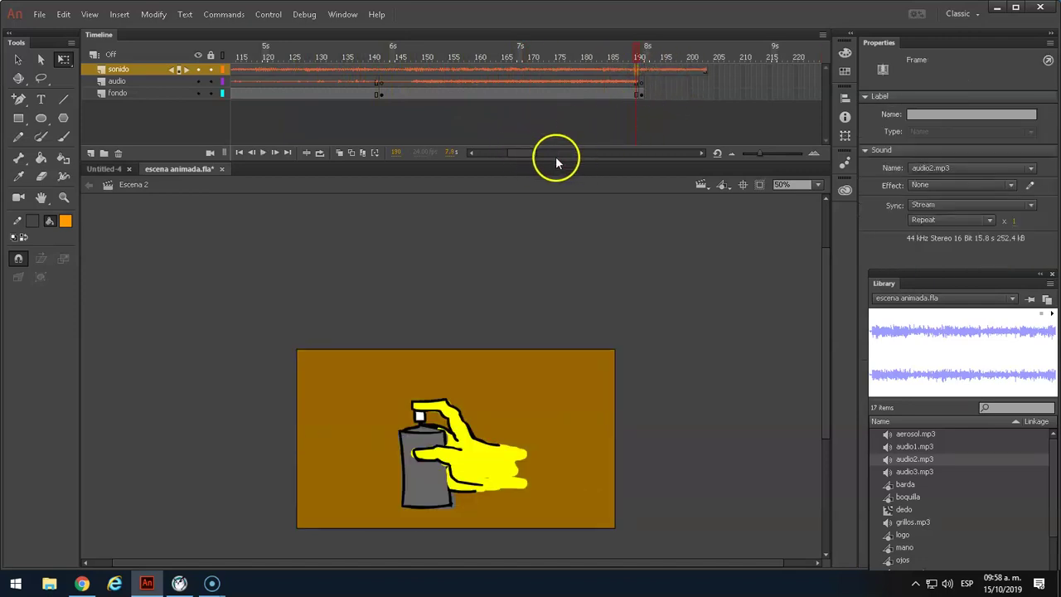
{"action": "left_click_drag", "start_coordinate": [761, 155], "coordinate": [749, 154]}
{"action": "left_click", "coordinate": [602, 73]}
{"action": "key", "text": "F5"}
{"action": "key", "text": "F5"}
{"action": "key", "text": "F5"}
{"action": "key", "text": "F5"}
{"action": "key", "text": "F5"}
{"action": "key", "text": "F5"}
{"action": "key", "text": "F5"}
{"action": "key", "text": "F5"}
{"action": "key", "text": "F5"}
{"action": "key", "text": "F5"}
{"action": "key", "text": "F5"}
{"action": "key", "text": "F5"}
{"action": "key", "text": "F5"}
{"action": "key", "text": "F5"}
{"action": "key", "text": "F5"}
{"action": "key", "text": "F5"}
{"action": "key", "text": "F5"}
{"action": "key", "text": "F5"}
{"action": "key", "text": "F5"}
{"action": "key", "text": "F5"}
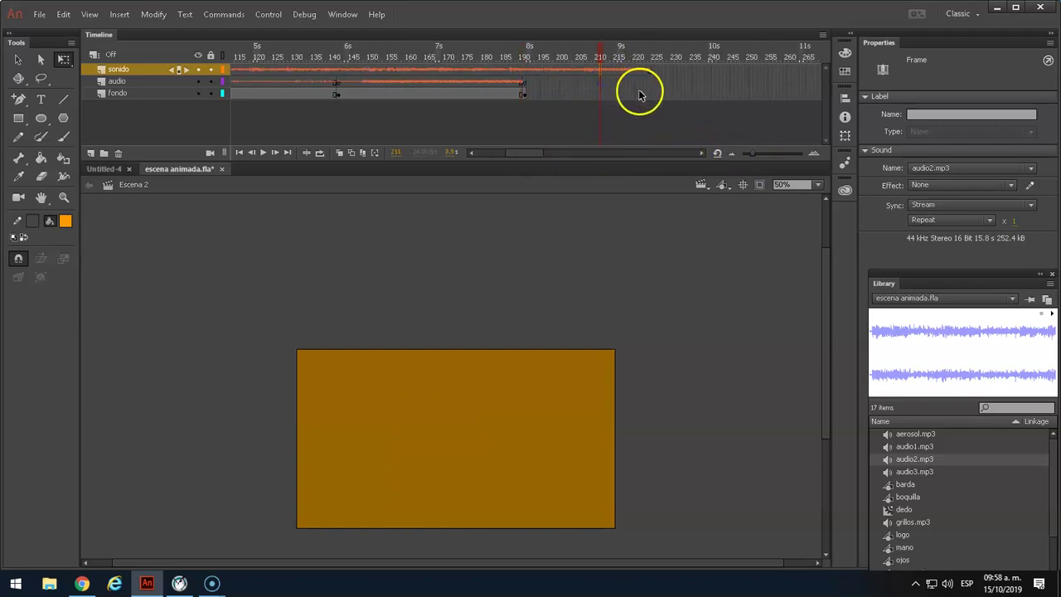
{"action": "left_click_drag", "start_coordinate": [538, 153], "coordinate": [542, 156]}
{"action": "key", "text": "F5"}
{"action": "key", "text": "F5"}
{"action": "key", "text": "F5"}
{"action": "key", "text": "F5"}
{"action": "key", "text": "F5"}
{"action": "key", "text": "F5"}
{"action": "key", "text": "F5"}
{"action": "key", "text": "F5"}
{"action": "key", "text": "F5"}
{"action": "key", "text": "F5"}
{"action": "key", "text": "F5"}
{"action": "key", "text": "F5"}
{"action": "key", "text": "F5"}
{"action": "key", "text": "F5"}
{"action": "key", "text": "F5"}
{"action": "key", "text": "F5"}
{"action": "key", "text": "F5"}
{"action": "key", "text": "F5"}
{"action": "key", "text": "F5"}
{"action": "key", "text": "F5"}
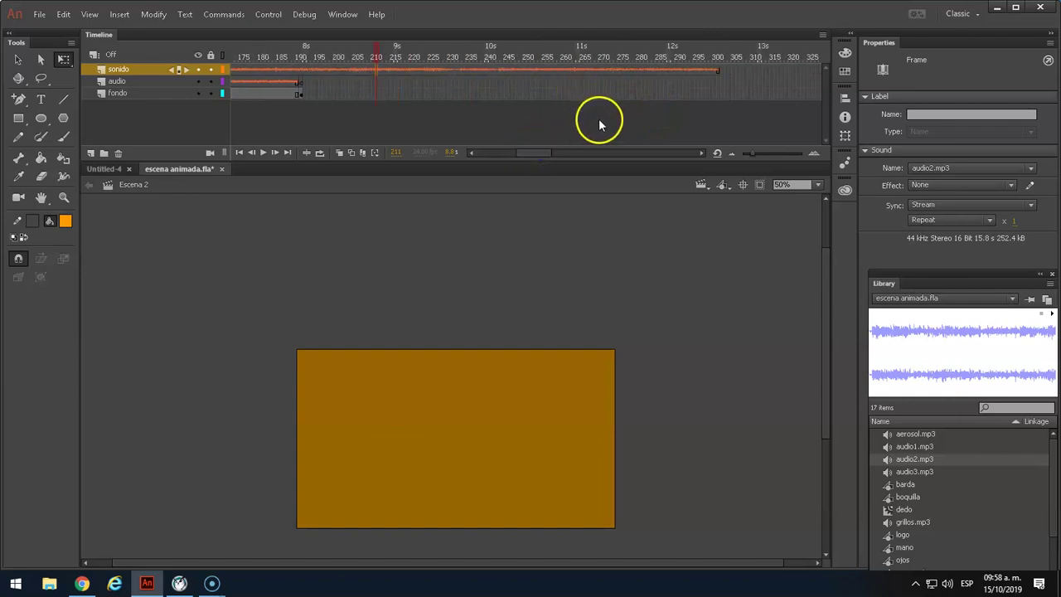
{"action": "key", "text": "F5"}
{"action": "key", "text": "F5"}
{"action": "key", "text": "F5"}
{"action": "key", "text": "F5"}
{"action": "key", "text": "F5"}
{"action": "key", "text": "F5"}
{"action": "key", "text": "F5"}
{"action": "key", "text": "F5"}
{"action": "key", "text": "F5"}
{"action": "key", "text": "F5"}
{"action": "left_click_drag", "start_coordinate": [545, 152], "coordinate": [556, 157]}
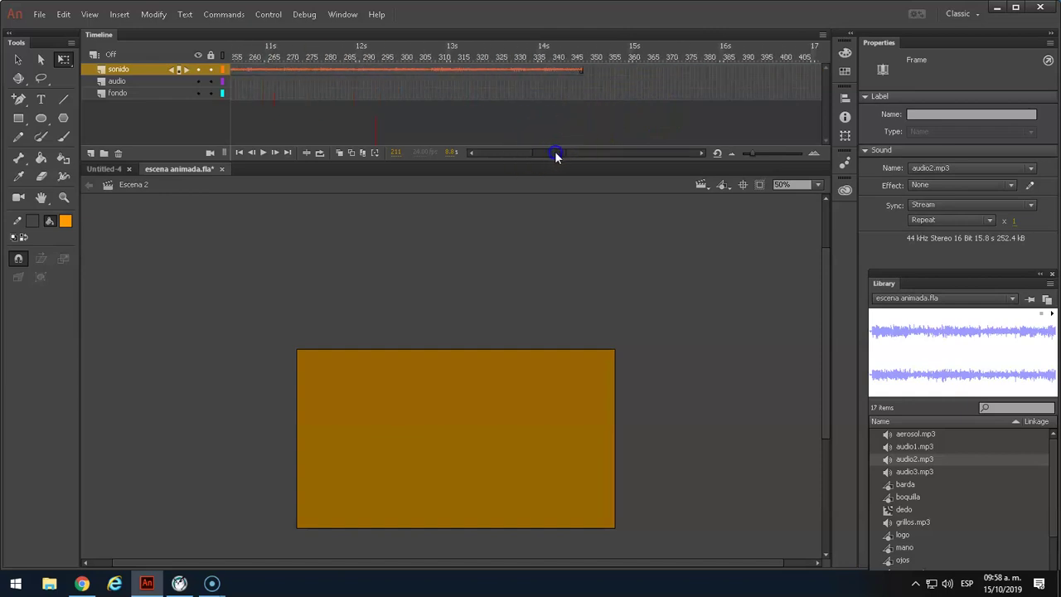
{"action": "key", "text": "F5"}
{"action": "key", "text": "F5"}
{"action": "key", "text": "F5"}
{"action": "key", "text": "F5"}
{"action": "key", "text": "F5"}
{"action": "key", "text": "F5"}
{"action": "key", "text": "F5"}
{"action": "key", "text": "F5"}
{"action": "key", "text": "F5"}
{"action": "key", "text": "F5"}
{"action": "key", "text": "F5"}
{"action": "key", "text": "F5"}
{"action": "key", "text": "F5"}
{"action": "key", "text": "F5"}
{"action": "key", "text": "F5"}
{"action": "key", "text": "F5"}
{"action": "key", "text": "F5"}
{"action": "key", "text": "F5"}
{"action": "key", "text": "F5"}
{"action": "key", "text": "F5"}
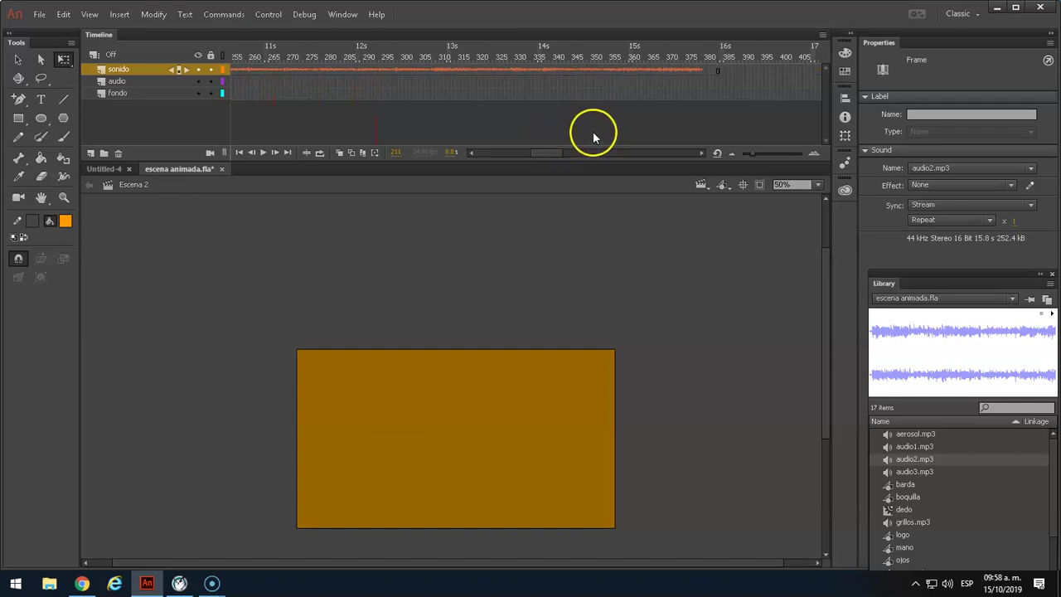
{"action": "key", "text": "F5"}
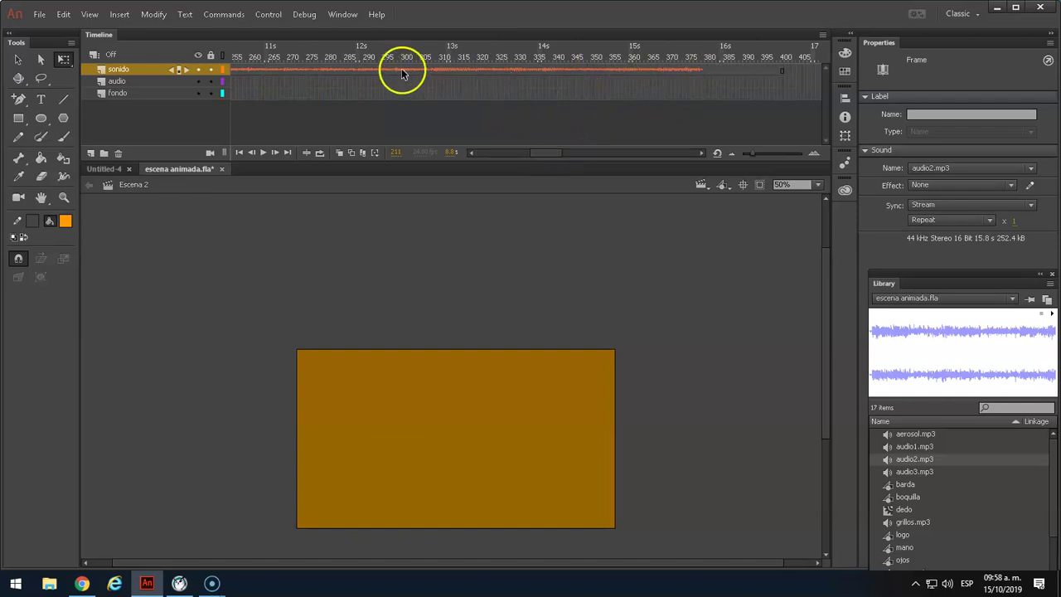
{"action": "key", "text": "Return"}
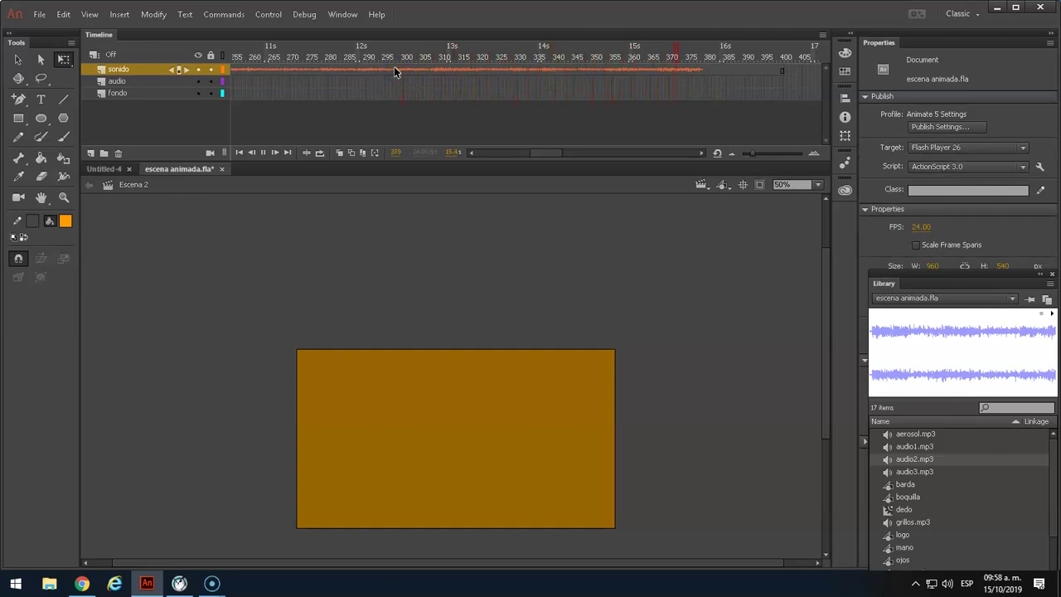
{"action": "key", "text": "Return"}
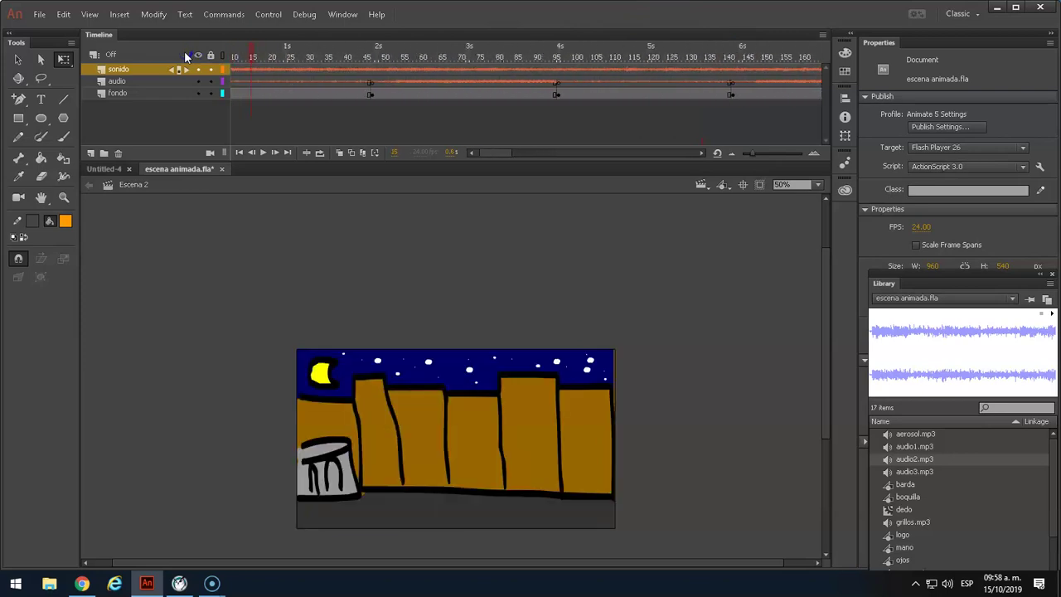
Replace the barda background at frame 96 of the fondo layer with the ojos symbol, tilted slightly counterclockwise near the stage's center.
{"action": "mouse_move", "coordinate": [352, 81]}
{"action": "left_mouse_down"}
{"action": "mouse_move", "coordinate": [801, 93]}
{"action": "mouse_move", "coordinate": [481, 90]}
{"action": "mouse_move", "coordinate": [472, 100]}
{"action": "mouse_move", "coordinate": [515, 97]}
{"action": "left_mouse_up"}
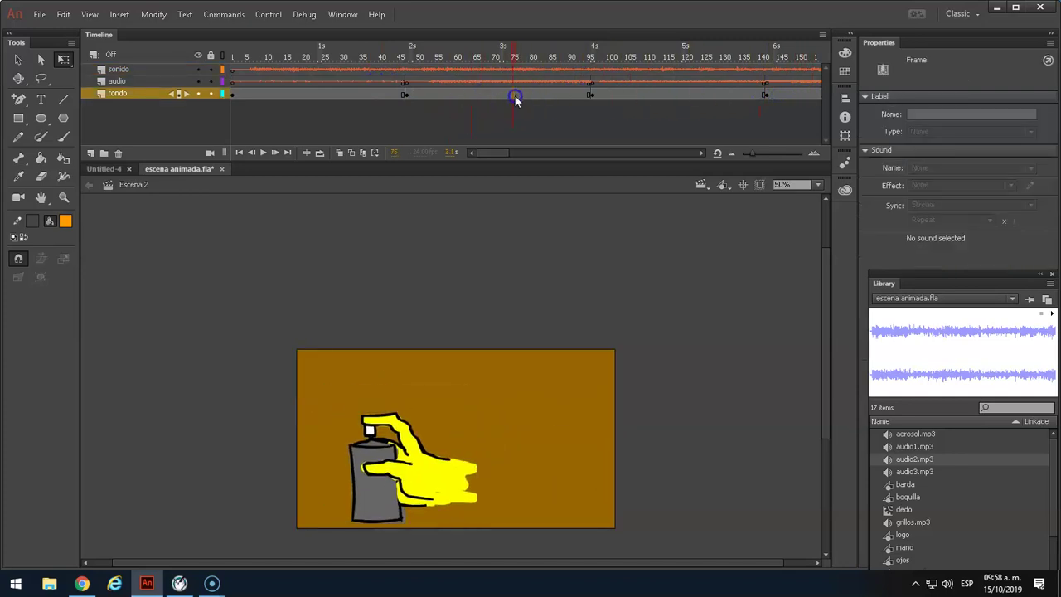
{"action": "left_click", "coordinate": [611, 94]}
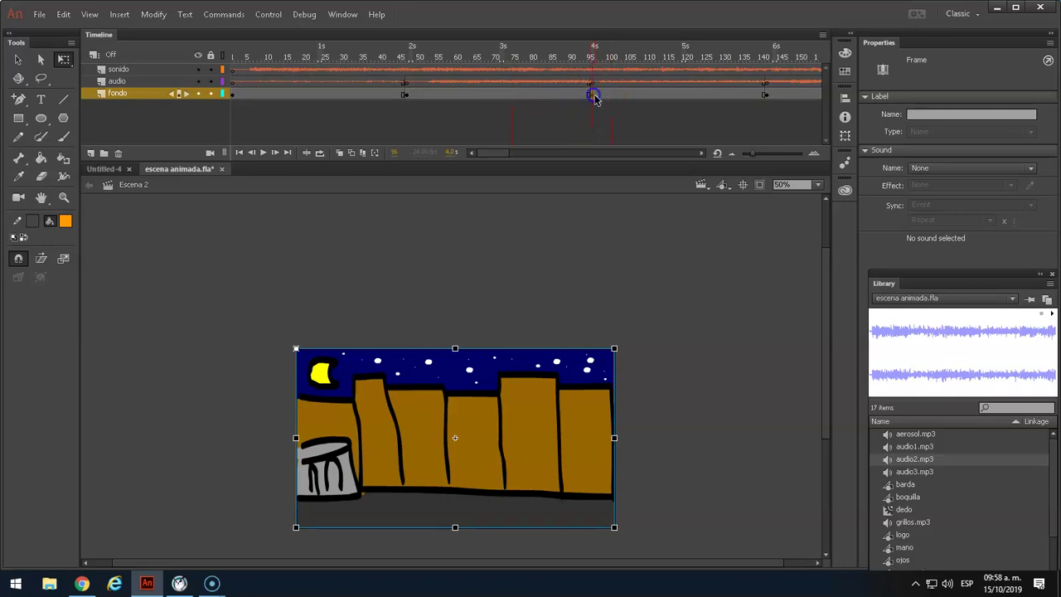
{"action": "left_click", "coordinate": [702, 165]}
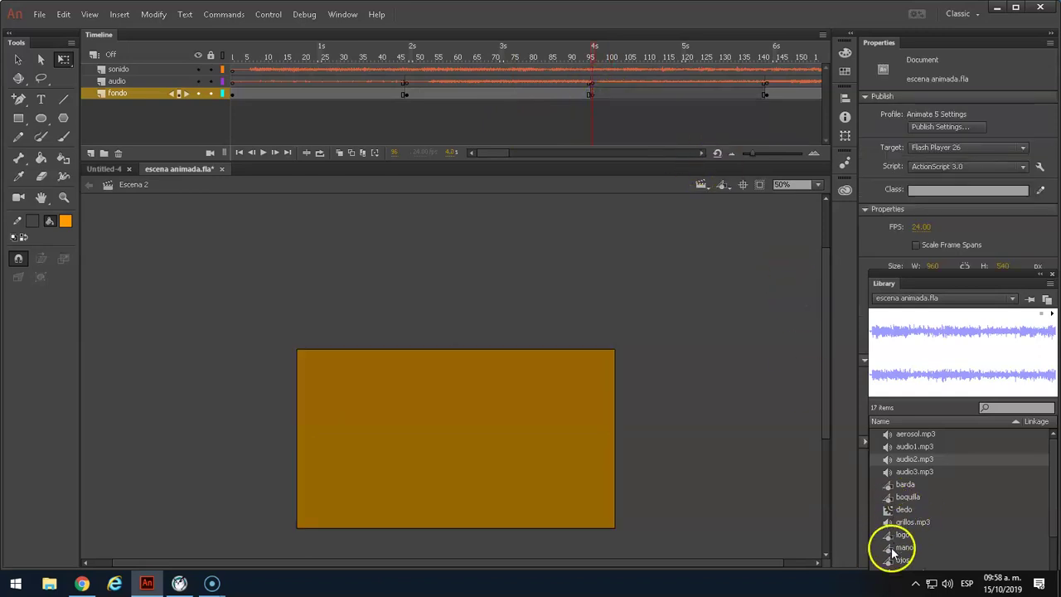
{"action": "left_click_drag", "start_coordinate": [890, 561], "coordinate": [588, 412]}
{"action": "left_click_drag", "start_coordinate": [475, 436], "coordinate": [576, 387]}
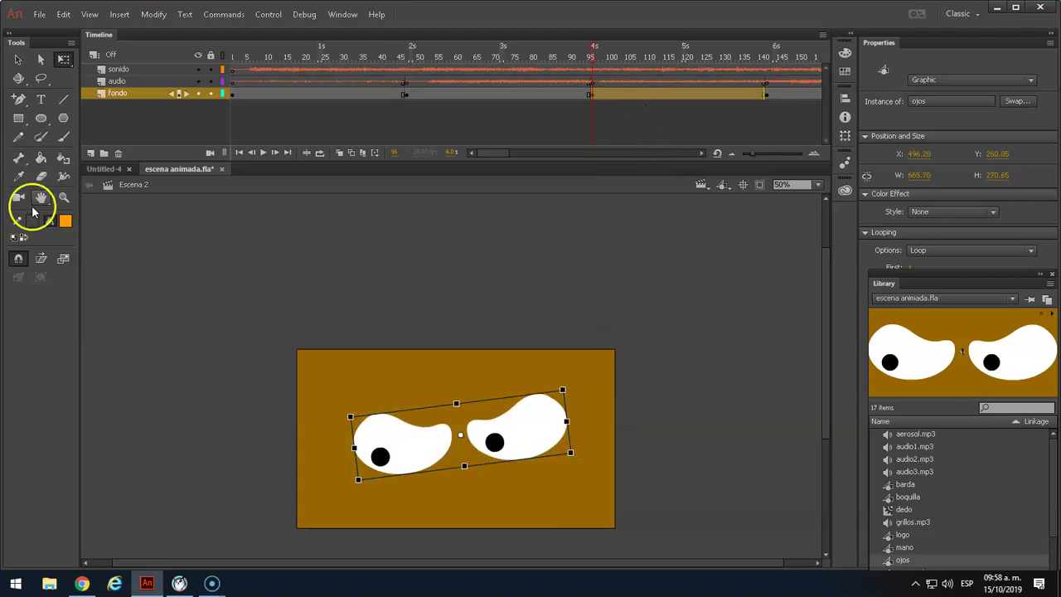
Draw a rectangle of about 960 × 546 px covering the stage behind the eyes at frame 96 and fill it with black.
{"action": "left_click", "coordinate": [19, 117]}
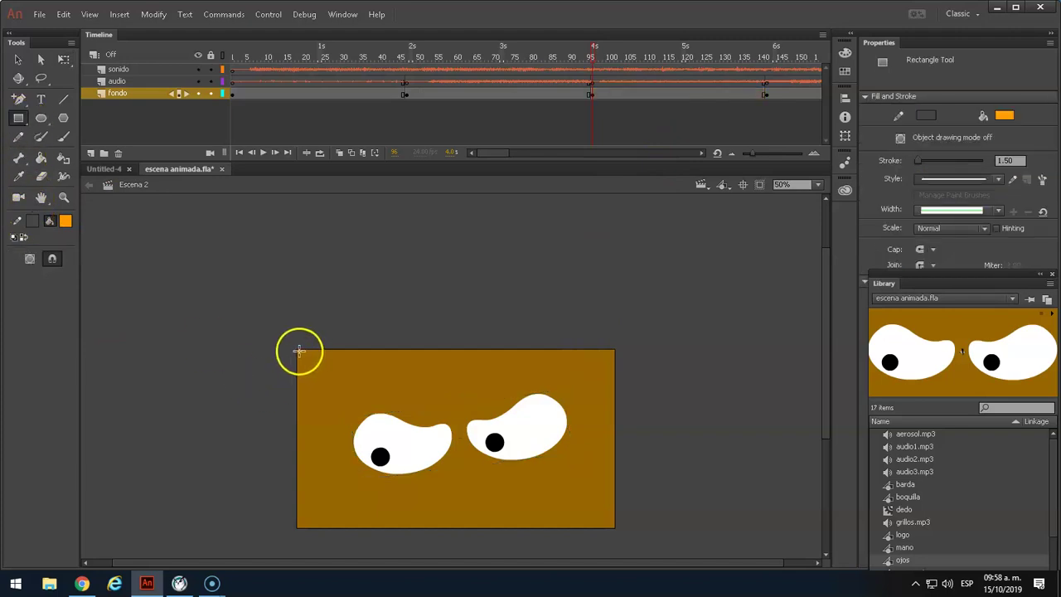
{"action": "left_click_drag", "start_coordinate": [296, 348], "coordinate": [616, 529]}
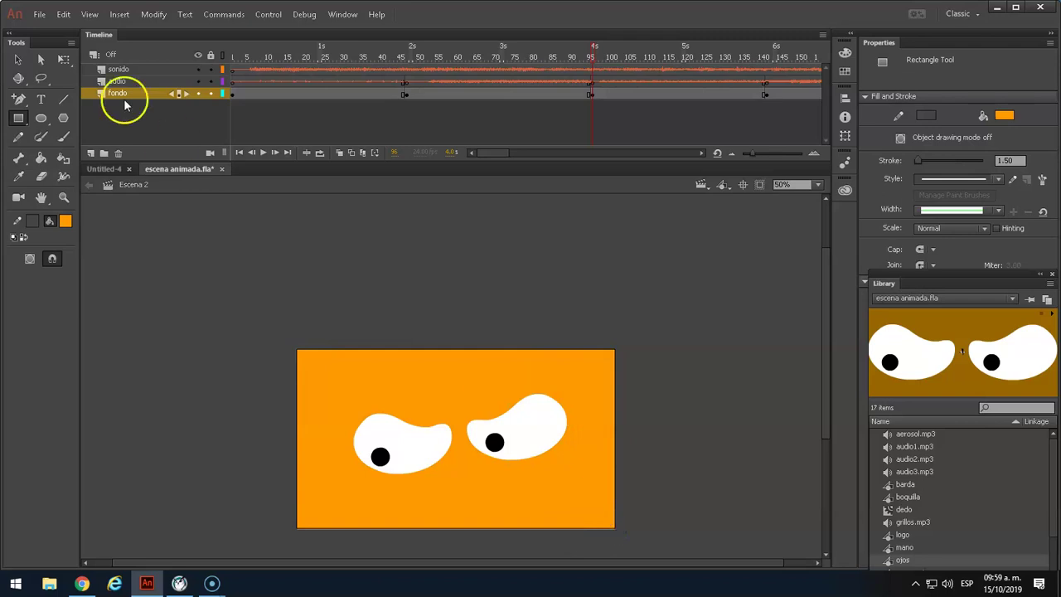
{"action": "left_click", "coordinate": [18, 62]}
{"action": "left_click", "coordinate": [344, 373]}
{"action": "left_click", "coordinate": [65, 221]}
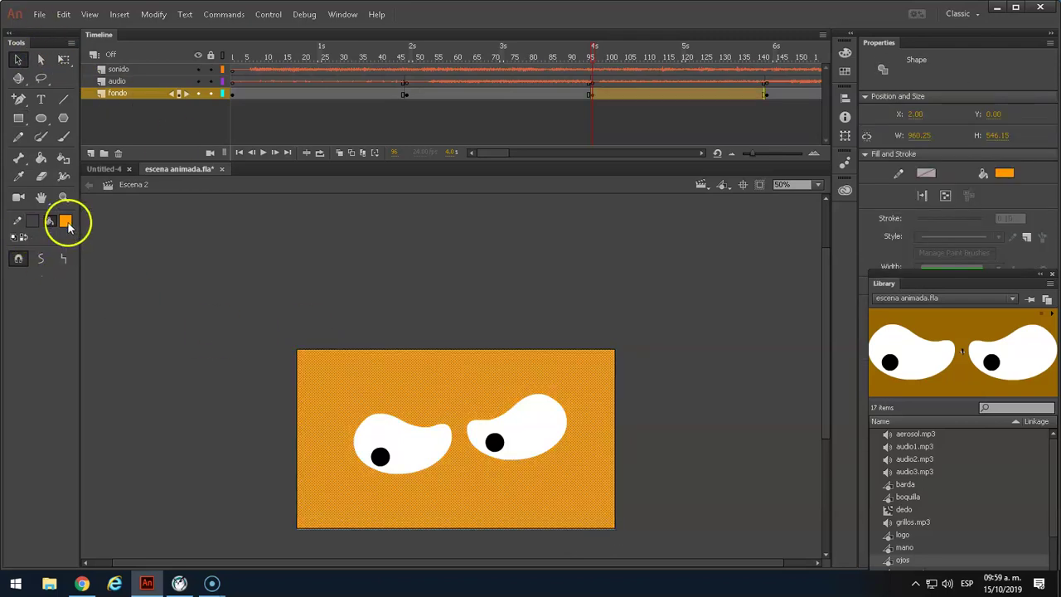
{"action": "left_click", "coordinate": [116, 261]}
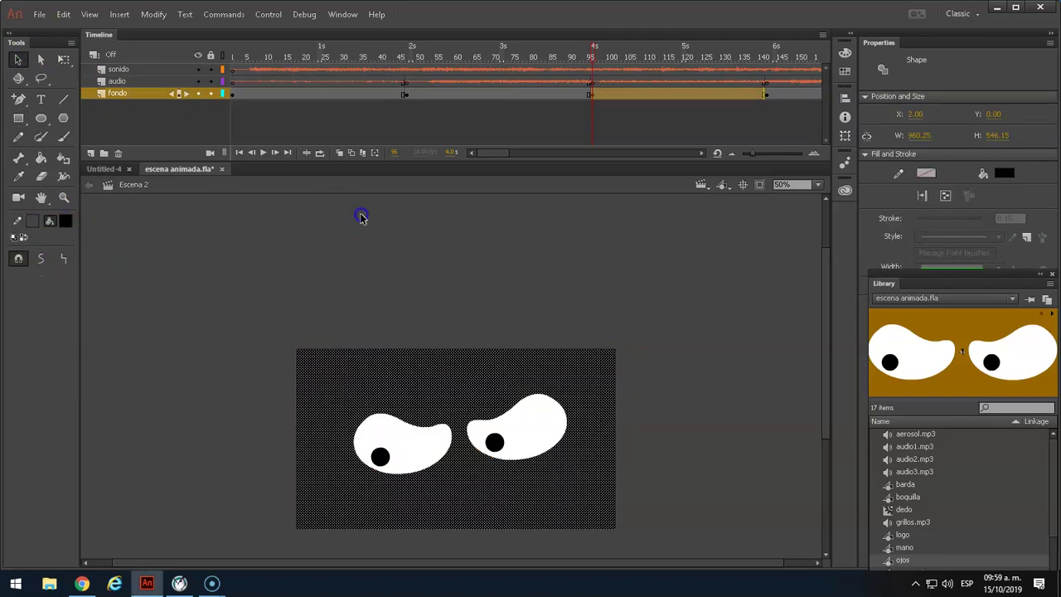
{"action": "left_click", "coordinate": [361, 217]}
Scrub through the eye animation and the following shots up to the fondo keyframe at frame 191.
{"action": "left_click_drag", "start_coordinate": [594, 50], "coordinate": [703, 89]}
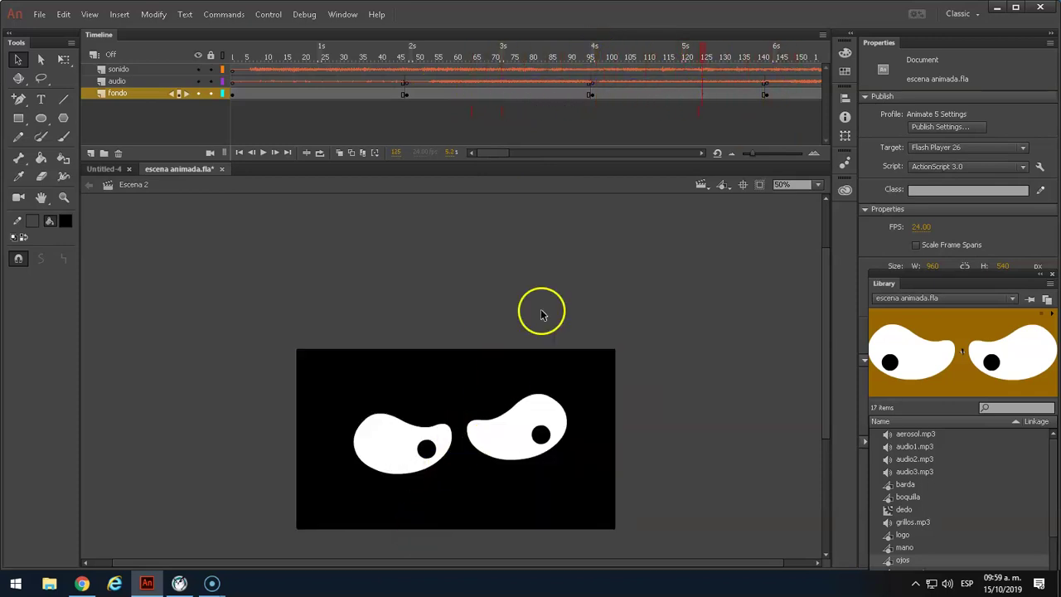
{"action": "left_click_drag", "start_coordinate": [485, 152], "coordinate": [498, 160]}
{"action": "left_click_drag", "start_coordinate": [527, 56], "coordinate": [782, 81]}
{"action": "left_click", "coordinate": [782, 96]}
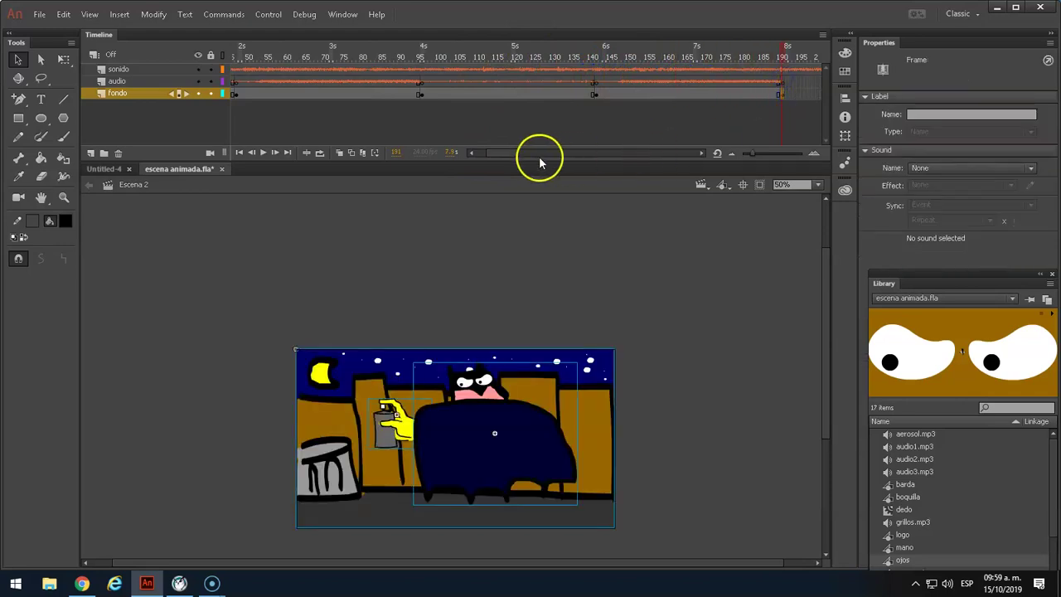
Extend the fondo layer's last shot to frame 380 and scrub through it to check the hand's movement.
{"action": "left_click_drag", "start_coordinate": [512, 157], "coordinate": [549, 154]}
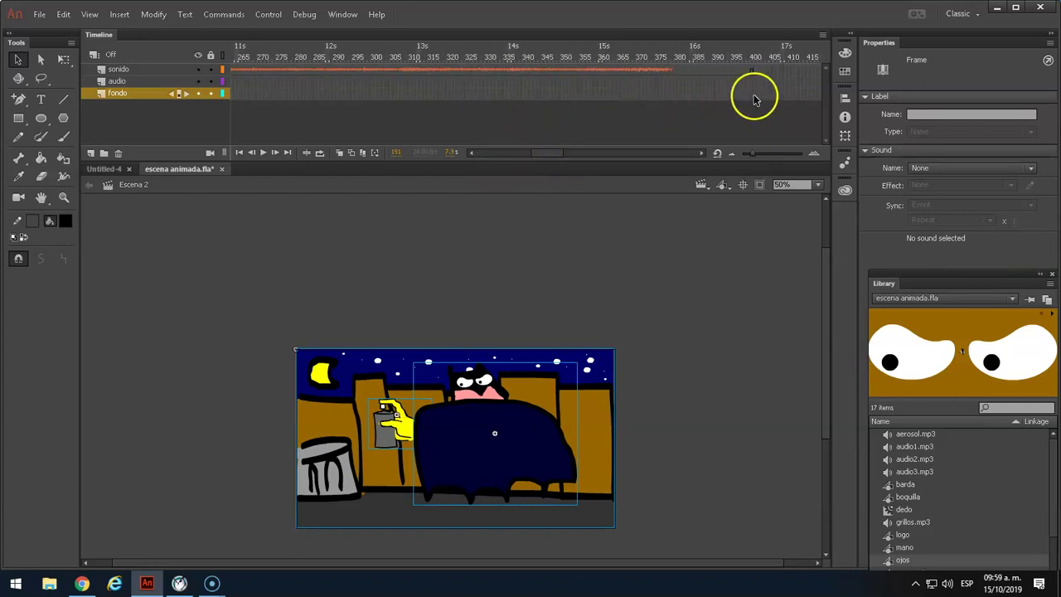
{"action": "left_click", "coordinate": [676, 98]}
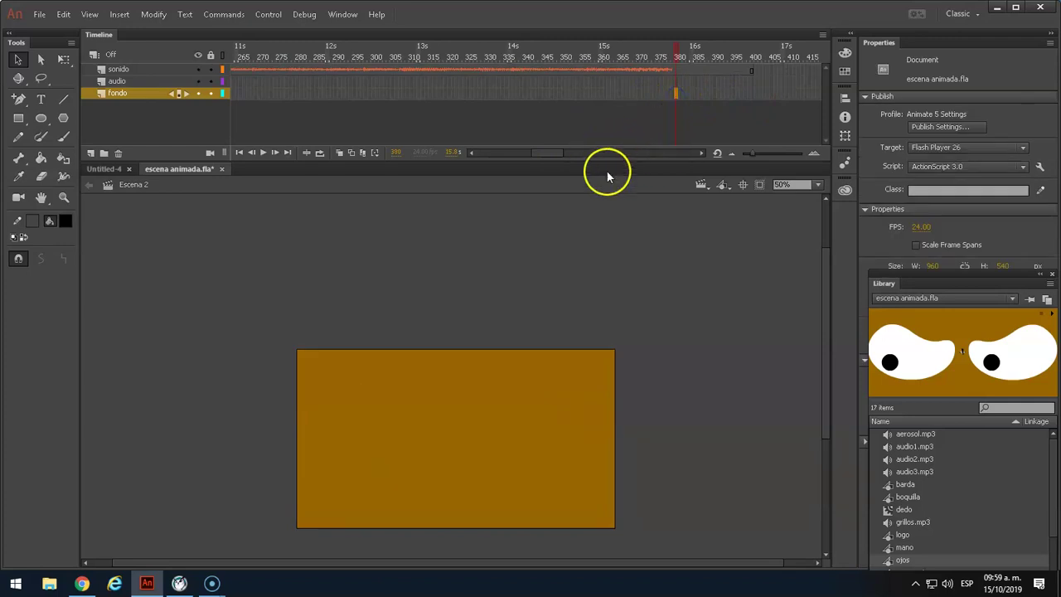
{"action": "left_click_drag", "start_coordinate": [676, 56], "coordinate": [632, 92]}
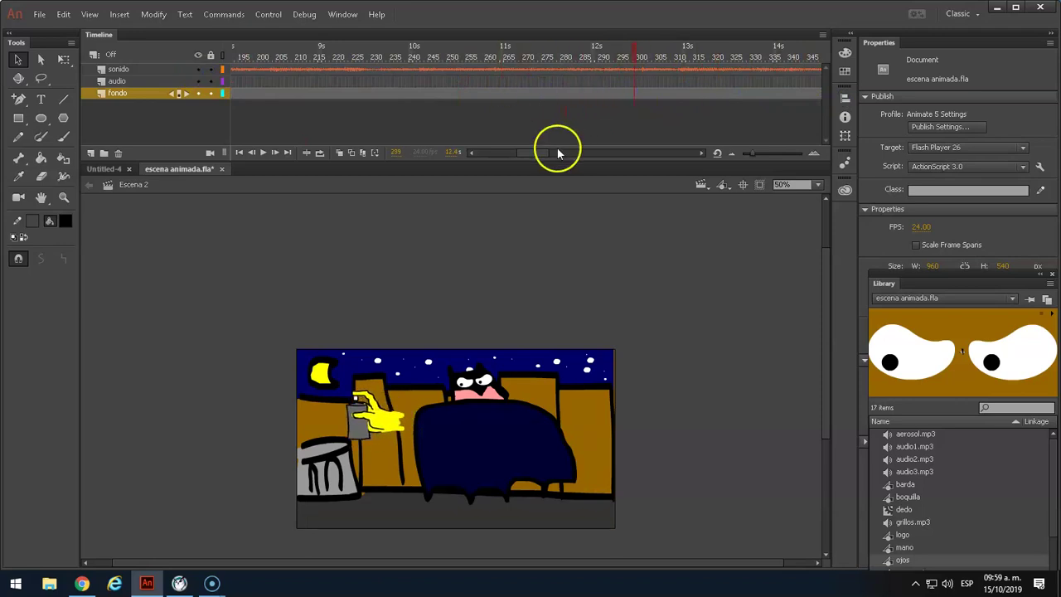
Insert a keyframe at frame 289 of the fondo layer and delete the character and the spray-can hand, keeping the barda background.
{"action": "left_click_drag", "start_coordinate": [533, 158], "coordinate": [544, 157]}
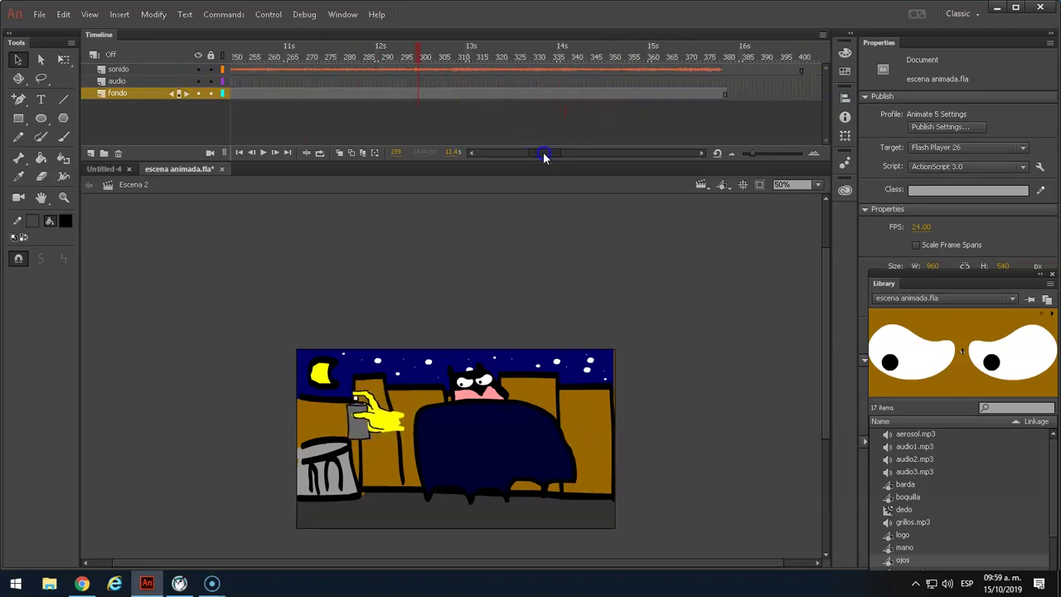
{"action": "left_click", "coordinate": [381, 93]}
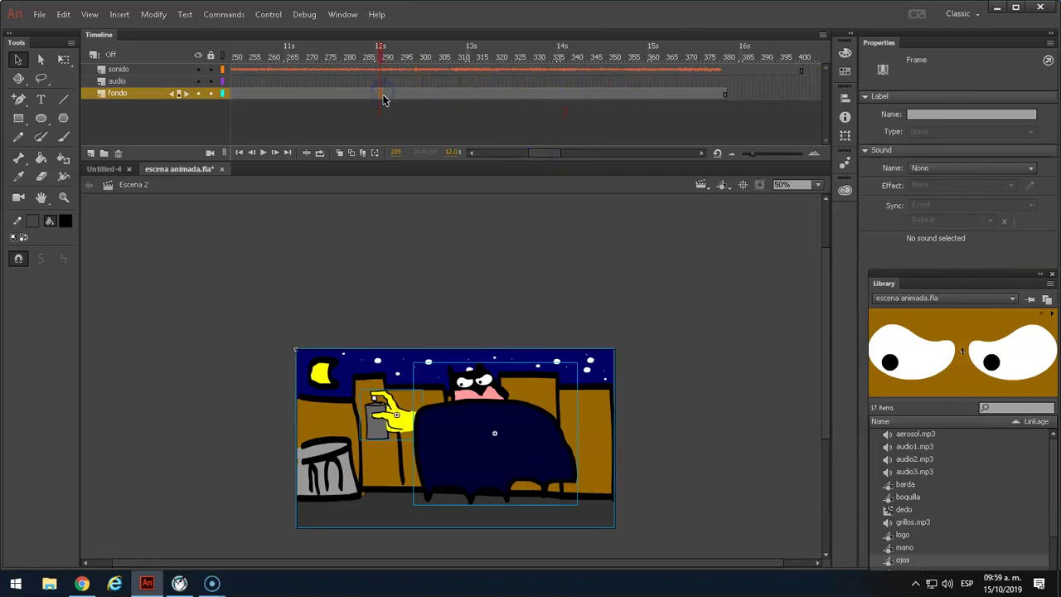
{"action": "left_click", "coordinate": [440, 267]}
{"action": "left_click", "coordinate": [461, 424]}
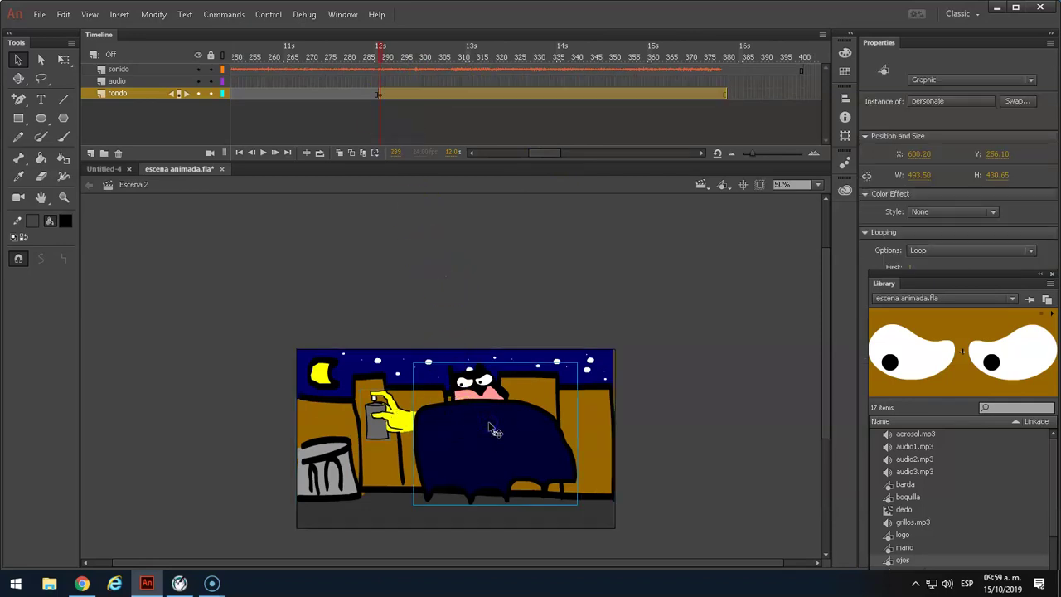
{"action": "key", "text": "Delete"}
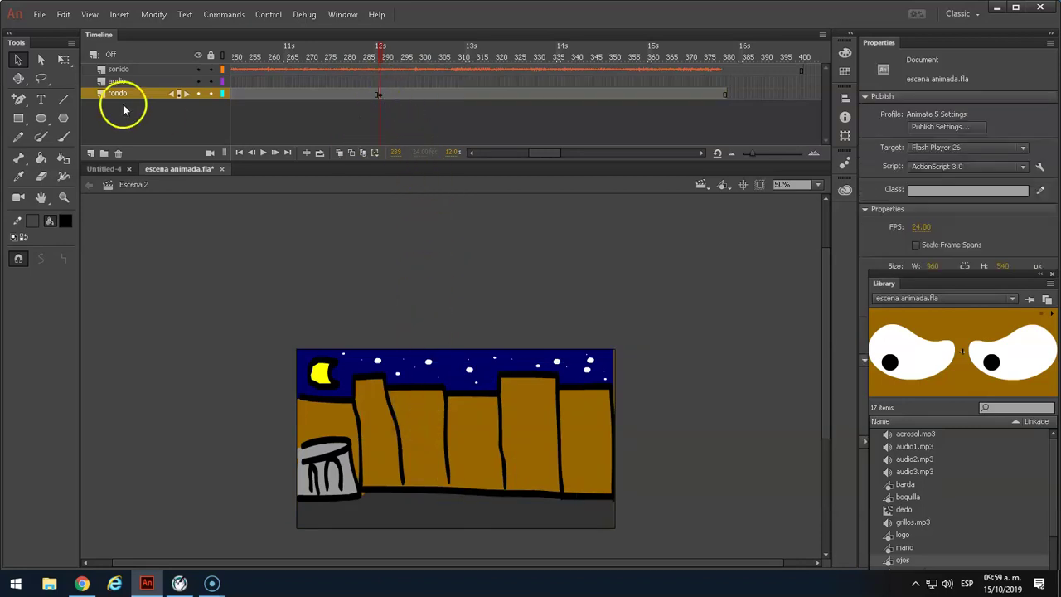
Add the two-line static text "Superman es / Clark Kent" on the wall at frame 289.
{"action": "left_click", "coordinate": [41, 98]}
{"action": "left_click", "coordinate": [428, 410]}
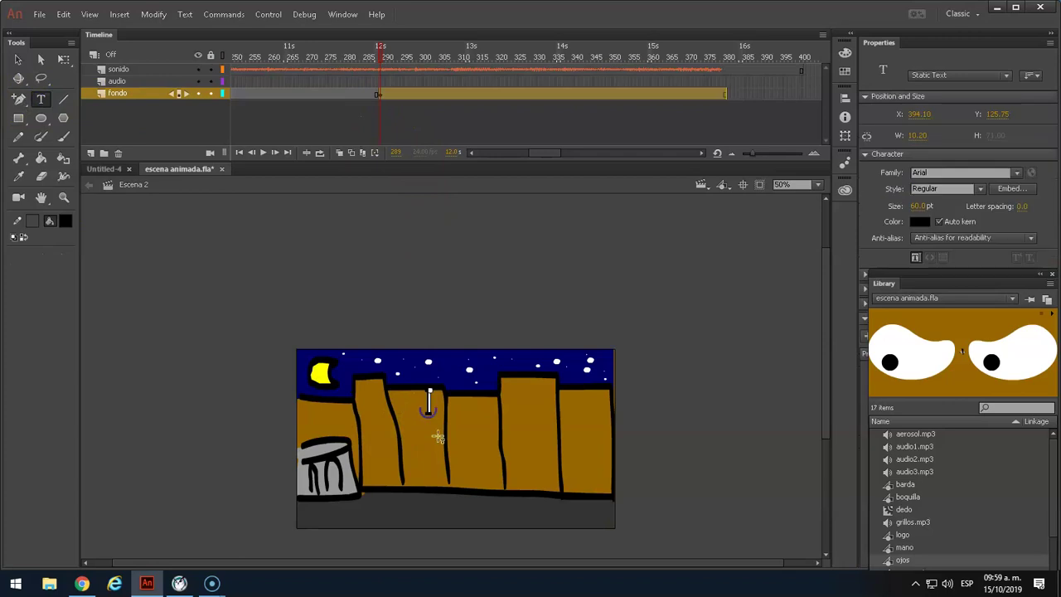
{"action": "type", "text": "Superman e"}
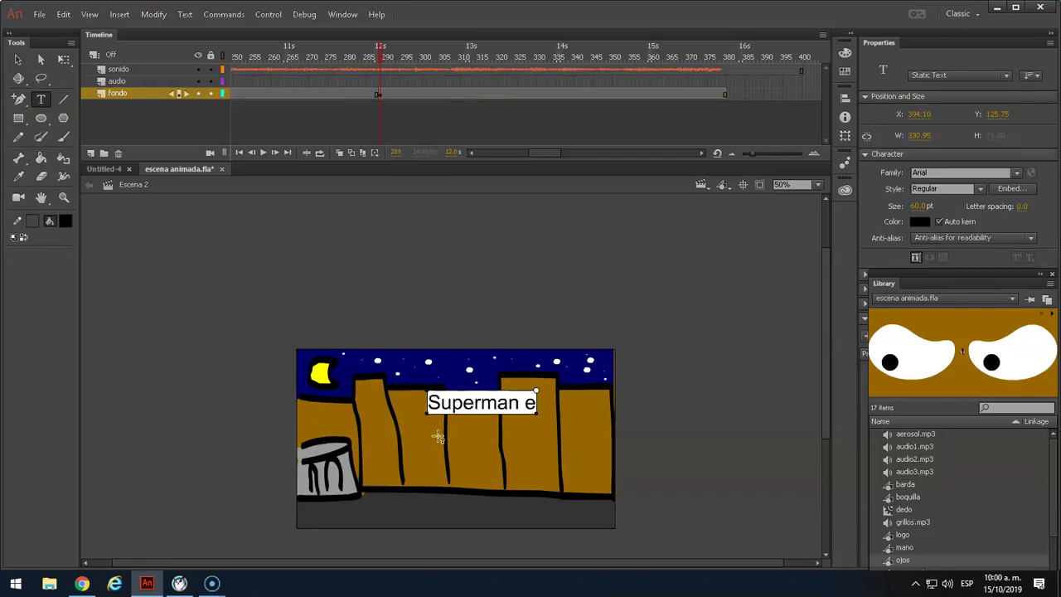
{"action": "type", "text": "s"}
{"action": "key", "text": "Return"}
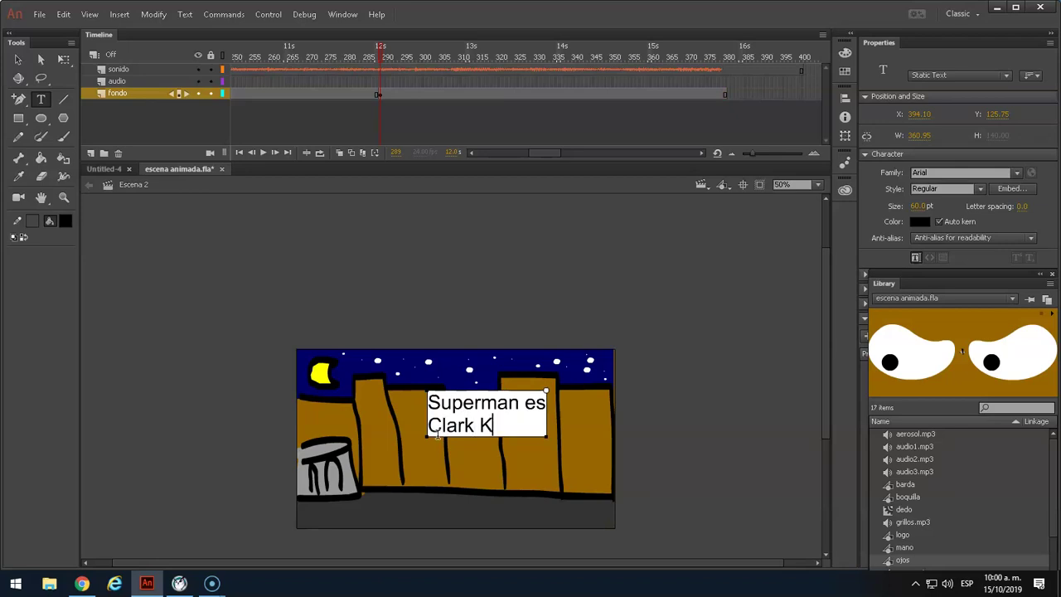
{"action": "type", "text": "Clark Kent"}
Set the whole graffiti text's font to Eras Demi ITC and its color to red.
{"action": "key", "text": "ctrl+a"}
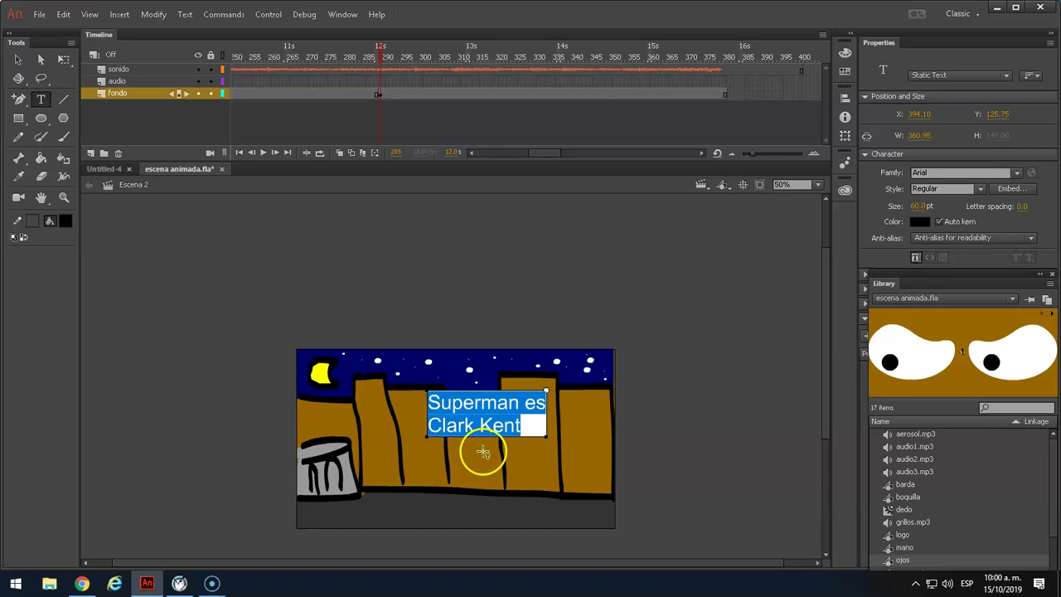
{"action": "left_click", "coordinate": [1018, 172]}
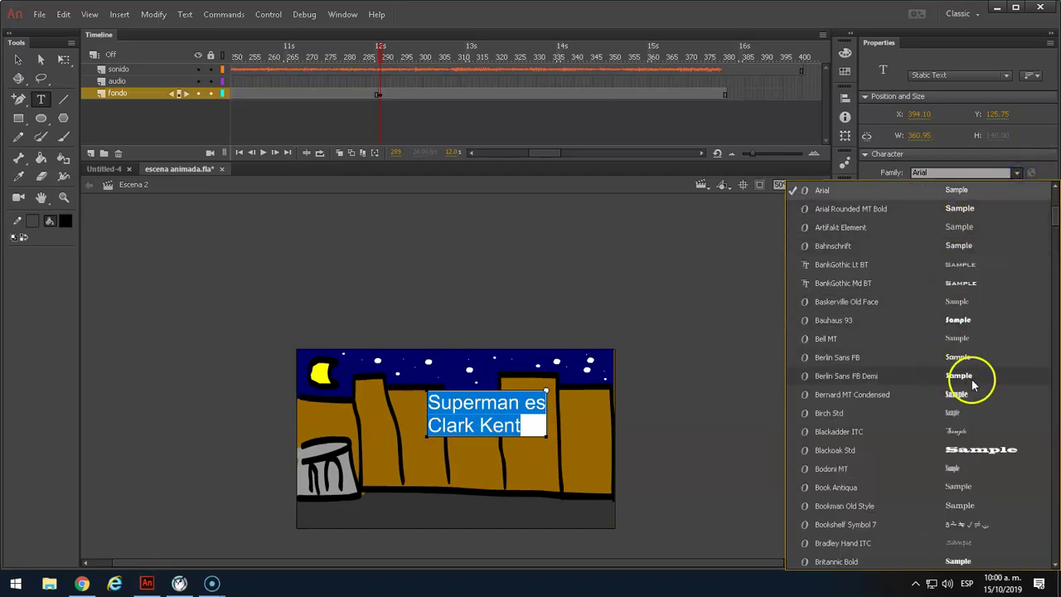
{"action": "scroll", "coordinate": [972, 370], "scroll_direction": "down", "scroll_amount": 1}
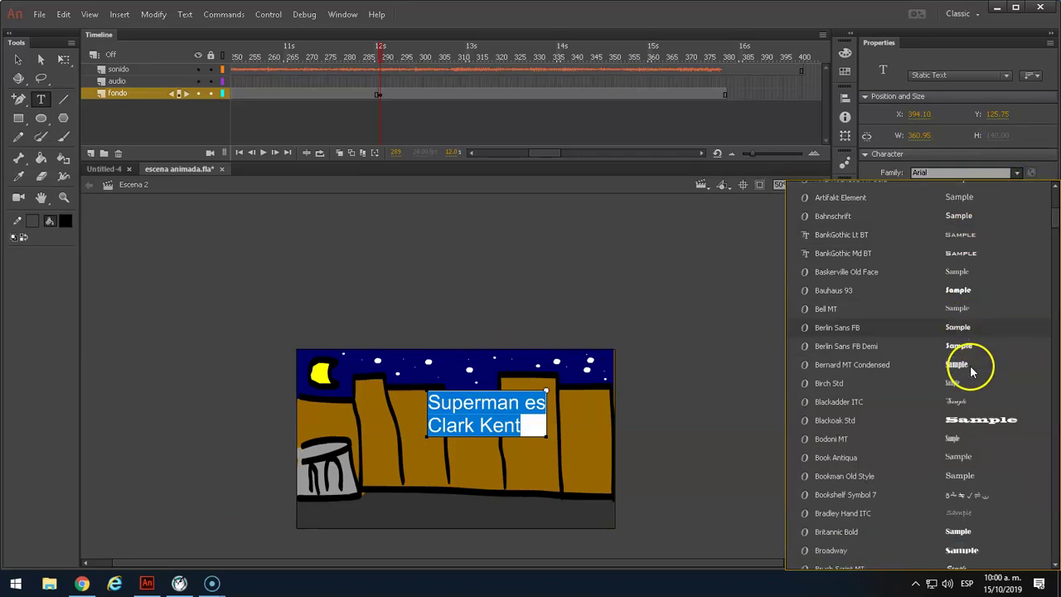
{"action": "scroll", "coordinate": [966, 399], "scroll_direction": "down", "scroll_amount": 5}
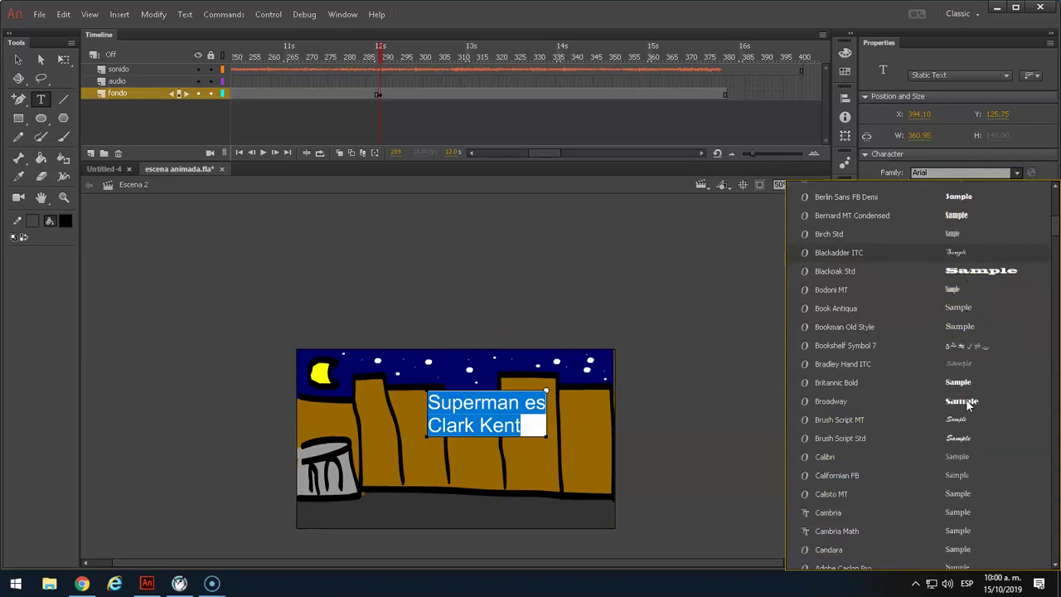
{"action": "scroll", "coordinate": [966, 402], "scroll_direction": "down", "scroll_amount": 5}
{"action": "scroll", "coordinate": [982, 417], "scroll_direction": "down", "scroll_amount": 6}
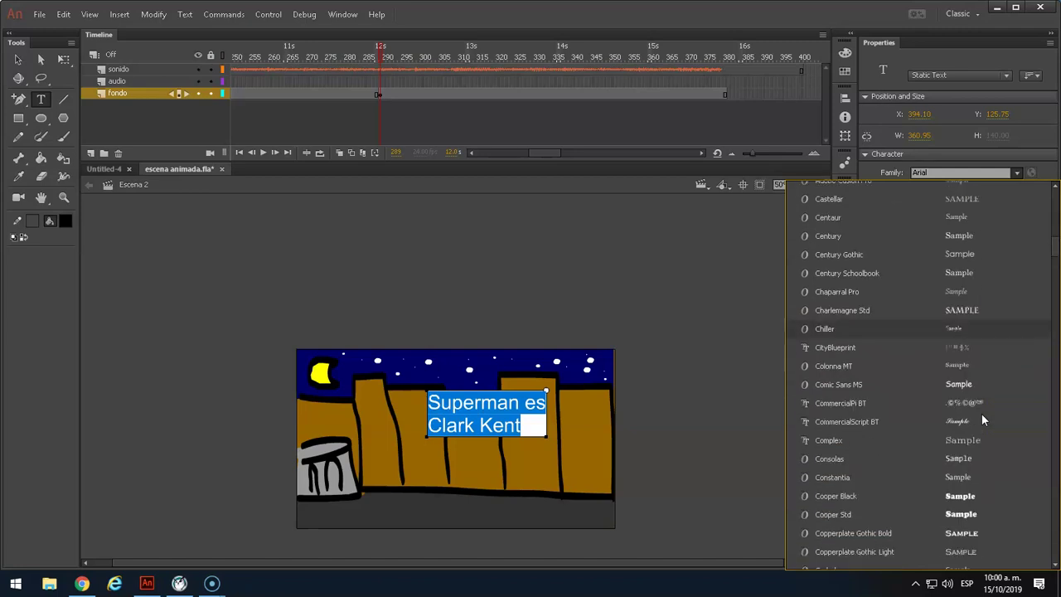
{"action": "scroll", "coordinate": [981, 416], "scroll_direction": "down", "scroll_amount": 1}
{"action": "scroll", "coordinate": [982, 417], "scroll_direction": "down", "scroll_amount": 2}
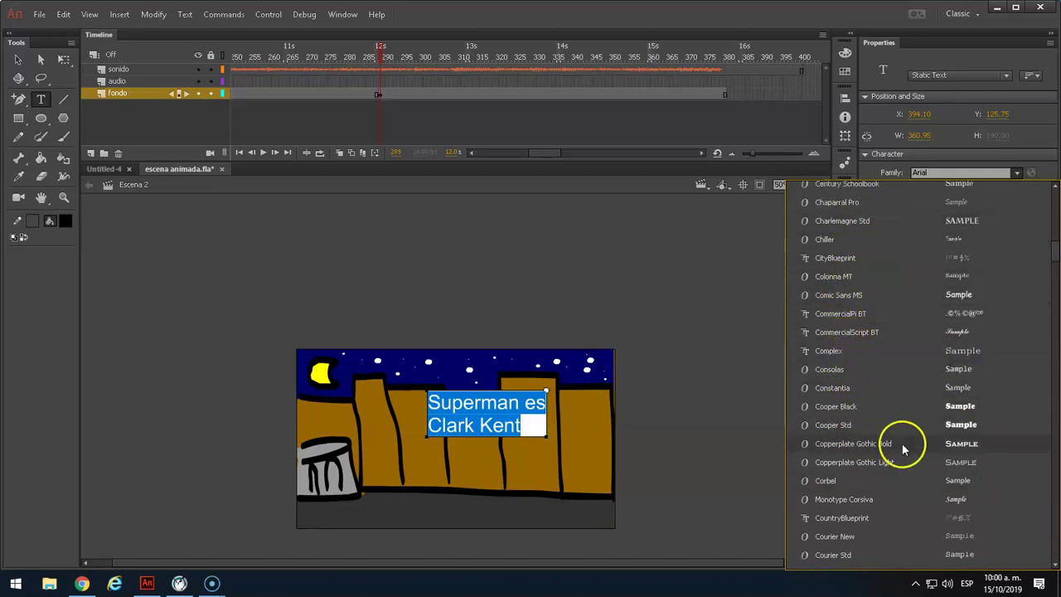
{"action": "scroll", "coordinate": [1013, 461], "scroll_direction": "down", "scroll_amount": 3}
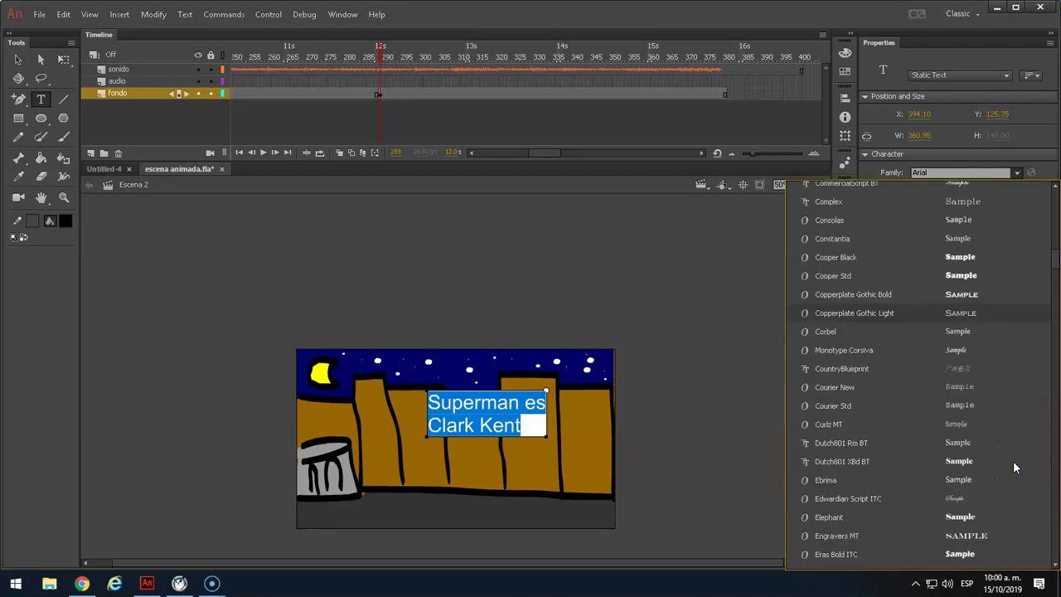
{"action": "scroll", "coordinate": [1014, 461], "scroll_direction": "down", "scroll_amount": 3}
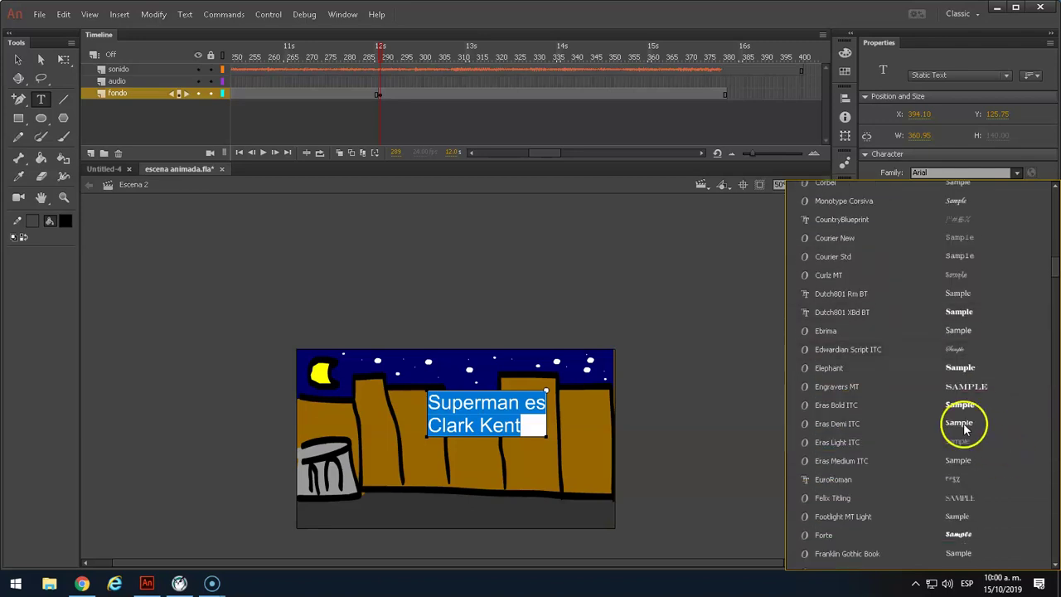
{"action": "left_click", "coordinate": [962, 424]}
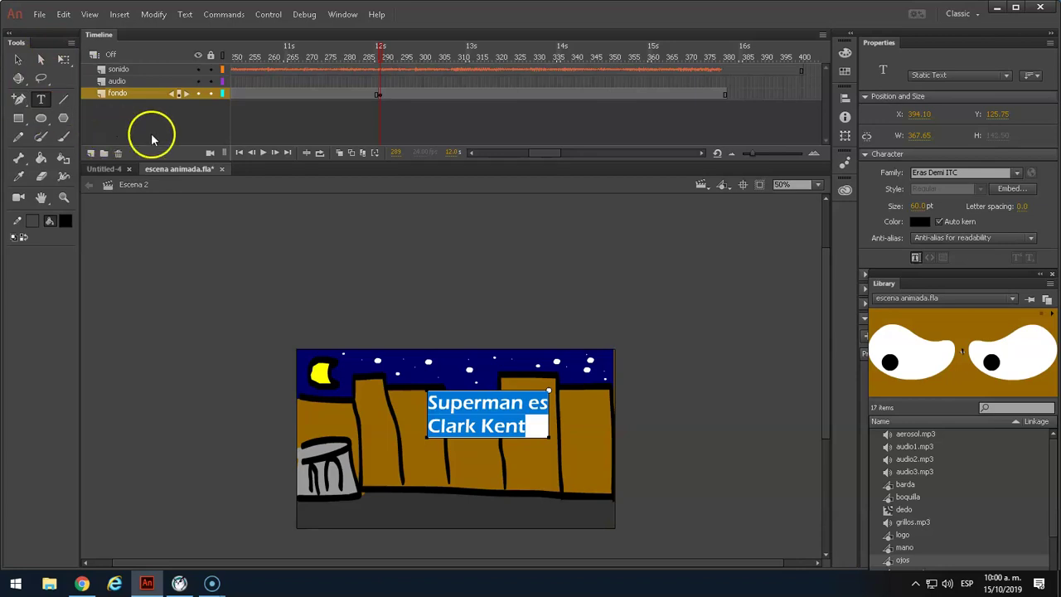
{"action": "left_click", "coordinate": [917, 222]}
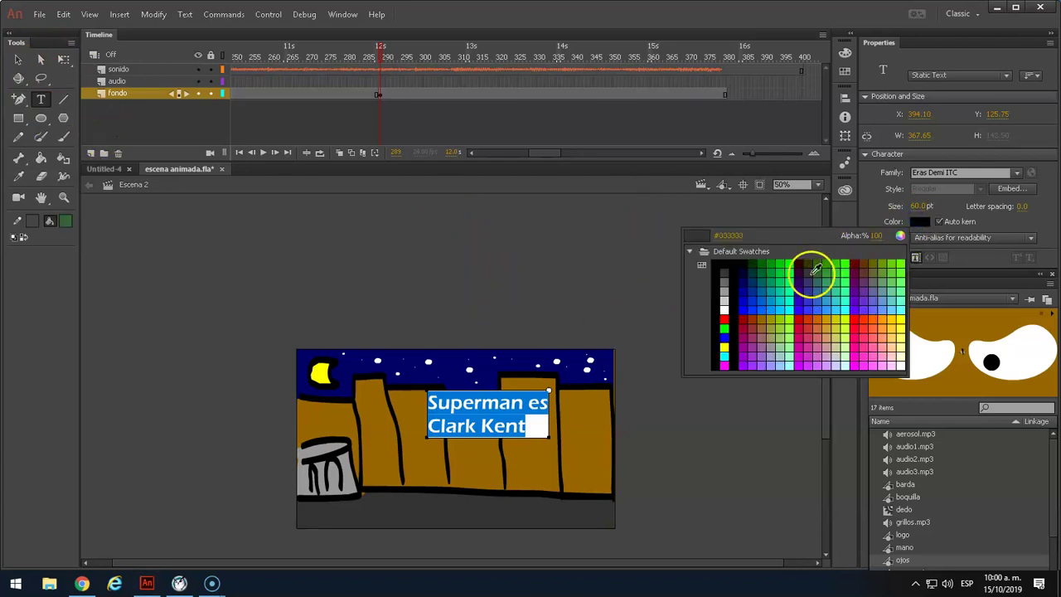
{"action": "left_click", "coordinate": [860, 318]}
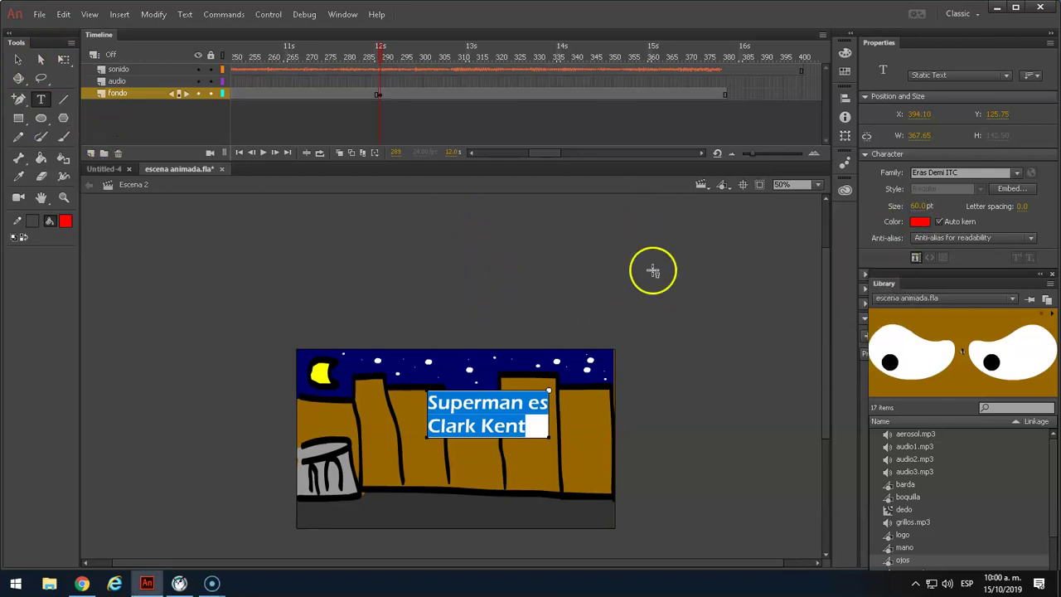
Move the graffiti text onto the wall planks, enlarge it to about 570 px wide and rotate it so it slopes upward.
{"action": "left_click", "coordinate": [17, 59]}
{"action": "left_click_drag", "start_coordinate": [474, 405], "coordinate": [442, 429]}
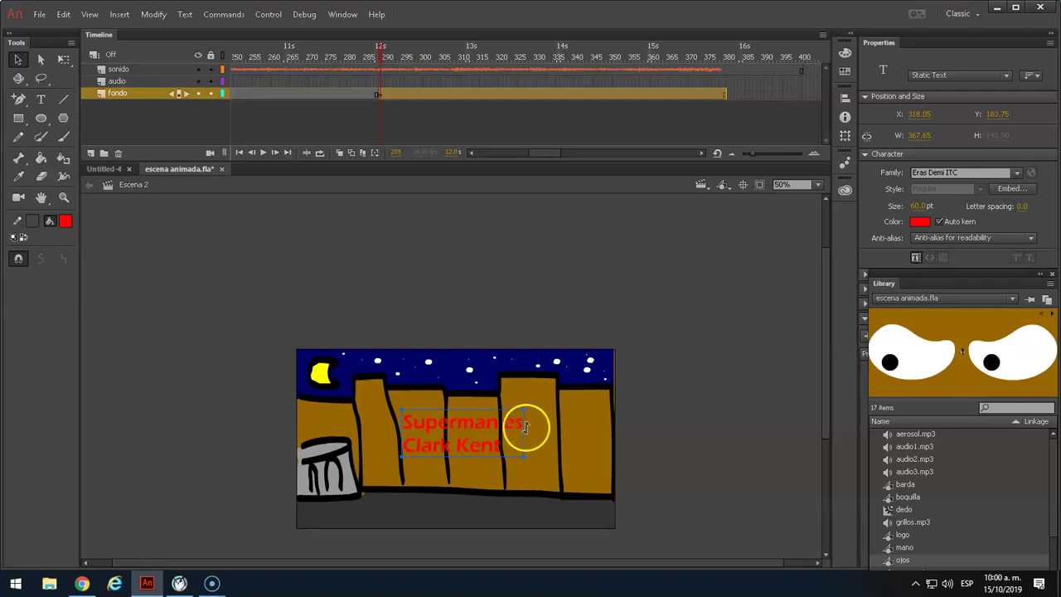
{"action": "key", "text": "q"}
{"action": "left_click_drag", "start_coordinate": [525, 409], "coordinate": [557, 381]}
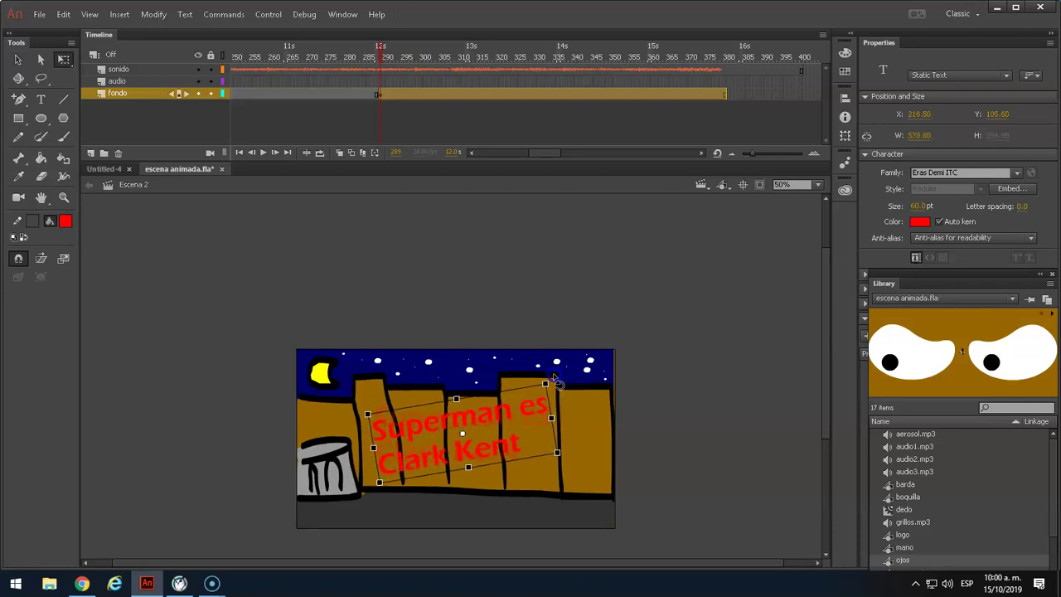
{"action": "left_click", "coordinate": [479, 301]}
Clear the keyframe at frame 191 of the audio layer so the aerosol.mp3 sound continues past the shot change.
{"action": "left_click_drag", "start_coordinate": [379, 57], "coordinate": [435, 54]}
{"action": "mouse_move", "coordinate": [727, 61]}
{"action": "left_mouse_down"}
{"action": "mouse_move", "coordinate": [241, 62]}
{"action": "mouse_move", "coordinate": [550, 74]}
{"action": "mouse_move", "coordinate": [441, 86]}
{"action": "left_mouse_up"}
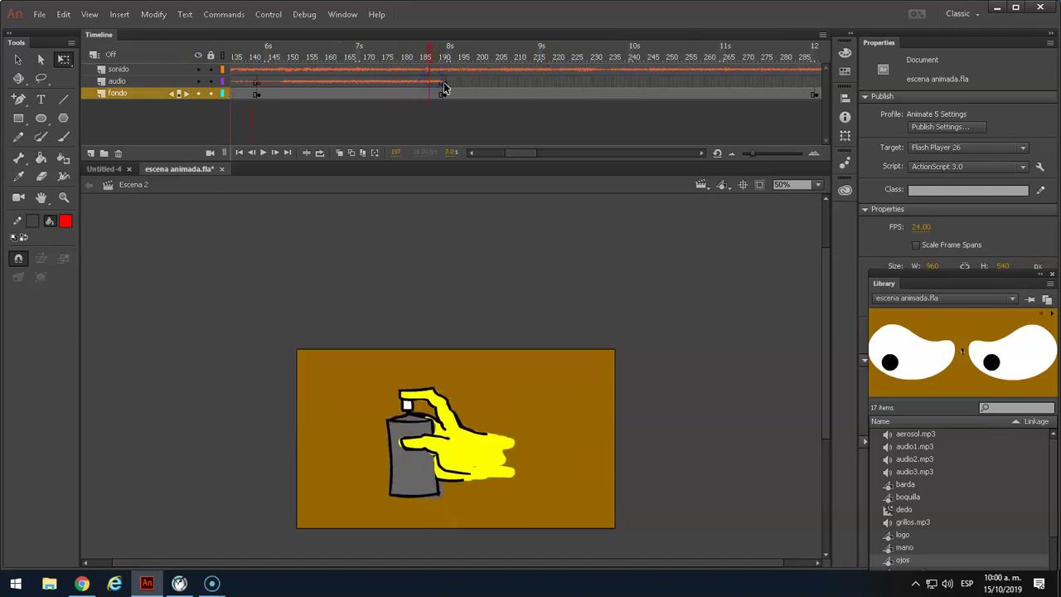
{"action": "left_click", "coordinate": [443, 85]}
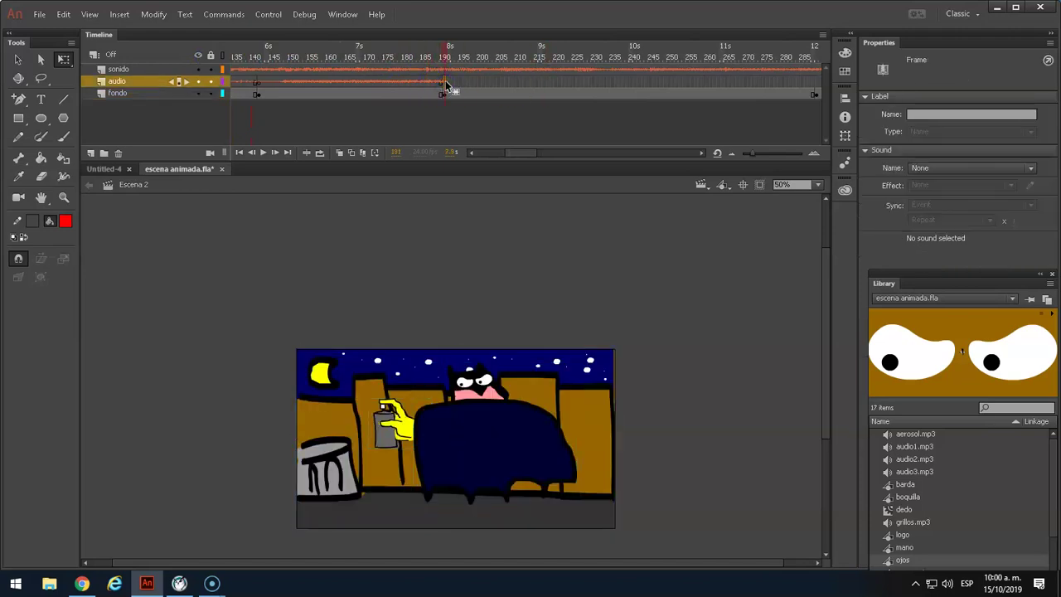
{"action": "left_click", "coordinate": [427, 55]}
{"action": "left_click", "coordinate": [446, 82]}
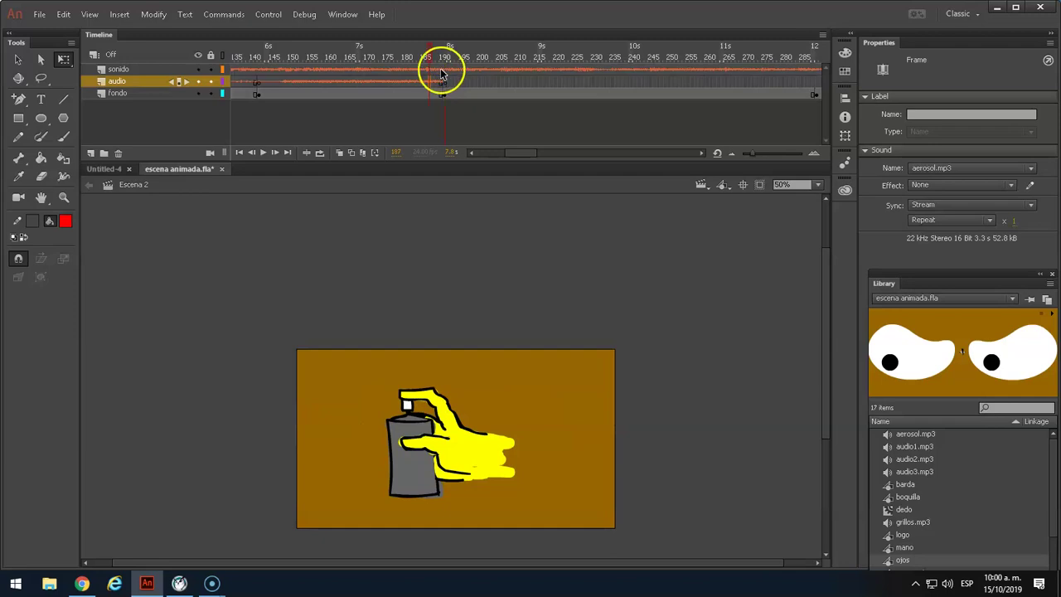
{"action": "right_click", "coordinate": [446, 86]}
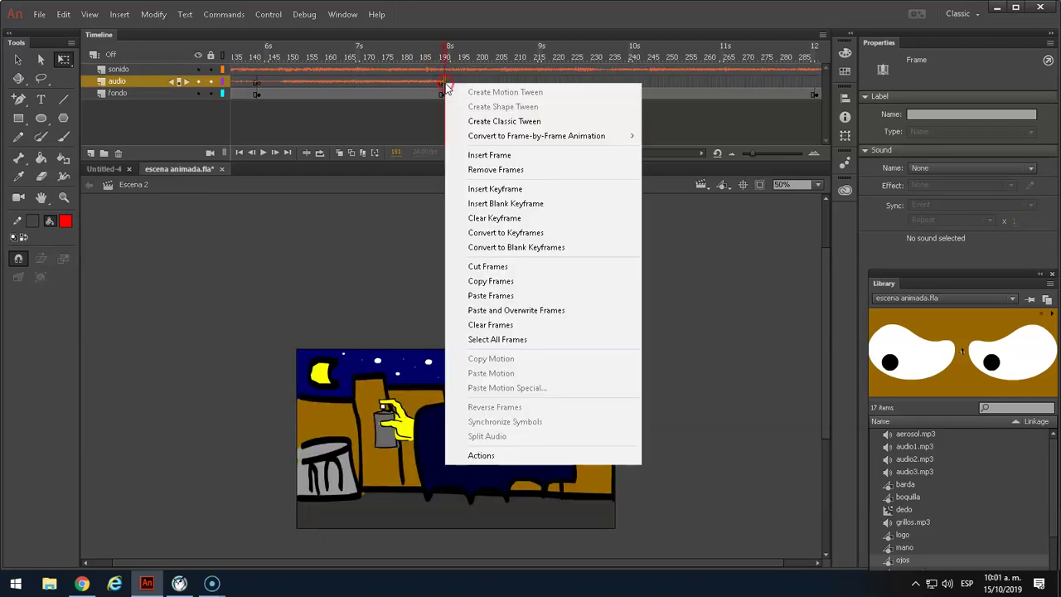
{"action": "left_click", "coordinate": [484, 218]}
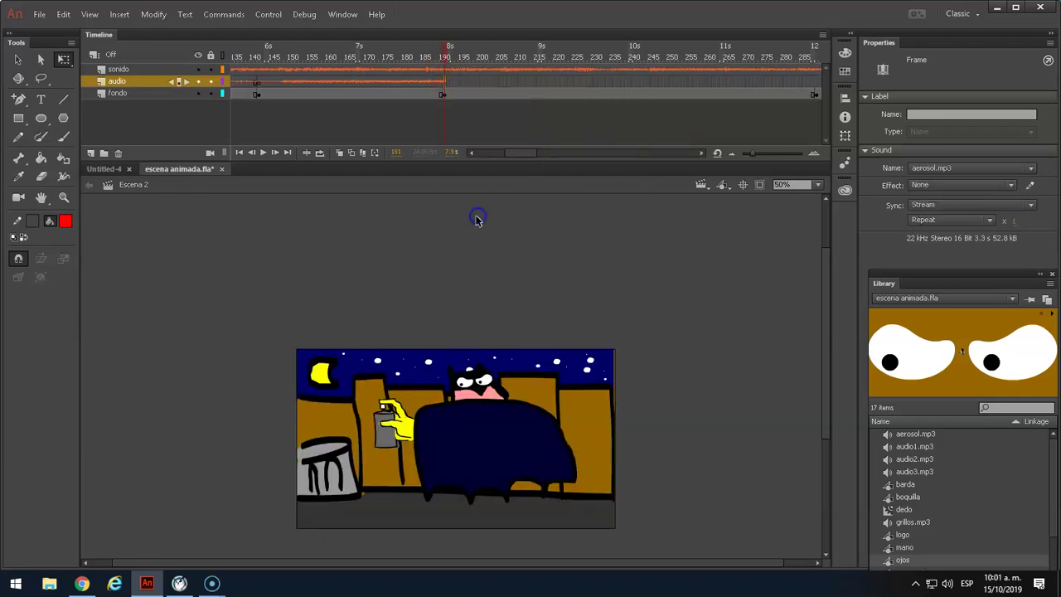
{"action": "left_click", "coordinate": [455, 82]}
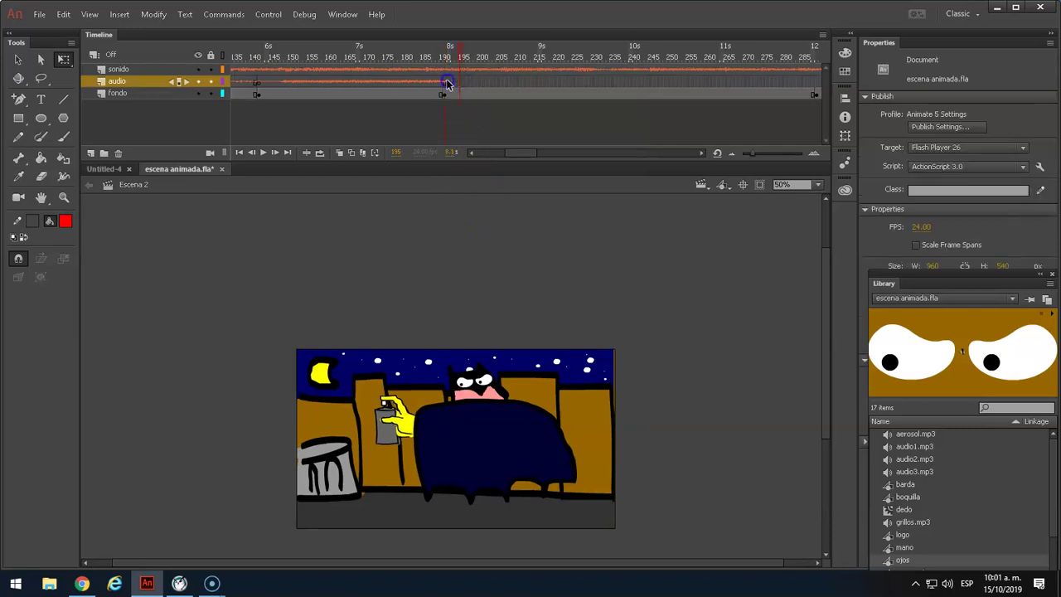
{"action": "left_click", "coordinate": [447, 83]}
{"action": "left_click", "coordinate": [507, 128]}
Insert a blank keyframe at frame 237 of the audio layer, add the risa.mp3 sound there and extend its frames.
{"action": "left_click_drag", "start_coordinate": [512, 133], "coordinate": [520, 157]}
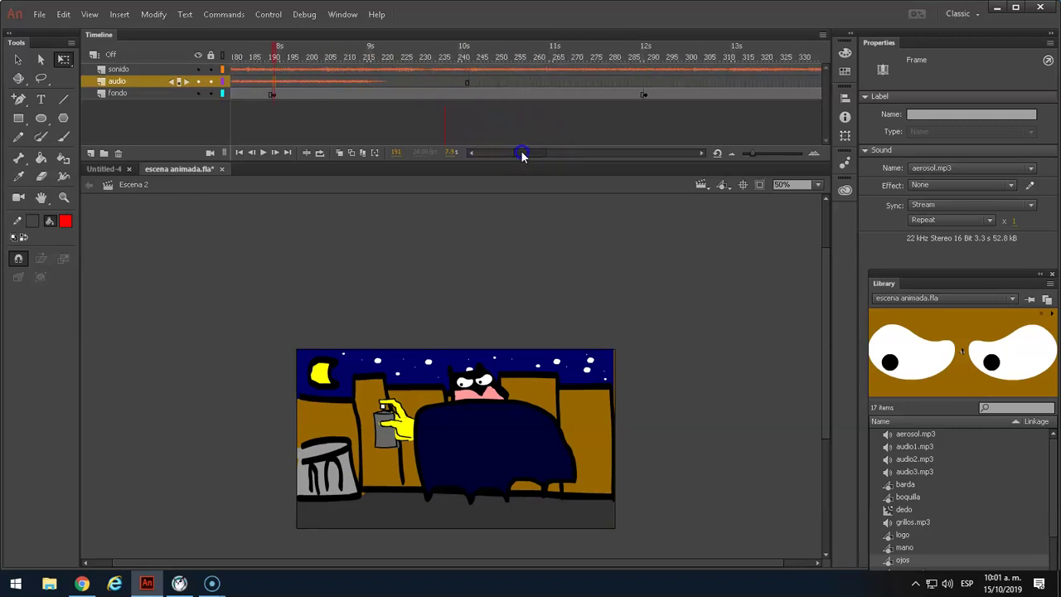
{"action": "left_click", "coordinate": [454, 83]}
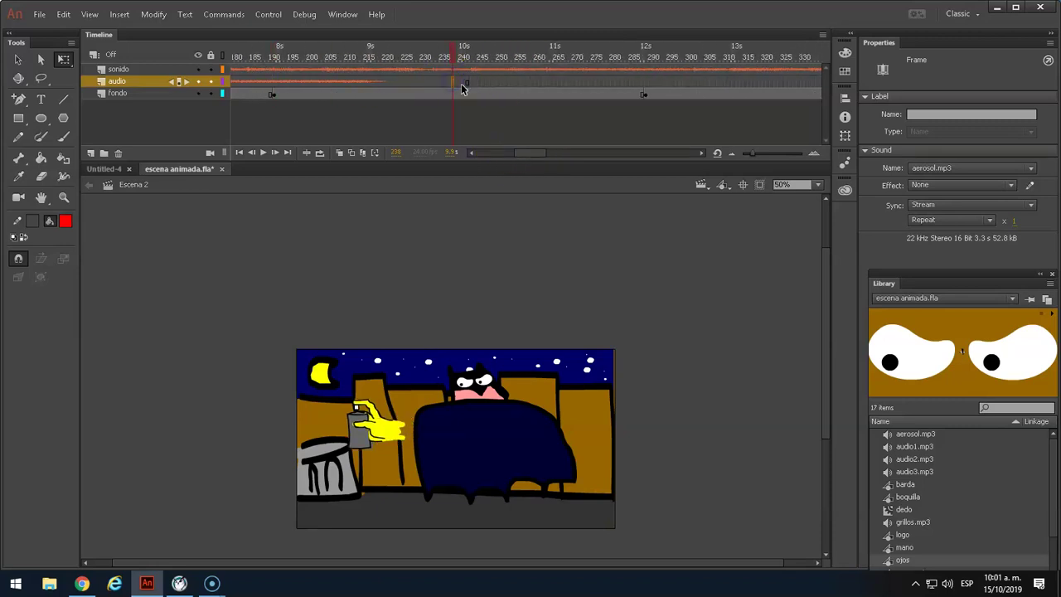
{"action": "key", "text": "F7"}
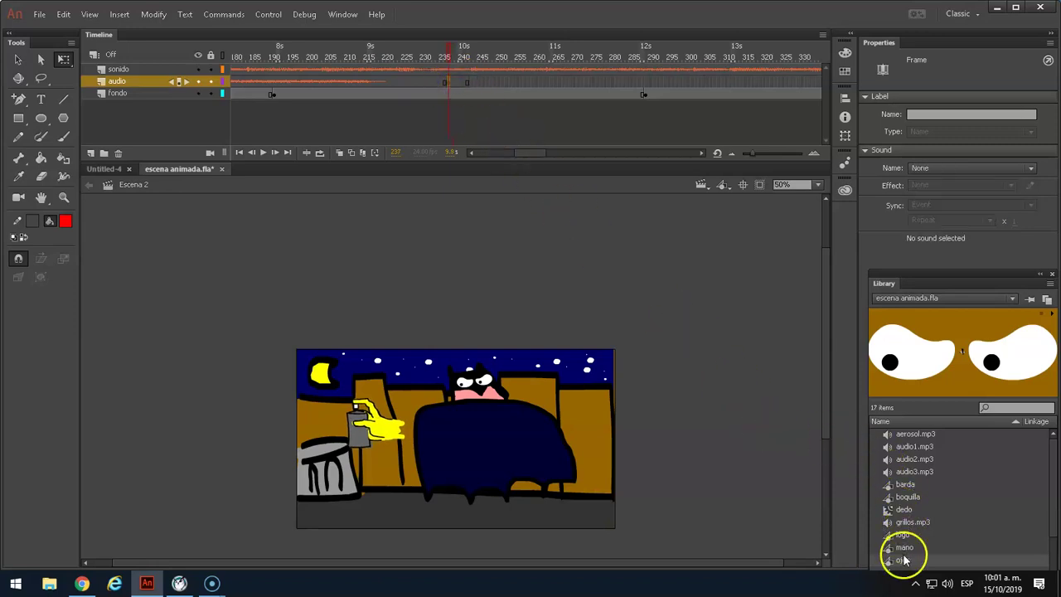
{"action": "scroll", "coordinate": [1055, 509], "scroll_direction": "down", "scroll_amount": 3}
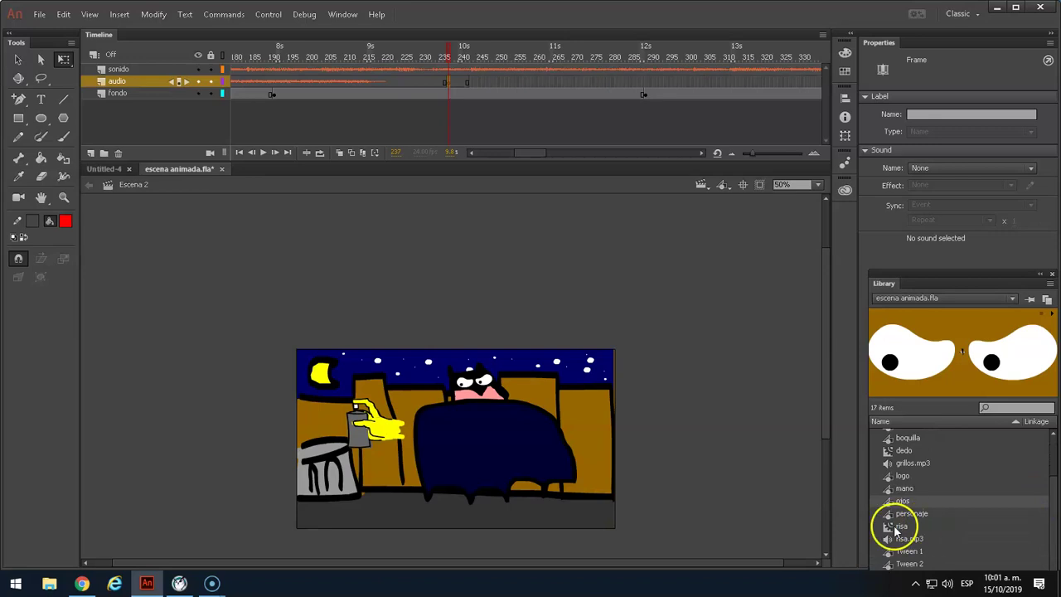
{"action": "left_click", "coordinate": [895, 528]}
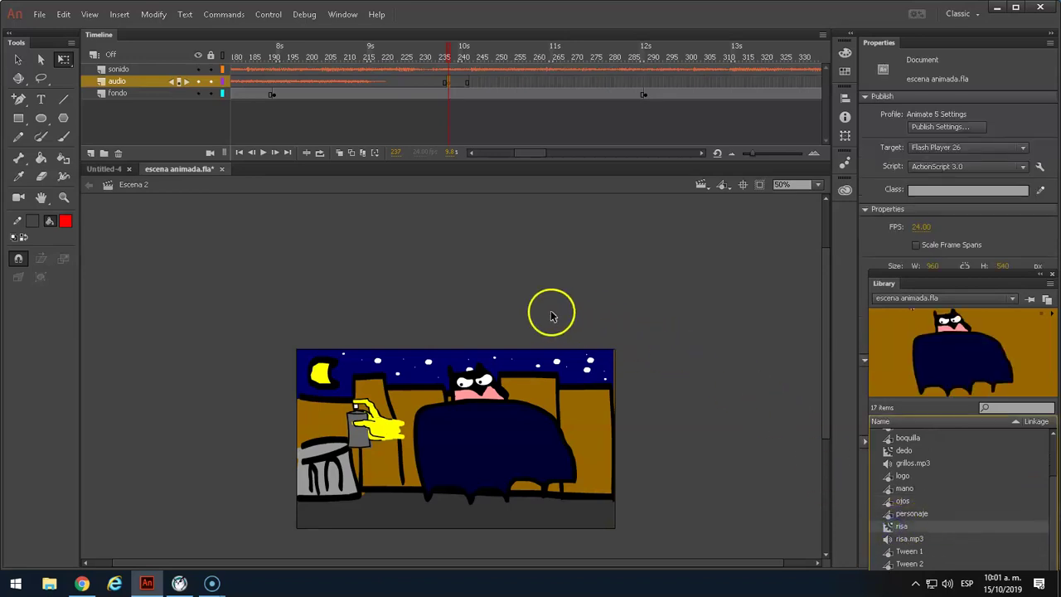
{"action": "left_click", "coordinate": [916, 539]}
{"action": "left_click_drag", "start_coordinate": [632, 367], "coordinate": [624, 367]}
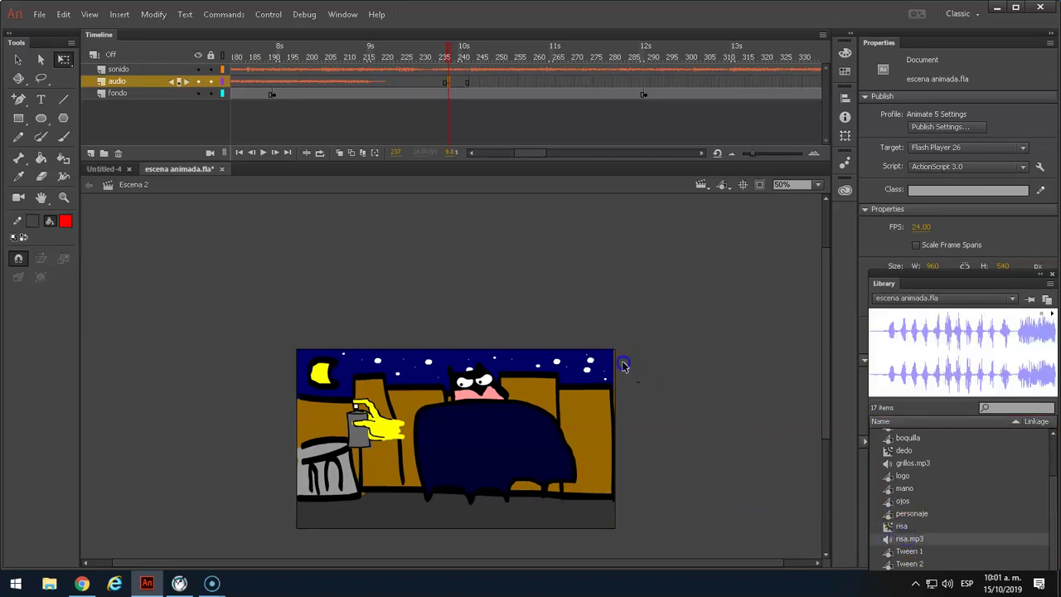
{"action": "left_click", "coordinate": [448, 82]}
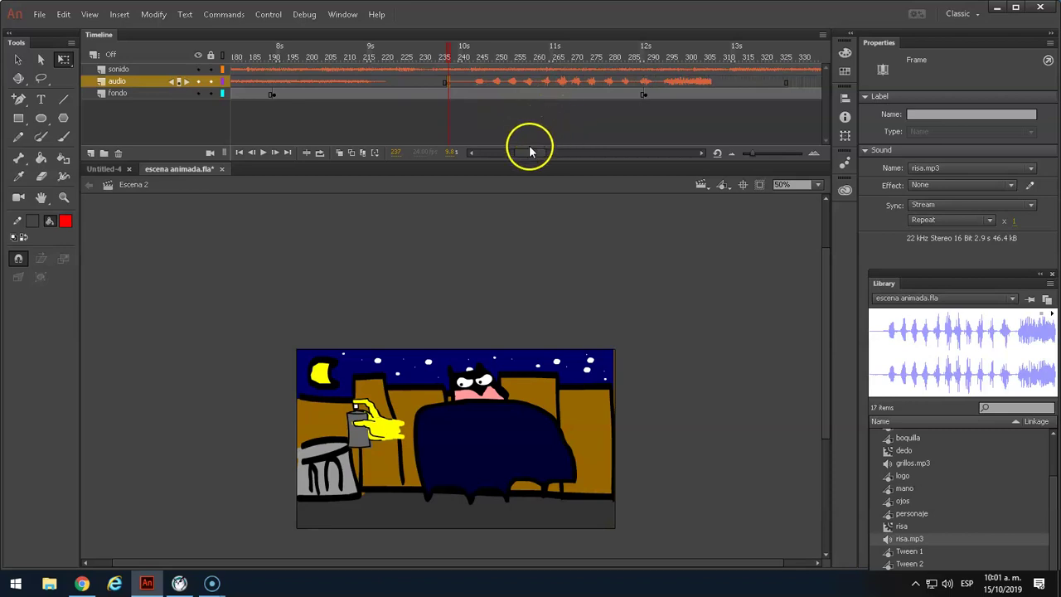
Insert a blank keyframe at frame 313 of the audio layer and add the risa.mp3 sound again.
{"action": "left_click_drag", "start_coordinate": [530, 155], "coordinate": [533, 155]}
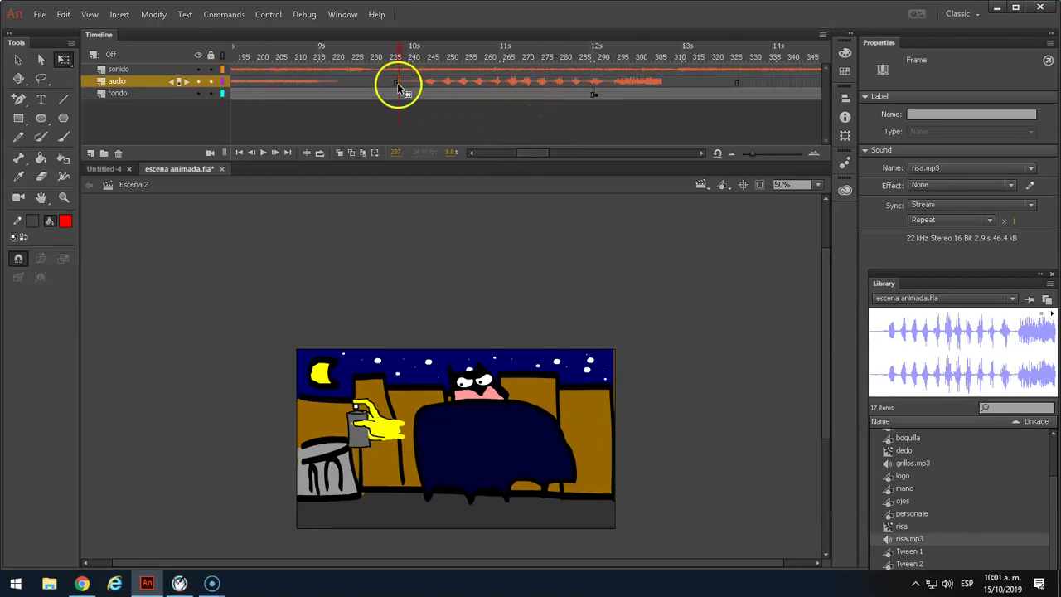
{"action": "left_click_drag", "start_coordinate": [401, 83], "coordinate": [683, 83]}
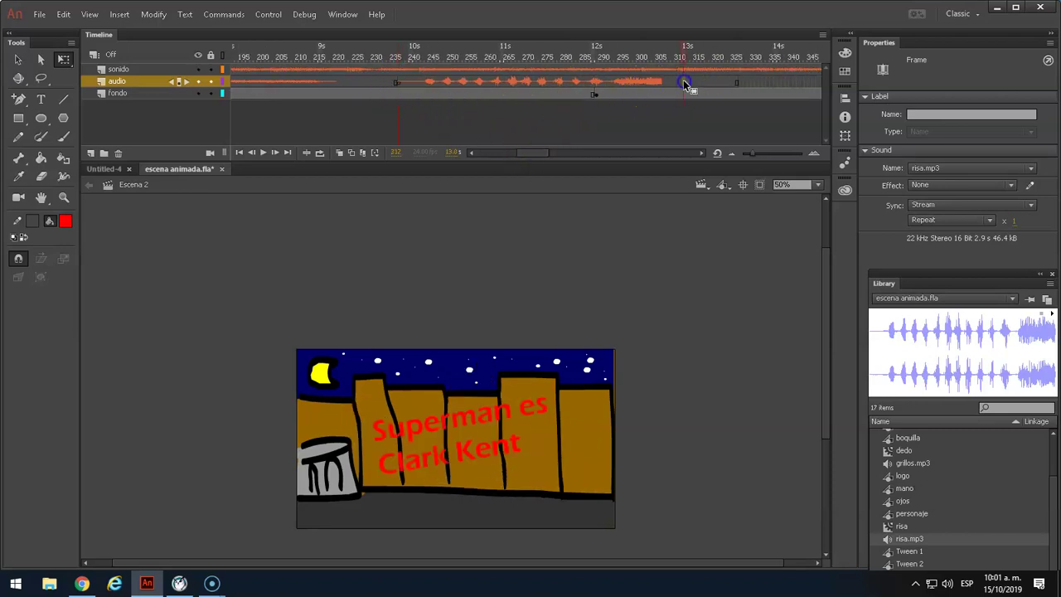
{"action": "key", "text": "F7"}
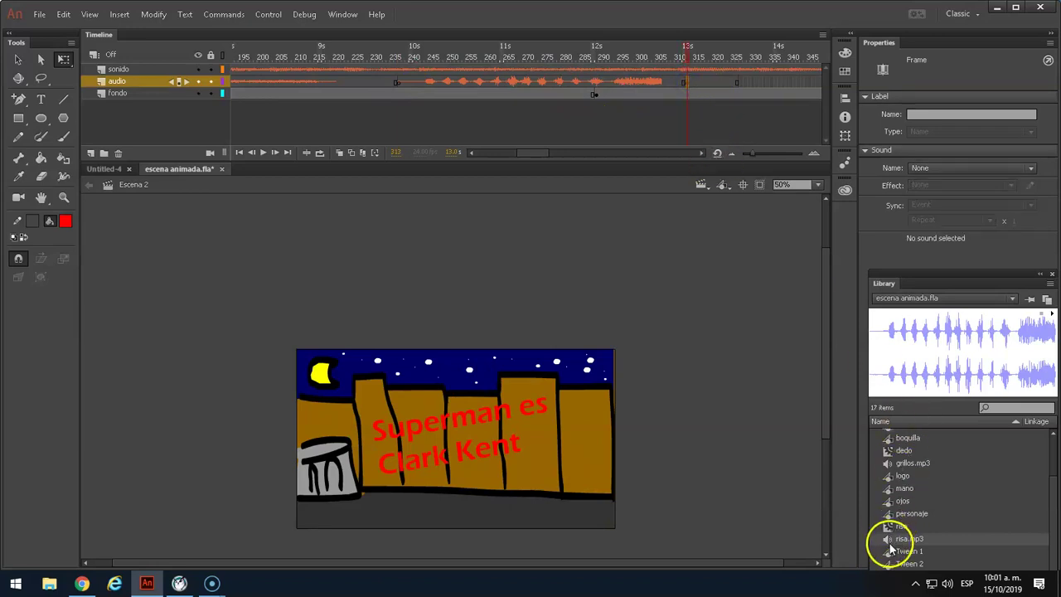
{"action": "left_click_drag", "start_coordinate": [889, 541], "coordinate": [597, 431]}
{"action": "left_click", "coordinate": [678, 146]}
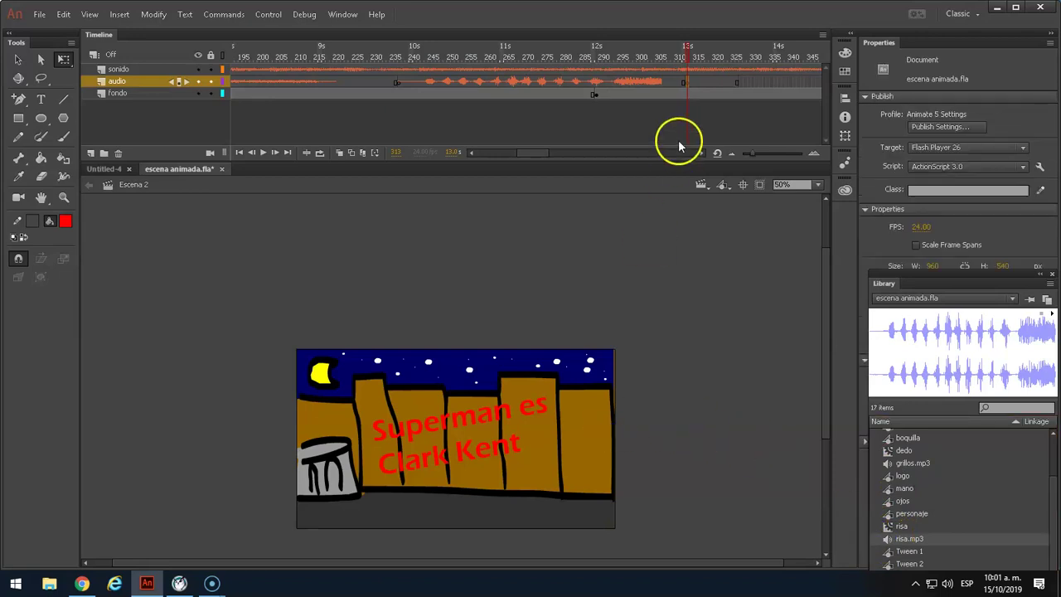
{"action": "left_click", "coordinate": [692, 82]}
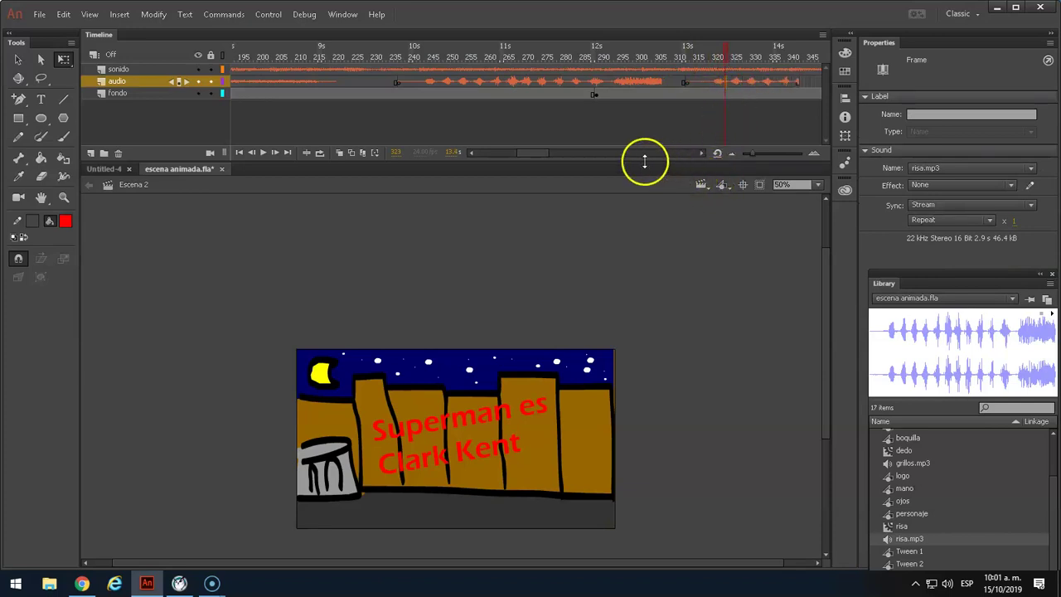
Extend the second laugh's frames on the audio layer and make all three layers end at about frame 383.
{"action": "left_click_drag", "start_coordinate": [542, 155], "coordinate": [559, 154]}
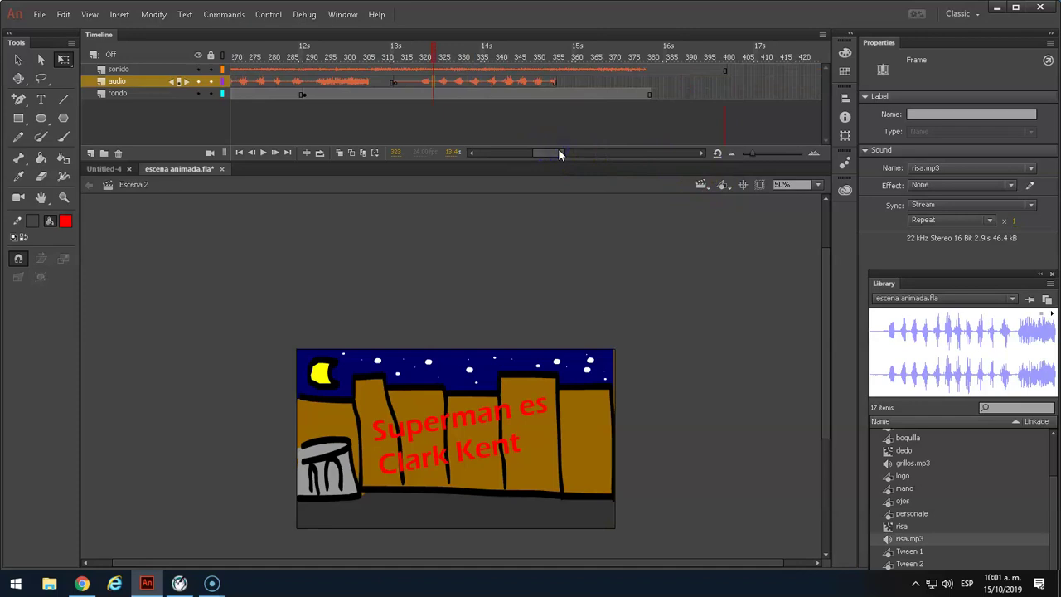
{"action": "left_click", "coordinate": [709, 87]}
{"action": "left_click", "coordinate": [638, 83]}
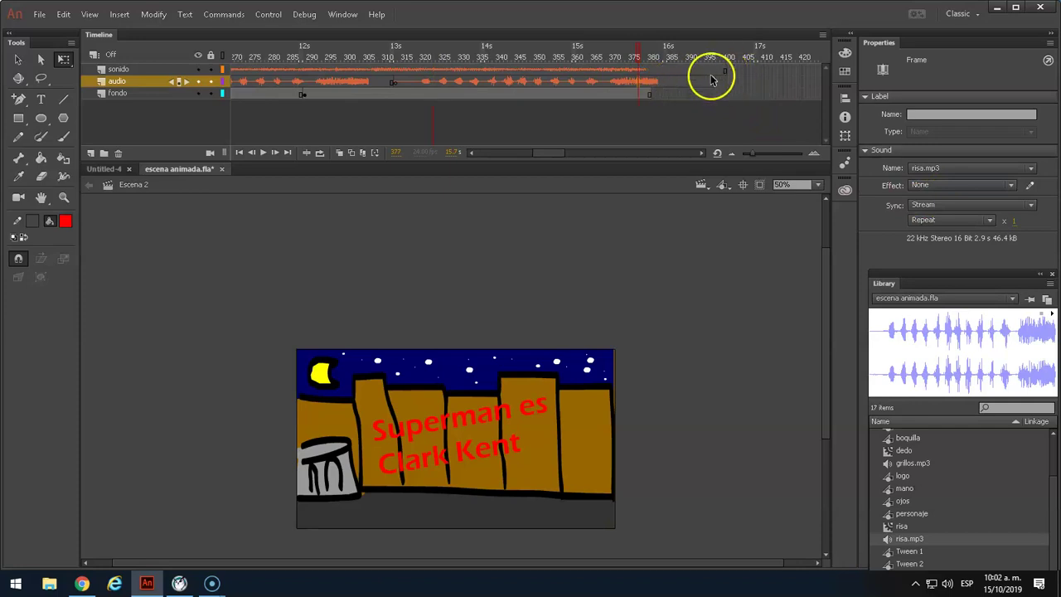
{"action": "left_click_drag", "start_coordinate": [746, 83], "coordinate": [673, 98]}
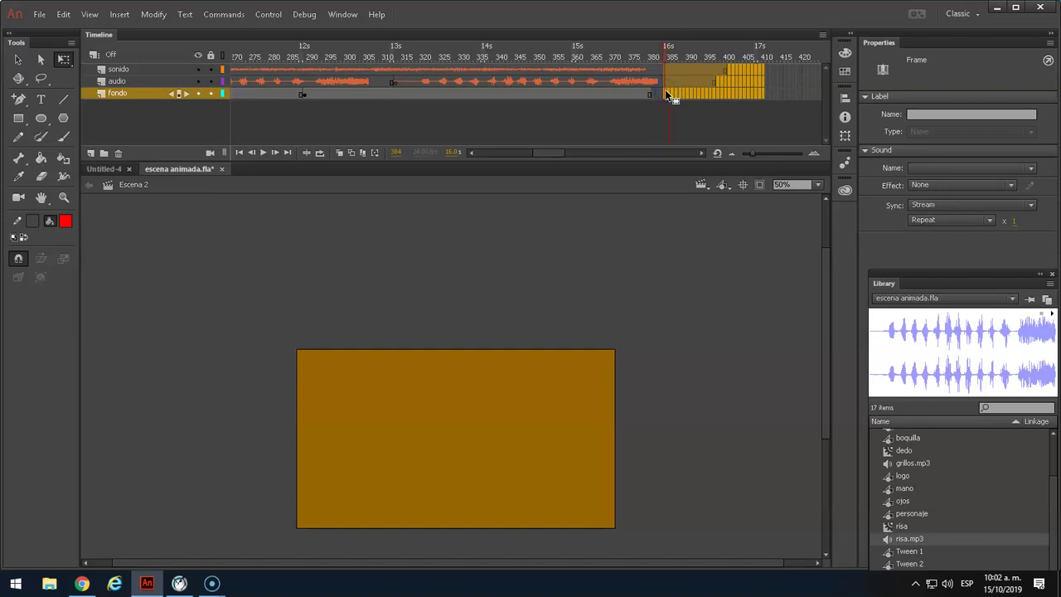
{"action": "left_click", "coordinate": [663, 98]}
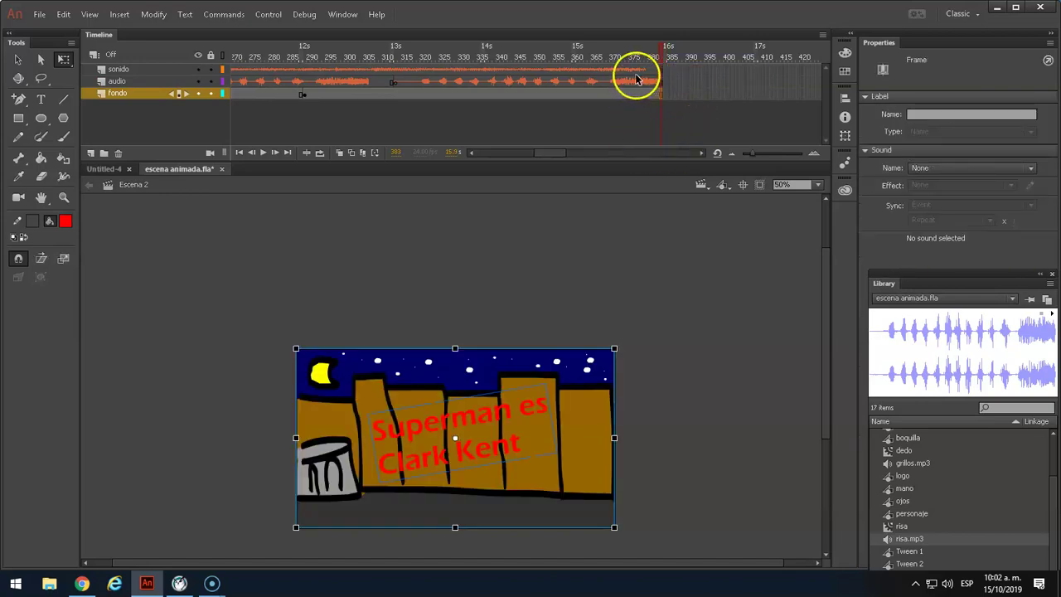
{"action": "left_click_drag", "start_coordinate": [658, 52], "coordinate": [792, 86]}
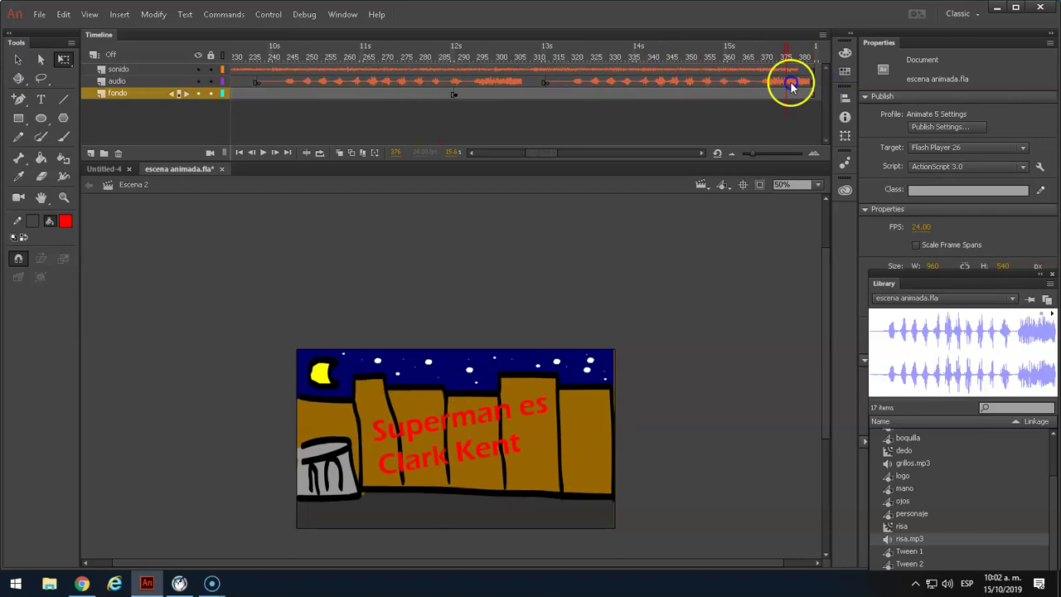
{"action": "mouse_move", "coordinate": [492, 74]}
{"action": "left_mouse_down"}
{"action": "mouse_move", "coordinate": [406, 71]}
{"action": "mouse_move", "coordinate": [475, 71]}
{"action": "left_mouse_up"}
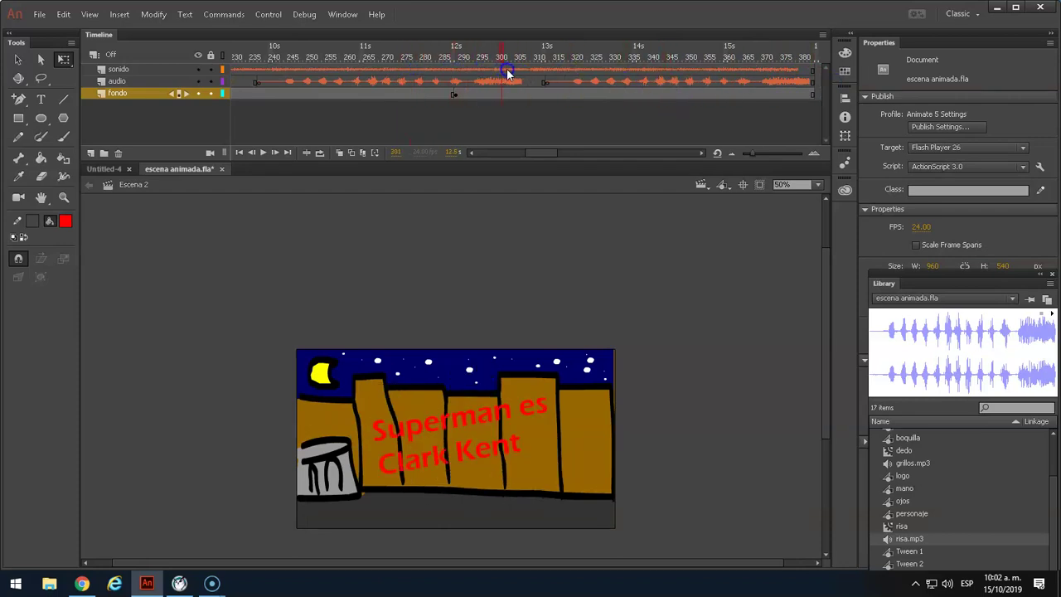
{"action": "left_click_drag", "start_coordinate": [537, 154], "coordinate": [560, 153]}
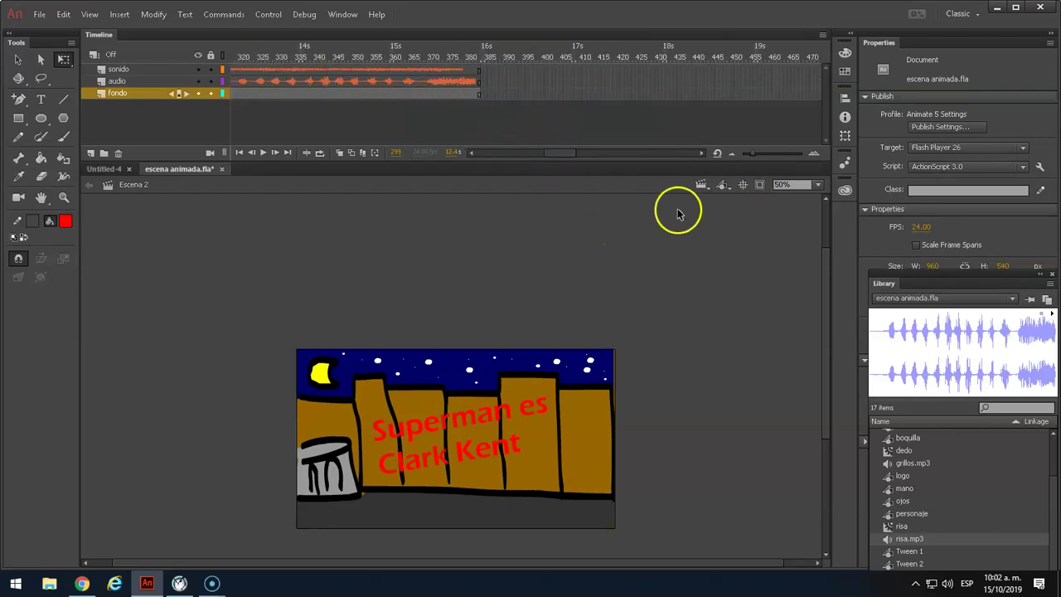
Duplicate Escena 1 as a new scene placed after Escena 2 and name it Escena 3.
{"action": "key", "text": "shift+F2"}
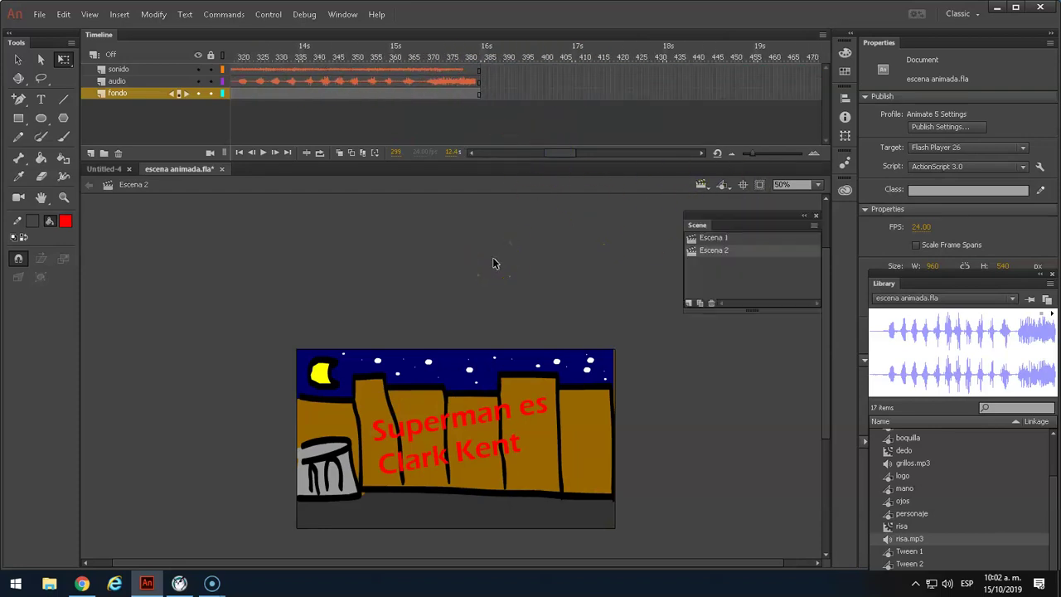
{"action": "left_click", "coordinate": [712, 239]}
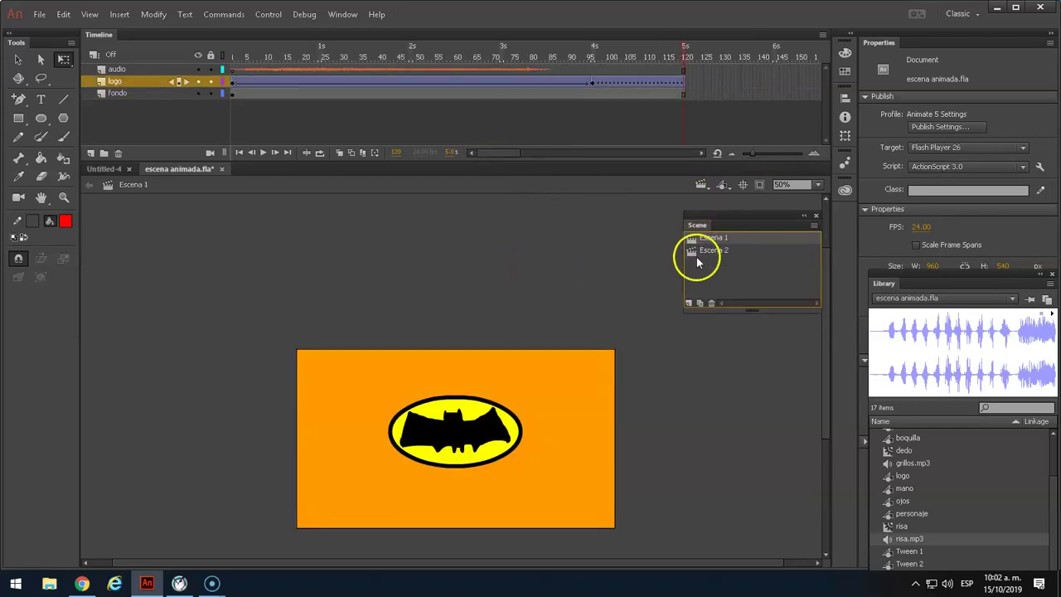
{"action": "left_click", "coordinate": [702, 303]}
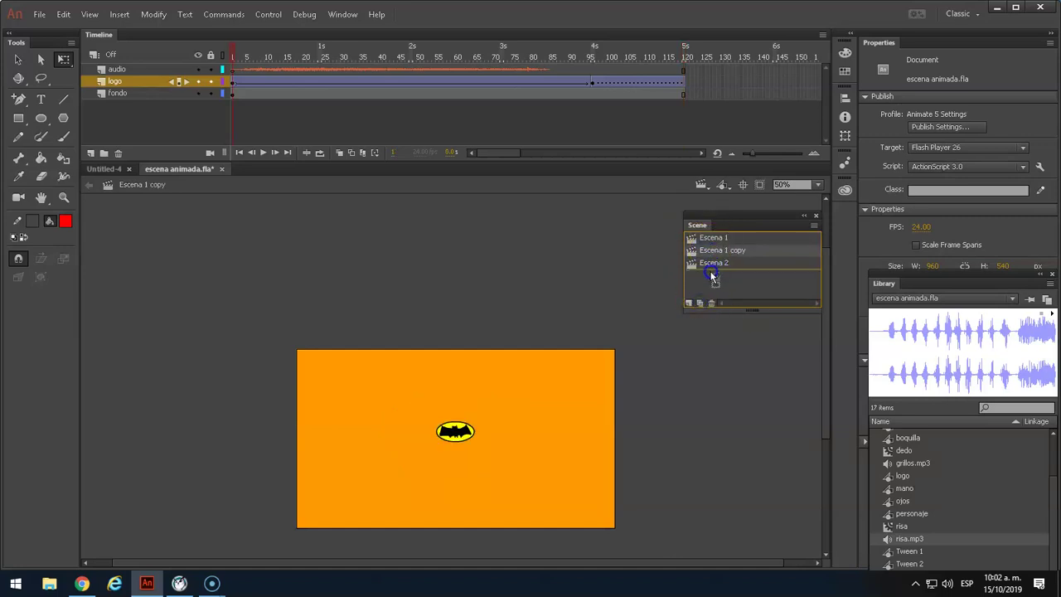
{"action": "left_click_drag", "start_coordinate": [712, 276], "coordinate": [715, 274]}
{"action": "double_click", "coordinate": [723, 263]}
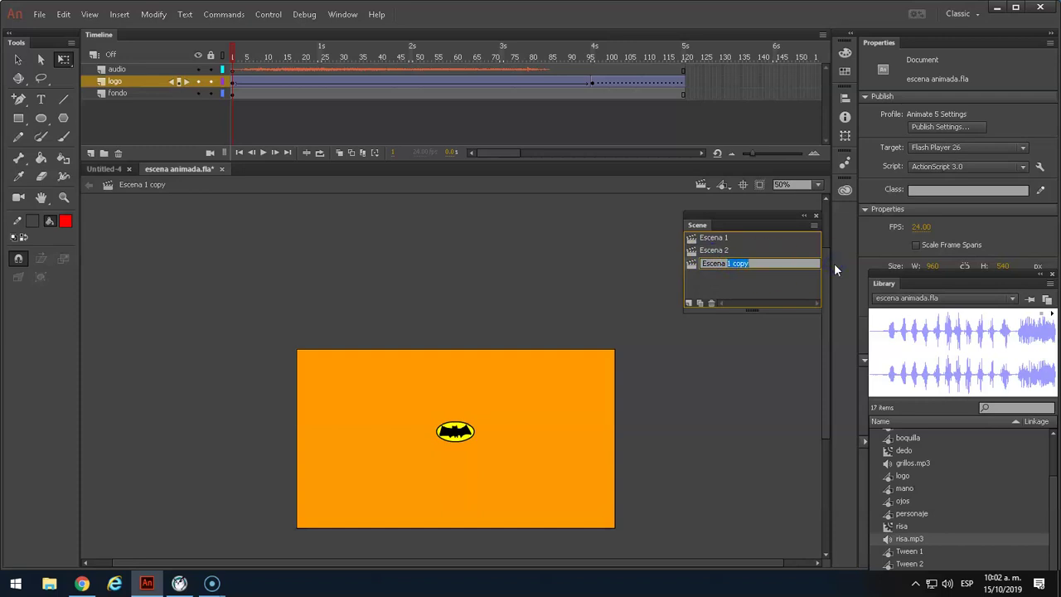
{"action": "type", "text": "3"}
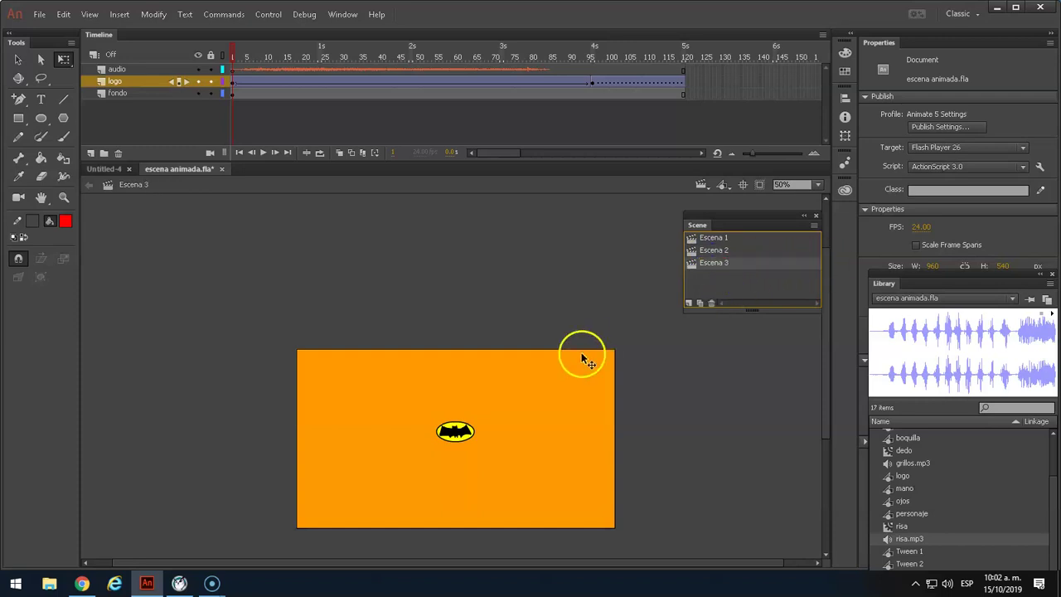
Replace the sound on the audio layer of Escena 3 with audio3.mp3 from the library.
{"action": "left_click", "coordinate": [468, 433]}
{"action": "left_click", "coordinate": [242, 69]}
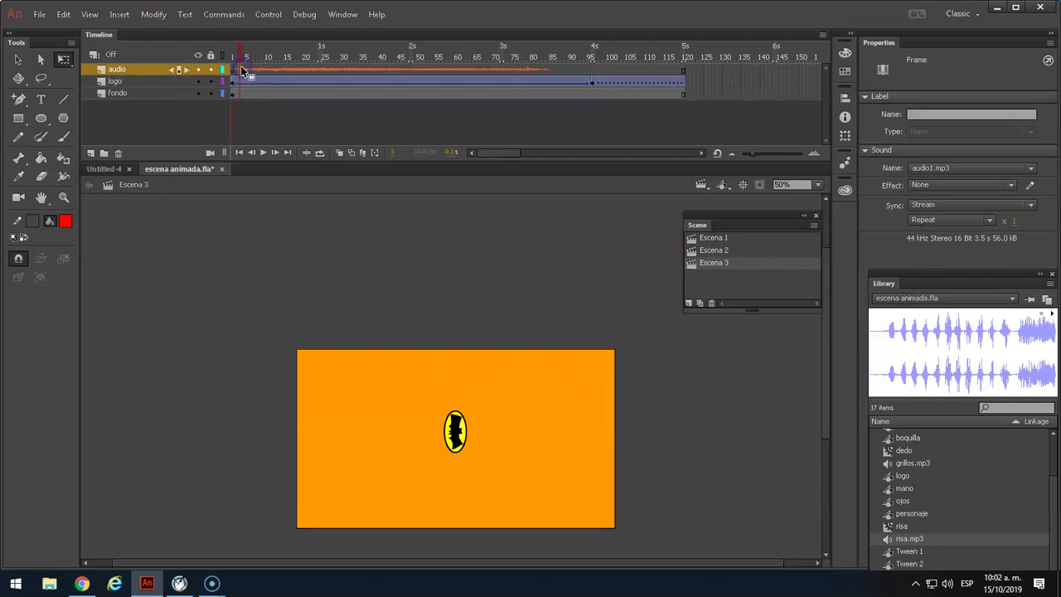
{"action": "left_click_drag", "start_coordinate": [241, 57], "coordinate": [424, 65]}
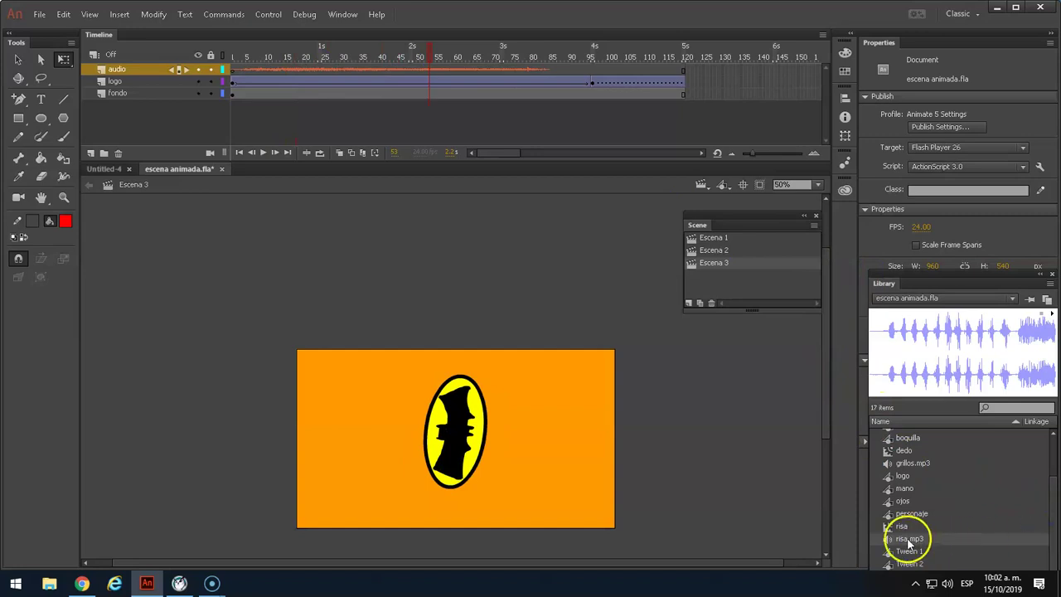
{"action": "scroll", "coordinate": [1052, 492], "scroll_direction": "up", "scroll_amount": 1}
{"action": "scroll", "coordinate": [1053, 492], "scroll_direction": "up", "scroll_amount": 2}
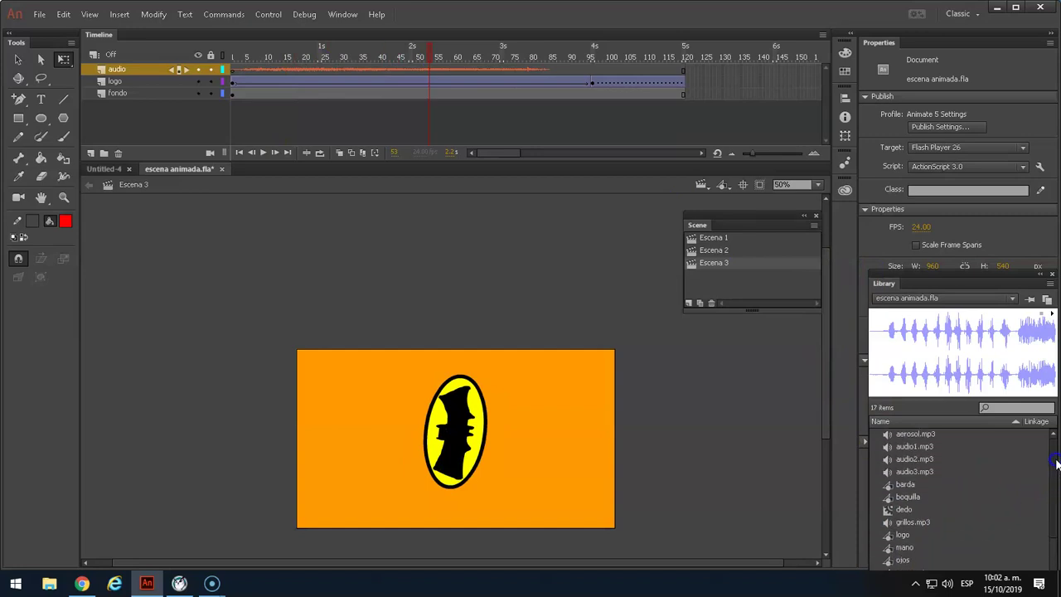
{"action": "left_click", "coordinate": [935, 471]}
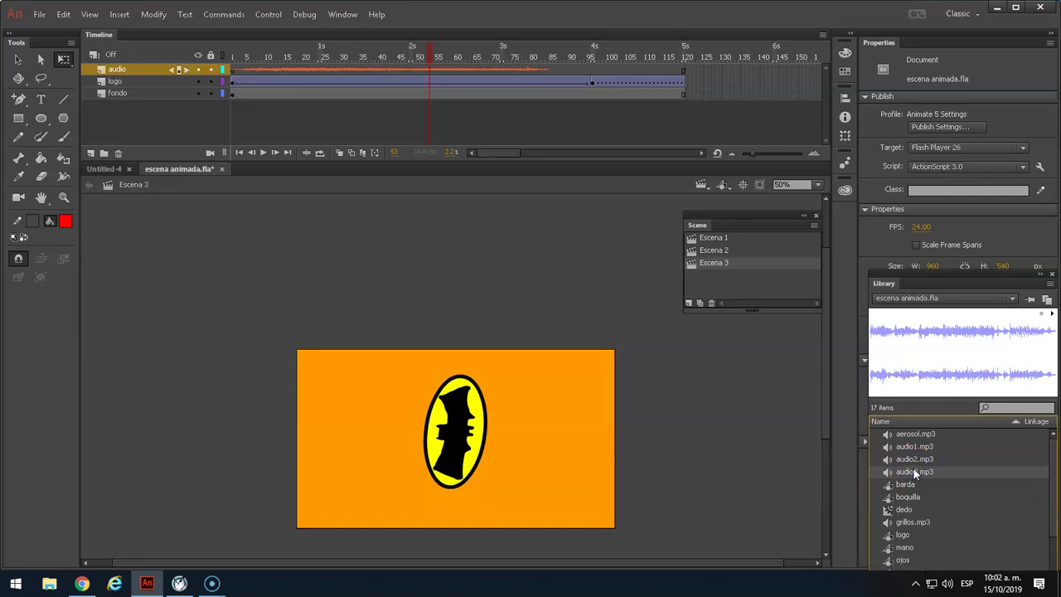
{"action": "left_click_drag", "start_coordinate": [916, 474], "coordinate": [590, 427]}
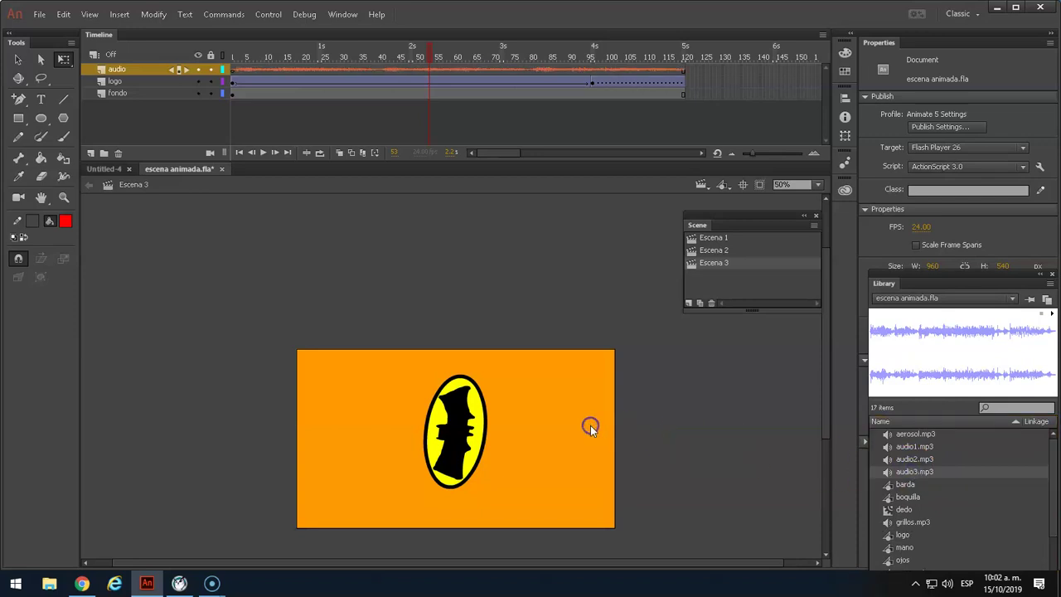
Play Escena 3 from its first frame to check the logo animation with the new sound.
{"action": "left_click_drag", "start_coordinate": [426, 41], "coordinate": [147, 33]}
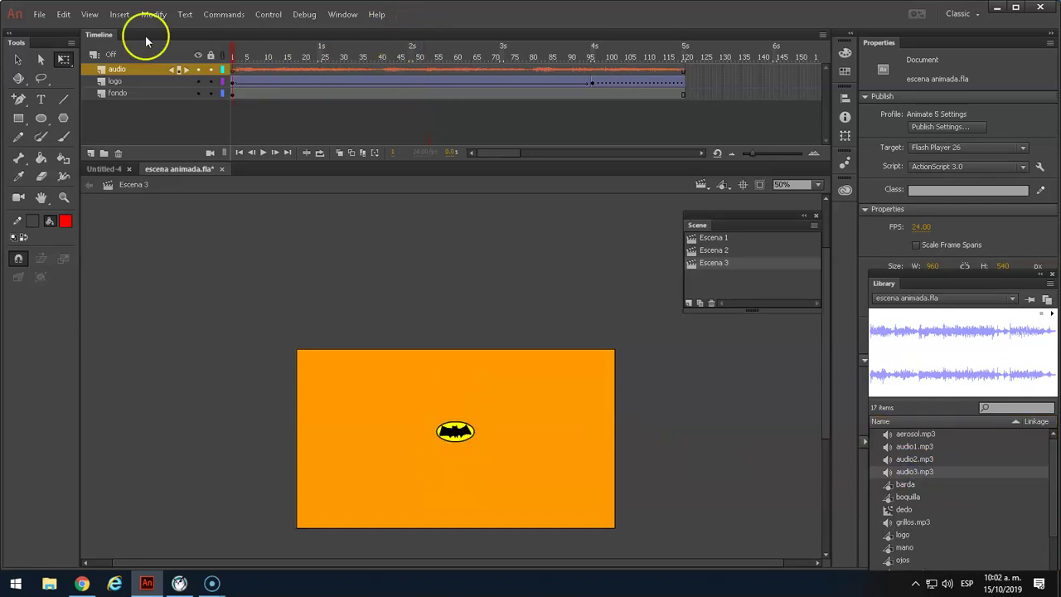
{"action": "key", "text": "Return"}
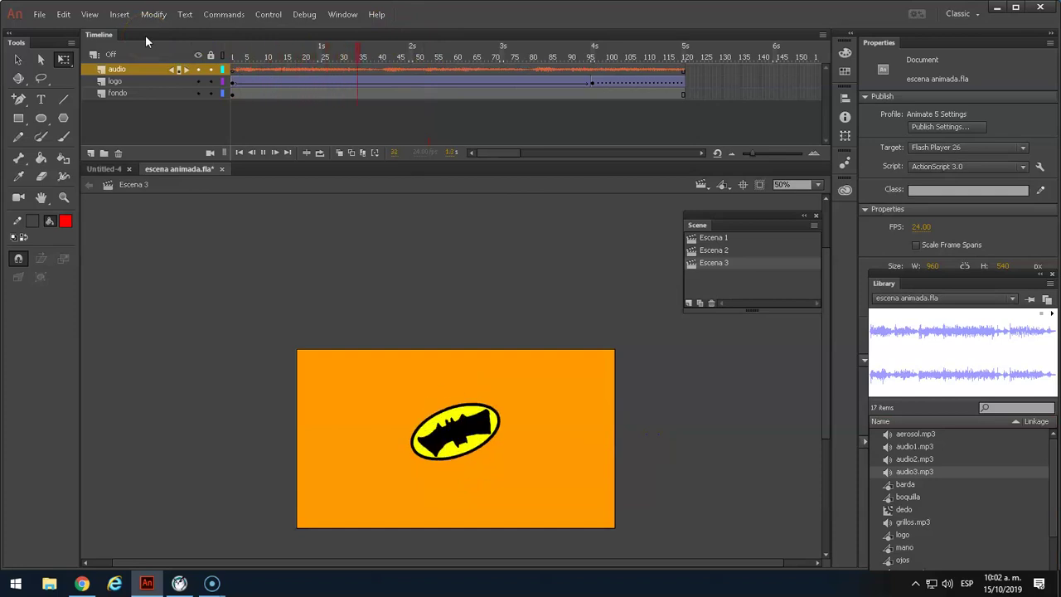
{"action": "left_click_drag", "start_coordinate": [145, 35], "coordinate": [355, 58]}
Extend the audio, logo and fondo layers of Escena 3 together to about frame 322 so audio3.mp3 plays in full.
{"action": "left_click_drag", "start_coordinate": [484, 152], "coordinate": [503, 152]}
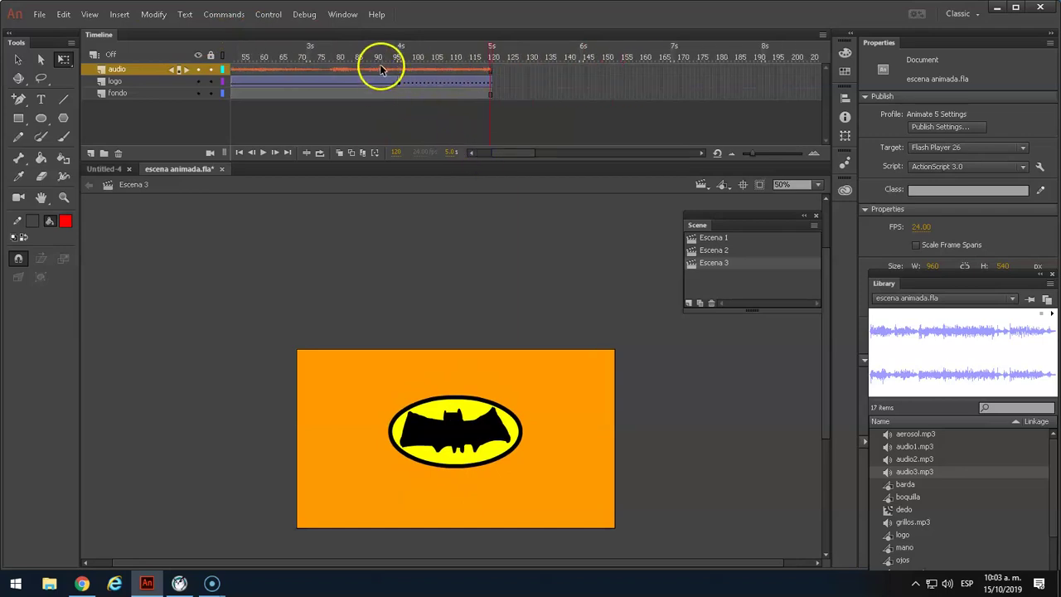
{"action": "left_click_drag", "start_coordinate": [384, 68], "coordinate": [421, 73]}
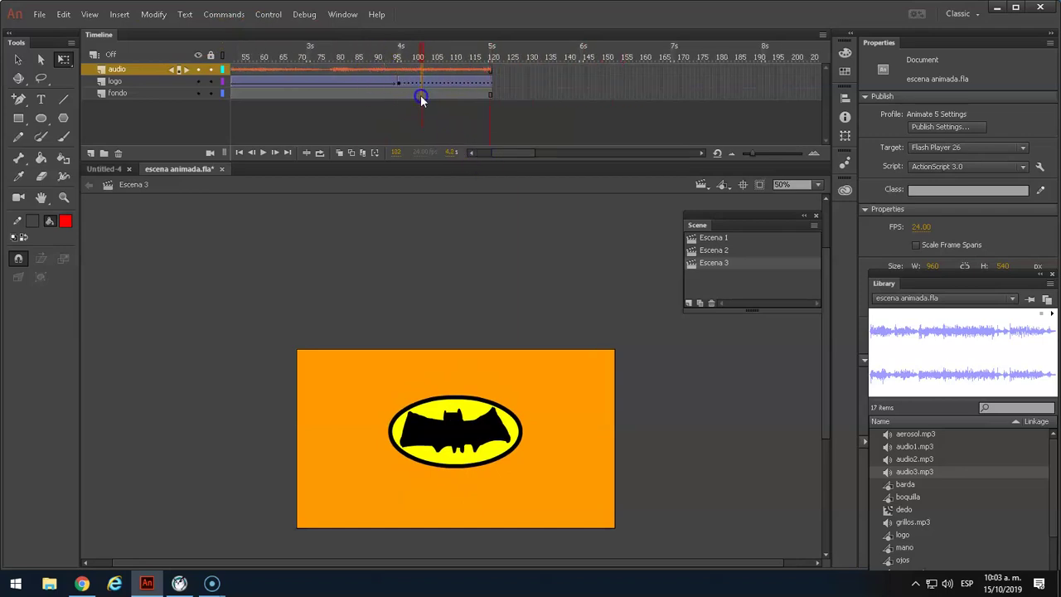
{"action": "left_click", "coordinate": [421, 94]}
{"action": "key", "text": "F5"}
{"action": "left_click_drag", "start_coordinate": [504, 154], "coordinate": [552, 138]}
{"action": "left_click", "coordinate": [678, 86]}
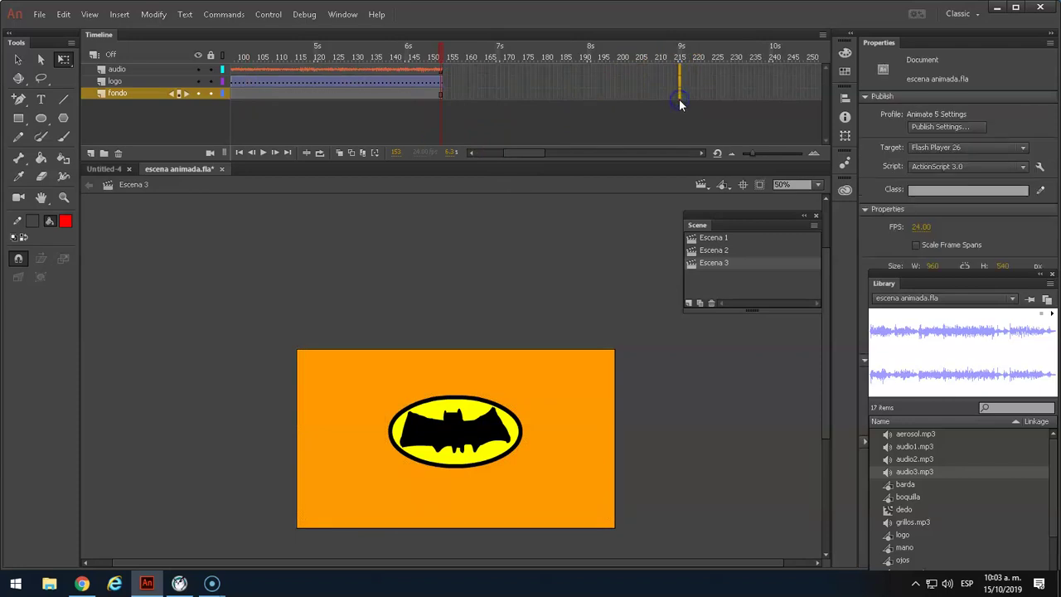
{"action": "key", "text": "F5"}
{"action": "left_click", "coordinate": [674, 73]}
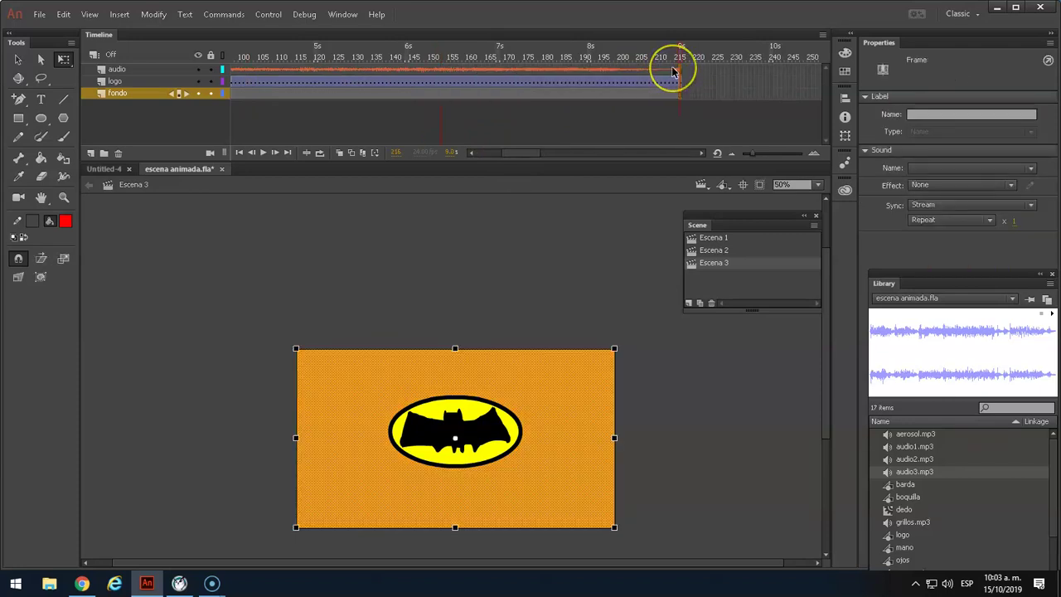
{"action": "key", "text": "F5"}
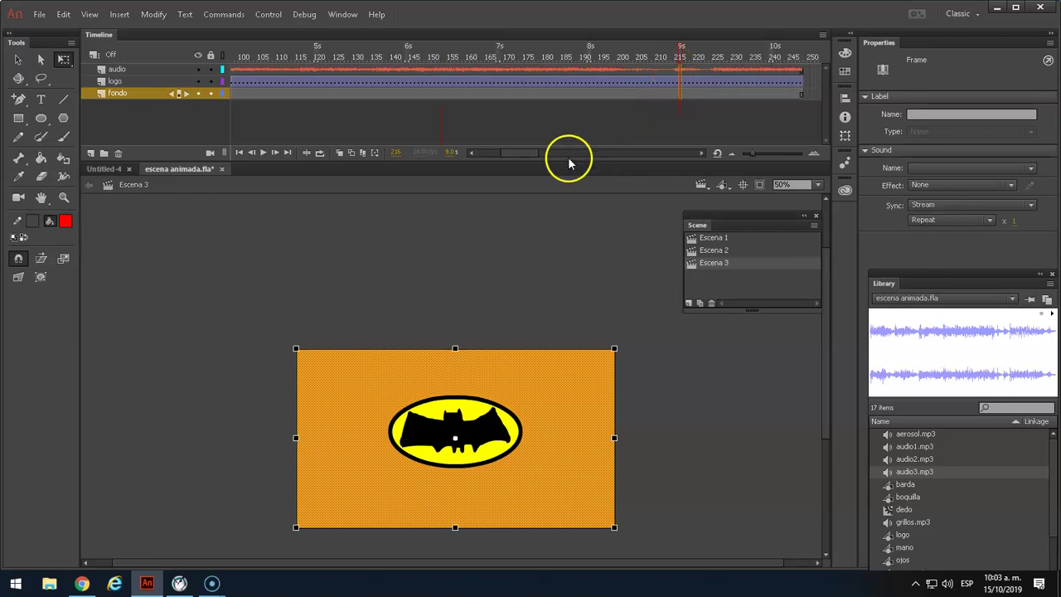
{"action": "left_click_drag", "start_coordinate": [514, 158], "coordinate": [533, 158]}
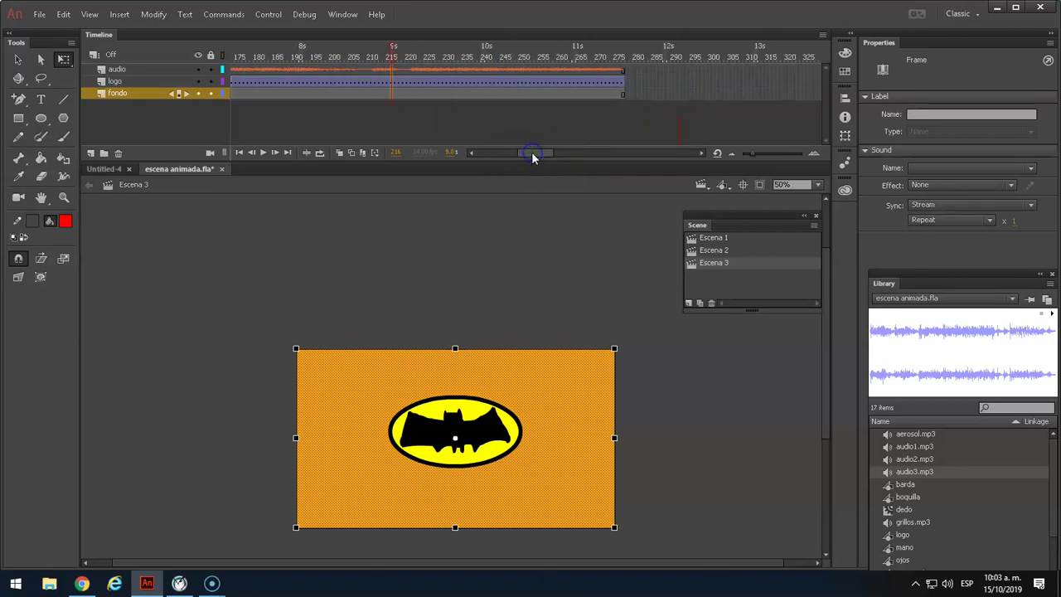
{"action": "key", "text": "F5"}
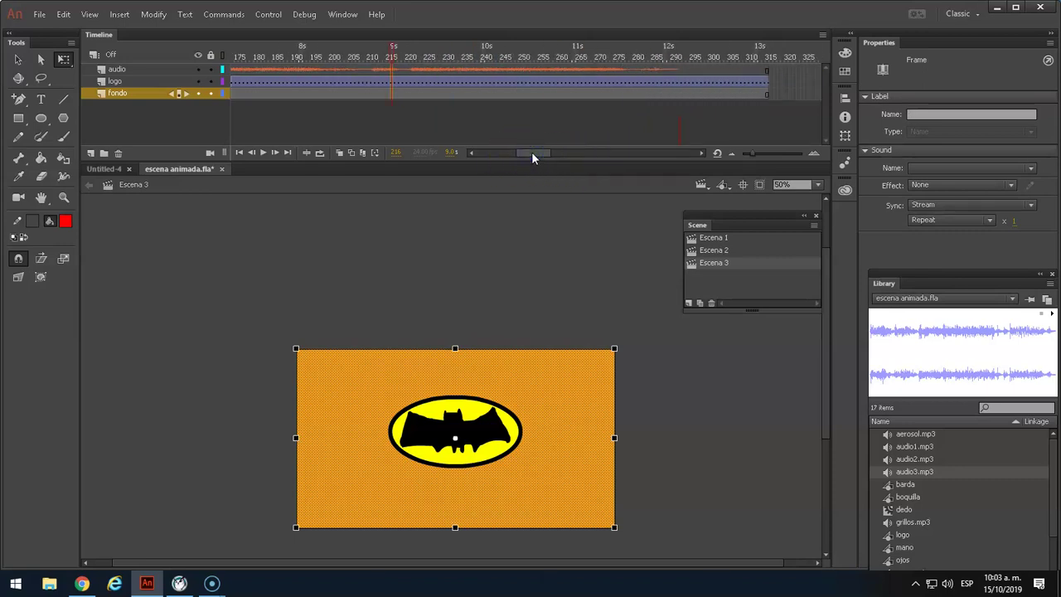
{"action": "key", "text": "F5"}
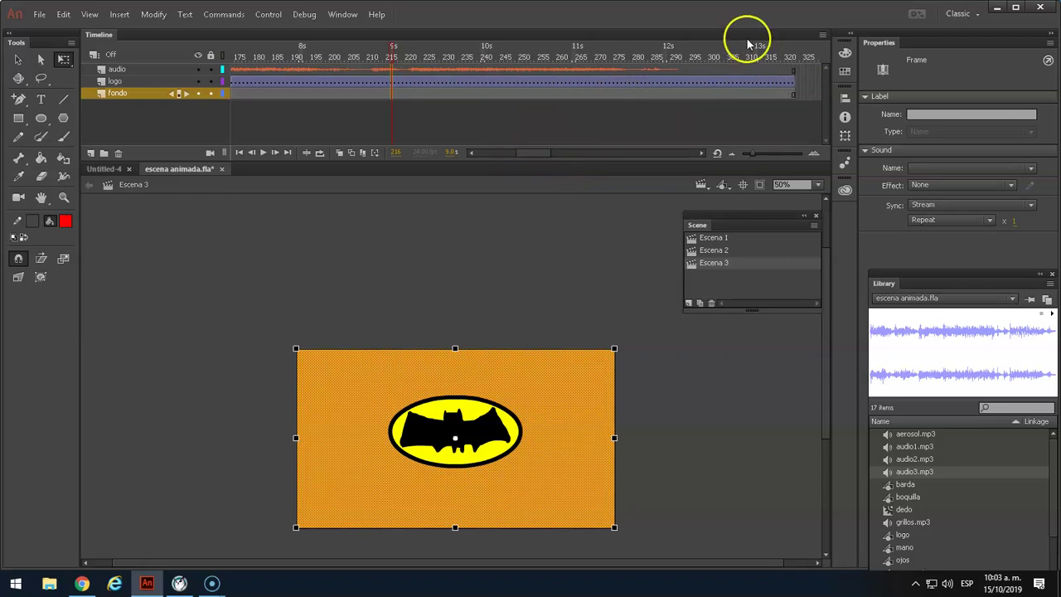
Add a new layer above the audio layer in Escena 3 with the playhead at frame 322.
{"action": "left_click", "coordinate": [793, 82]}
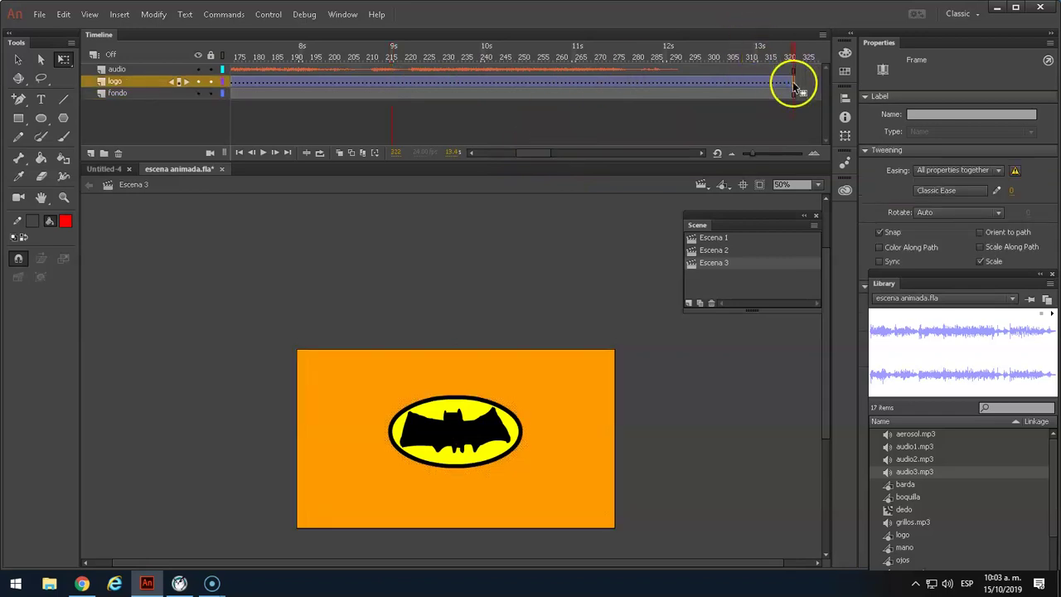
{"action": "left_click", "coordinate": [92, 156]}
{"action": "left_click_drag", "start_coordinate": [124, 81], "coordinate": [140, 69]}
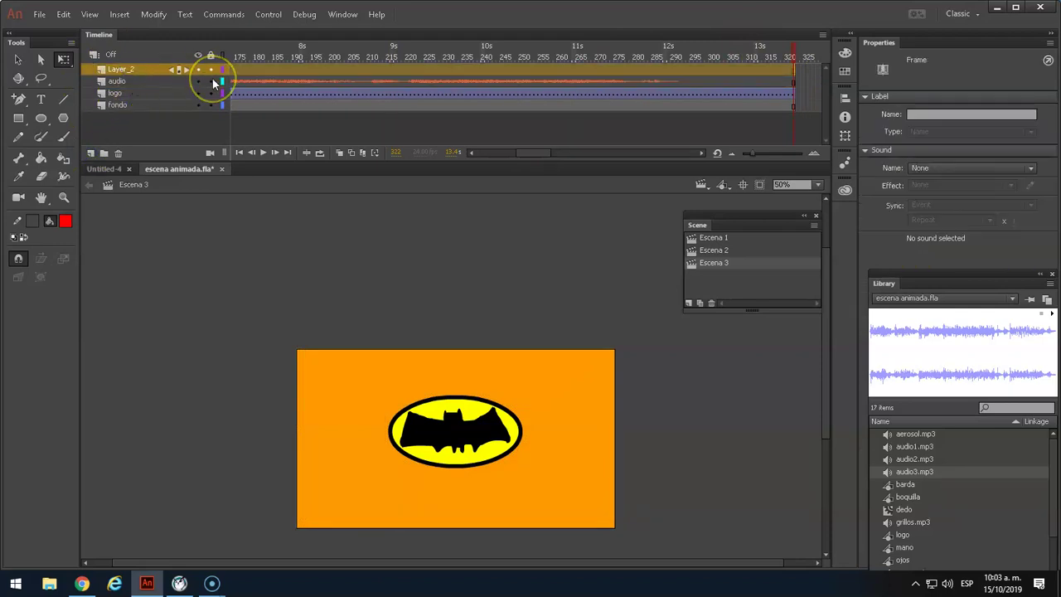
Apply the ActionScript Timeline Navigation code snippet "Stop at this Frame" at frame 322 of Escena 3.
{"action": "key", "text": "F9"}
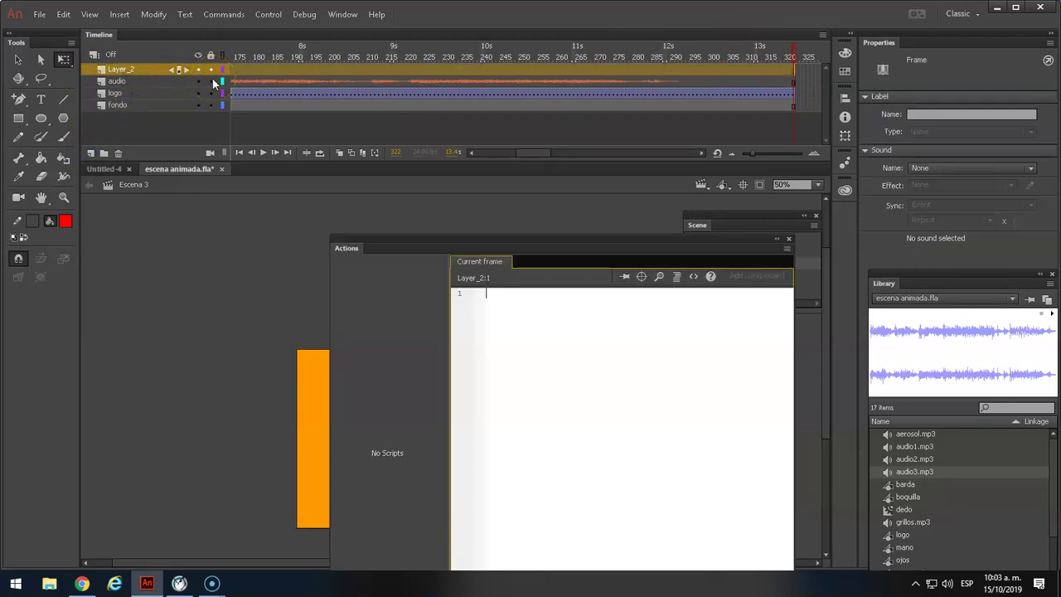
{"action": "left_click", "coordinate": [694, 277]}
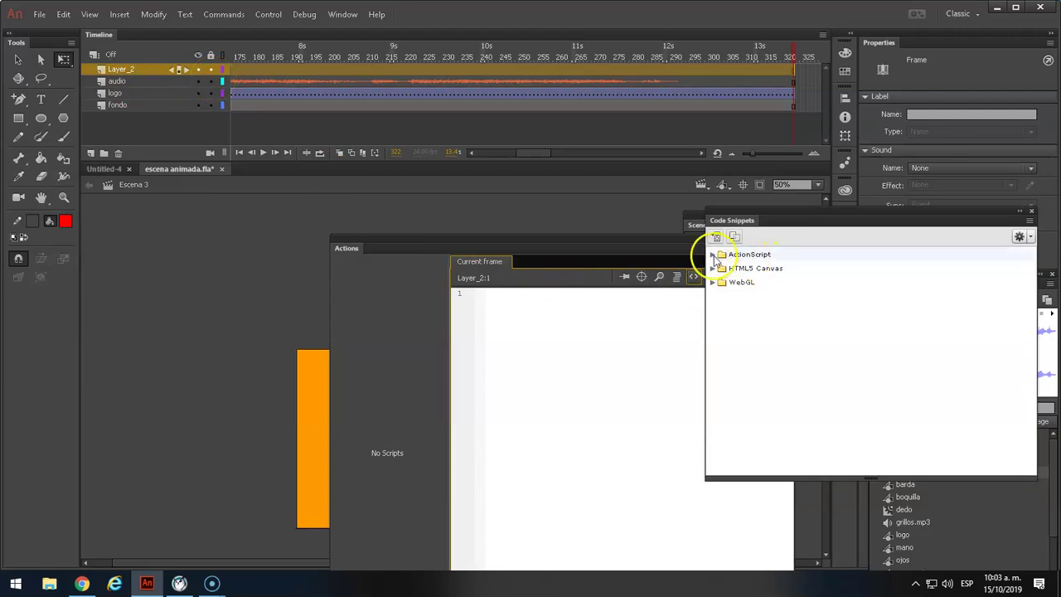
{"action": "left_click", "coordinate": [711, 254]}
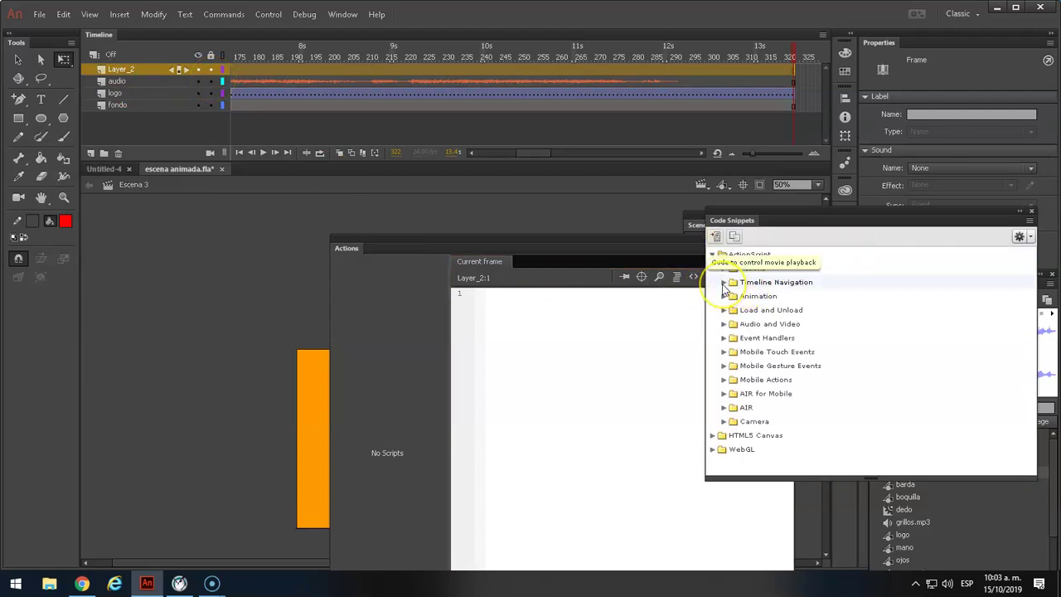
{"action": "left_click", "coordinate": [723, 283]}
{"action": "double_click", "coordinate": [742, 296]}
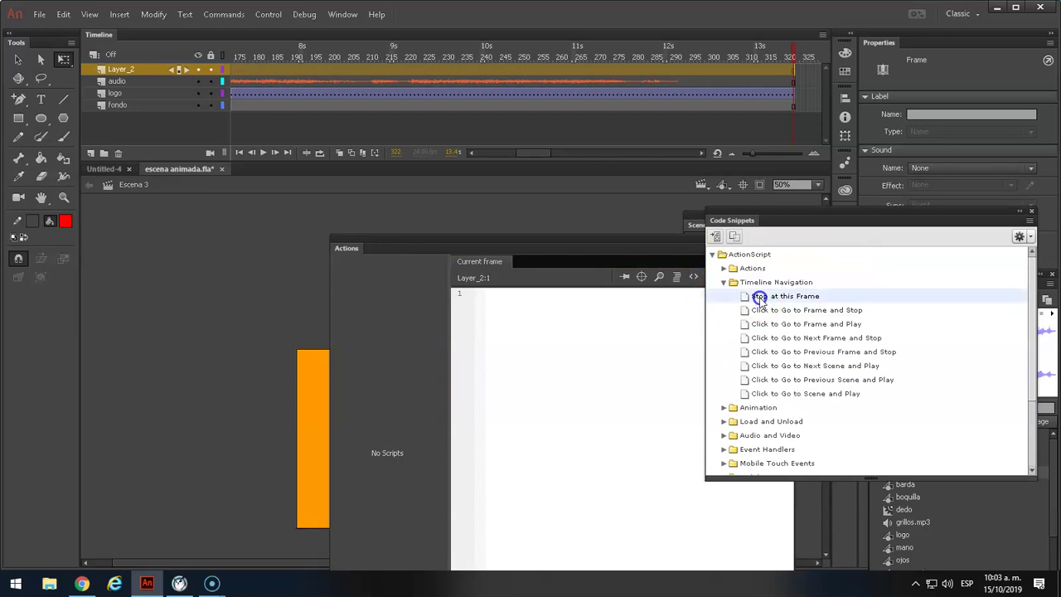
Test the full movie in a maximized preview without the Library panel, and close the preview and the Actions and Code Snippets panels.
{"action": "left_click_drag", "start_coordinate": [686, 56], "coordinate": [37, 96]}
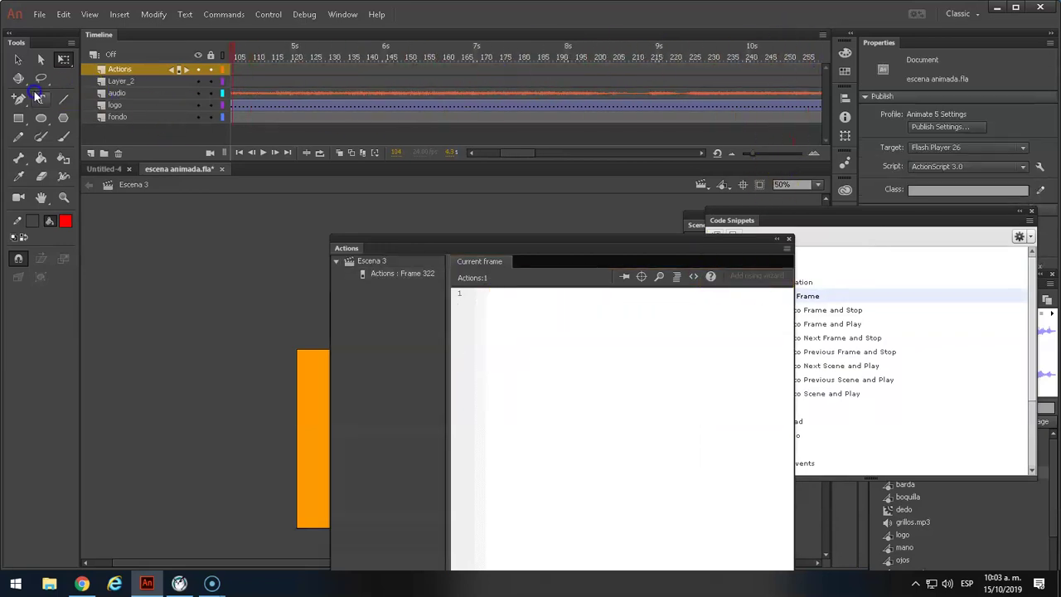
{"action": "key", "text": "ctrl+Return"}
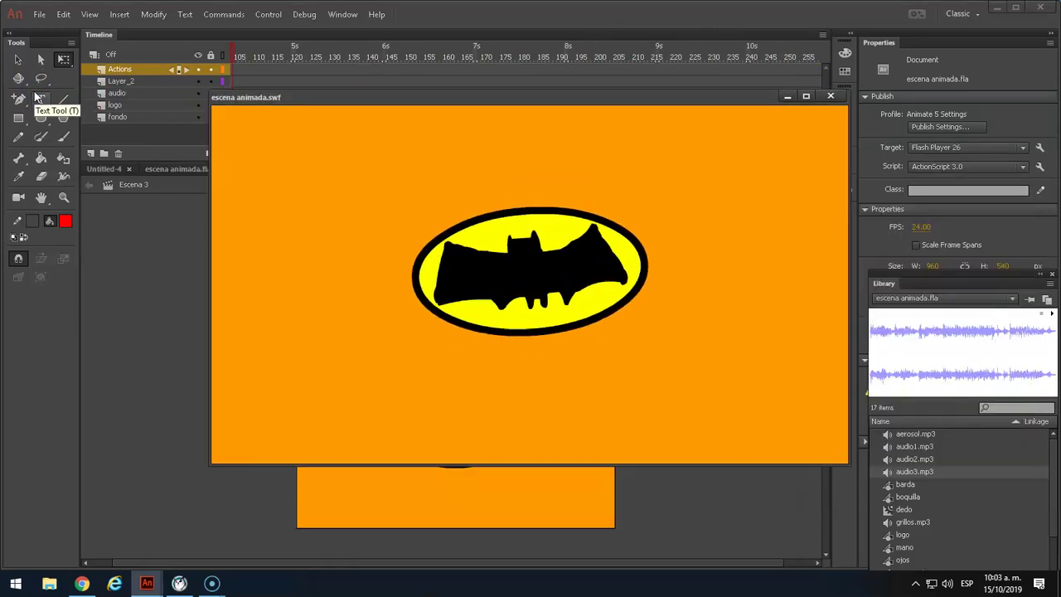
{"action": "left_click", "coordinate": [805, 96]}
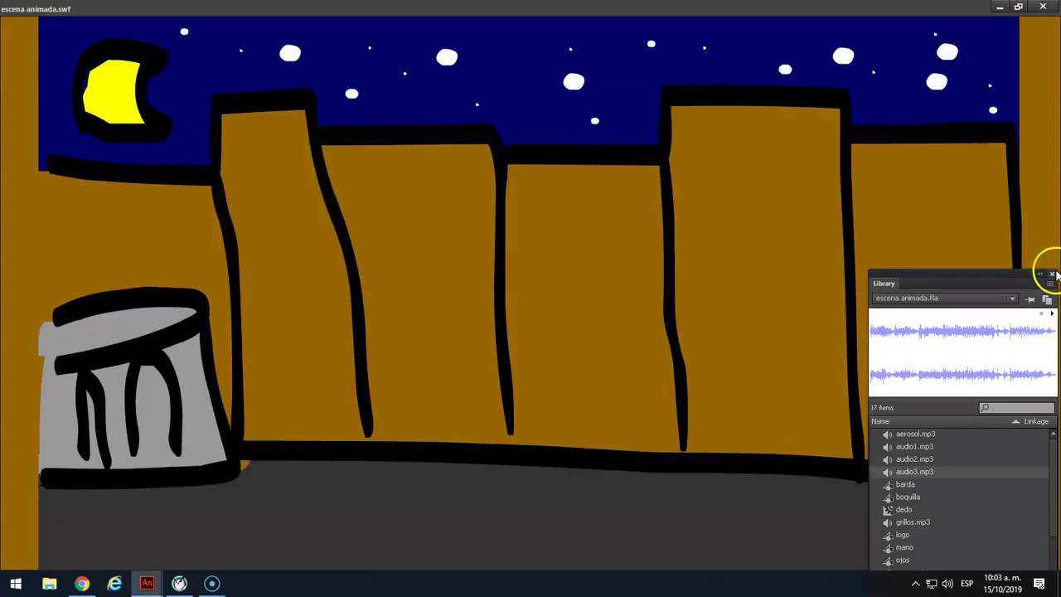
{"action": "left_click", "coordinate": [1053, 275]}
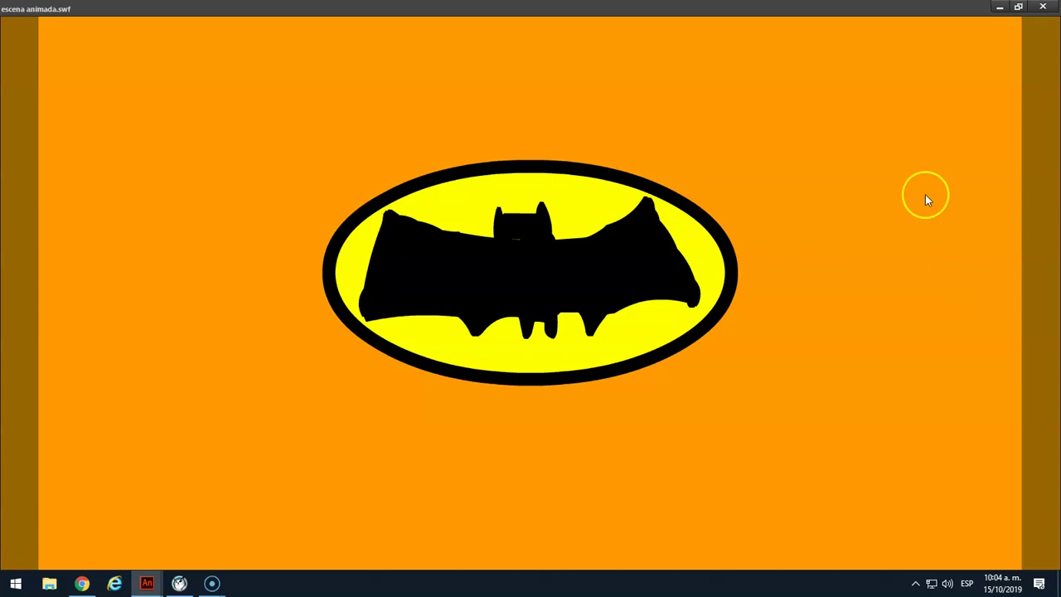
{"action": "left_click", "coordinate": [1043, 8]}
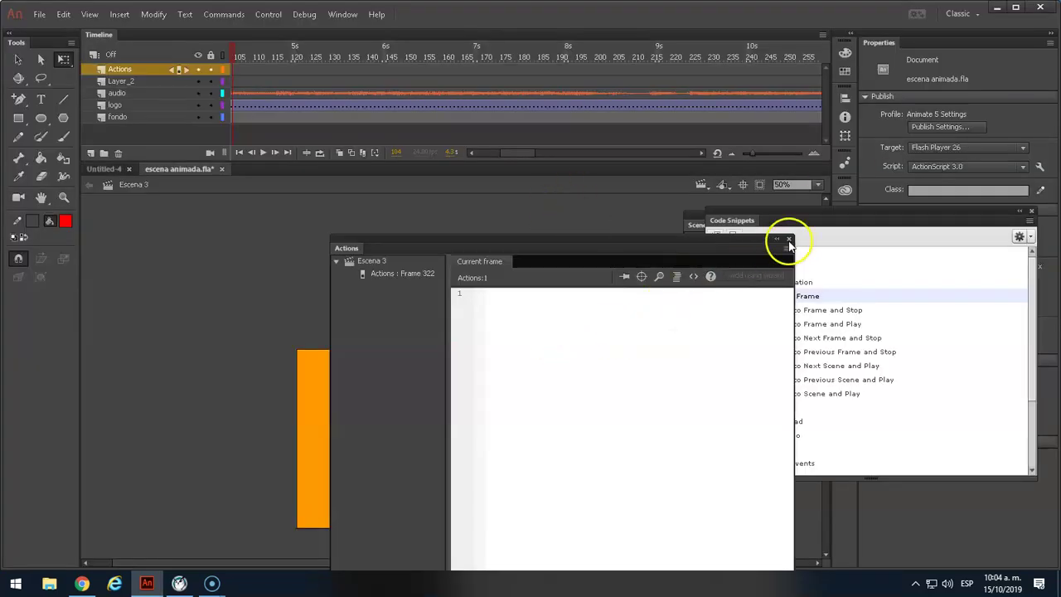
{"action": "left_click", "coordinate": [788, 239]}
{"action": "left_click", "coordinate": [1031, 211]}
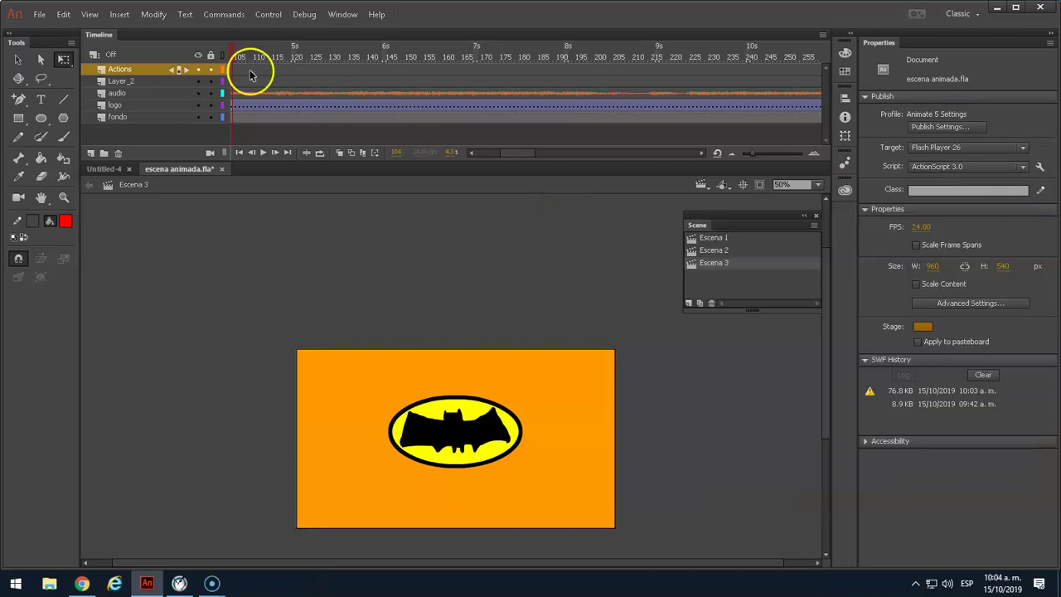
Move the logo layer's second keyframe in Escena 3 to about frame 207 so the logo tween lasts longer.
{"action": "mouse_move", "coordinate": [502, 152]}
{"action": "left_mouse_down"}
{"action": "mouse_move", "coordinate": [531, 152]}
{"action": "mouse_move", "coordinate": [500, 149]}
{"action": "left_mouse_up"}
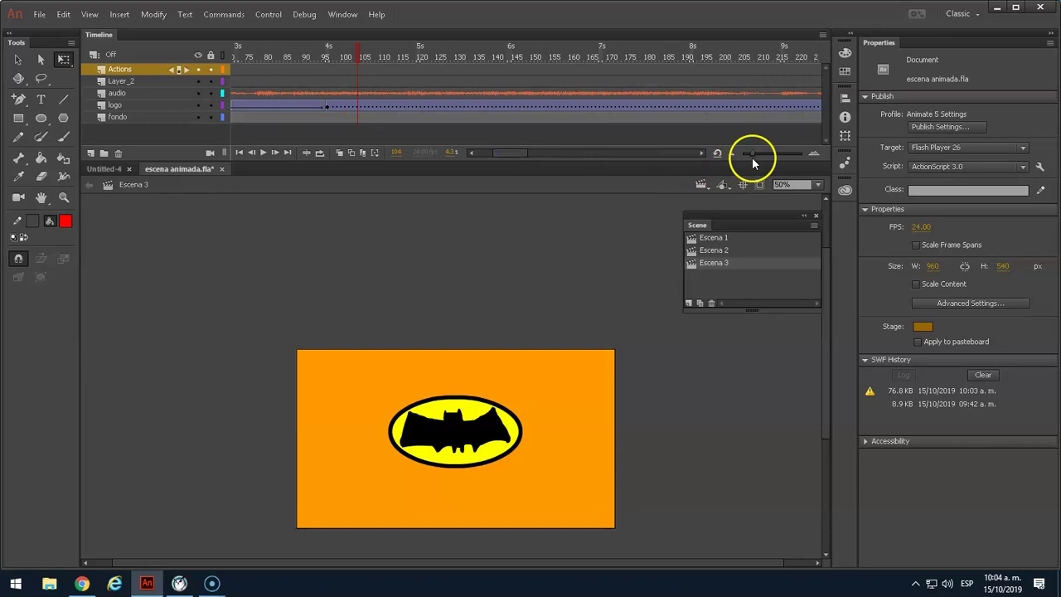
{"action": "left_click_drag", "start_coordinate": [752, 162], "coordinate": [741, 162]}
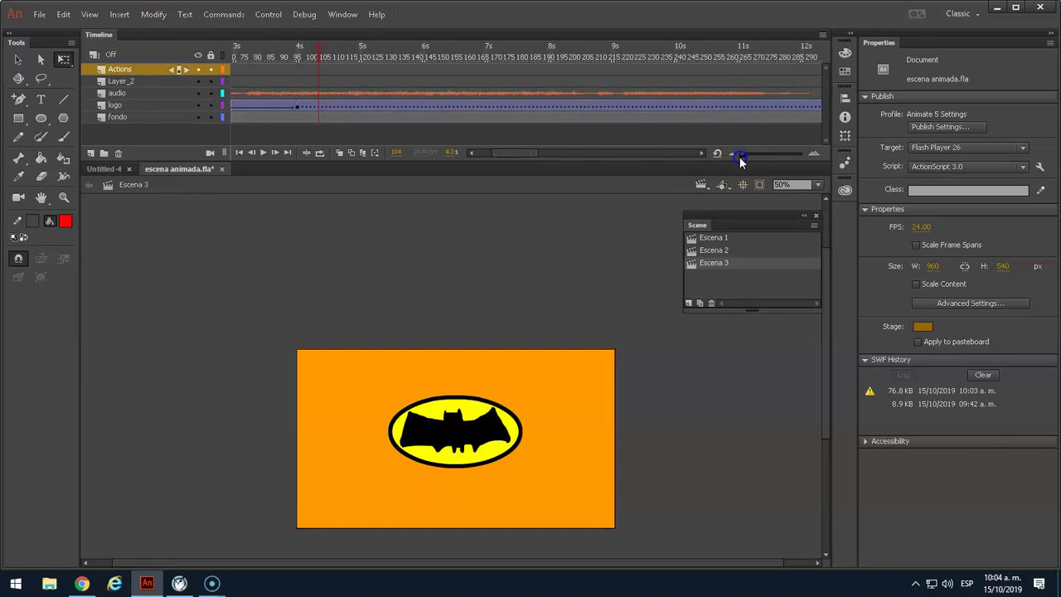
{"action": "left_click", "coordinate": [297, 106]}
{"action": "left_click_drag", "start_coordinate": [297, 106], "coordinate": [592, 111]}
{"action": "left_click_drag", "start_coordinate": [592, 52], "coordinate": [617, 58]}
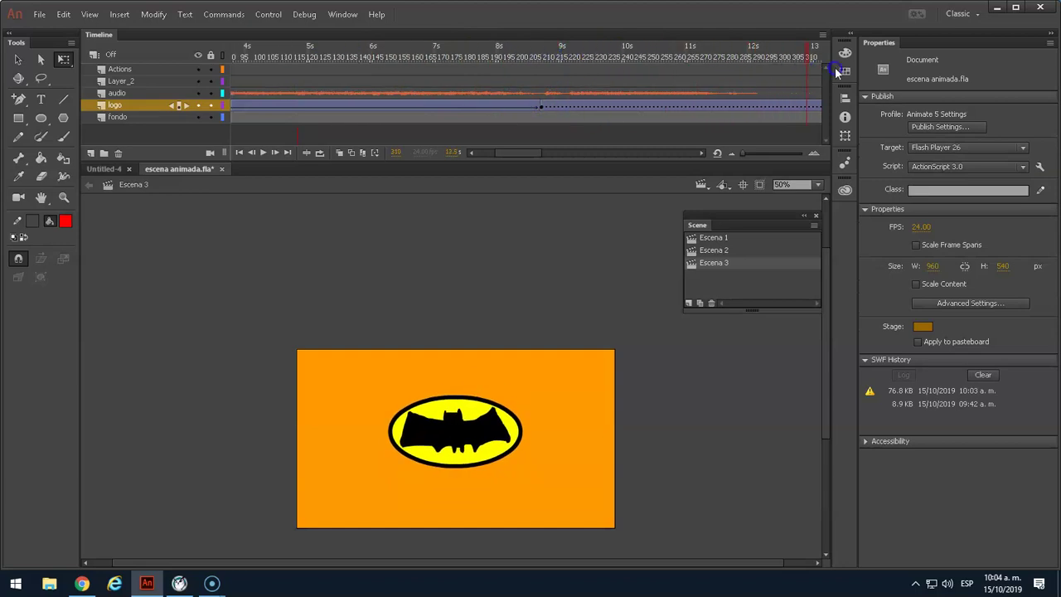
{"action": "left_click_drag", "start_coordinate": [751, 65], "coordinate": [320, 71]}
In Escena 2 at about frame 198, move the mano instance to X 336.10, Y 228.15.
{"action": "left_click", "coordinate": [713, 250]}
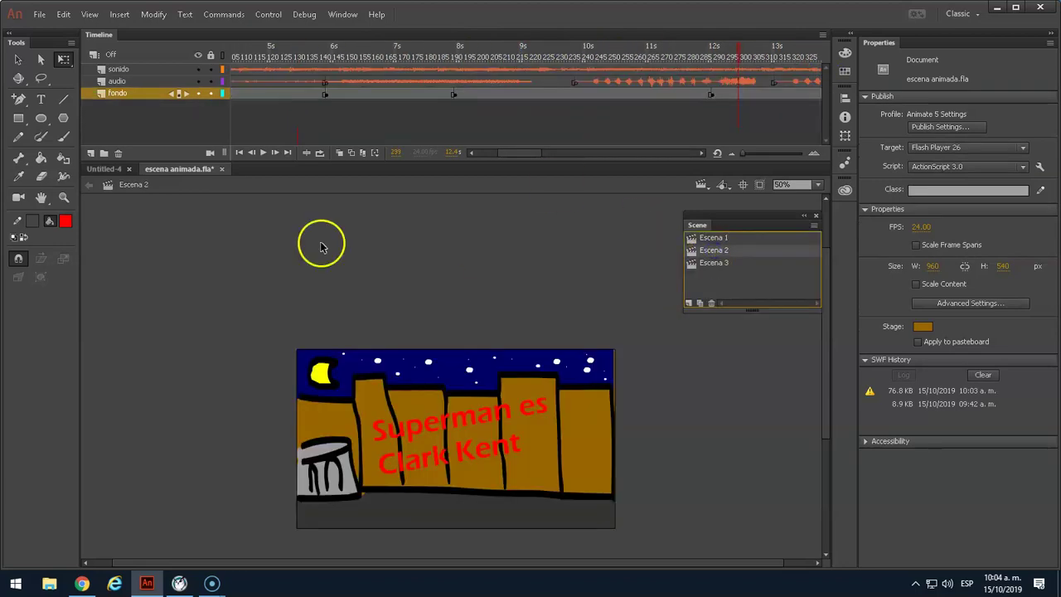
{"action": "left_click_drag", "start_coordinate": [738, 52], "coordinate": [474, 52]}
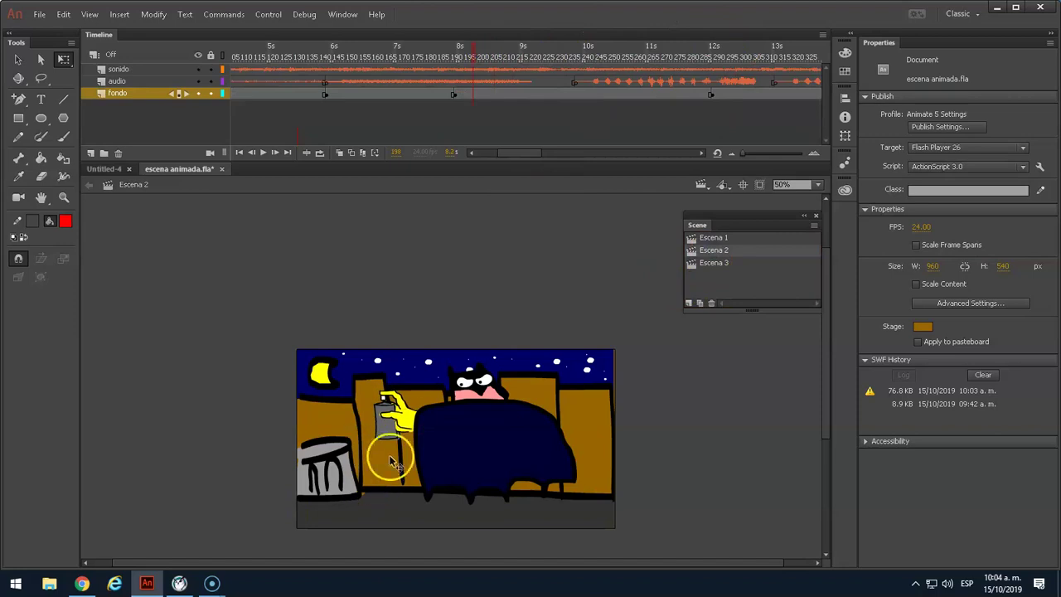
{"action": "left_click", "coordinate": [394, 423]}
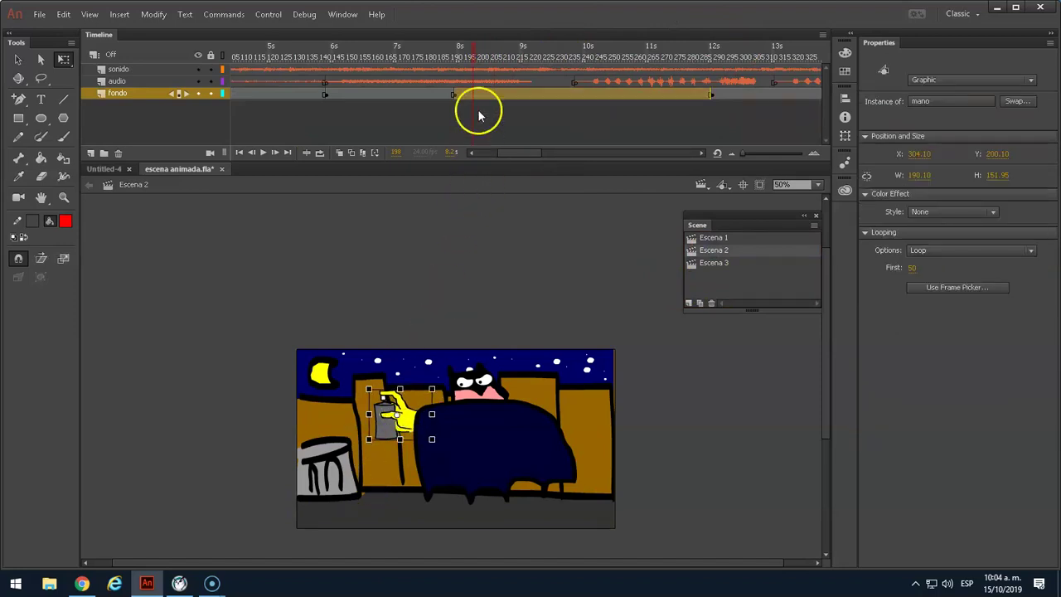
{"action": "left_click_drag", "start_coordinate": [406, 433], "coordinate": [418, 443]}
At about frame 229 of Escena 2, shift the mano instance horizontally to X 382.10, against the character's cape.
{"action": "left_click_drag", "start_coordinate": [472, 51], "coordinate": [555, 53]}
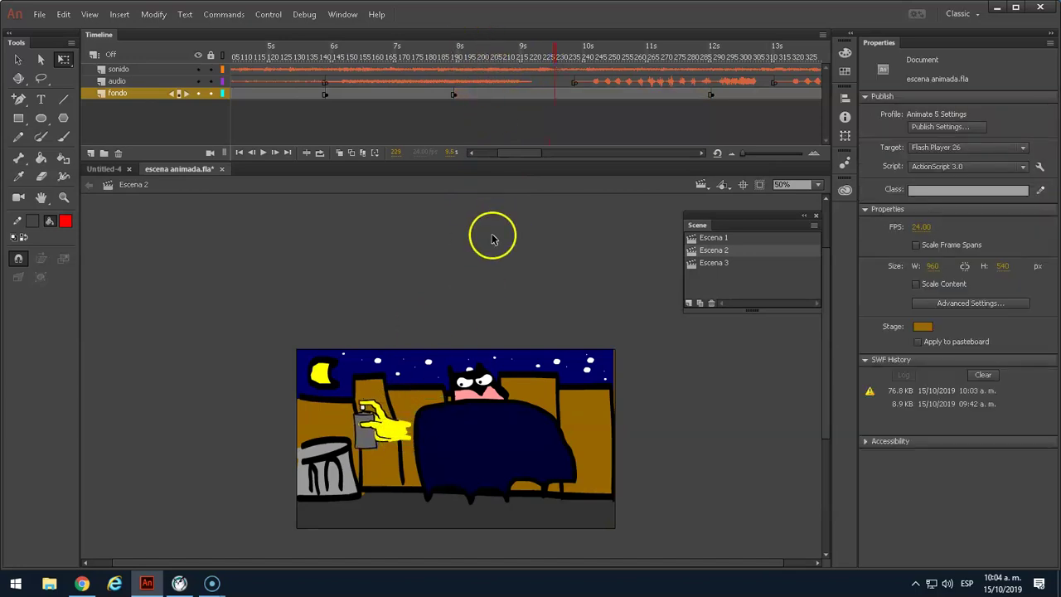
{"action": "left_click", "coordinate": [394, 433]}
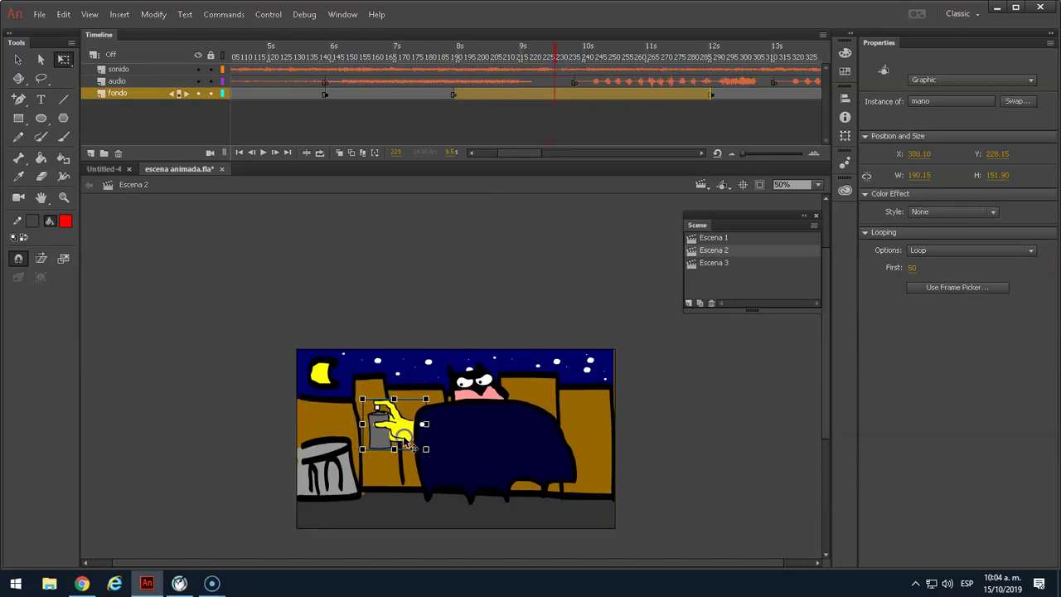
{"action": "left_click_drag", "start_coordinate": [403, 435], "coordinate": [386, 412]}
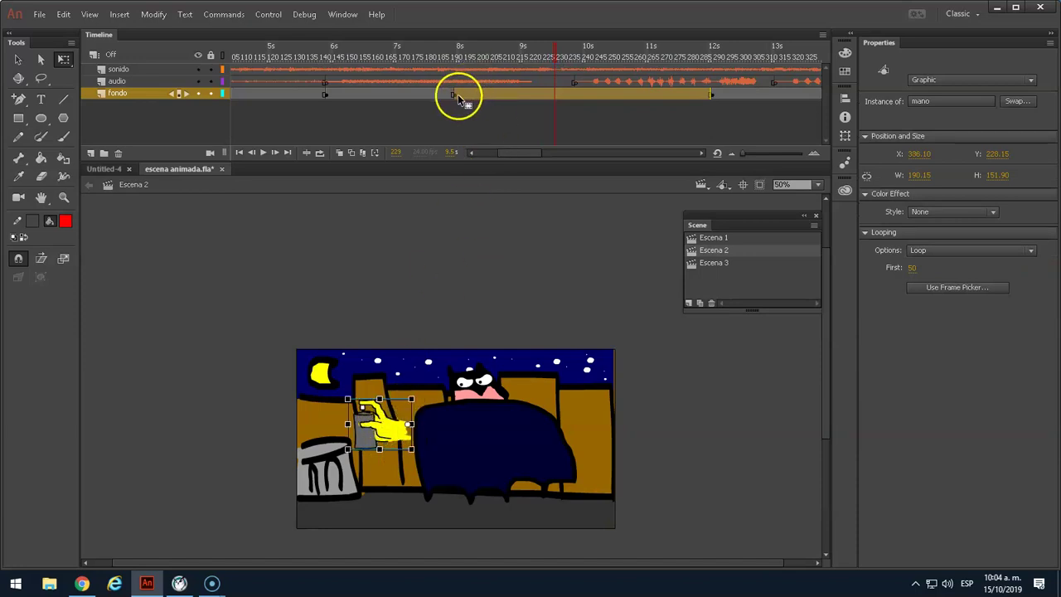
{"action": "left_click_drag", "start_coordinate": [379, 421], "coordinate": [423, 437]}
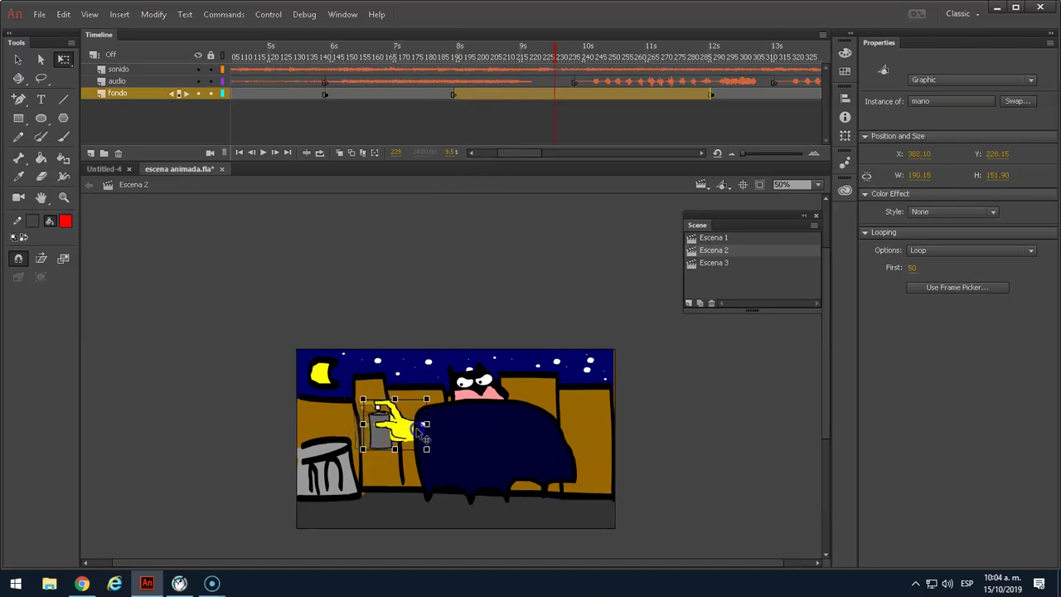
Save a copy of the document as escena animada_final in the escena animada folder.
{"action": "mouse_move", "coordinate": [543, 50]}
{"action": "left_mouse_down"}
{"action": "mouse_move", "coordinate": [475, 68]}
{"action": "mouse_move", "coordinate": [535, 71]}
{"action": "mouse_move", "coordinate": [461, 83]}
{"action": "mouse_move", "coordinate": [727, 78]}
{"action": "mouse_move", "coordinate": [359, 89]}
{"action": "left_mouse_up"}
{"action": "left_click", "coordinate": [61, 14]}
{"action": "left_click", "coordinate": [61, 14]}
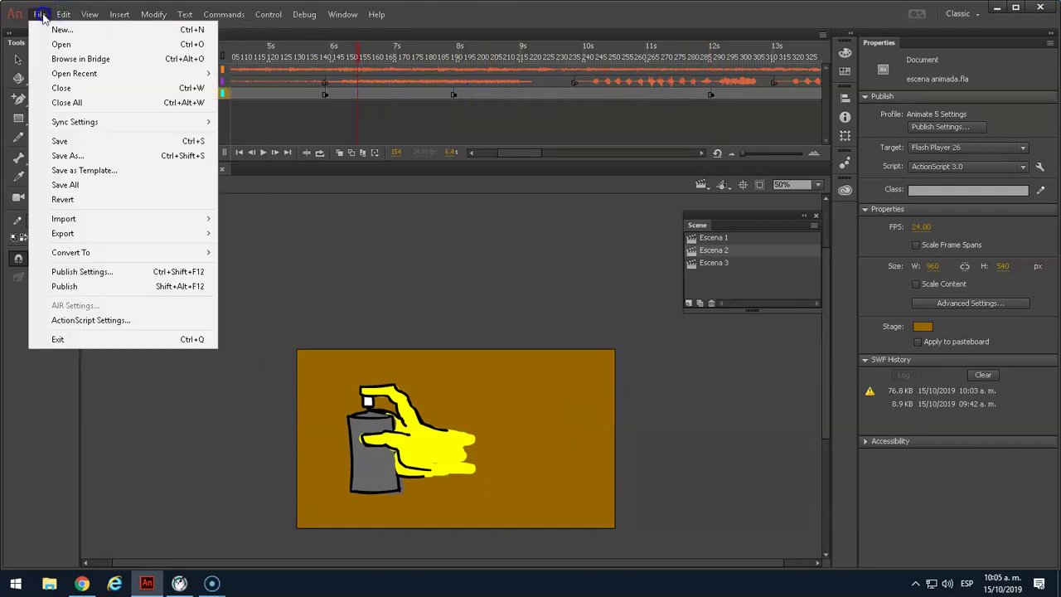
{"action": "left_click", "coordinate": [68, 155]}
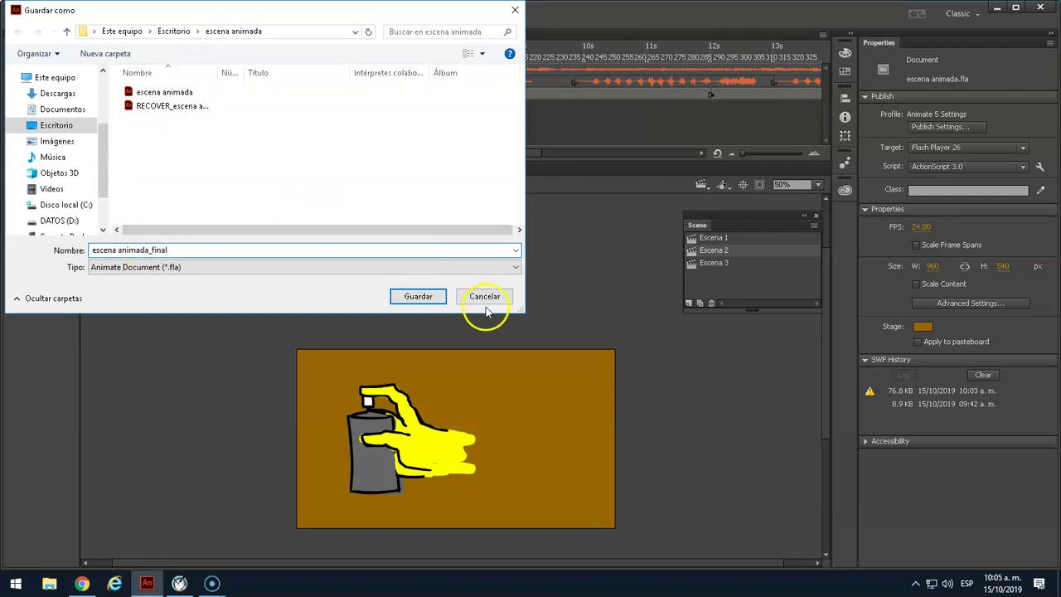
{"action": "type", "text": "_final"}
{"action": "left_click", "coordinate": [427, 297]}
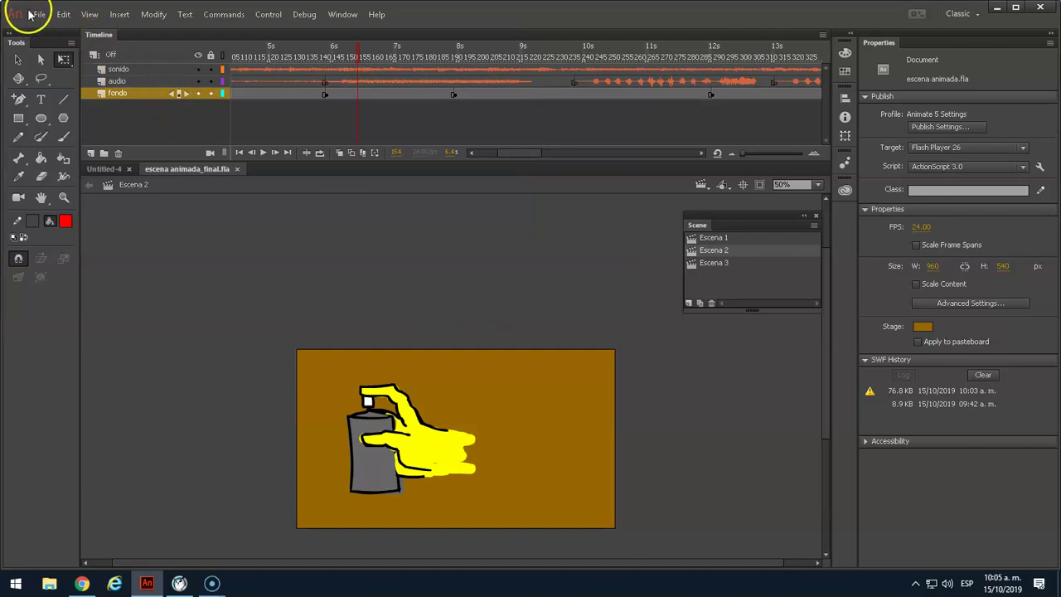
Export the video as escena animada_final.mov, converting in Adobe Media Encoder and stopping when the last frame is reached.
{"action": "left_click", "coordinate": [38, 14]}
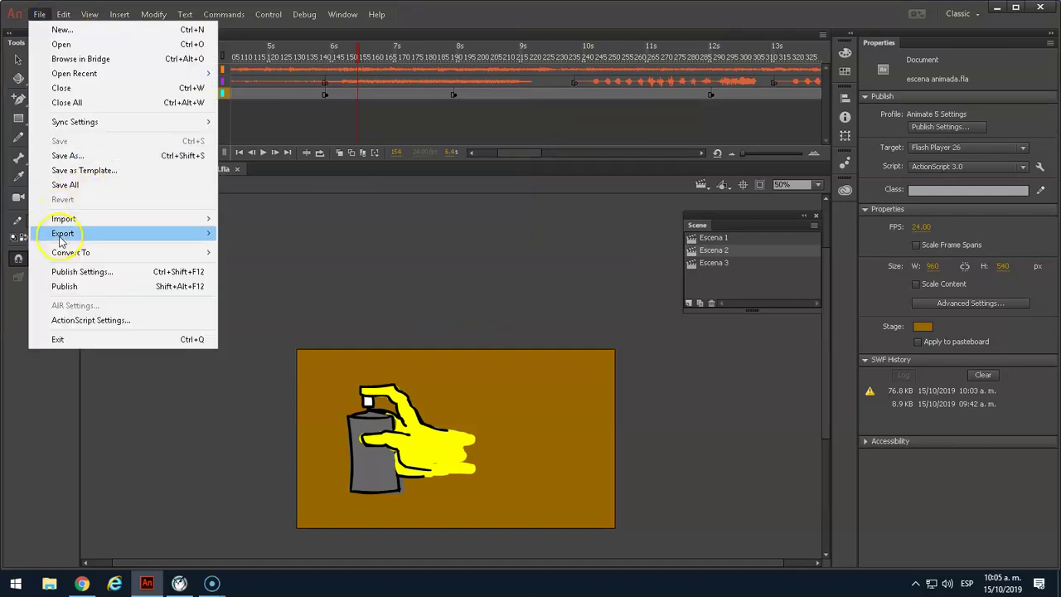
{"action": "mouse_move", "coordinate": [60, 238]}
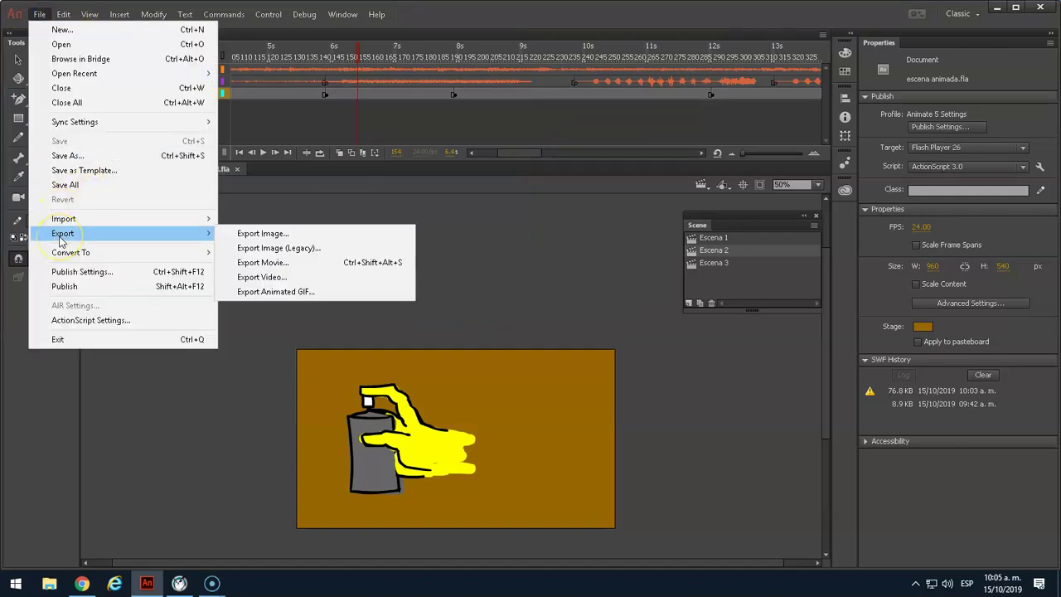
{"action": "left_click", "coordinate": [272, 280]}
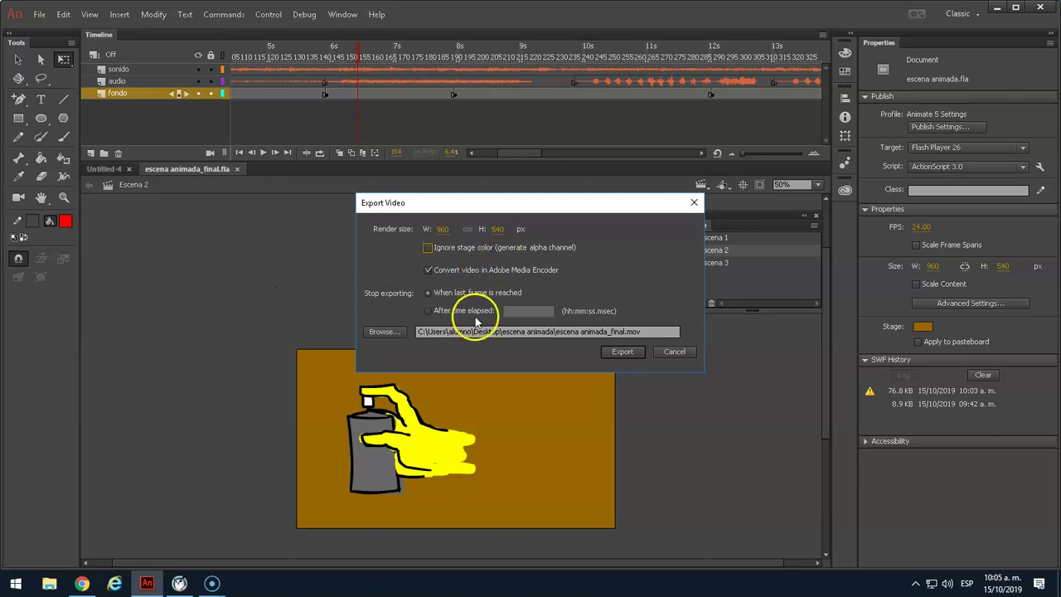
{"action": "left_click_drag", "start_coordinate": [407, 201], "coordinate": [400, 176]}
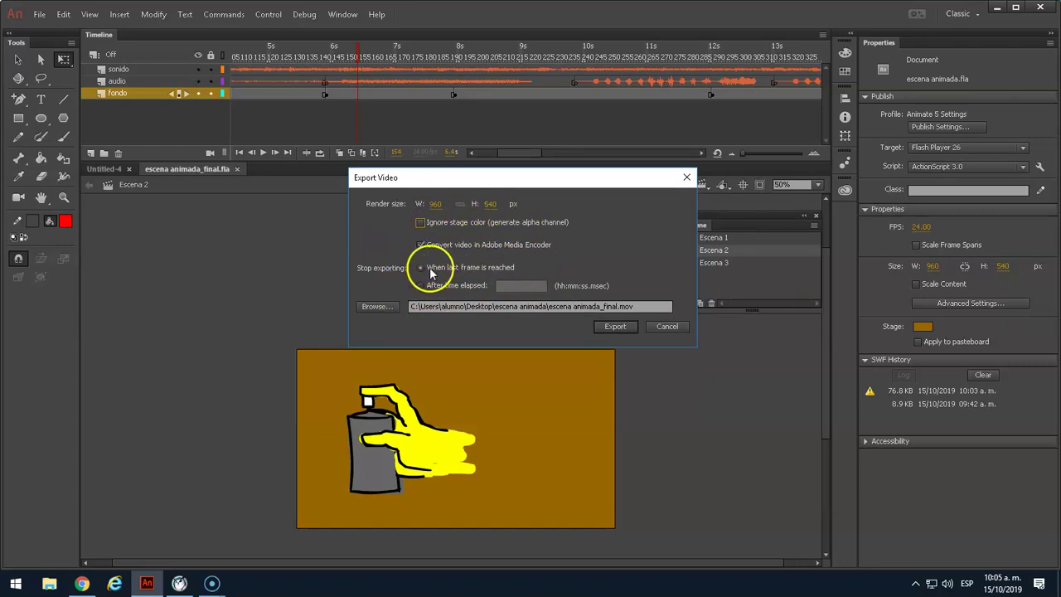
{"action": "double_click", "coordinate": [626, 306]}
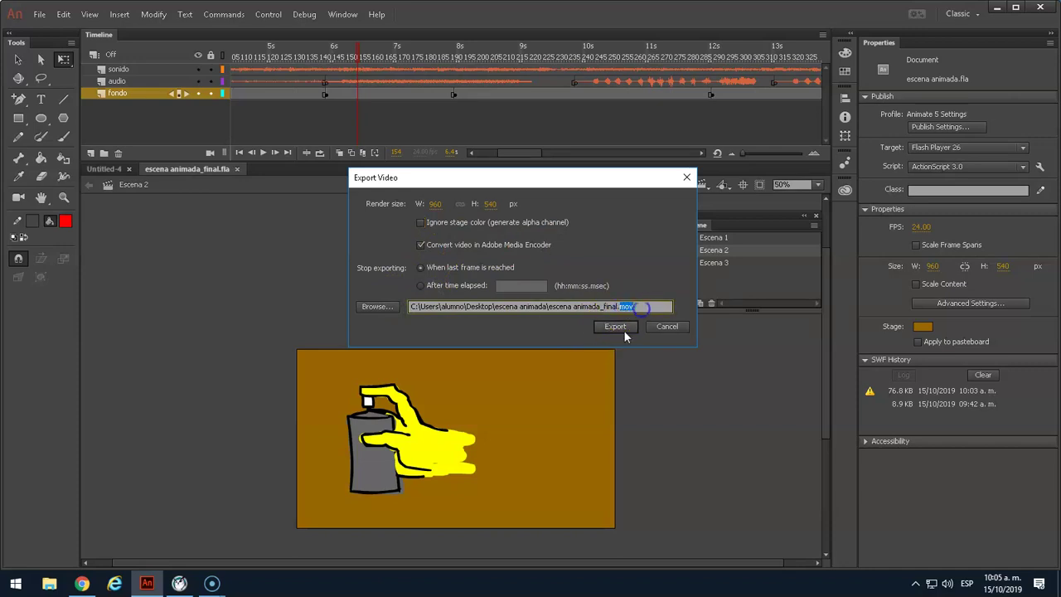
{"action": "left_click", "coordinate": [620, 326]}
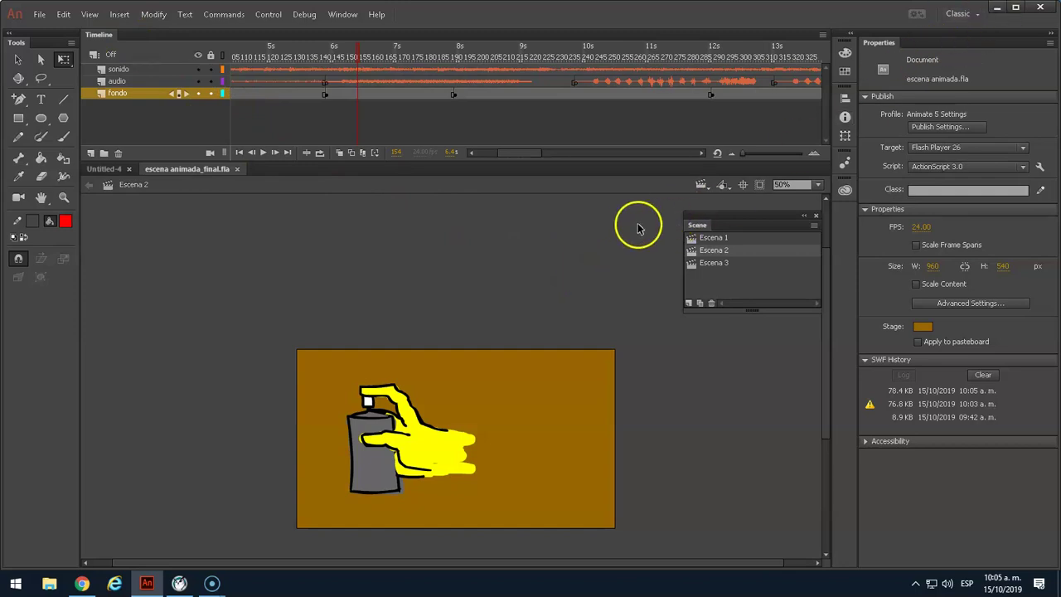
Minimize Animate and look through the desktop folders semana1, escena animada and adan for the exported files.
{"action": "left_click", "coordinate": [998, 10]}
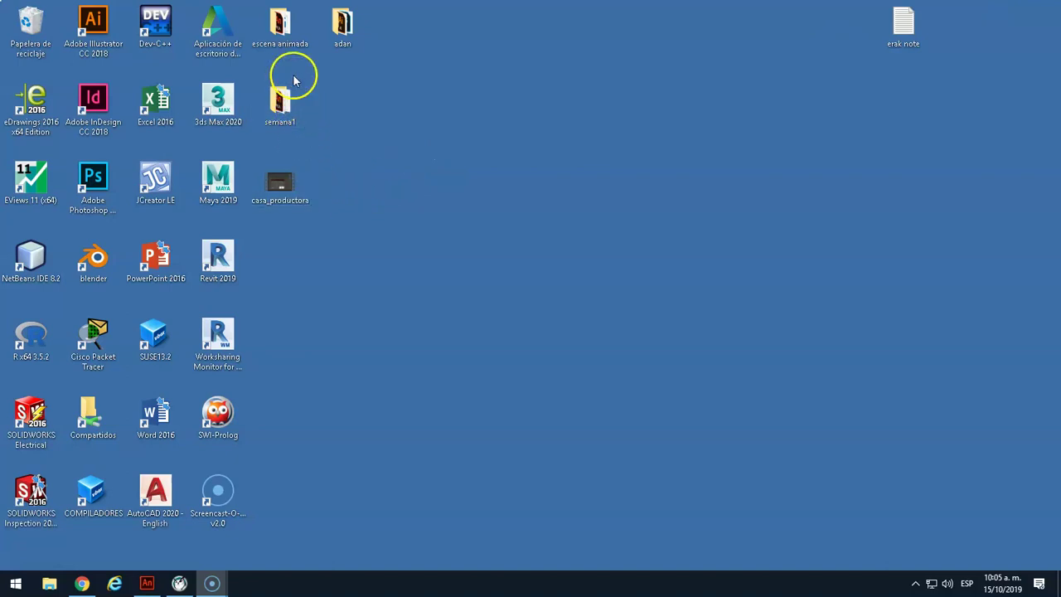
{"action": "double_click", "coordinate": [283, 101]}
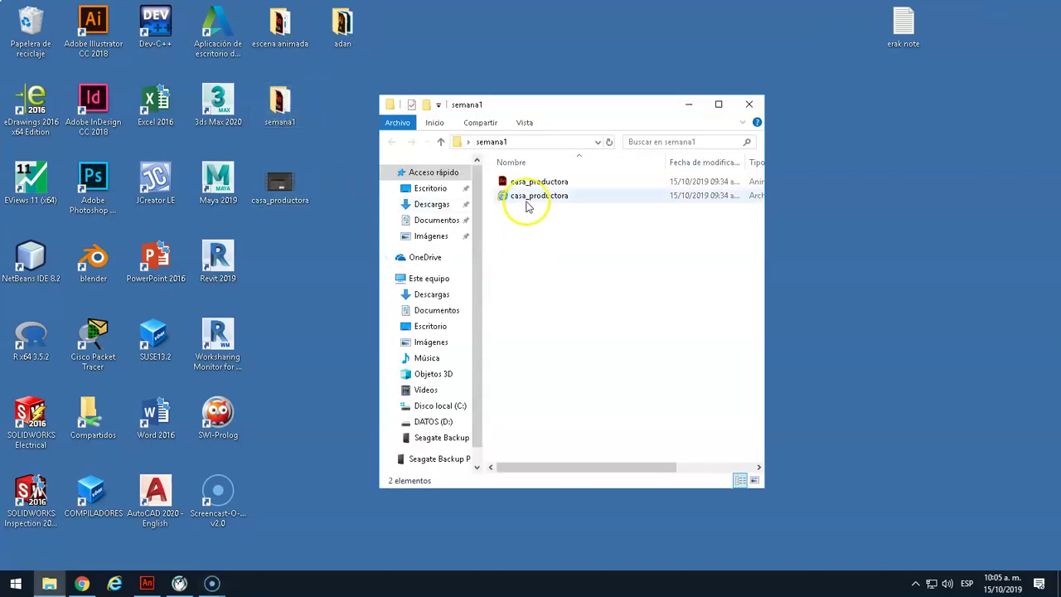
{"action": "left_click", "coordinate": [750, 105]}
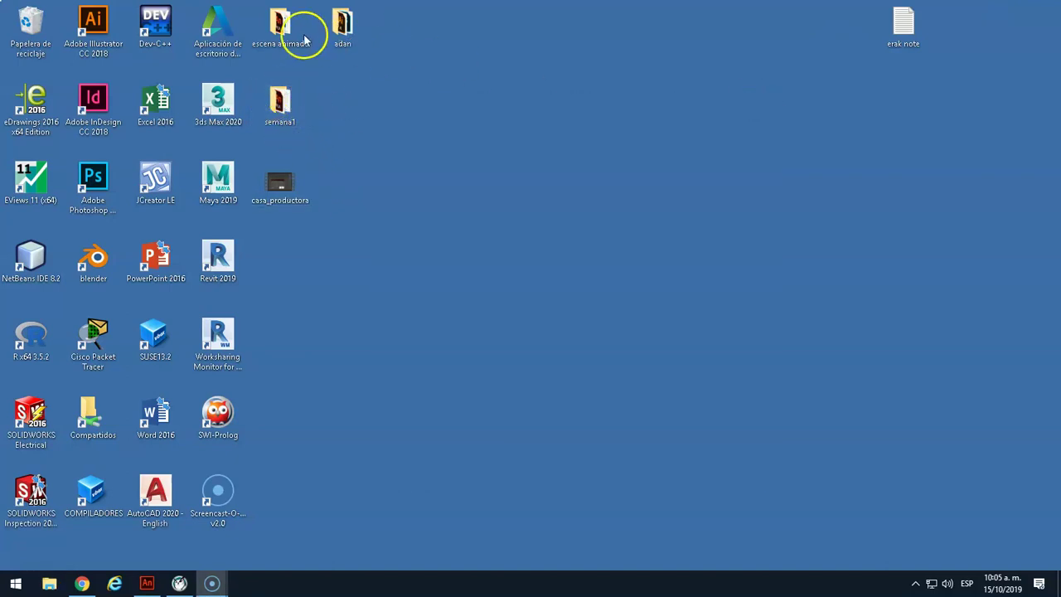
{"action": "double_click", "coordinate": [286, 29]}
{"action": "left_click", "coordinate": [529, 253]}
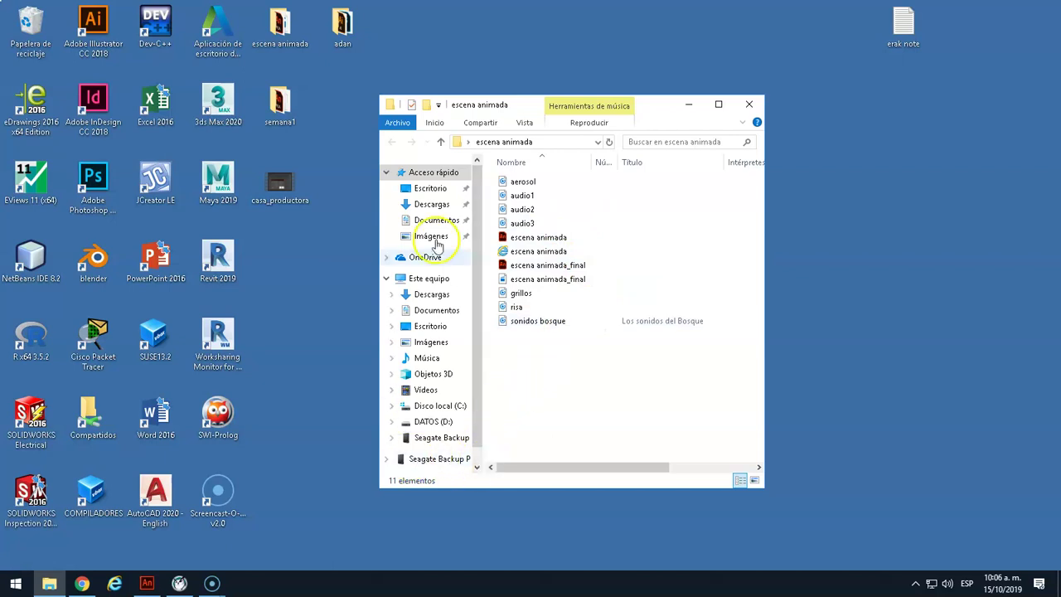
{"action": "left_click_drag", "start_coordinate": [476, 106], "coordinate": [561, 87]}
{"action": "double_click", "coordinate": [340, 28]}
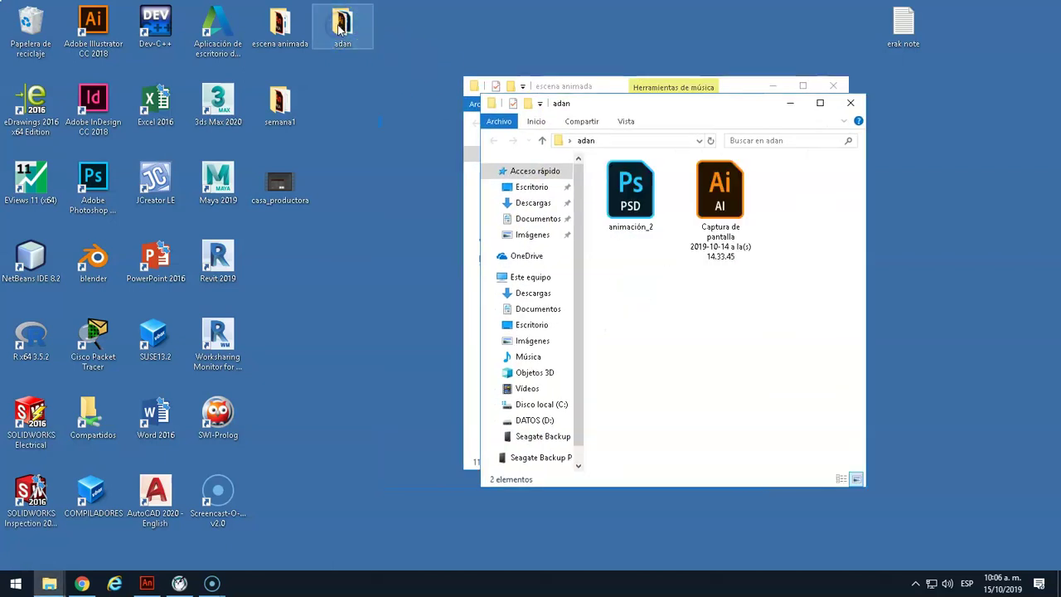
{"action": "left_click", "coordinate": [851, 103]}
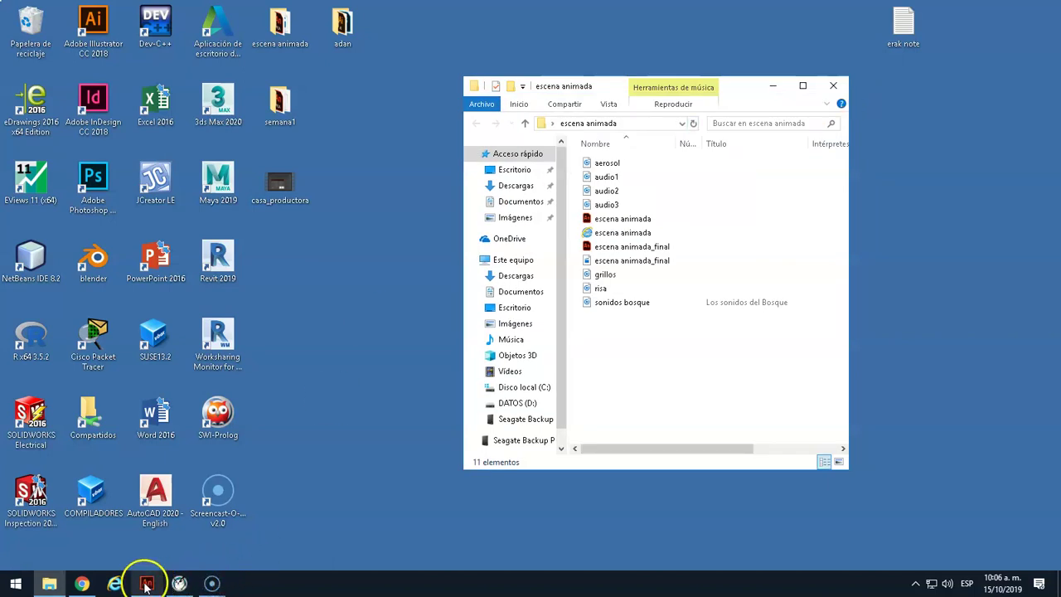
Switch back to Animate and copy the mano instance from the fondo layer at frame 154 of Escena 2.
{"action": "mouse_move", "coordinate": [147, 587]}
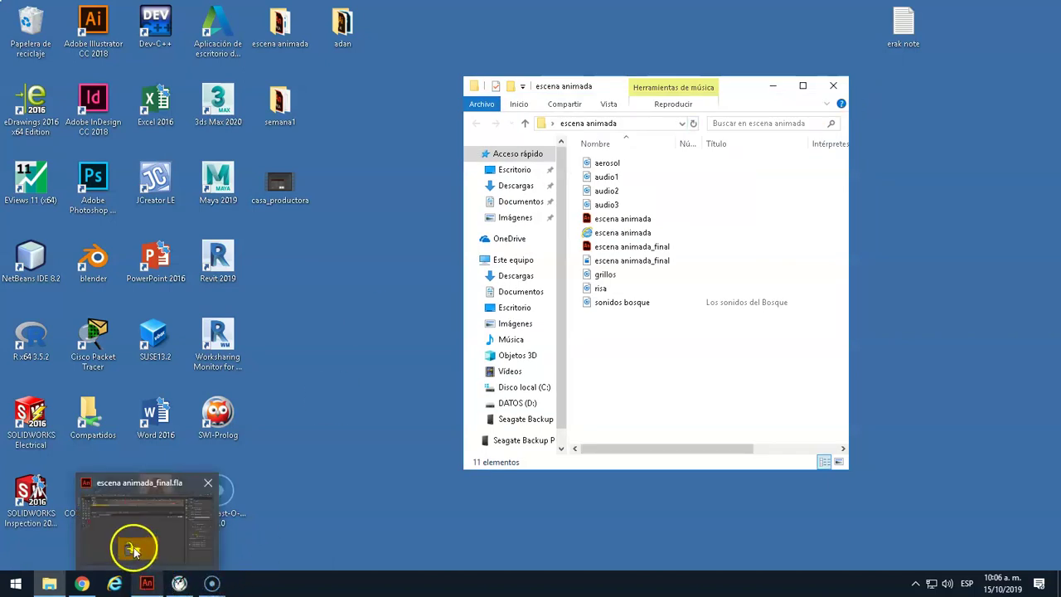
{"action": "left_click", "coordinate": [130, 551]}
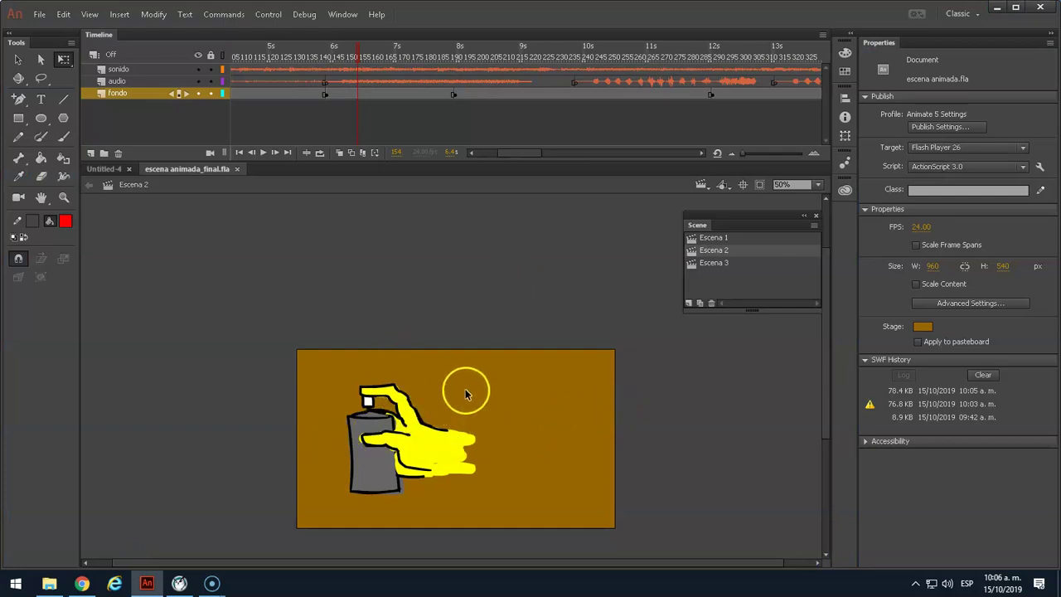
{"action": "left_click", "coordinate": [406, 427]}
{"action": "right_click", "coordinate": [381, 446]}
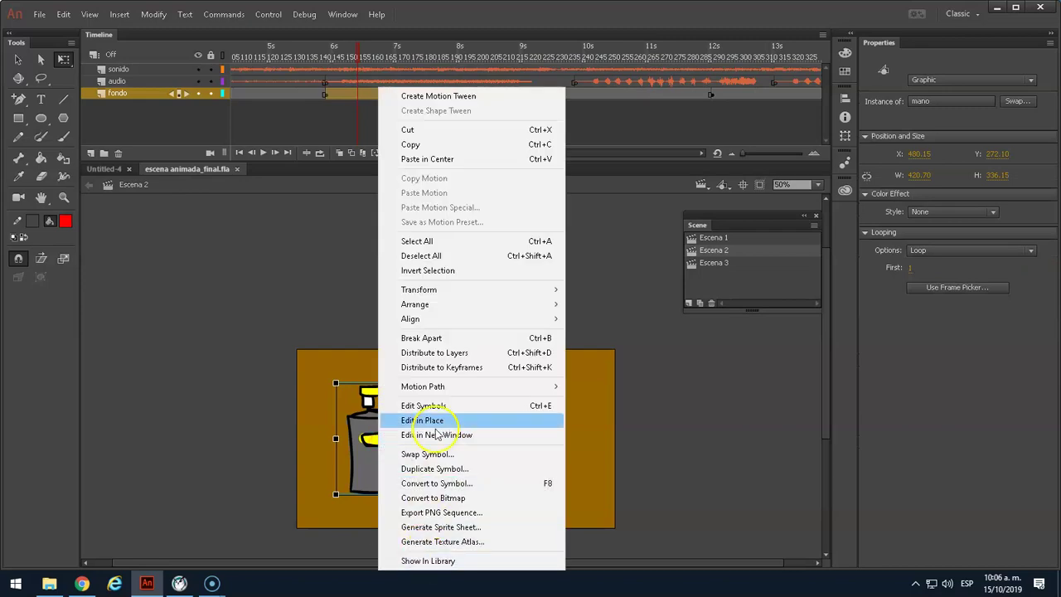
{"action": "left_click", "coordinate": [416, 148]}
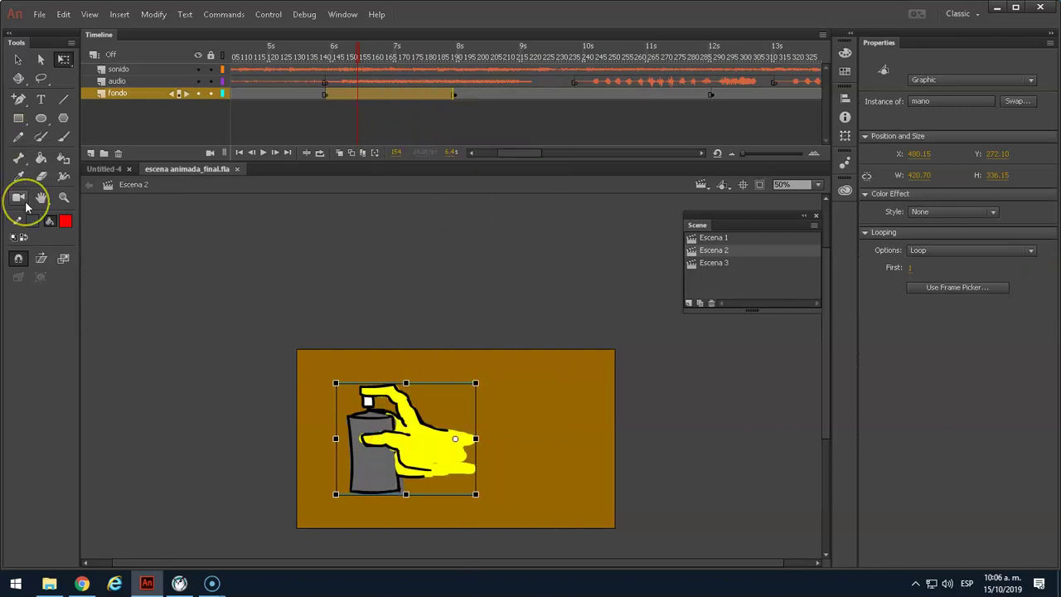
Create a new ActionScript 3.0 document of 550 by 400 px and paste the mano instance onto its stage.
{"action": "key", "text": "ctrl+n"}
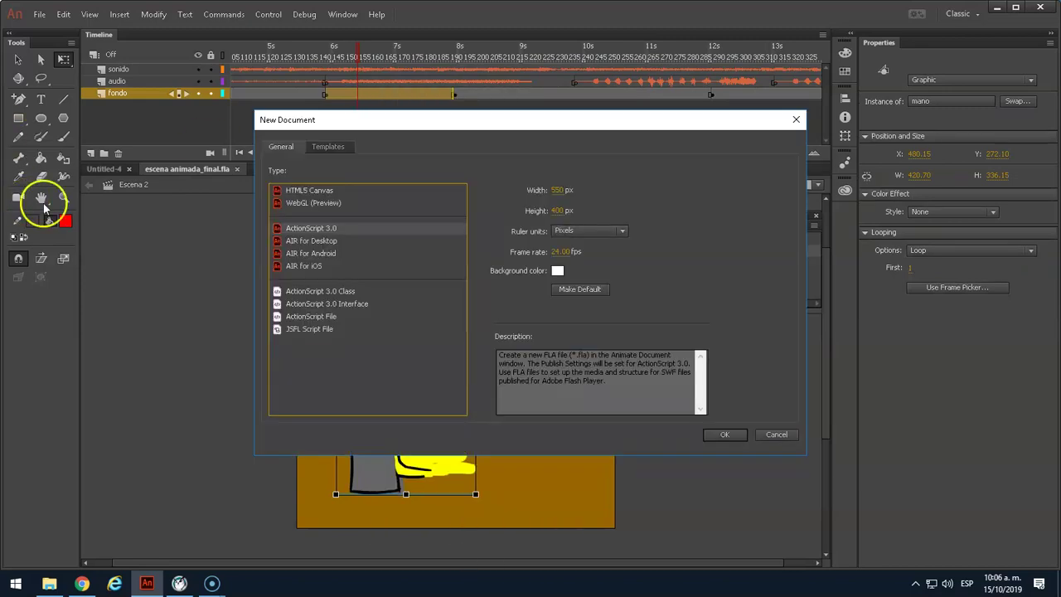
{"action": "left_click", "coordinate": [724, 434]}
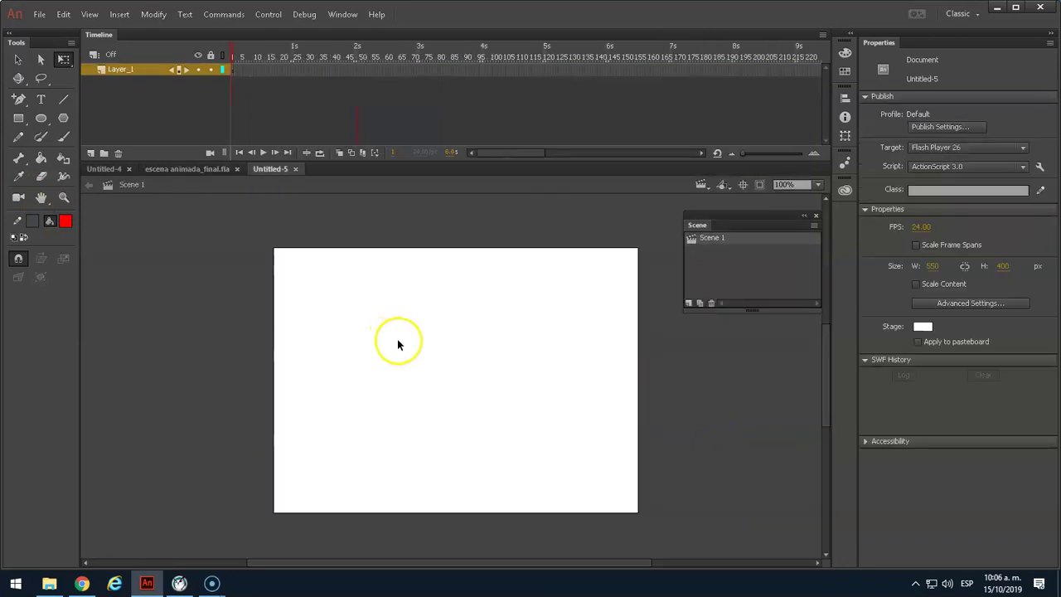
{"action": "key", "text": "ctrl+v"}
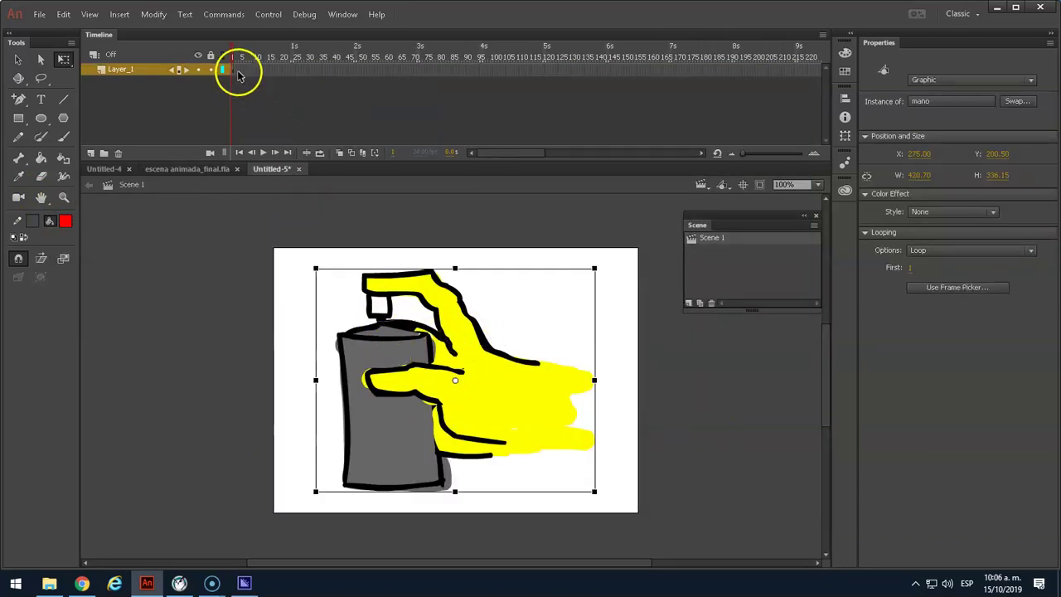
Create a classic tween for the mano on Layer_1 starting at frame 1, with keyframes at frames 35 and 72.
{"action": "left_click_drag", "start_coordinate": [742, 154], "coordinate": [767, 154]}
{"action": "right_click", "coordinate": [238, 72]}
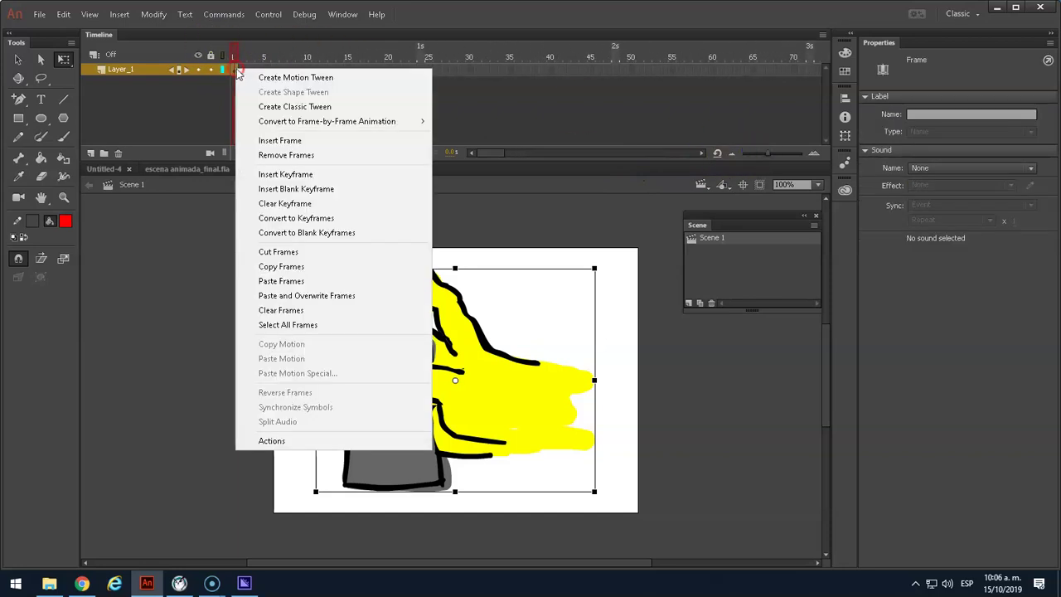
{"action": "left_click", "coordinate": [277, 110]}
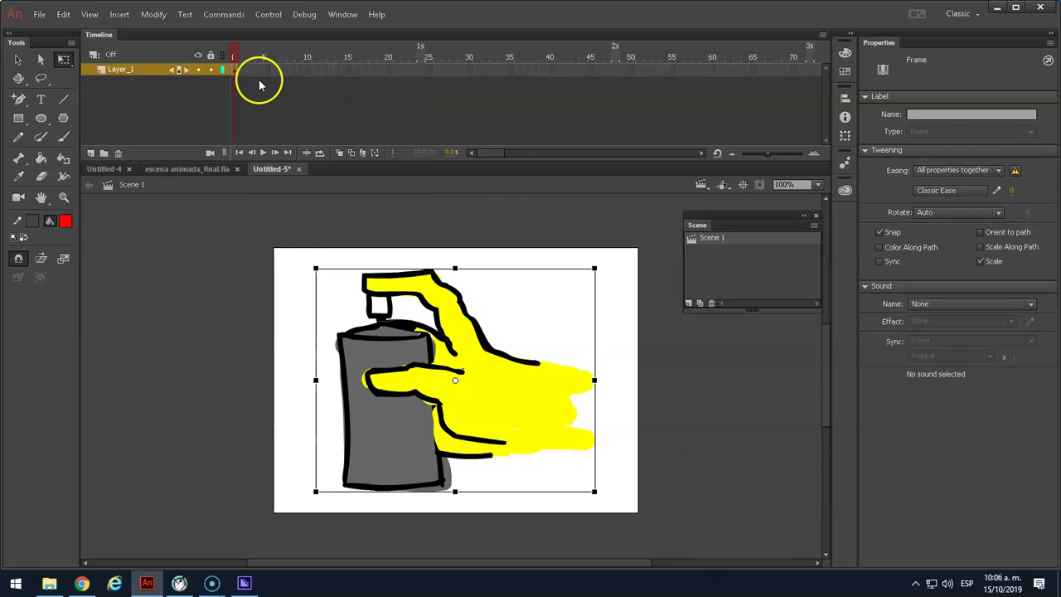
{"action": "left_click", "coordinate": [803, 74]}
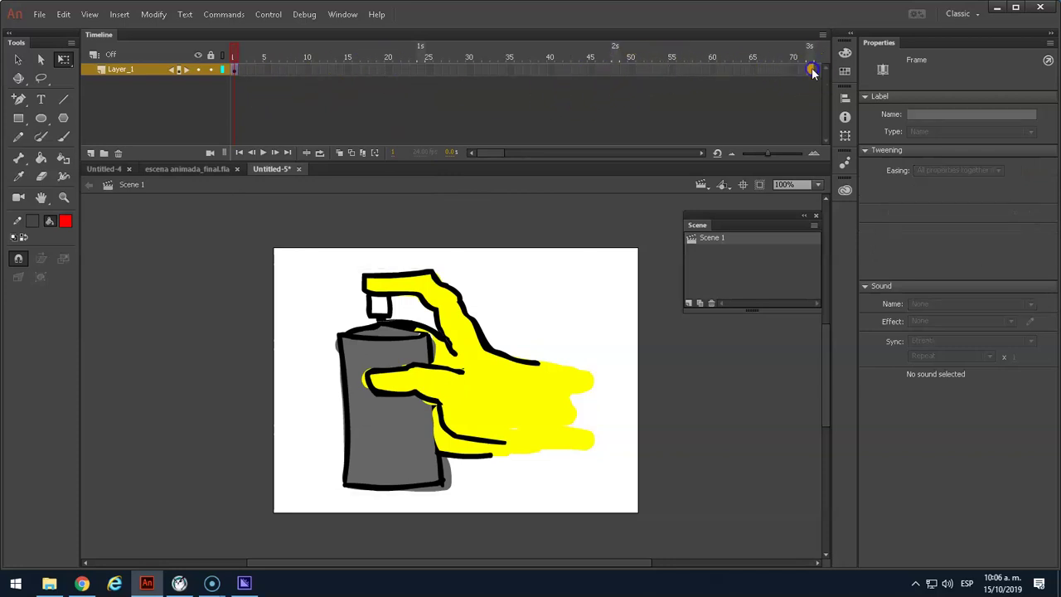
{"action": "key", "text": "F6"}
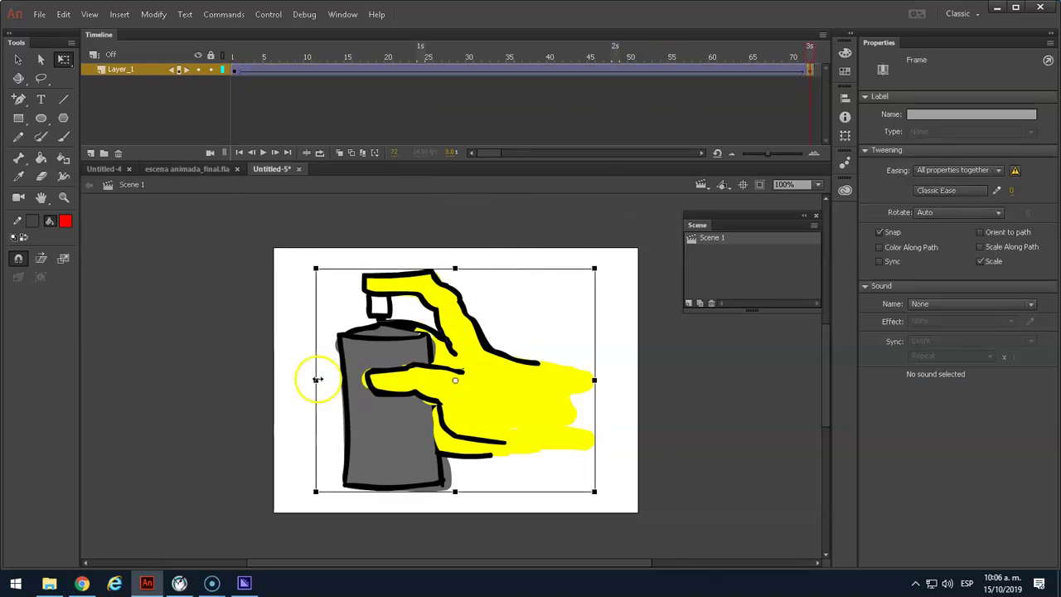
{"action": "left_click", "coordinate": [510, 73]}
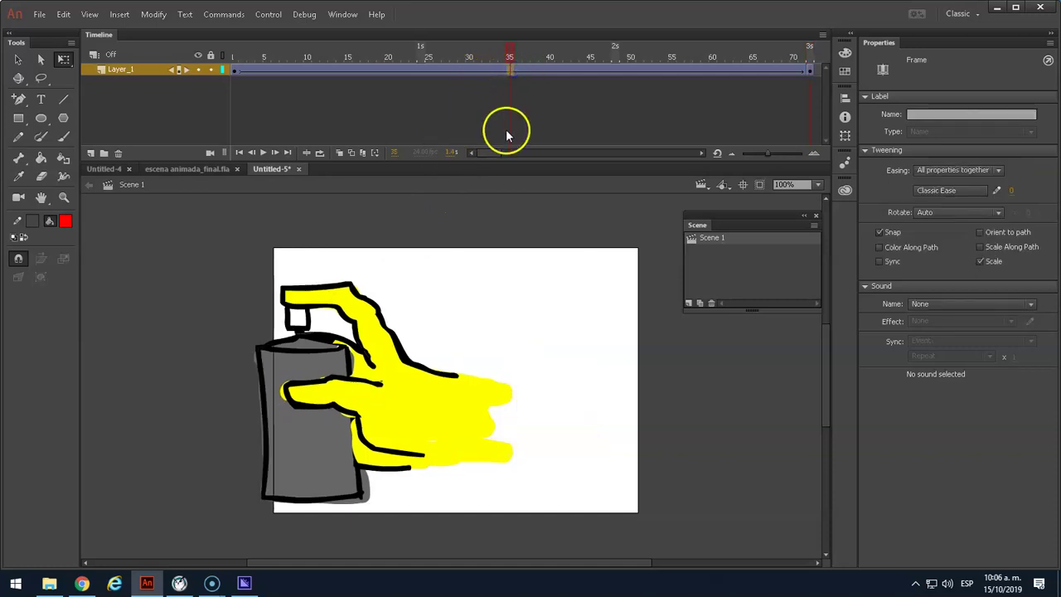
{"action": "key", "text": "F6"}
Show the rulers and place two vertical guides at the side edges of the mano at frame 72.
{"action": "left_click", "coordinate": [810, 73]}
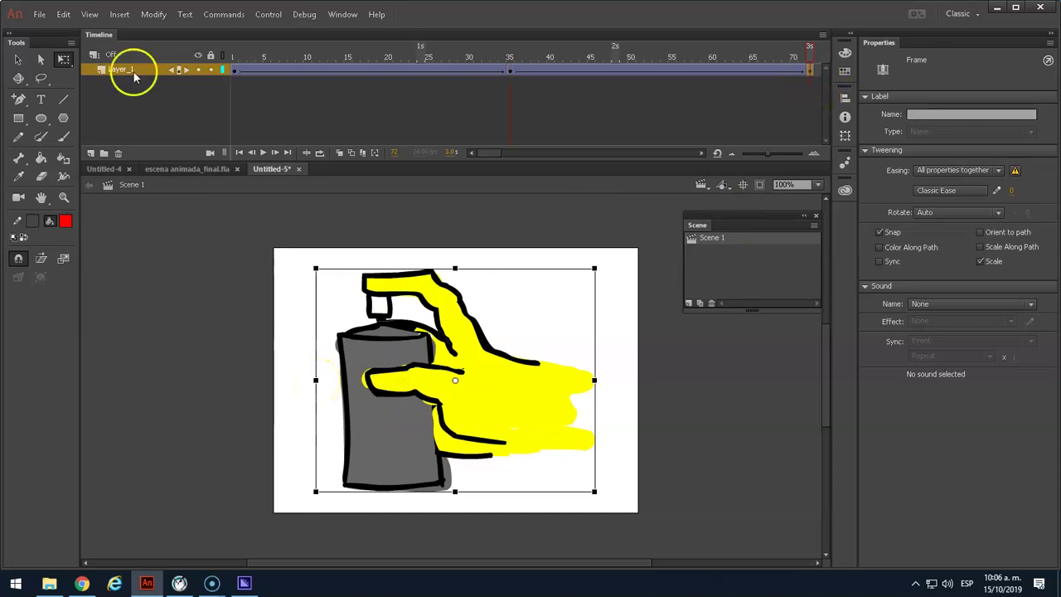
{"action": "key", "text": "ctrl+alt+shift+r"}
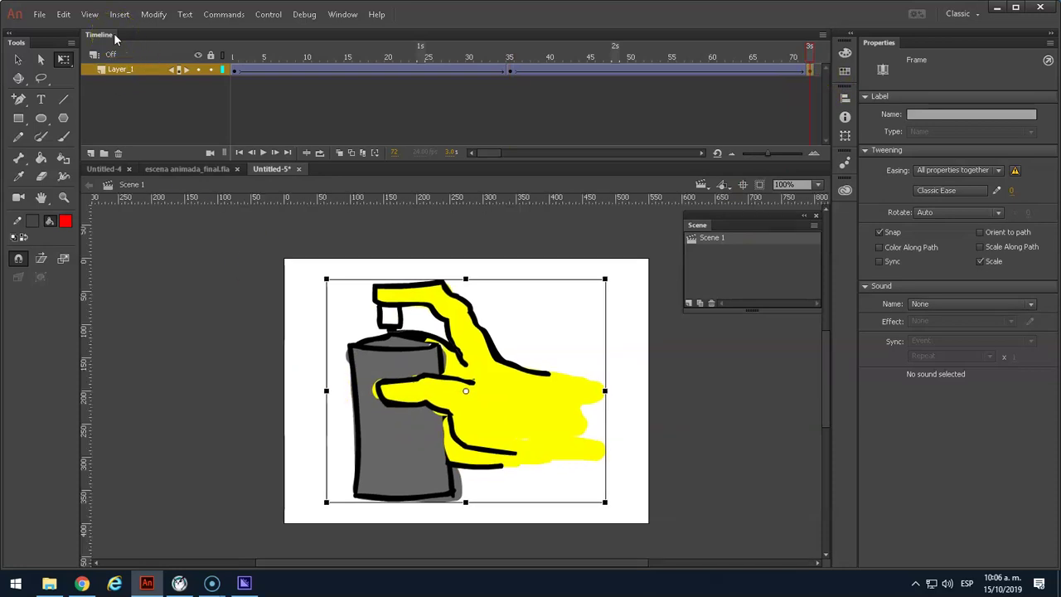
{"action": "left_click_drag", "start_coordinate": [83, 315], "coordinate": [332, 318]}
{"action": "left_click_drag", "start_coordinate": [88, 320], "coordinate": [611, 320]}
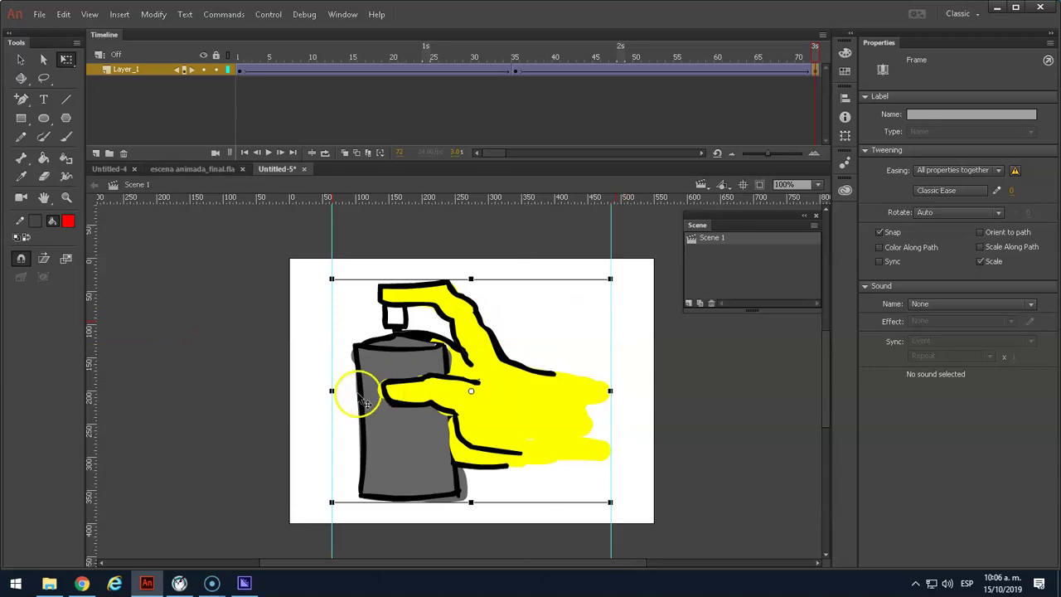
Lock the guides and mirror the mano horizontally between them at frame 72 with Free Transform.
{"action": "left_click", "coordinate": [100, 21]}
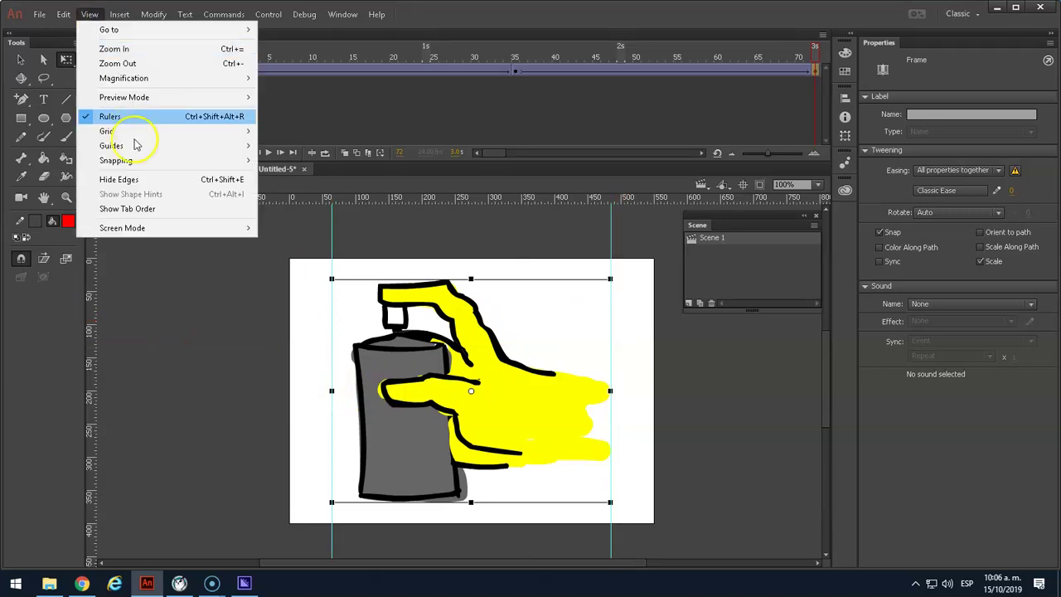
{"action": "mouse_move", "coordinate": [178, 146]}
{"action": "left_click", "coordinate": [282, 160]}
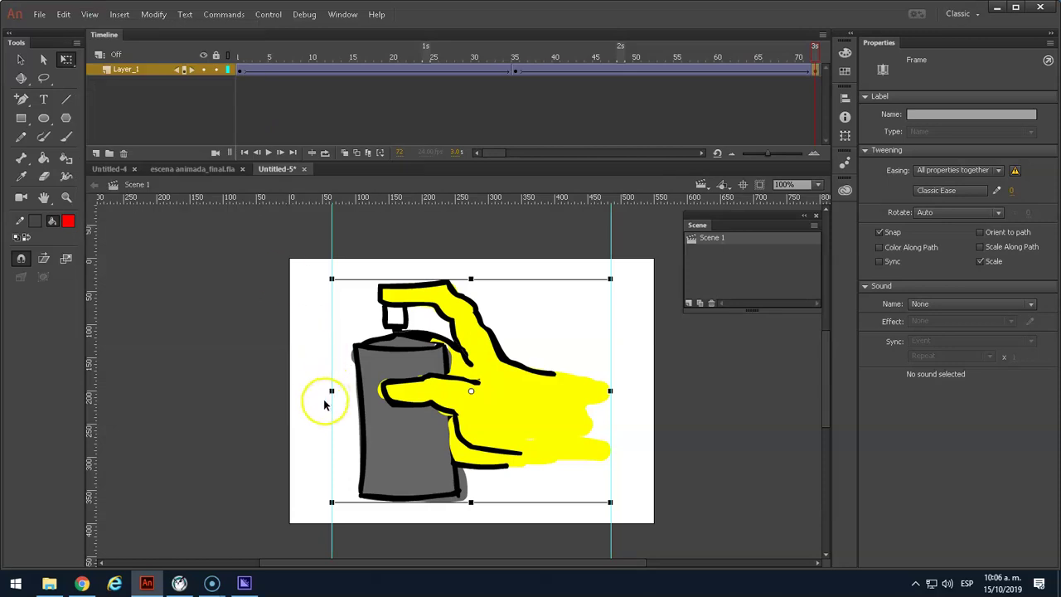
{"action": "left_click_drag", "start_coordinate": [333, 390], "coordinate": [610, 383]}
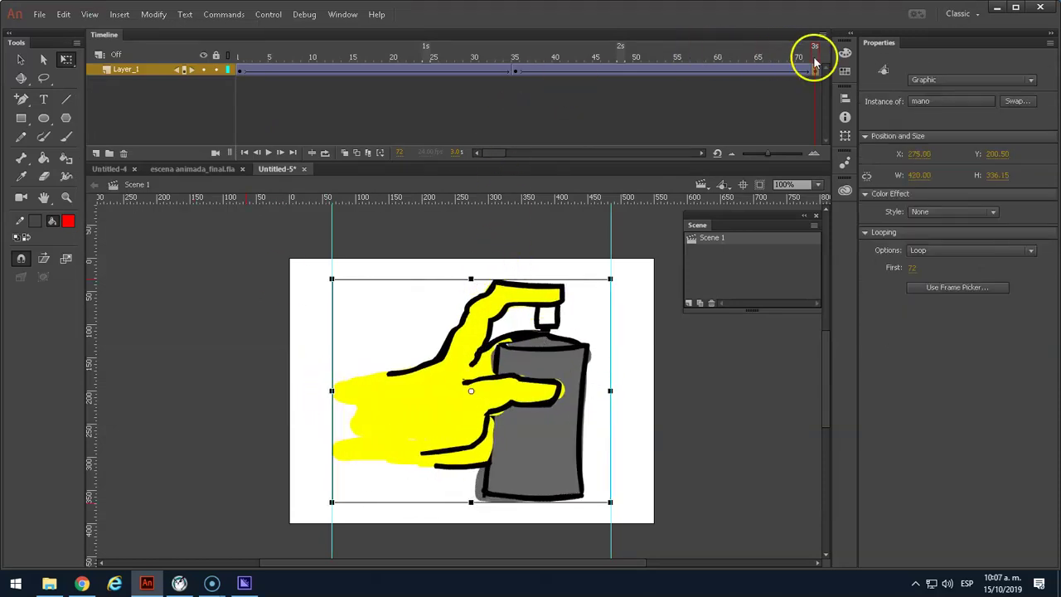
Scrub the tween back to frame 1 and paste the copied scene frames, including the fondo layer, there.
{"action": "left_click_drag", "start_coordinate": [815, 54], "coordinate": [239, 68]}
{"action": "right_click", "coordinate": [239, 68]}
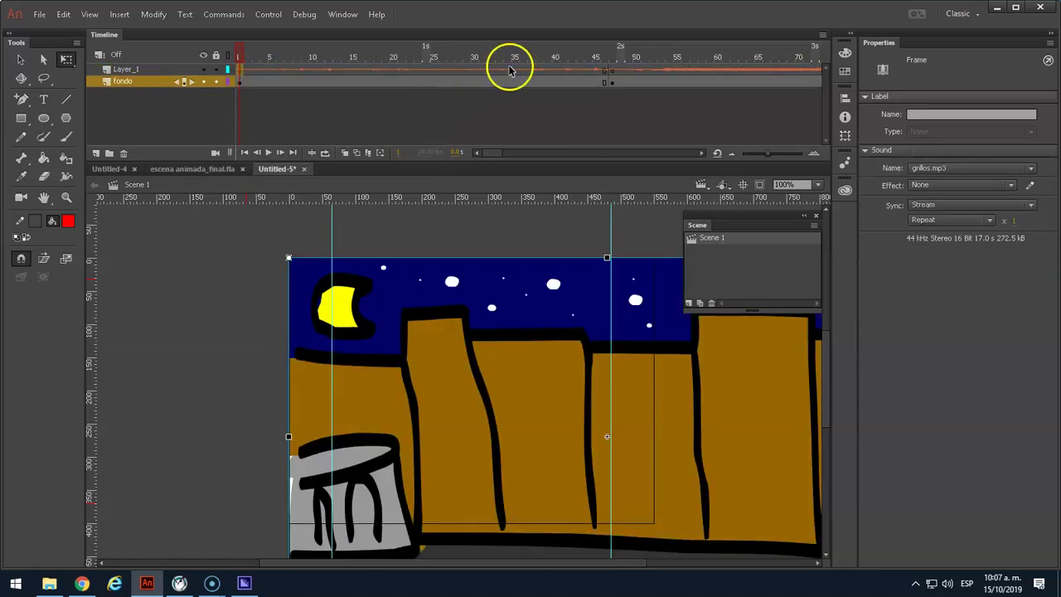
Switch to Adobe Media Encoder and review the output formats for animatetino.mov, keeping H.264.
{"action": "key", "text": "alt+Tab"}
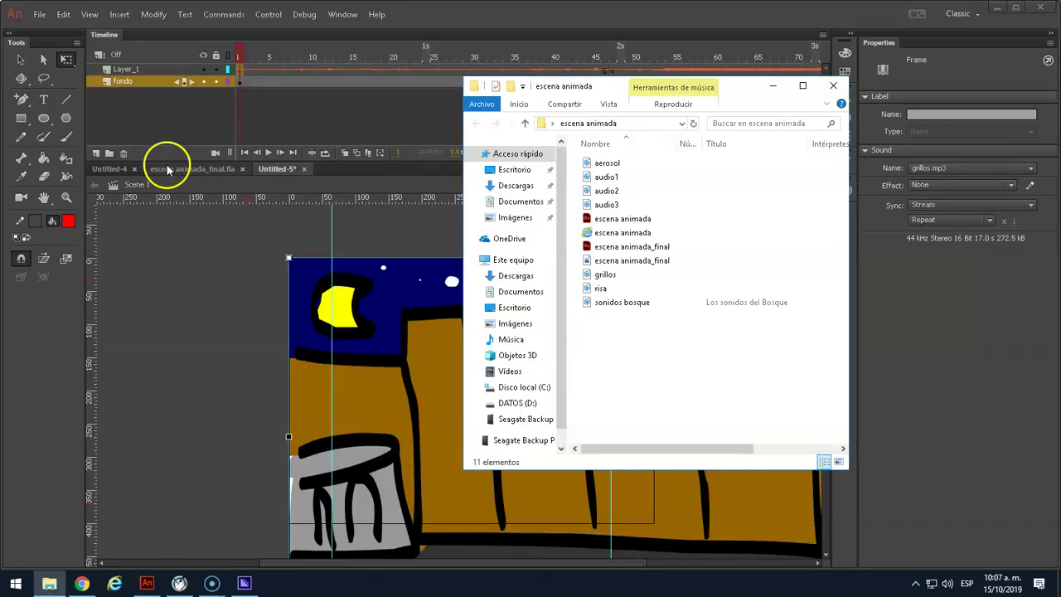
{"action": "left_click", "coordinate": [244, 583]}
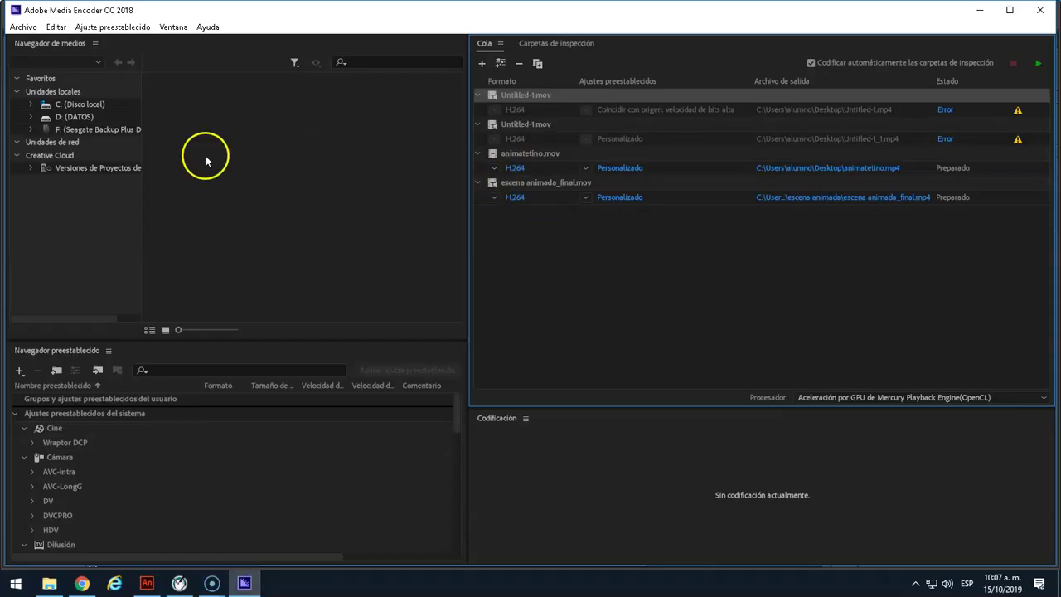
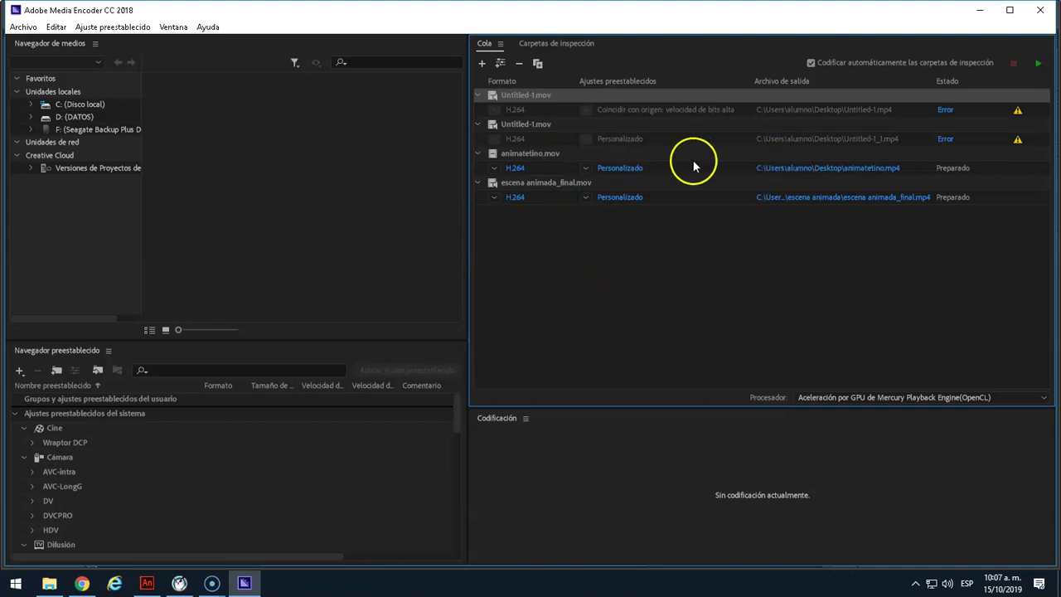
{"action": "left_click", "coordinate": [495, 169]}
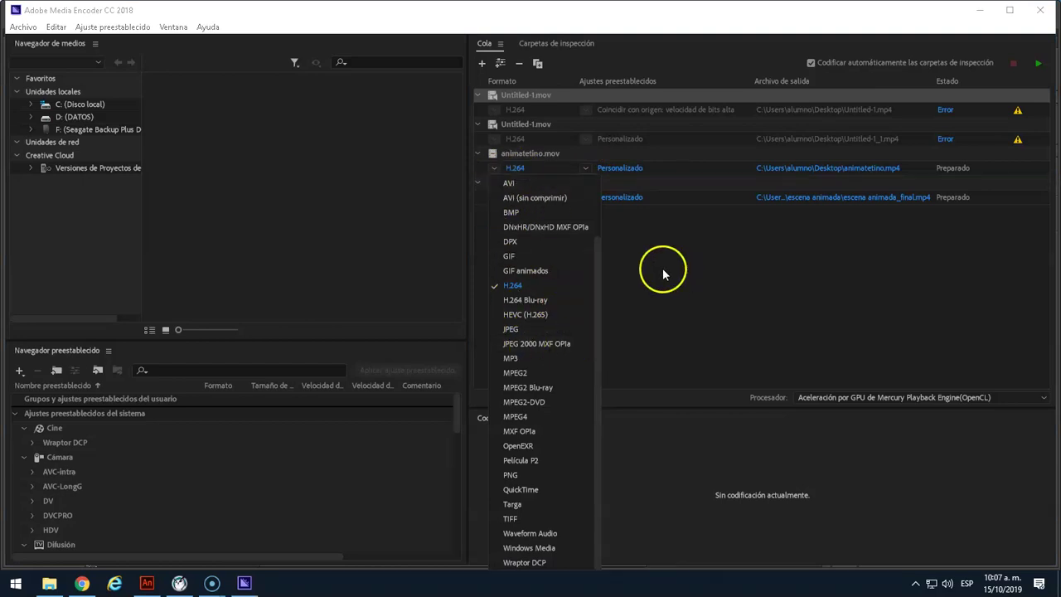
{"action": "left_click_drag", "start_coordinate": [602, 355], "coordinate": [601, 262]}
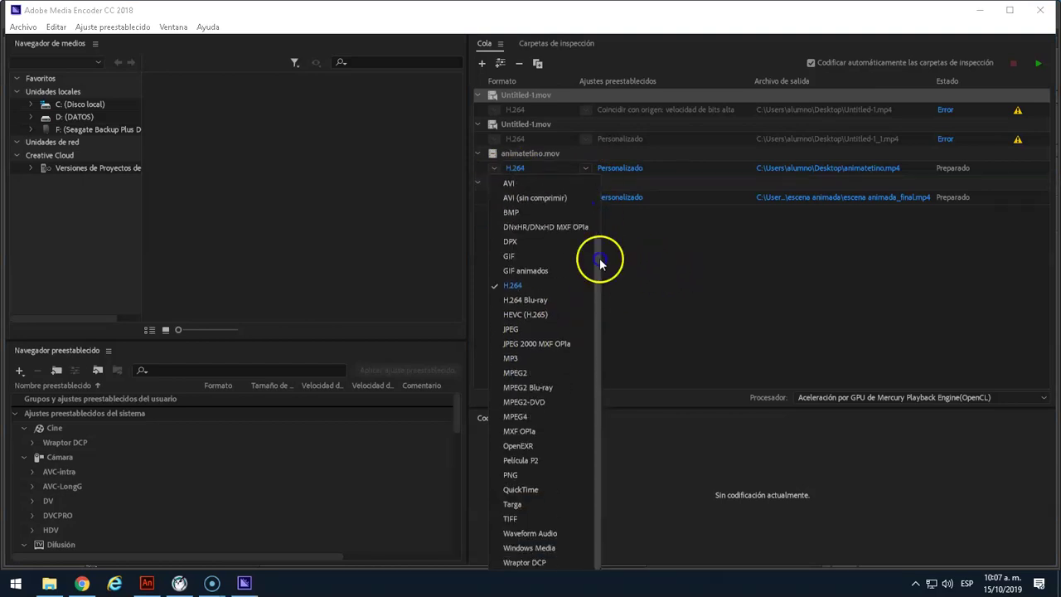
{"action": "left_click", "coordinate": [524, 289]}
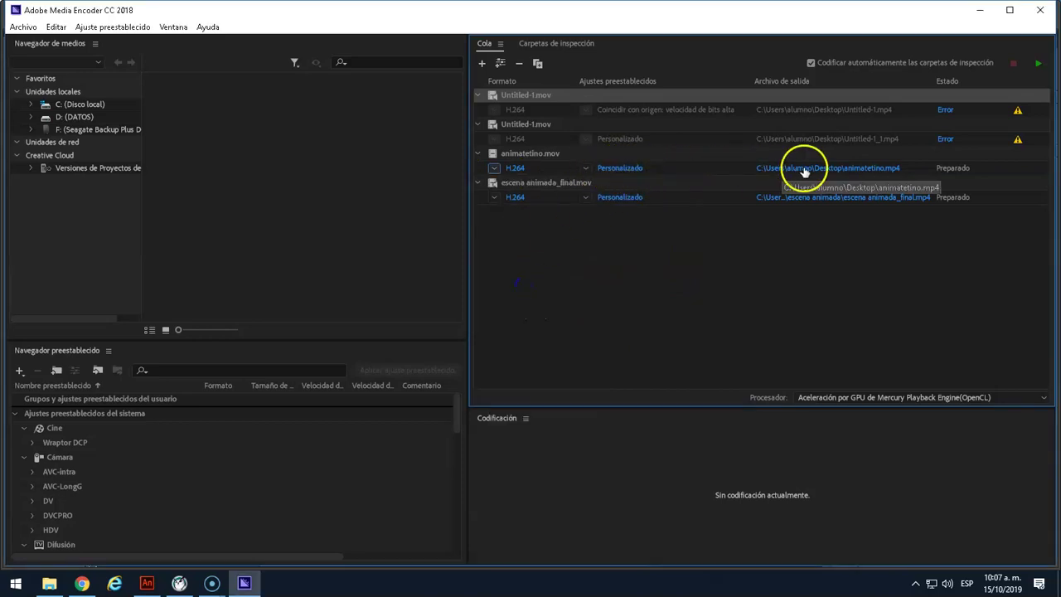
Review the presets and output location for animatetino.mov, keeping the Personalizado preset and the existing file path.
{"action": "left_click", "coordinate": [646, 170]}
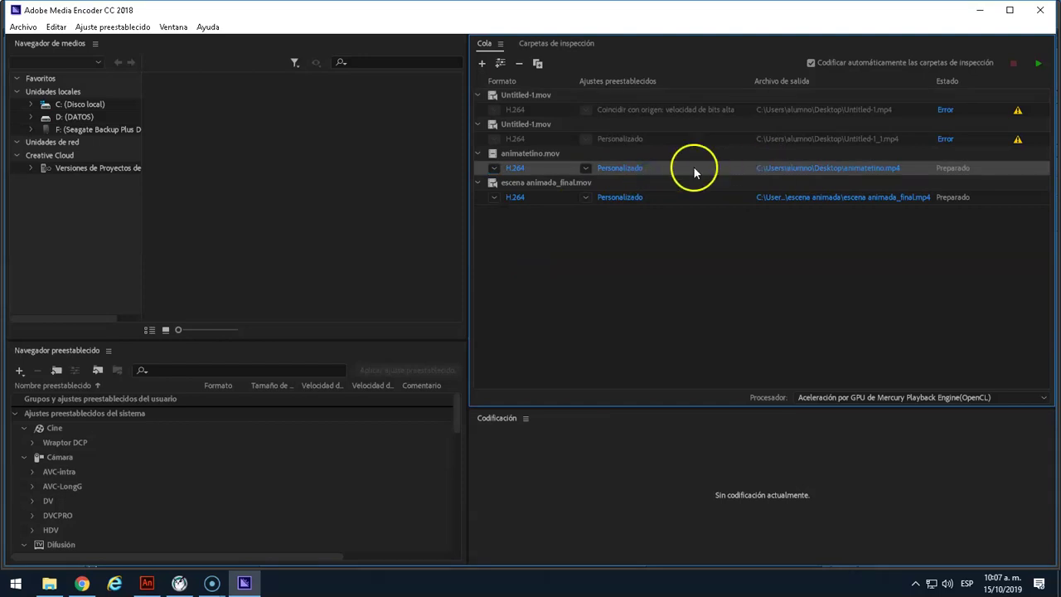
{"action": "left_click", "coordinate": [587, 169]}
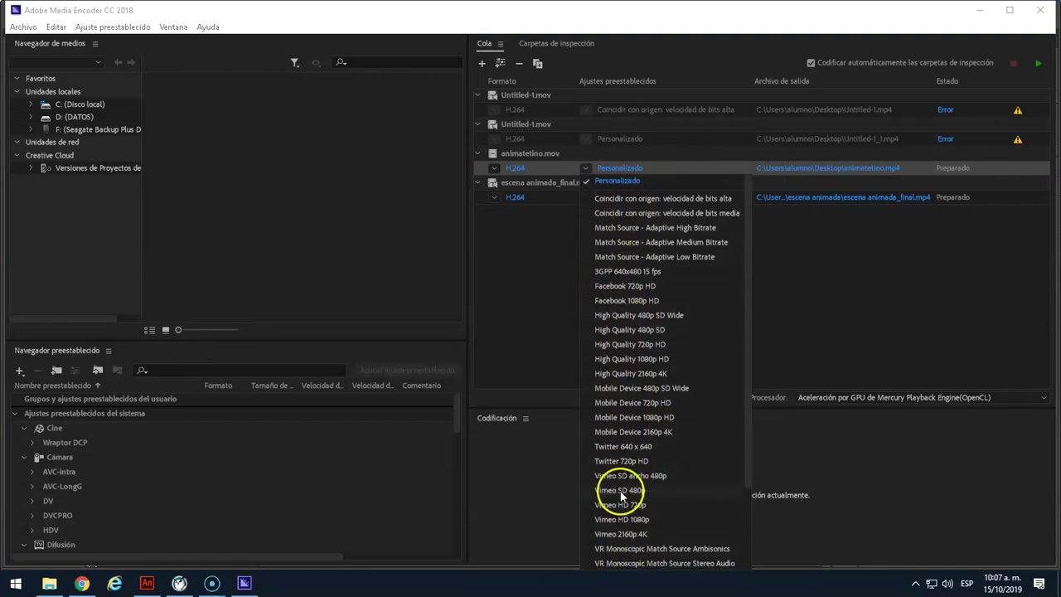
{"action": "left_click", "coordinate": [609, 181]}
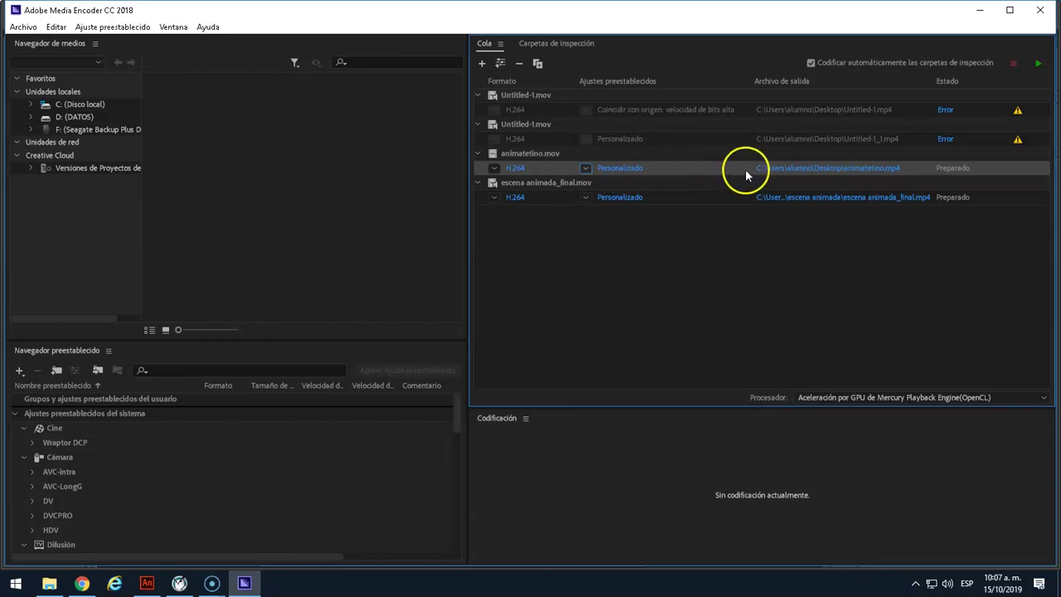
{"action": "left_click", "coordinate": [877, 168]}
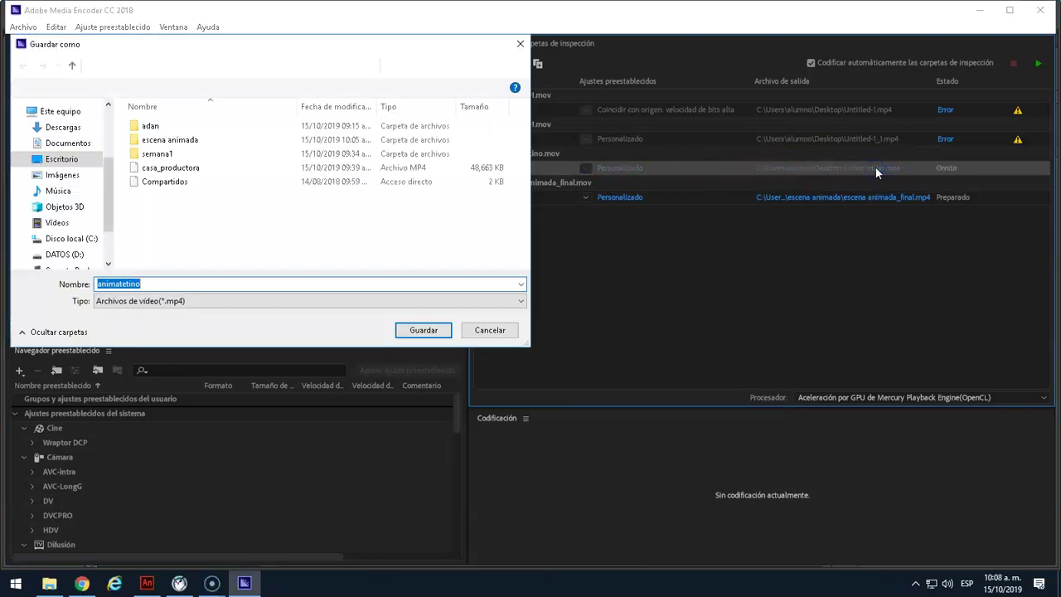
{"action": "left_click", "coordinate": [488, 331]}
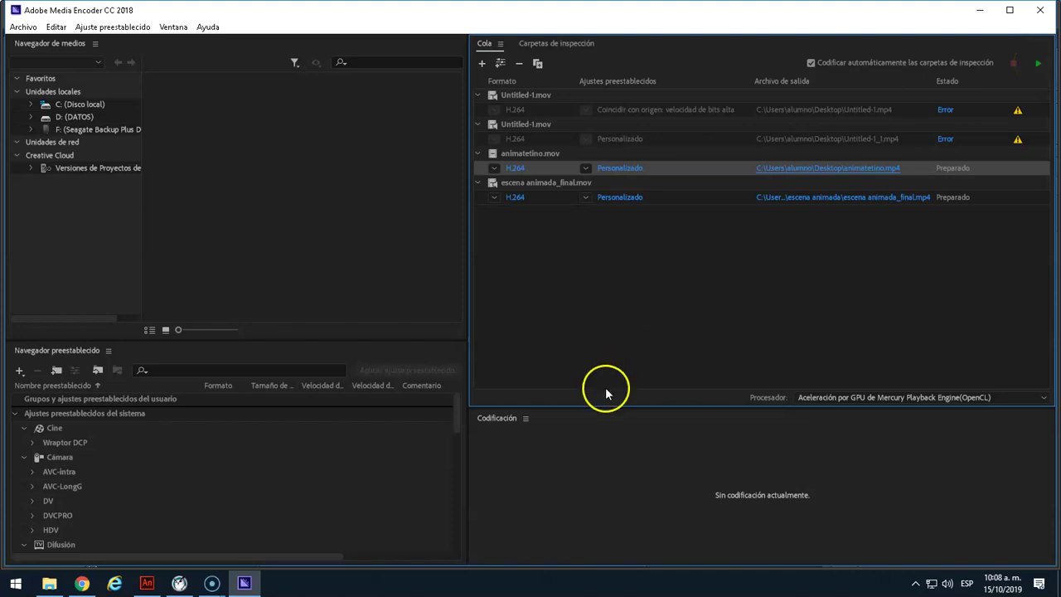
Start encoding the queue with animatetino.mov and escena animada_final.mov, and minimize Media Encoder once it is done.
{"action": "mouse_move", "coordinate": [457, 416]}
{"action": "left_mouse_down"}
{"action": "mouse_move", "coordinate": [457, 540]}
{"action": "mouse_move", "coordinate": [462, 412]}
{"action": "left_mouse_up"}
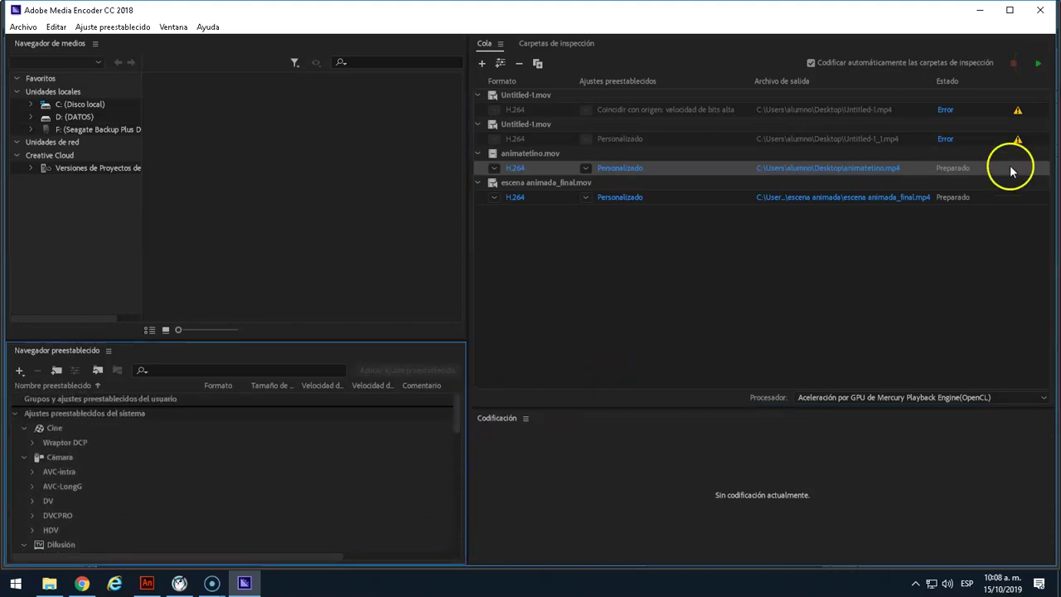
{"action": "left_click", "coordinate": [1038, 65]}
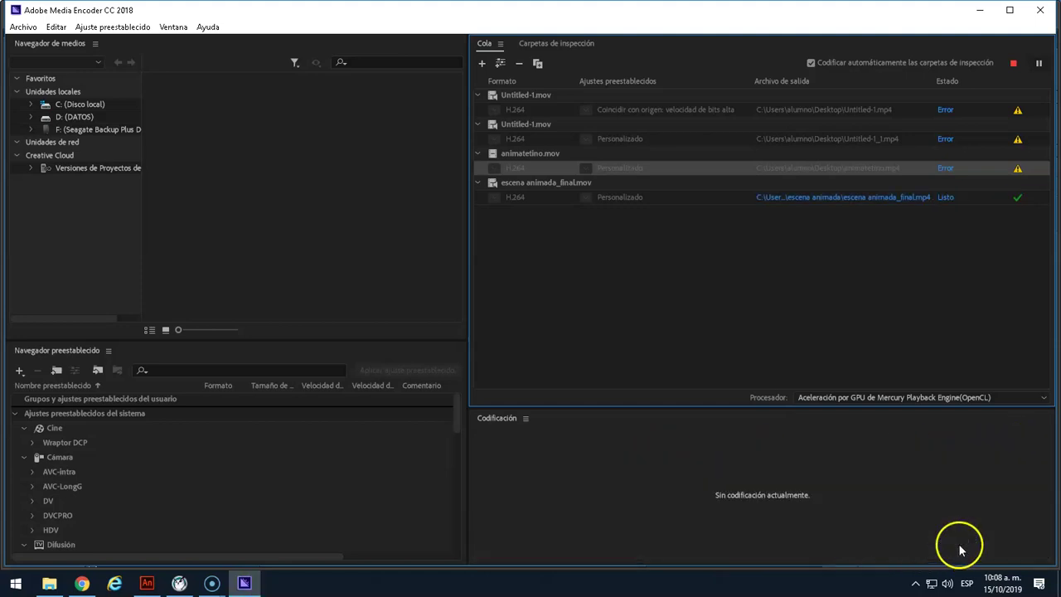
{"action": "left_click", "coordinate": [981, 10]}
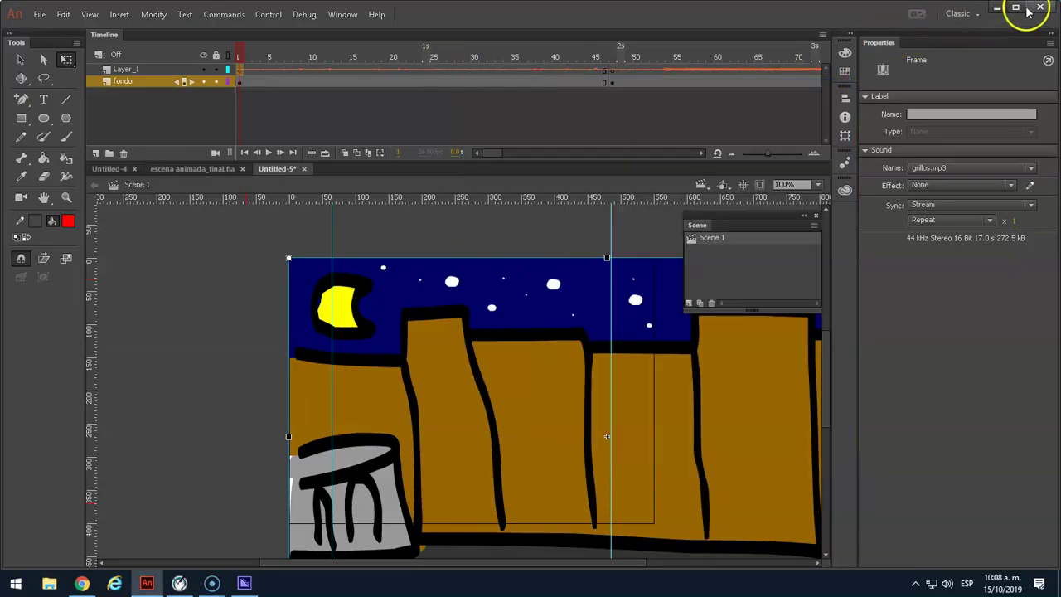
Minimize Animate, open the escena animada folder on the desktop and widen its window.
{"action": "left_click", "coordinate": [997, 6]}
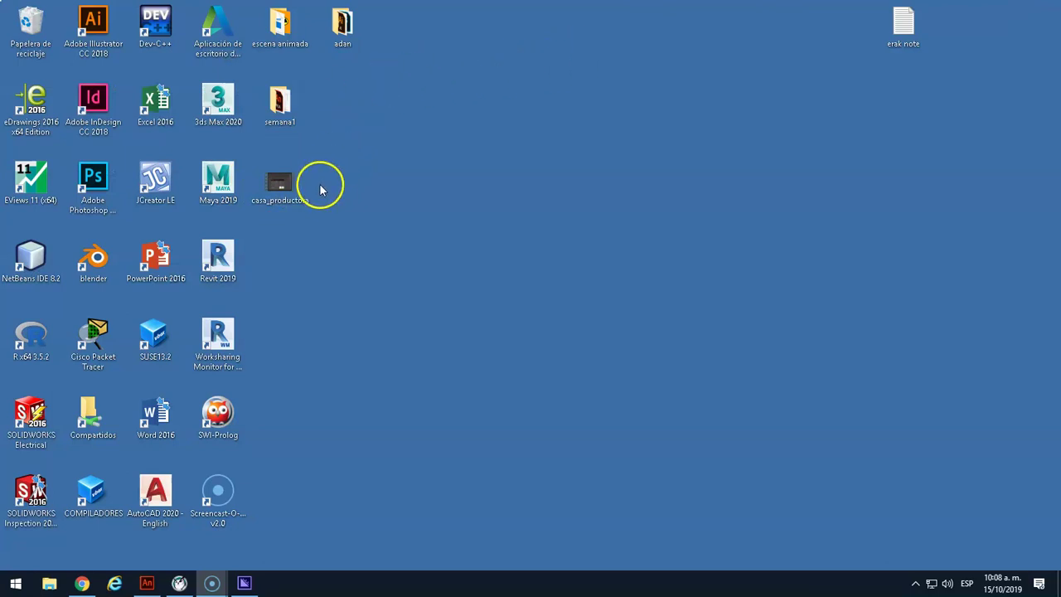
{"action": "double_click", "coordinate": [278, 23]}
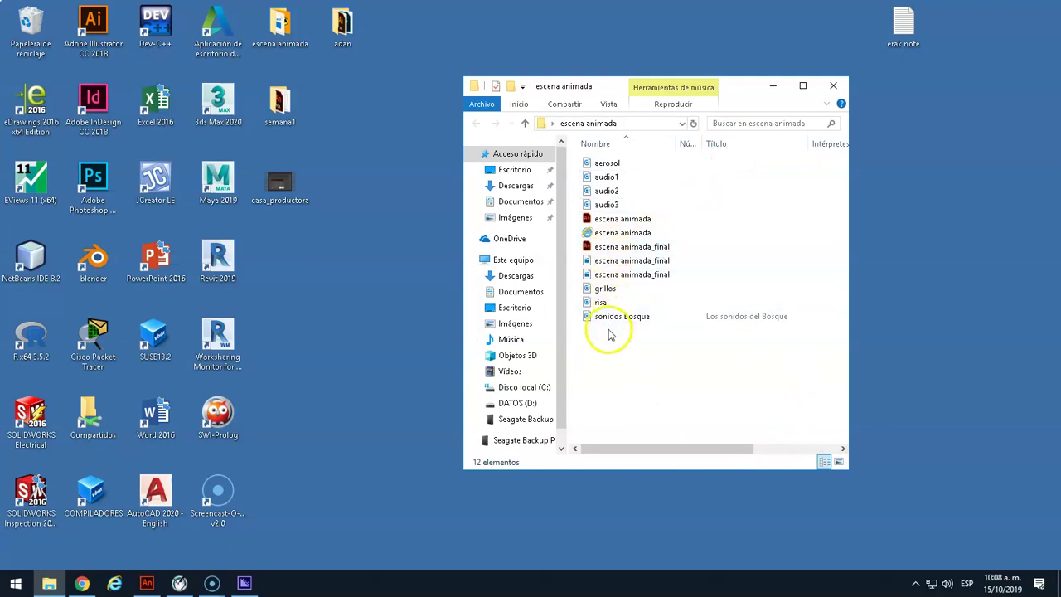
{"action": "left_click_drag", "start_coordinate": [848, 362], "coordinate": [1028, 341]}
Check the file size of the escena animada_final MOV in its properties.
{"action": "right_click", "coordinate": [612, 262]}
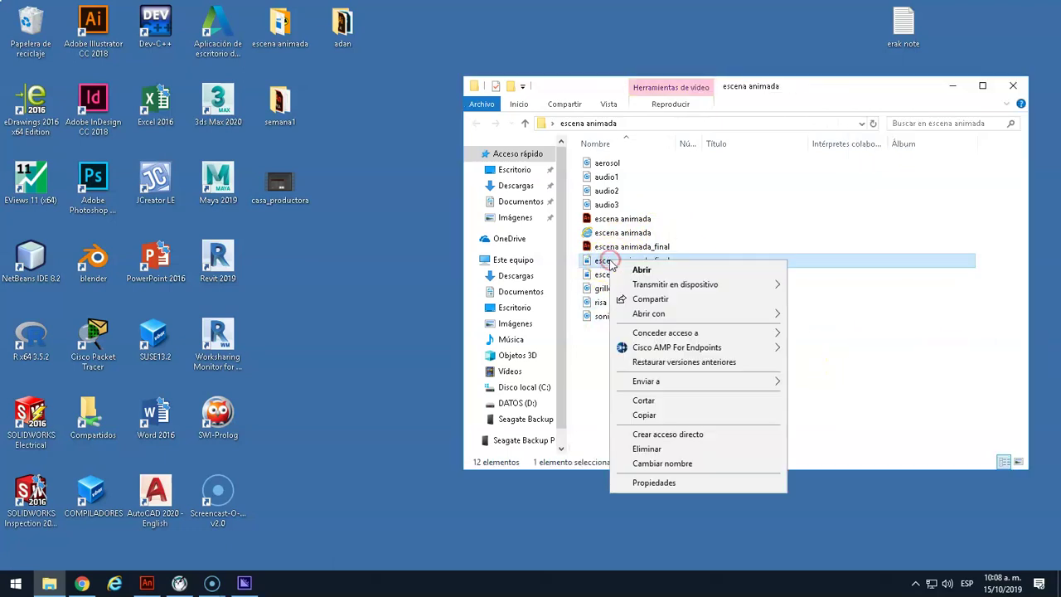
{"action": "left_click", "coordinate": [655, 481]}
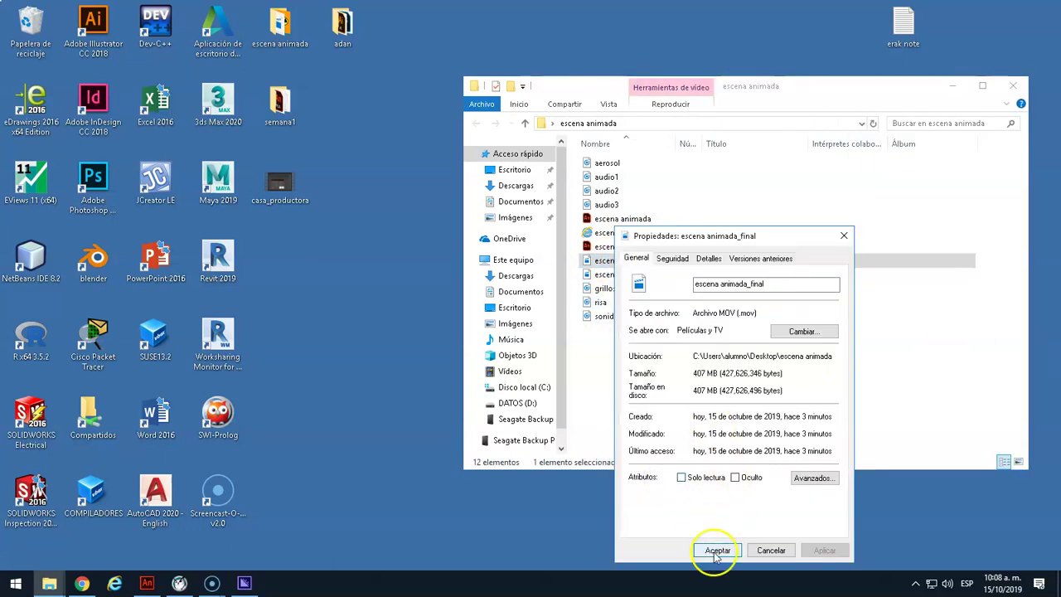
{"action": "left_click", "coordinate": [713, 550]}
Check the file size of the escena animada_final MP4 in its properties and compare it with the MOV file.
{"action": "right_click", "coordinate": [611, 275]}
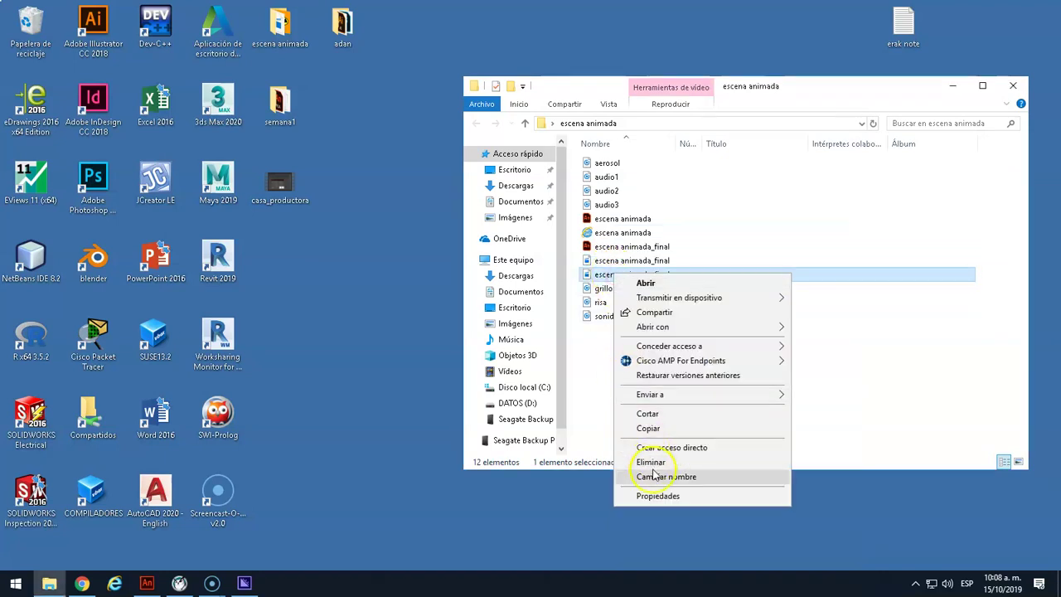
{"action": "left_click", "coordinate": [657, 494]}
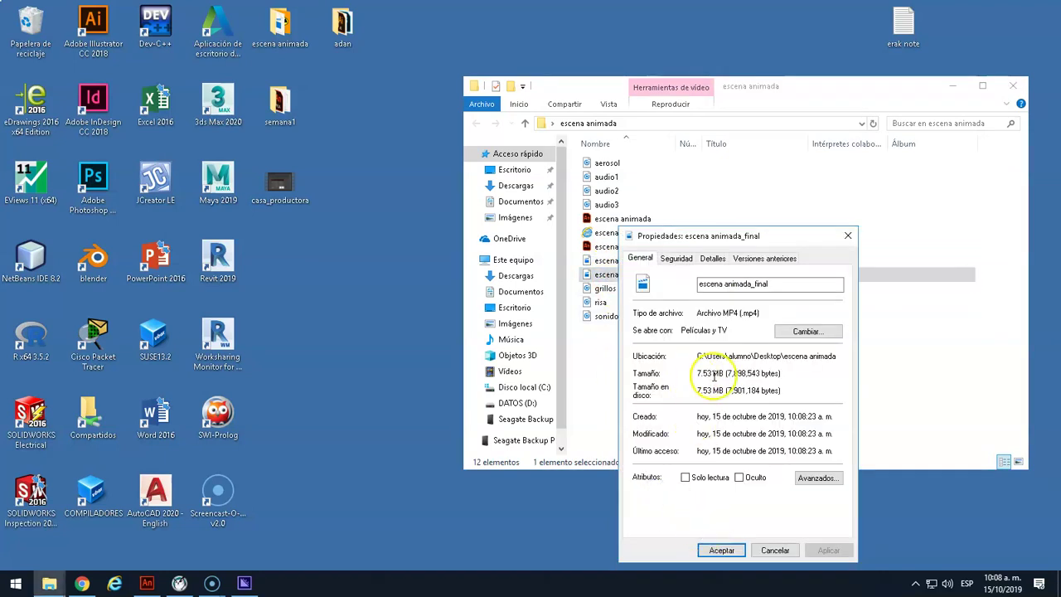
{"action": "left_click", "coordinate": [721, 549]}
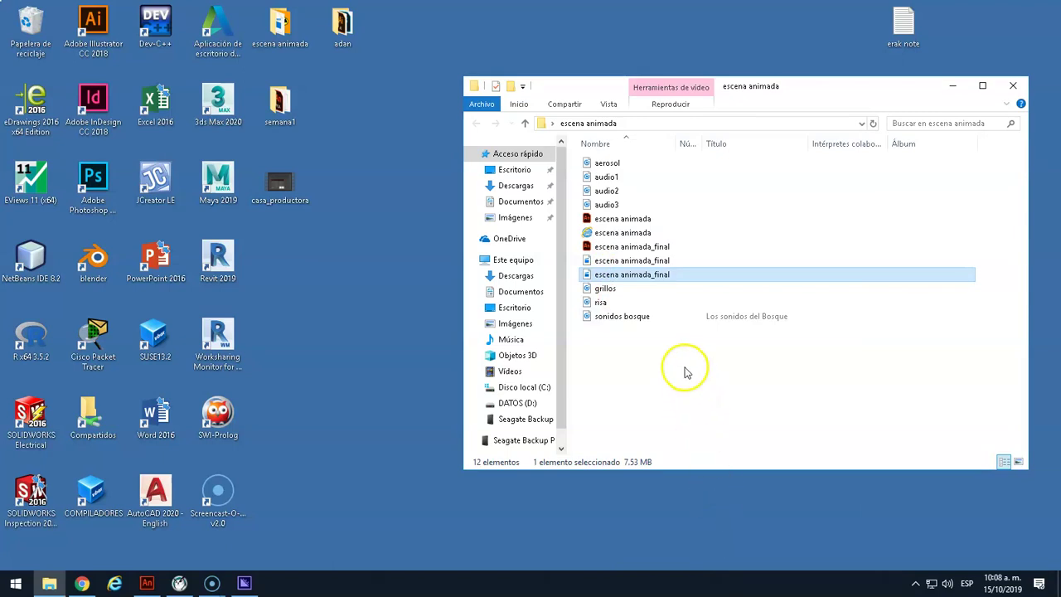
{"action": "left_click", "coordinate": [655, 262]}
{"action": "left_click", "coordinate": [675, 372]}
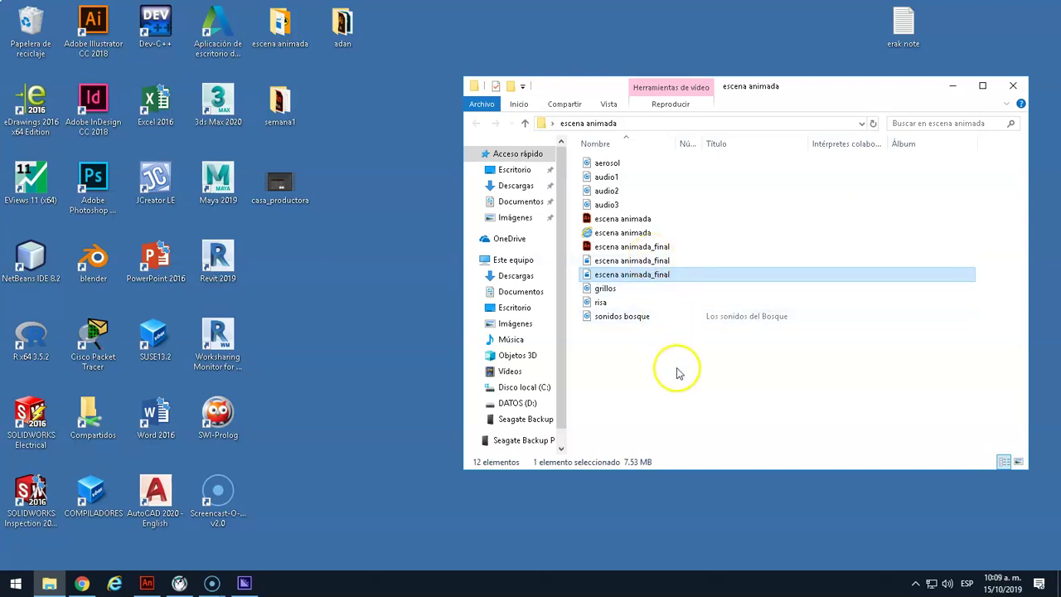
{"action": "left_click", "coordinate": [659, 276]}
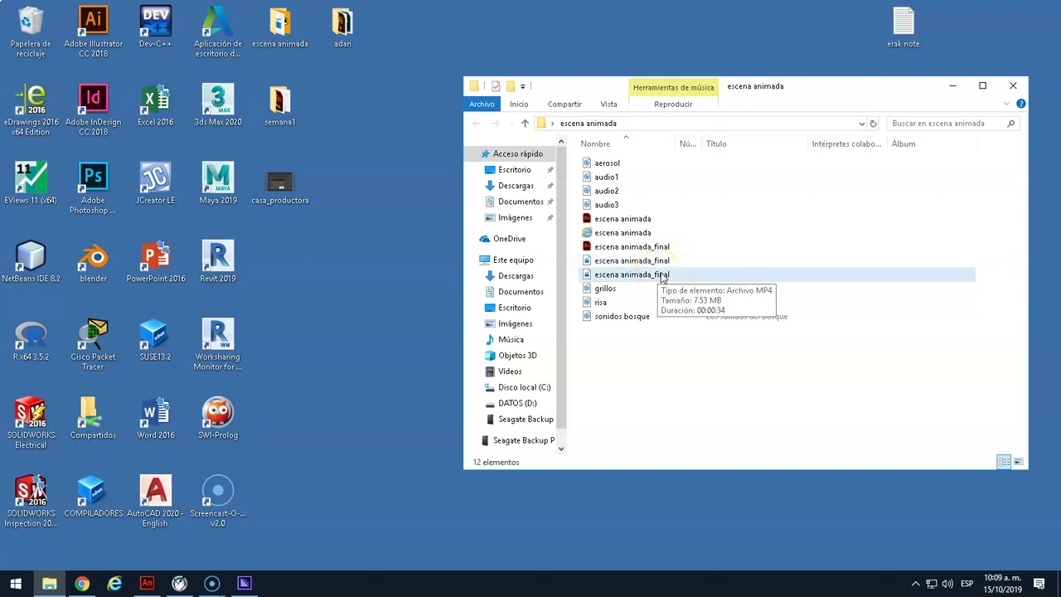
Play the escena animada_final MP4 in the video player, scrub to the Superman es Clark Kent frame and move the player aside.
{"action": "left_click", "coordinate": [655, 280]}
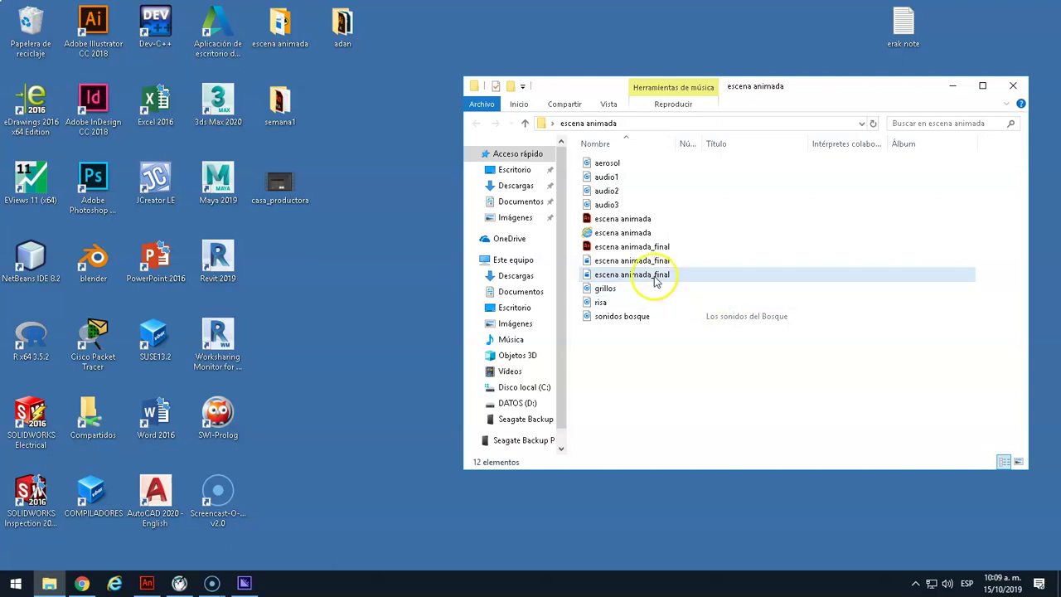
{"action": "double_click", "coordinate": [589, 278]}
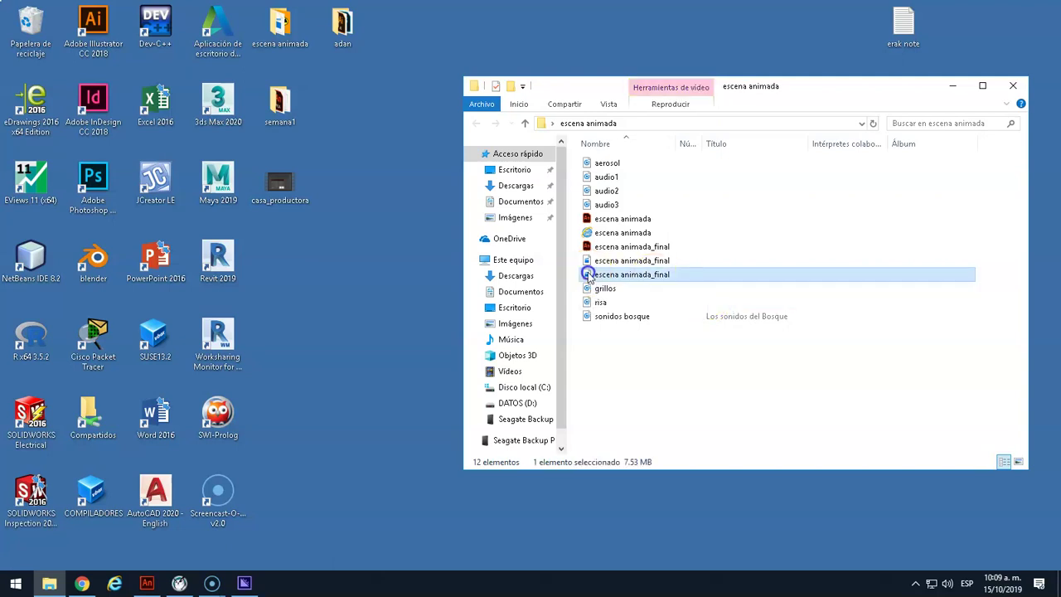
{"action": "left_click", "coordinate": [497, 305]}
{"action": "left_click", "coordinate": [557, 458]}
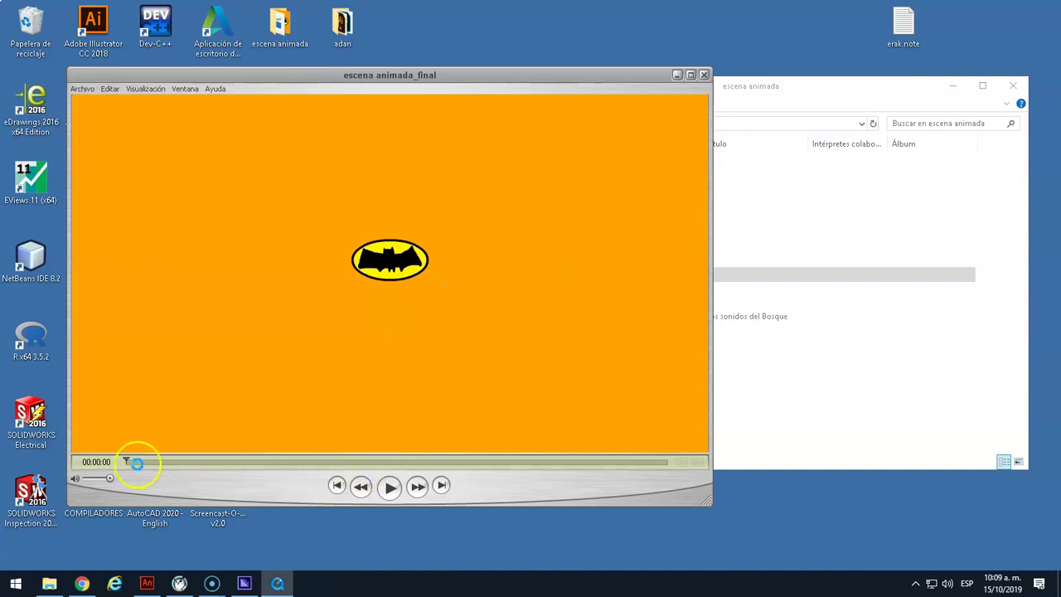
{"action": "left_click_drag", "start_coordinate": [137, 464], "coordinate": [393, 450]}
{"action": "left_click_drag", "start_coordinate": [636, 74], "coordinate": [483, 88]}
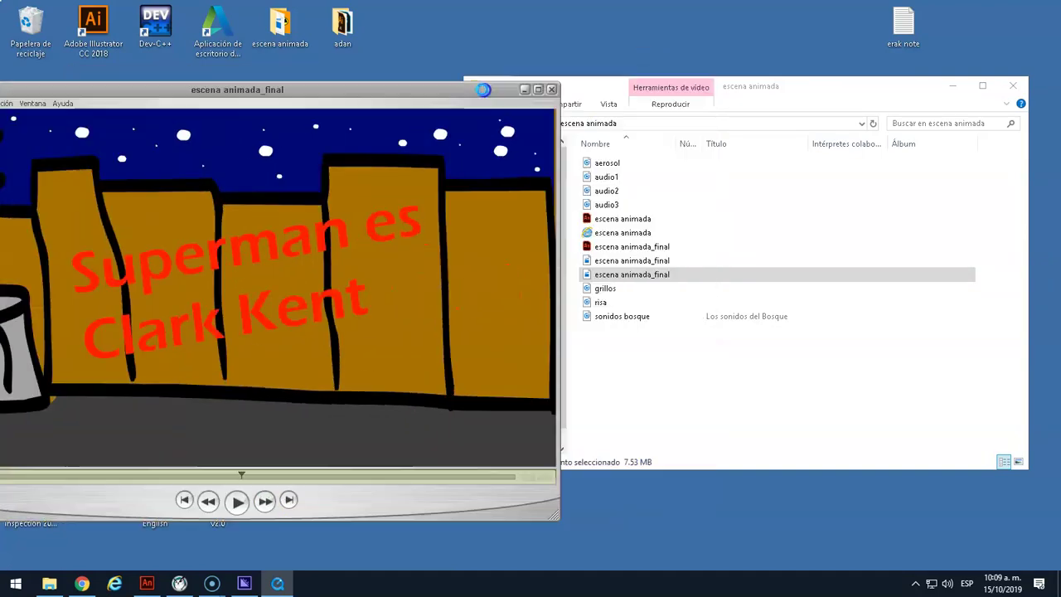
Open the escena animada_final MOV with QuickTime Player, scrub to the same text frame at 00:00:19 to compare image quality, and close it.
{"action": "left_click", "coordinate": [781, 88]}
{"action": "right_click", "coordinate": [616, 262]}
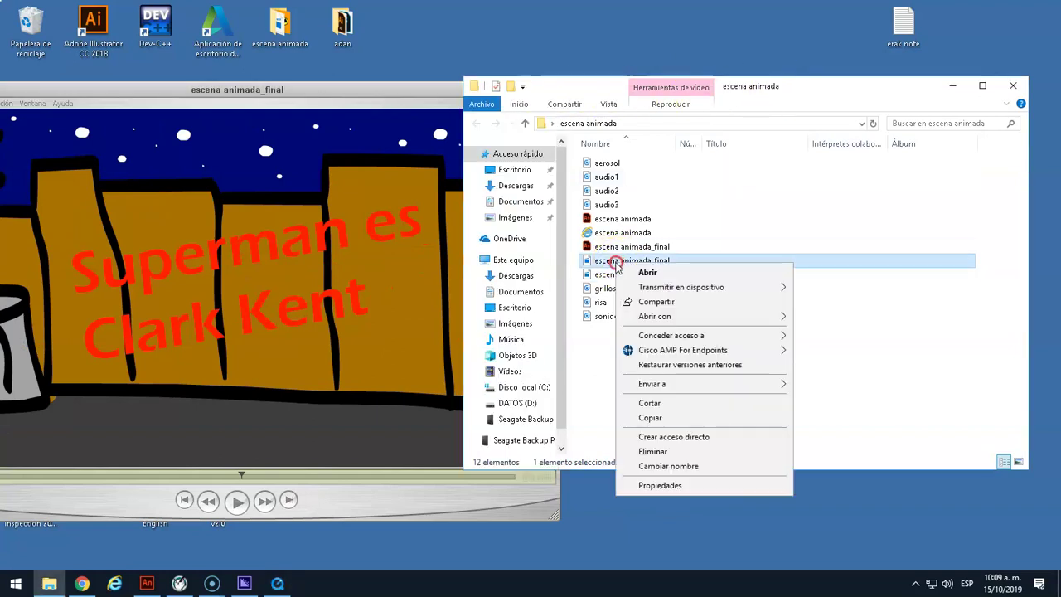
{"action": "mouse_move", "coordinate": [653, 315]}
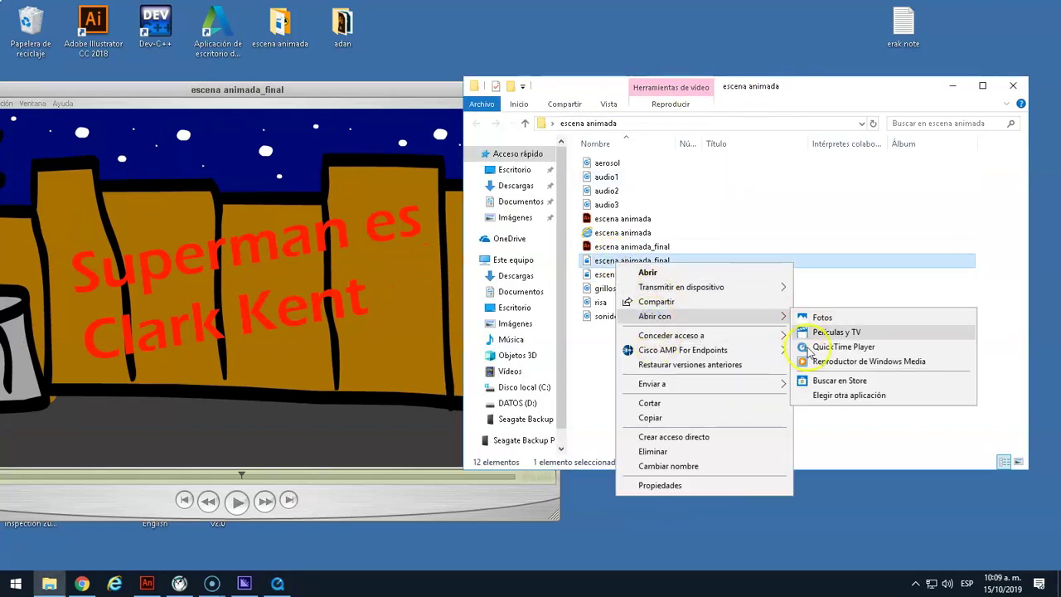
{"action": "left_click", "coordinate": [811, 348]}
{"action": "left_click_drag", "start_coordinate": [508, 124], "coordinate": [809, 131]}
{"action": "left_click_drag", "start_coordinate": [447, 486], "coordinate": [755, 496]}
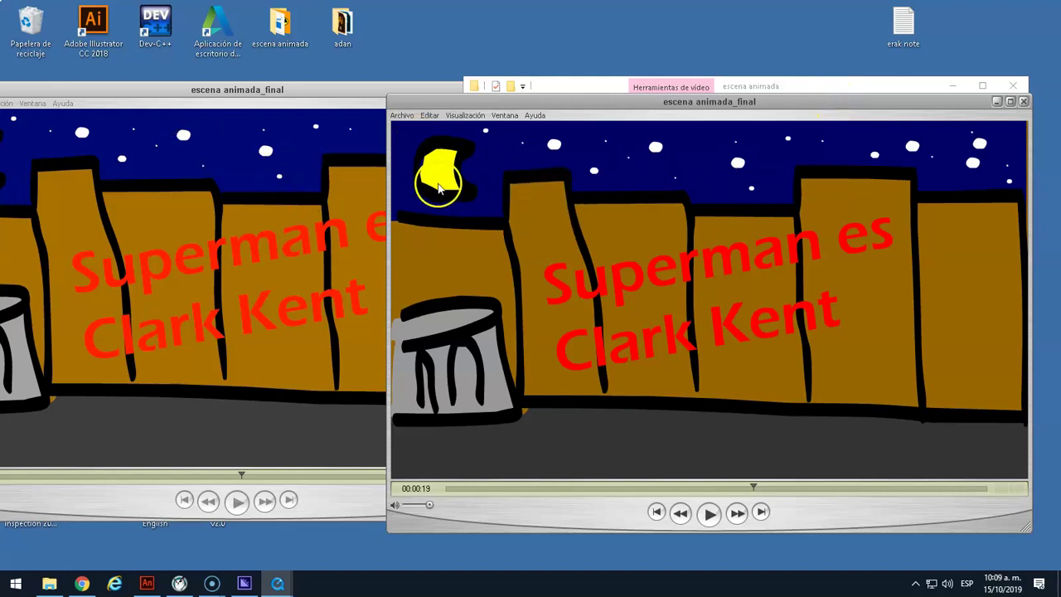
{"action": "left_click", "coordinate": [1024, 102]}
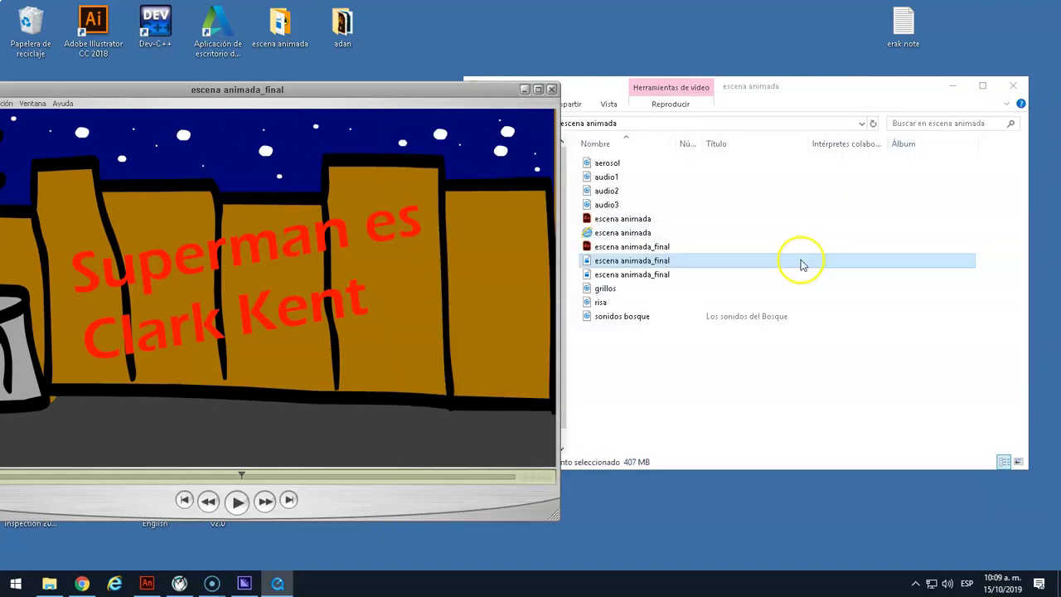
Check the file sizes of the escena animada_final FLA and MOV files in their properties.
{"action": "right_click", "coordinate": [662, 250]}
{"action": "left_click", "coordinate": [691, 508]}
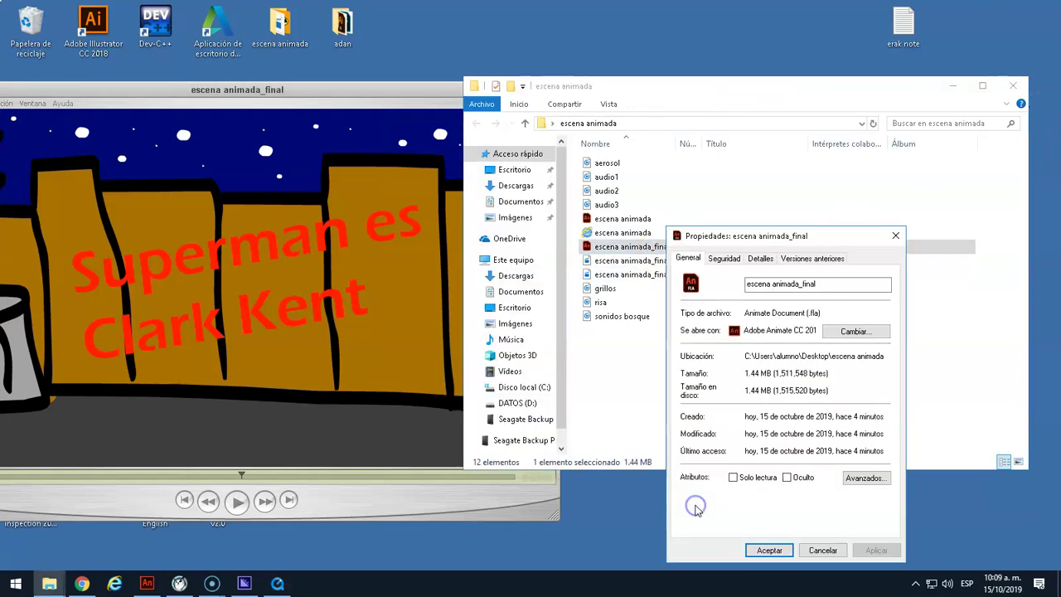
{"action": "left_click", "coordinate": [769, 551]}
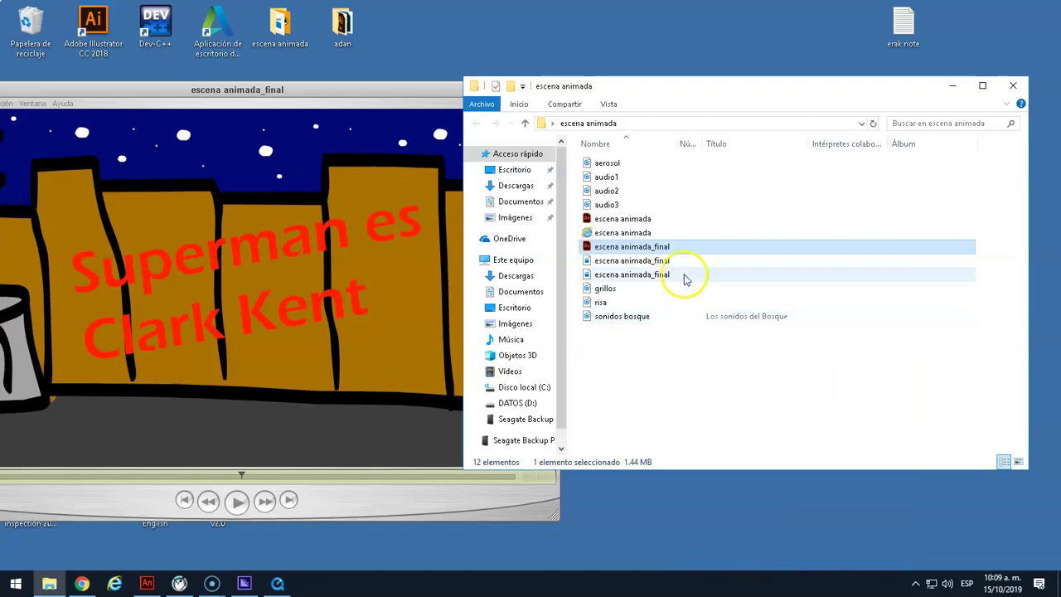
{"action": "left_click", "coordinate": [620, 260]}
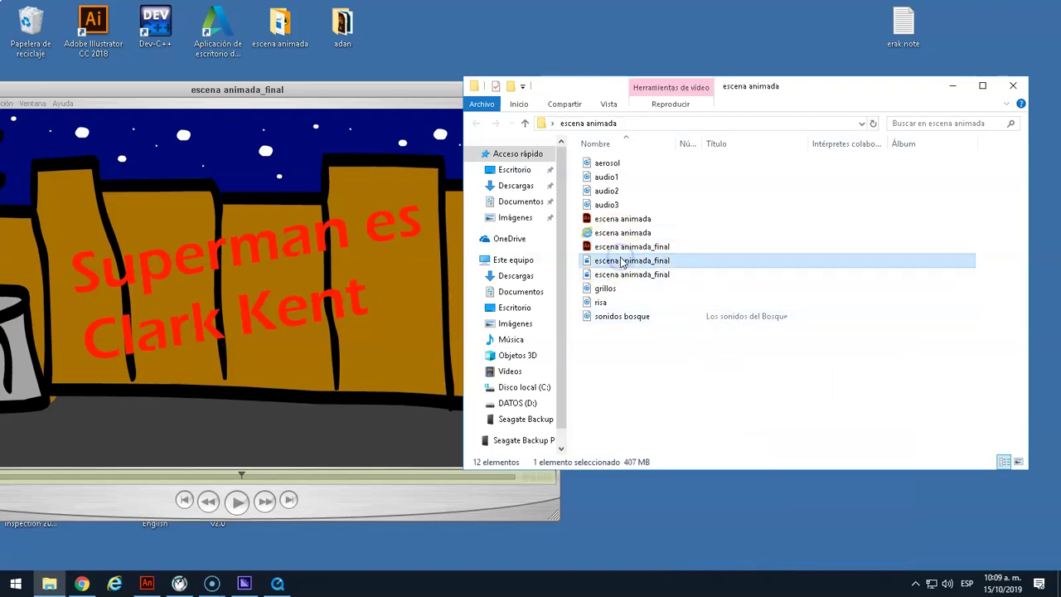
{"action": "right_click", "coordinate": [620, 260]}
{"action": "left_click", "coordinate": [682, 497]}
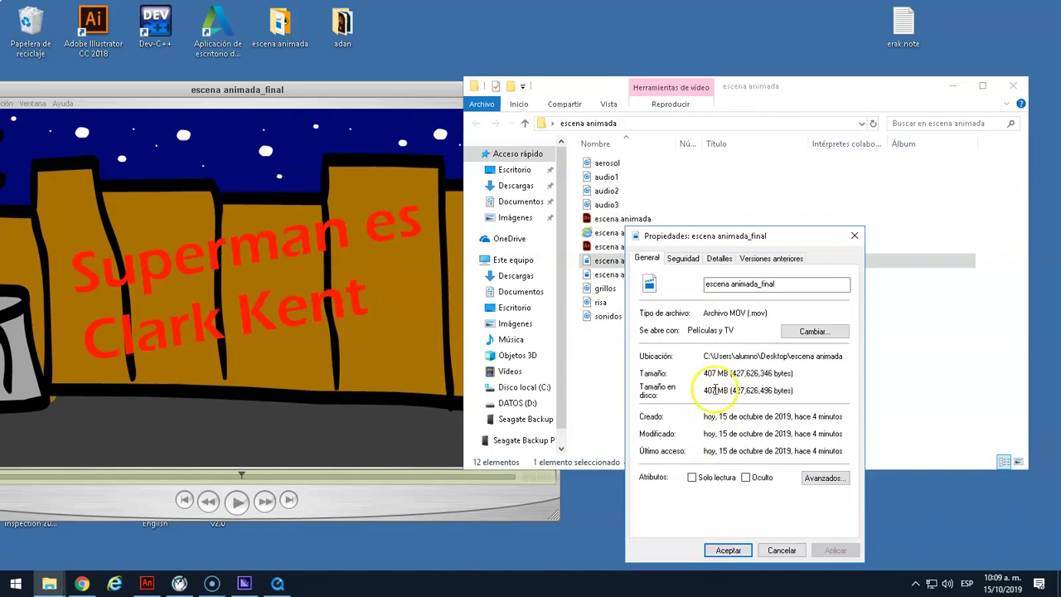
{"action": "left_click", "coordinate": [729, 550]}
Check the escena animada_final MP4's size in its properties, and close the folder, video player and properties windows.
{"action": "right_click", "coordinate": [664, 276]}
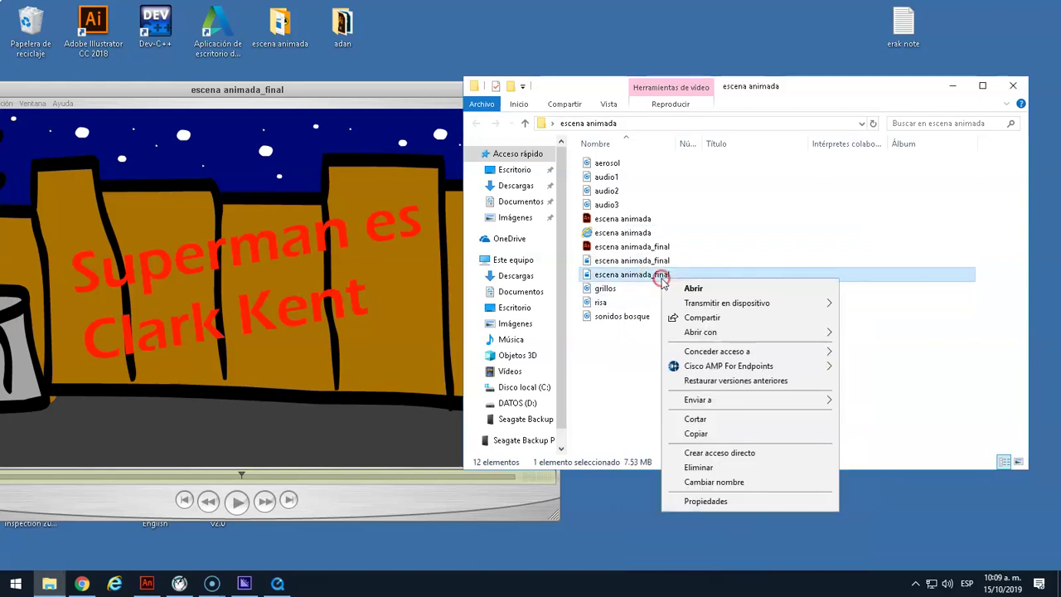
{"action": "left_click", "coordinate": [705, 501]}
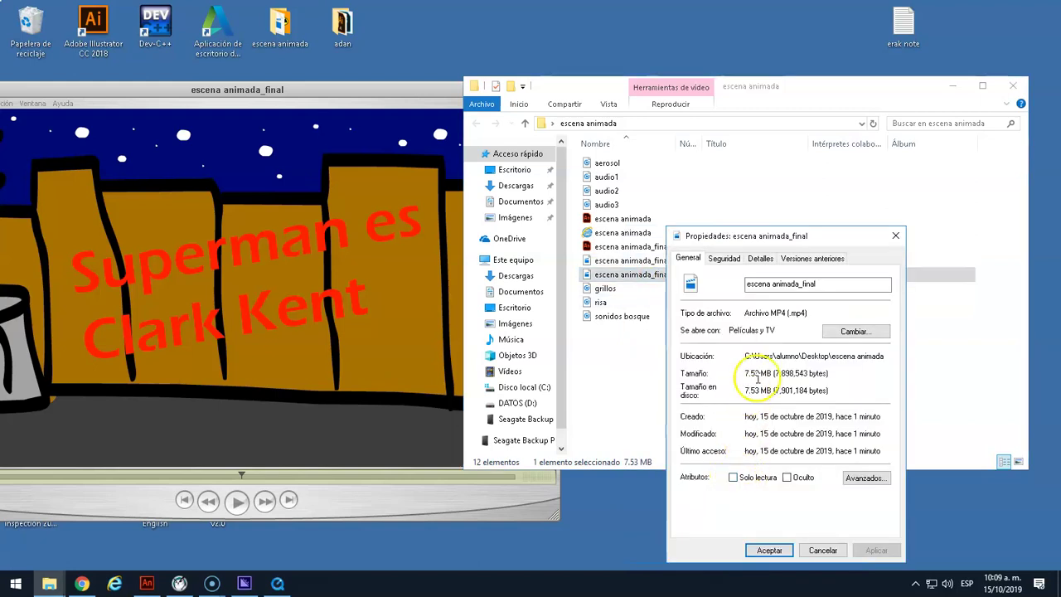
{"action": "left_click", "coordinate": [1013, 86]}
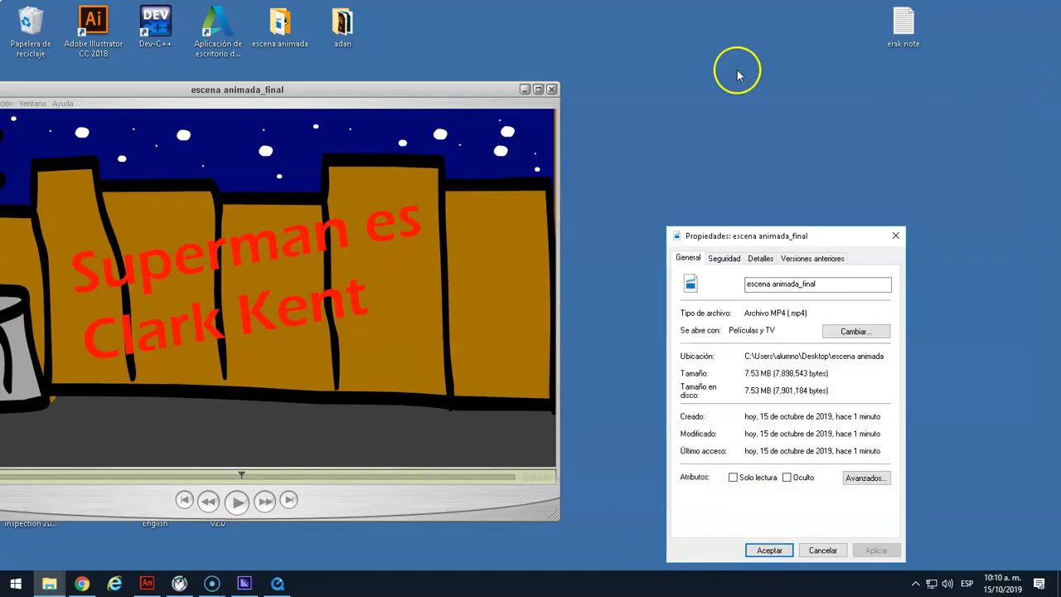
{"action": "left_click", "coordinate": [553, 89]}
{"action": "left_click_drag", "start_coordinate": [796, 236], "coordinate": [675, 91]}
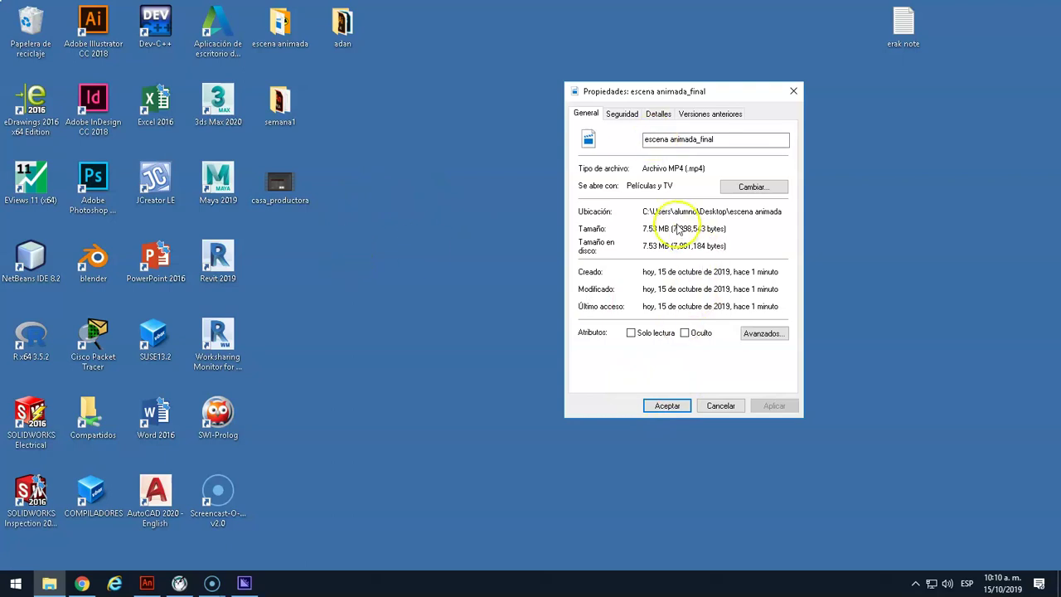
{"action": "left_click", "coordinate": [793, 93]}
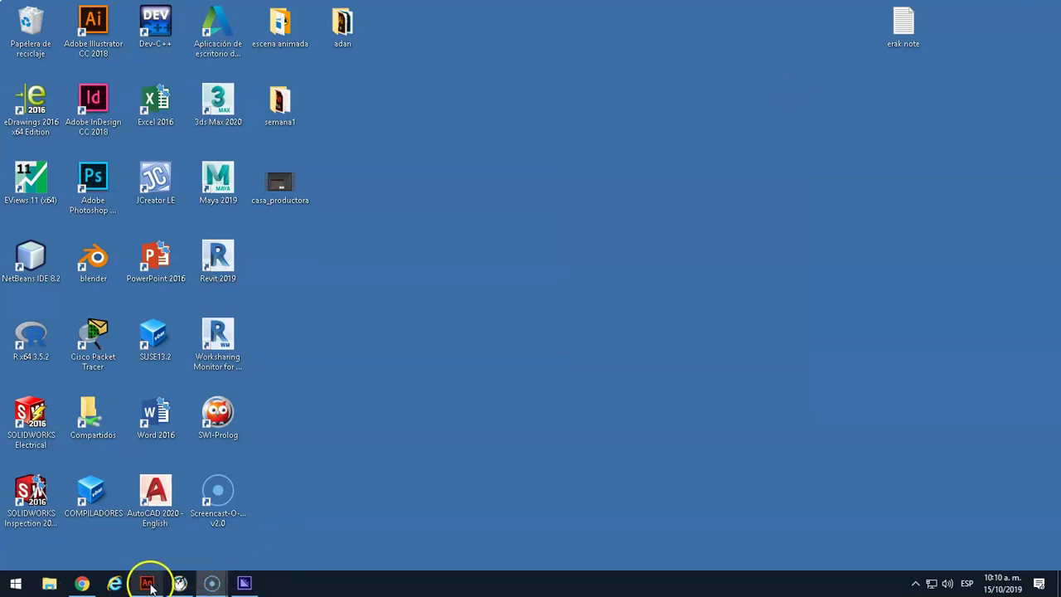
Switch to Animate and scrub through the spray-can hand animation in Escena 2 of escena animada_final.fla.
{"action": "mouse_move", "coordinate": [150, 585]}
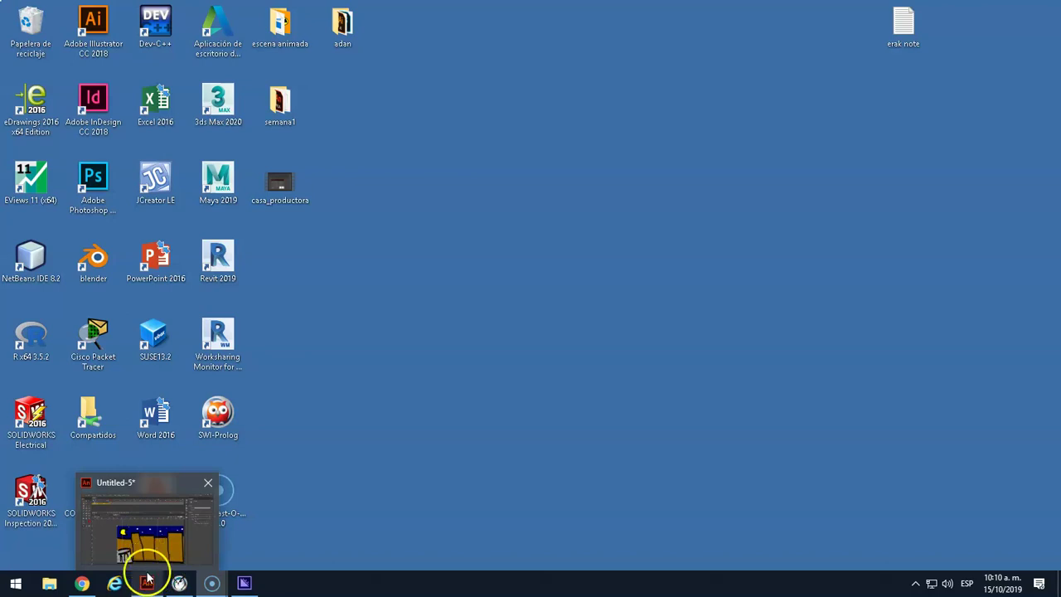
{"action": "left_click", "coordinate": [147, 580]}
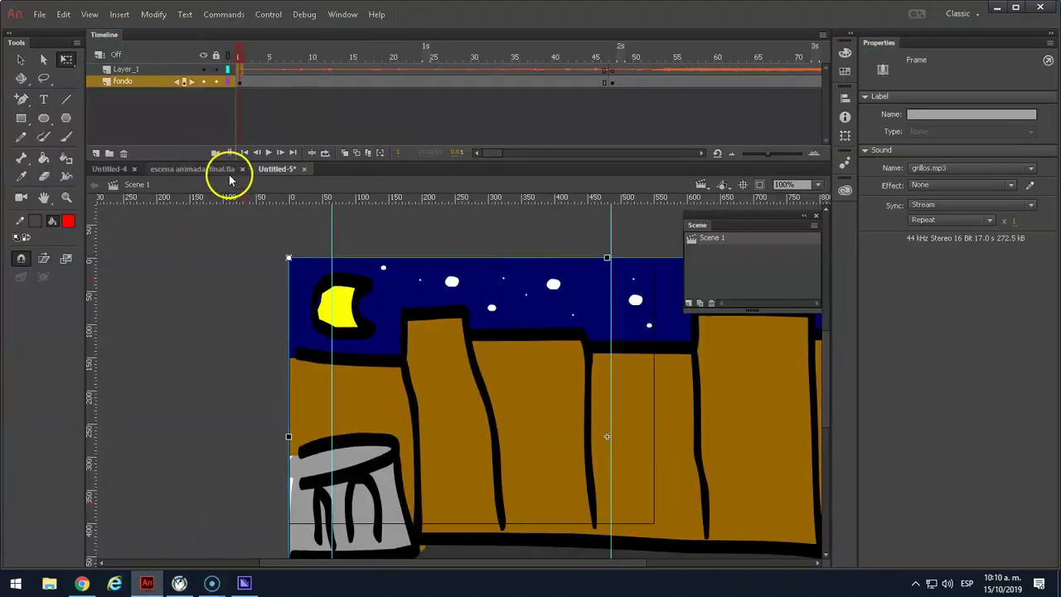
{"action": "left_click", "coordinate": [207, 168]}
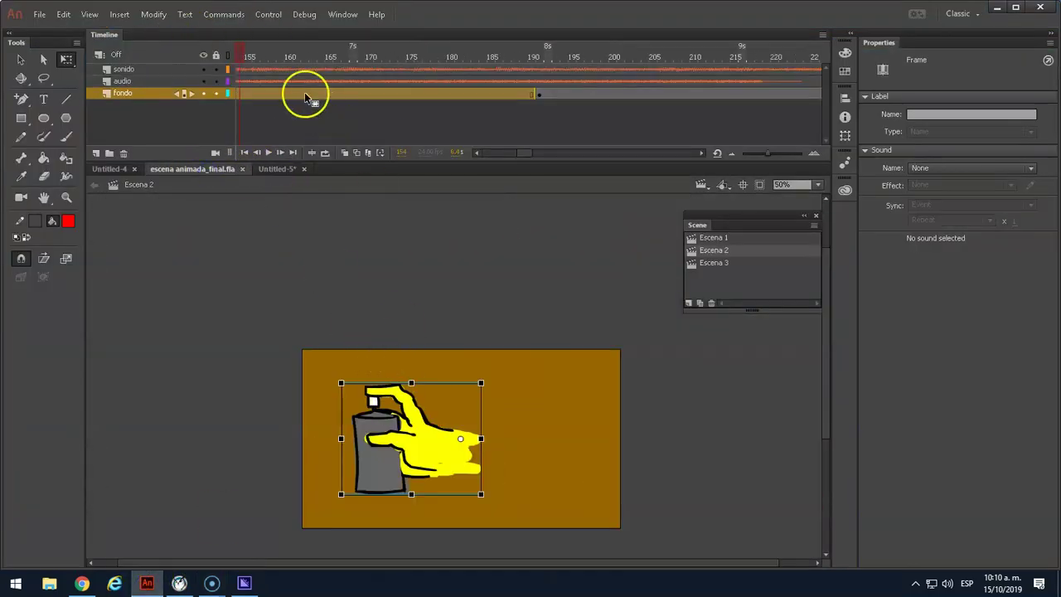
{"action": "left_click_drag", "start_coordinate": [237, 47], "coordinate": [498, 75]}
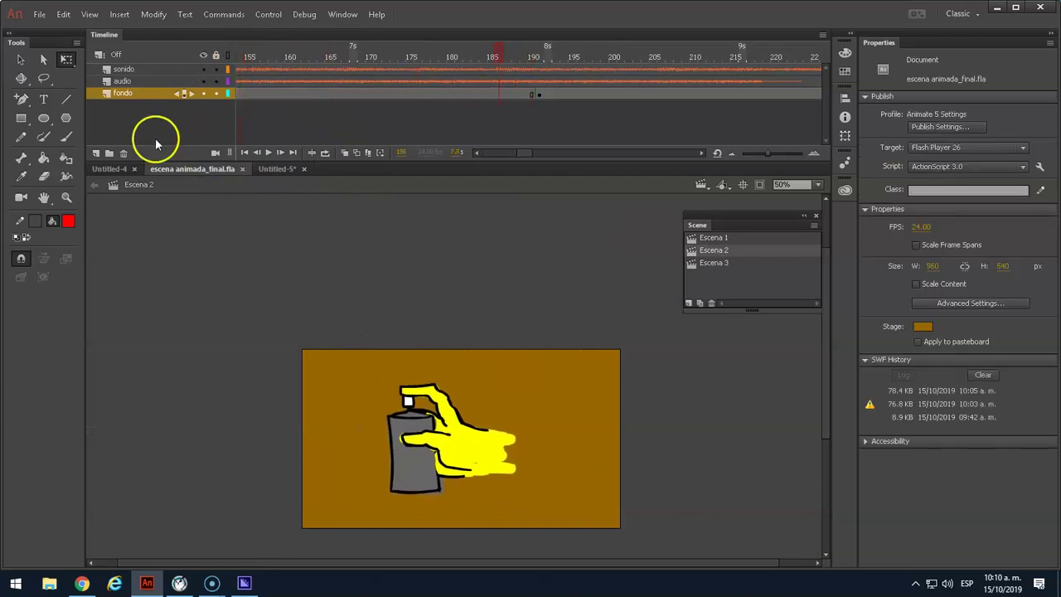
{"action": "left_click", "coordinate": [288, 170]}
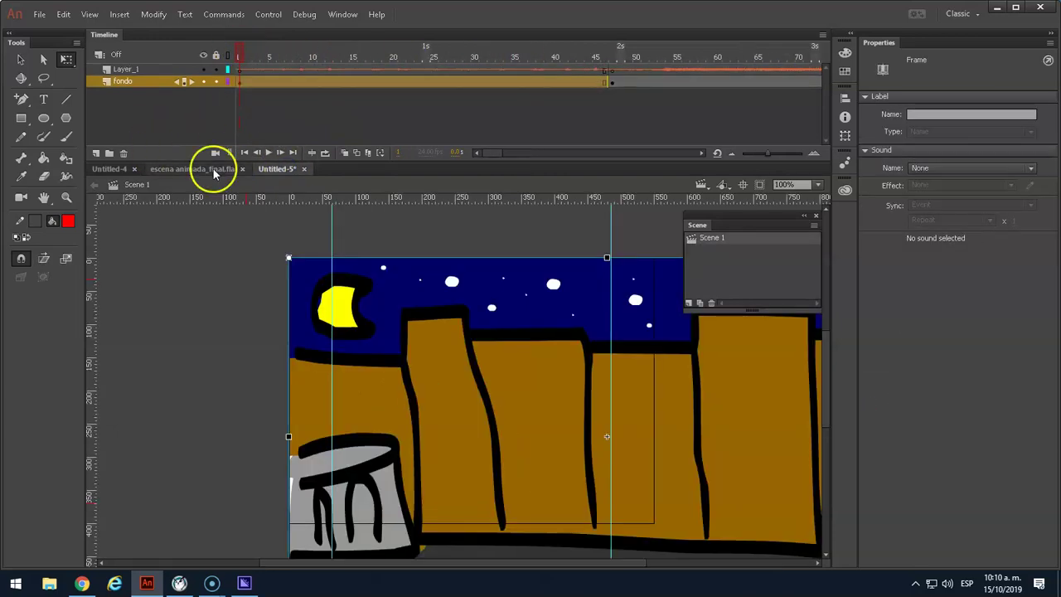
Paste the mano symbol into frame 1 of Layer_1 in Untitled-4 and create a classic tween there.
{"action": "left_click", "coordinate": [115, 170]}
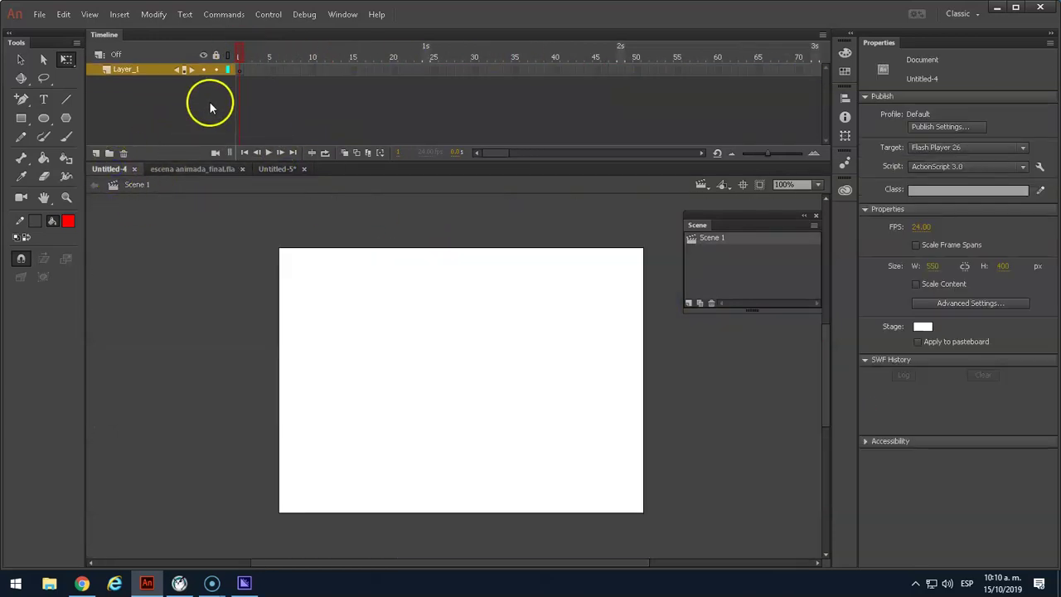
{"action": "left_click", "coordinate": [238, 72]}
{"action": "key", "text": "ctrl+v"}
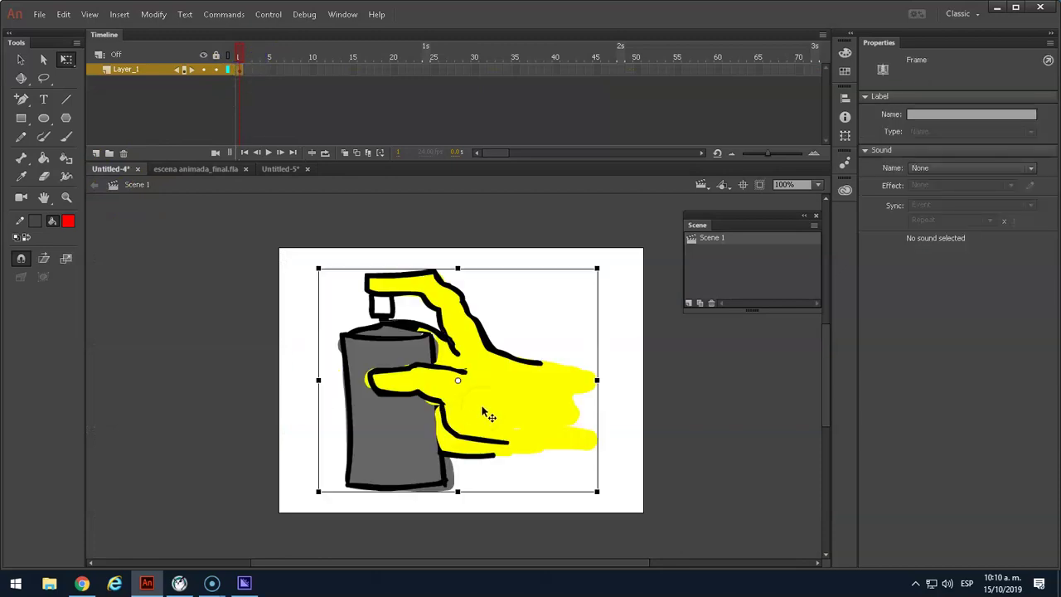
{"action": "right_click", "coordinate": [241, 72]}
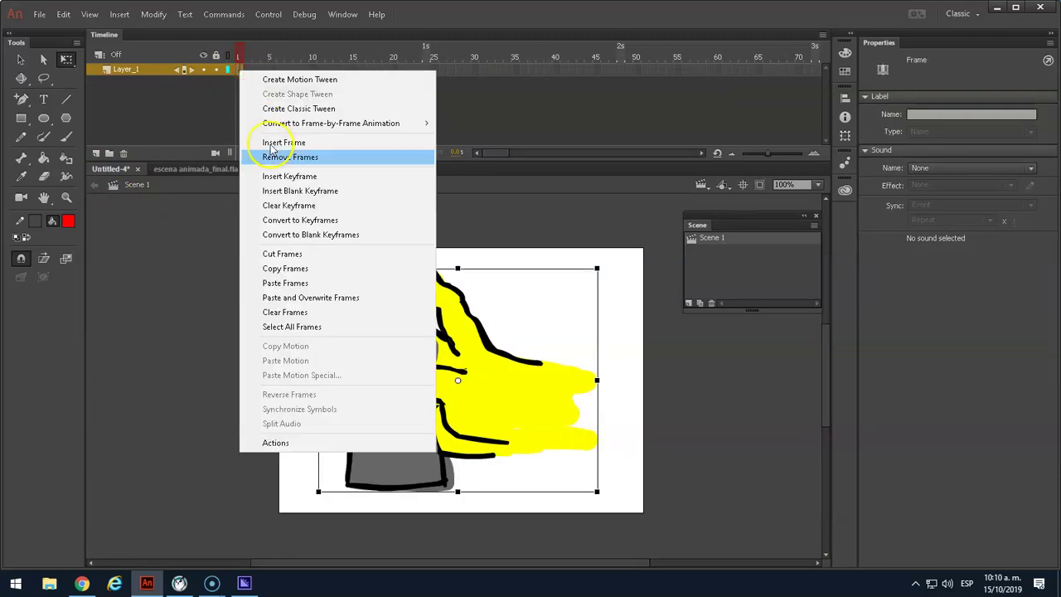
{"action": "left_click", "coordinate": [289, 109]}
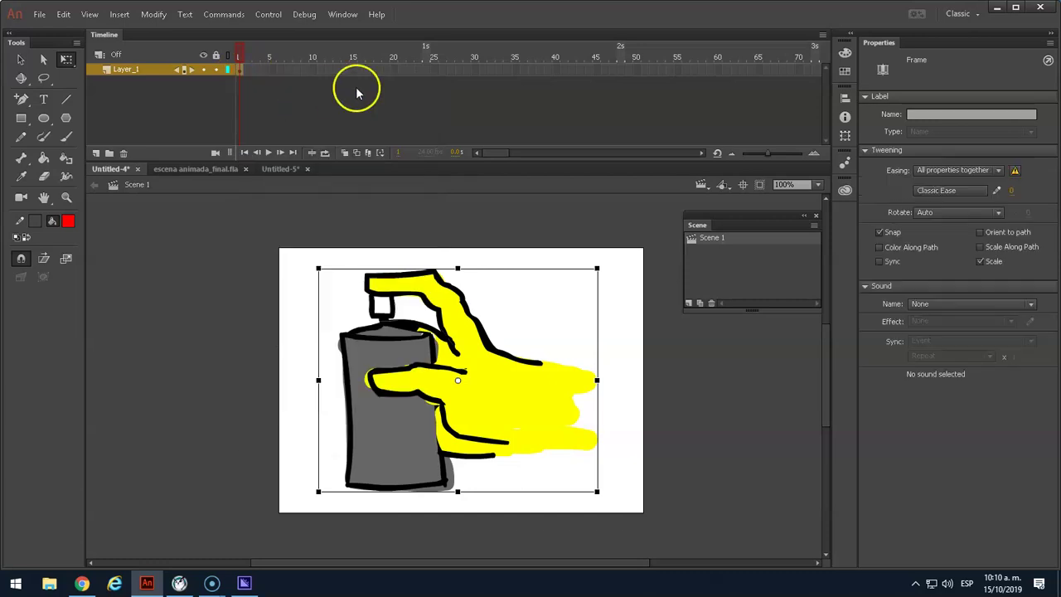
Insert a keyframe at frame 20 and move the hand toward the lower left, partly off the stage.
{"action": "left_click", "coordinate": [395, 71]}
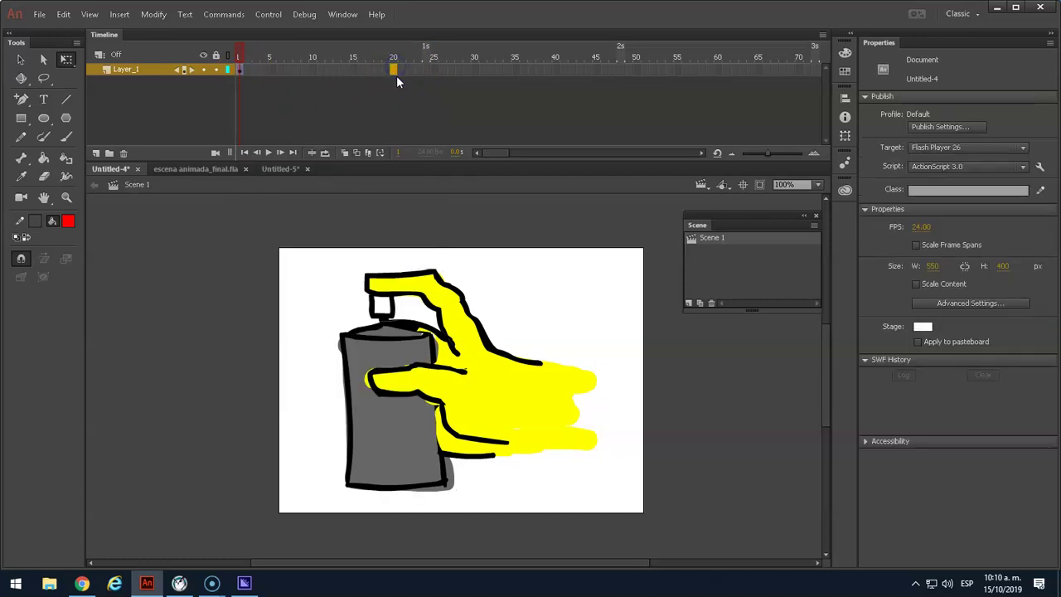
{"action": "key", "text": "F6"}
{"action": "left_click_drag", "start_coordinate": [534, 343], "coordinate": [419, 362]}
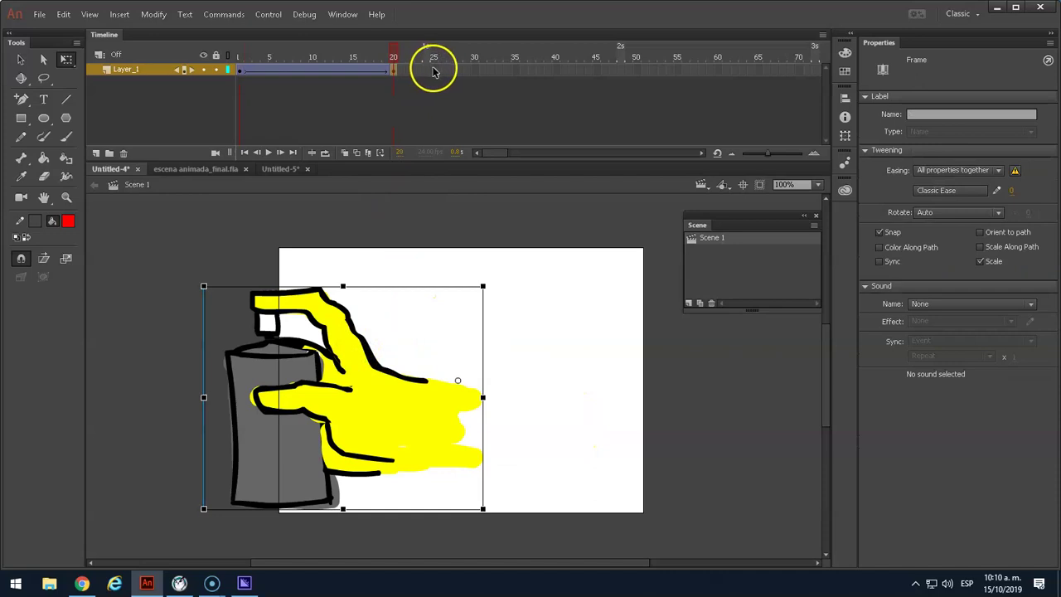
Insert a keyframe at frame 25, shift the hand slightly and flip it horizontally so the spray can faces right.
{"action": "left_click", "coordinate": [439, 73]}
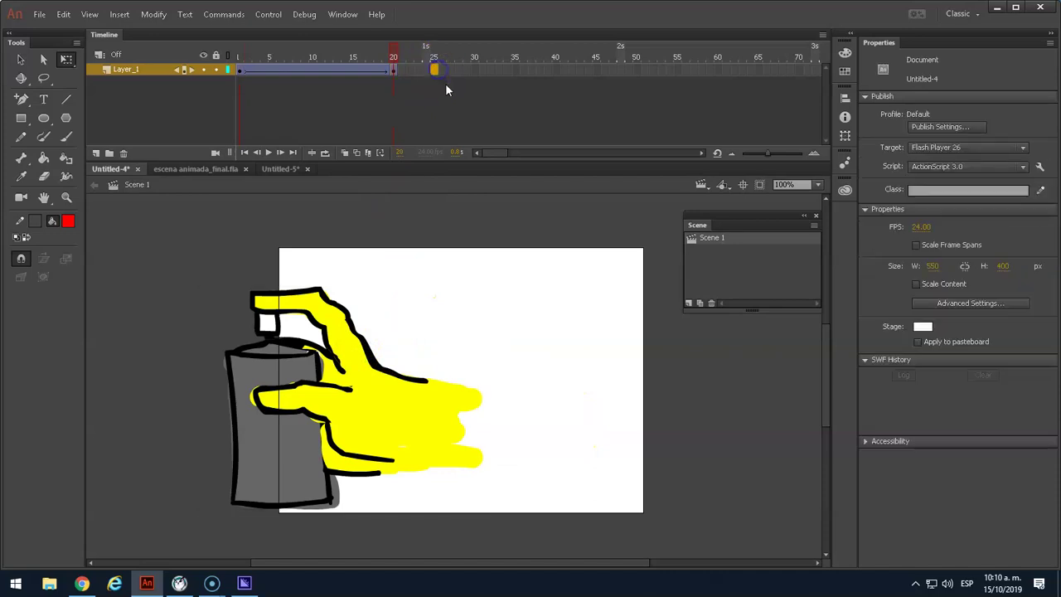
{"action": "key", "text": "F6"}
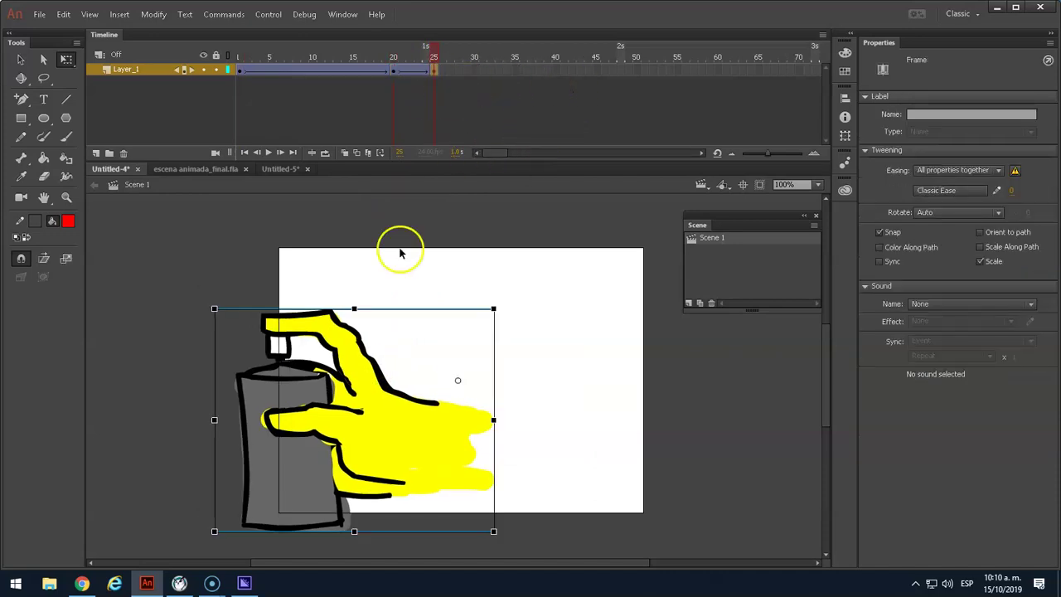
{"action": "left_click_drag", "start_coordinate": [213, 421], "coordinate": [645, 407]}
Insert a keyframe at frame 50 and move the mirrored hand left toward the middle of the stage.
{"action": "left_click", "coordinate": [635, 70]}
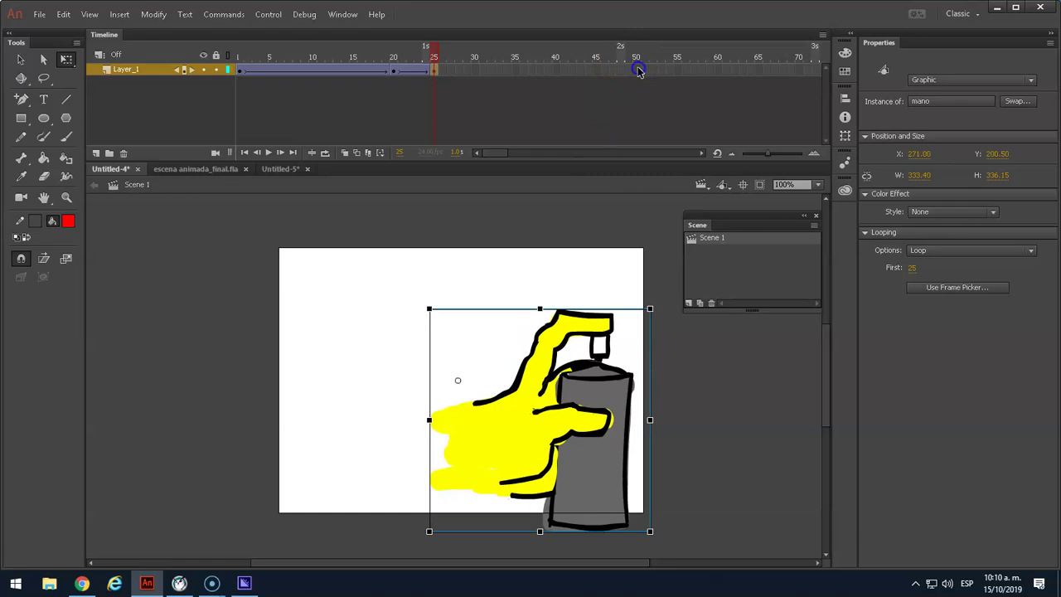
{"action": "key", "text": "F6"}
{"action": "left_click", "coordinate": [635, 70]}
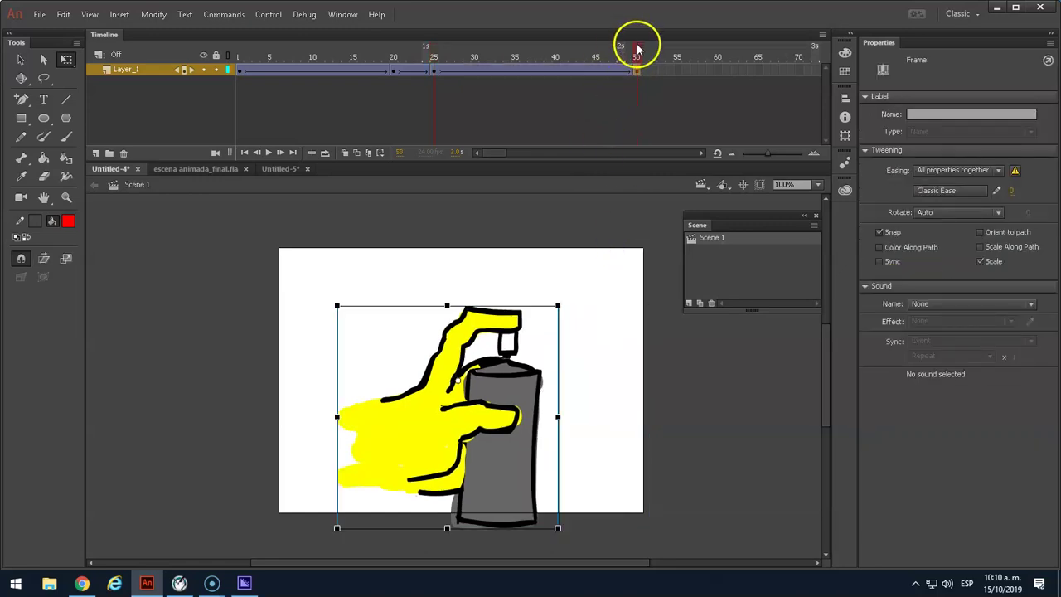
Scrub between frames 20 and 25 and remove the classic tween from that span.
{"action": "left_click", "coordinate": [435, 60]}
{"action": "left_click_drag", "start_coordinate": [434, 65], "coordinate": [396, 69]}
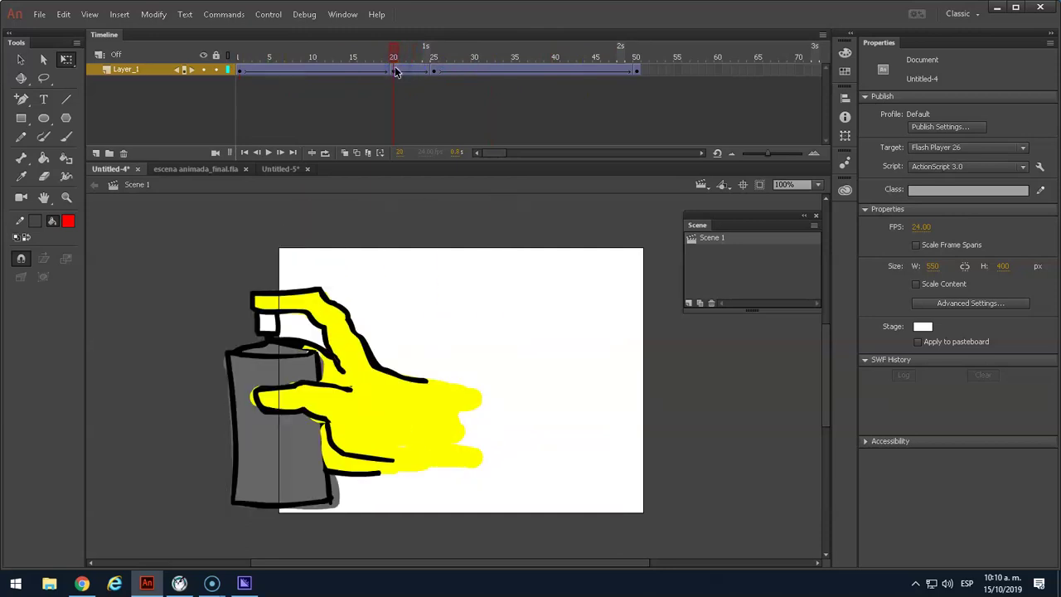
{"action": "left_click", "coordinate": [396, 72]}
{"action": "left_click", "coordinate": [400, 72]}
{"action": "right_click", "coordinate": [400, 70]}
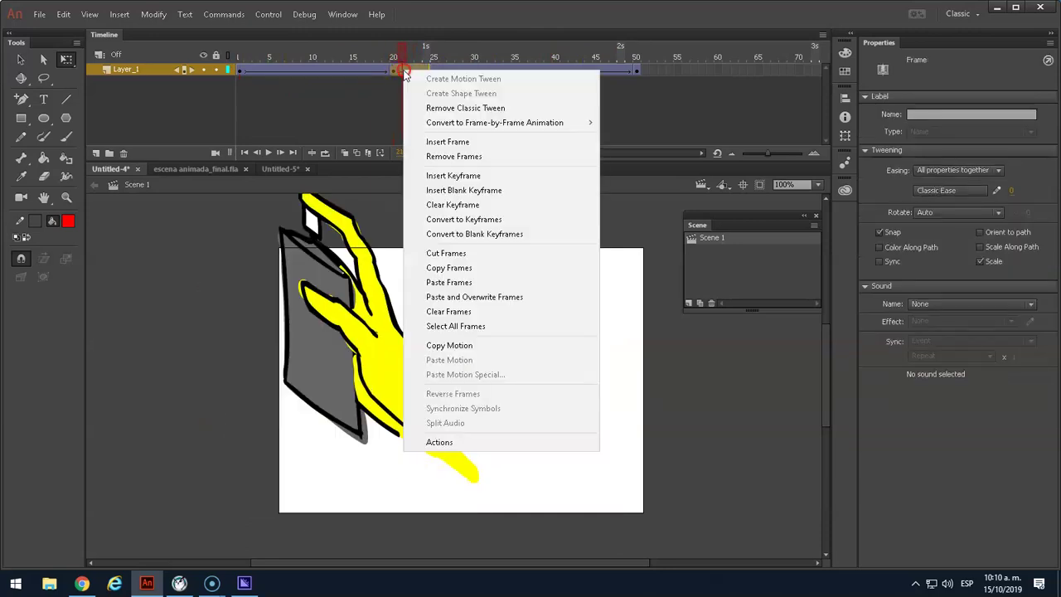
{"action": "left_click", "coordinate": [452, 108]}
{"action": "left_click", "coordinate": [393, 49]}
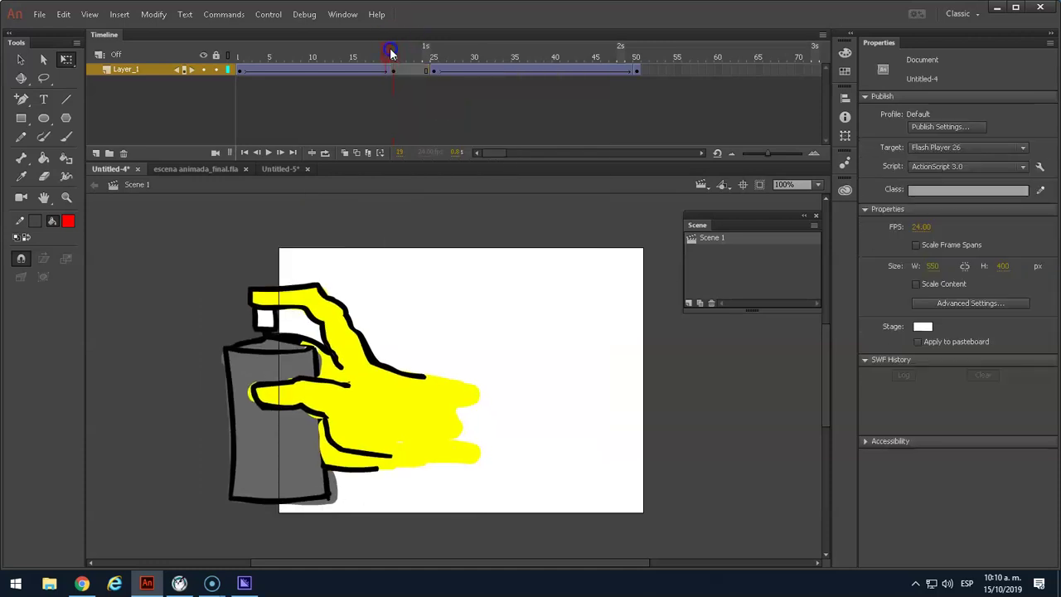
Delete the hand from the frame 20 keyframe and set up the Brush tool with a black fill.
{"action": "left_click", "coordinate": [397, 71]}
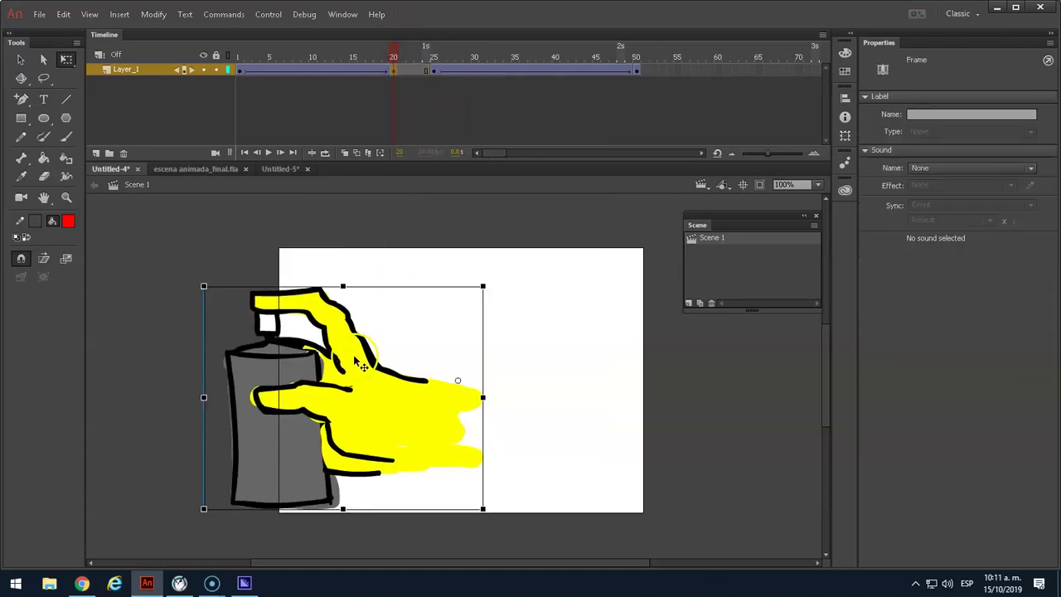
{"action": "key", "text": "Delete"}
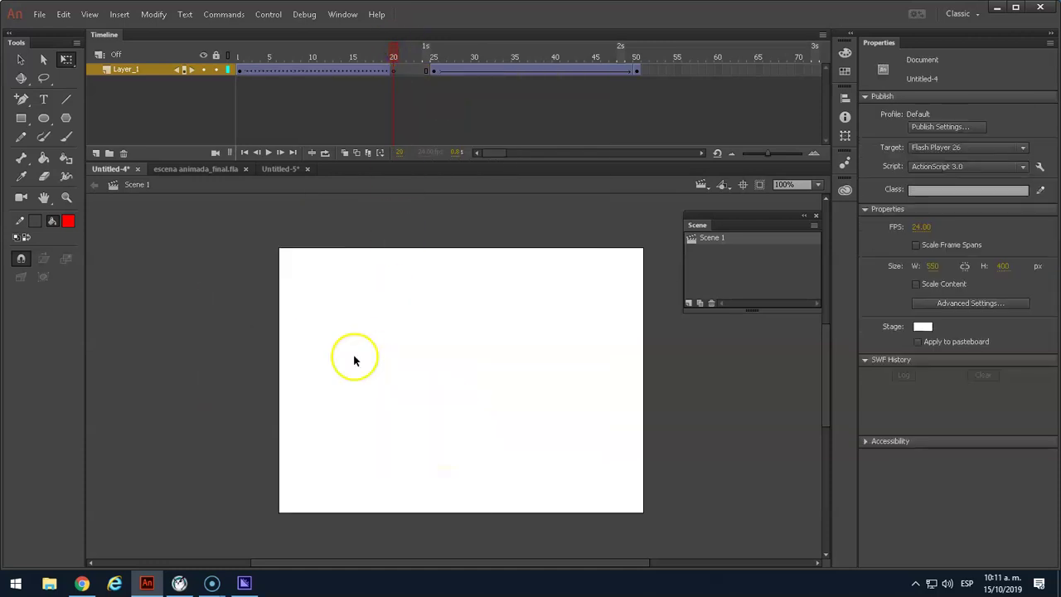
{"action": "left_click", "coordinate": [62, 143]}
{"action": "left_click", "coordinate": [66, 222]}
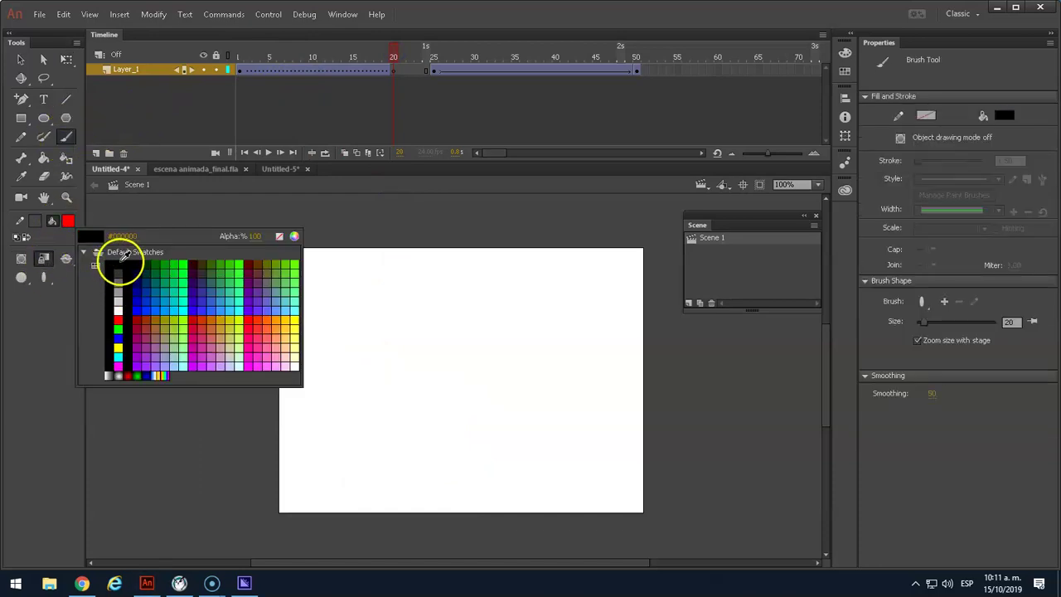
{"action": "left_click", "coordinate": [124, 256]}
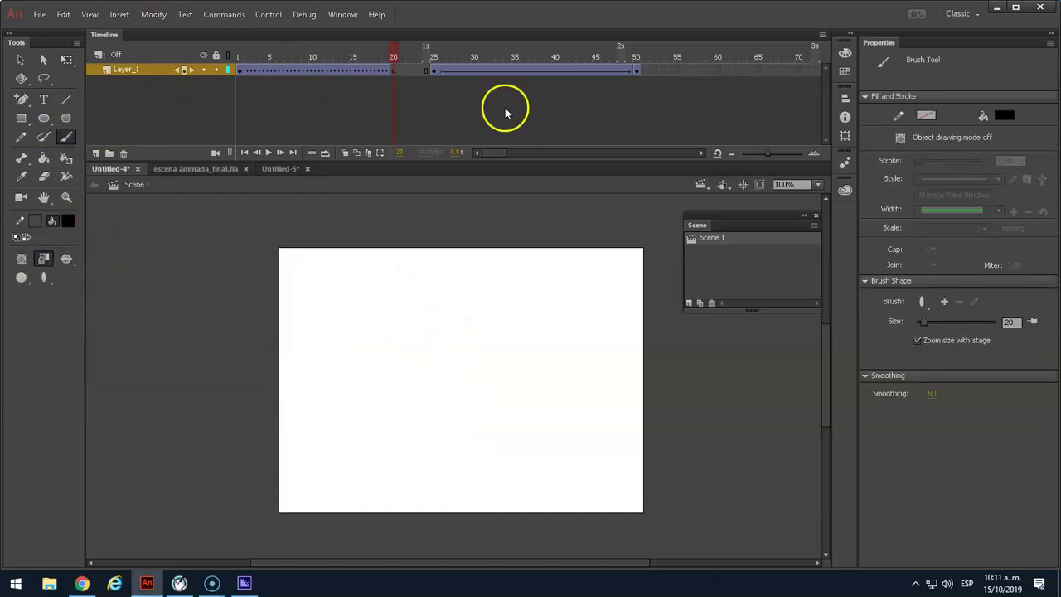
Insert a keyframe at frame 19, then turn on onion skinning at frame 20 with its range extended back to frame 1.
{"action": "left_click", "coordinate": [386, 70]}
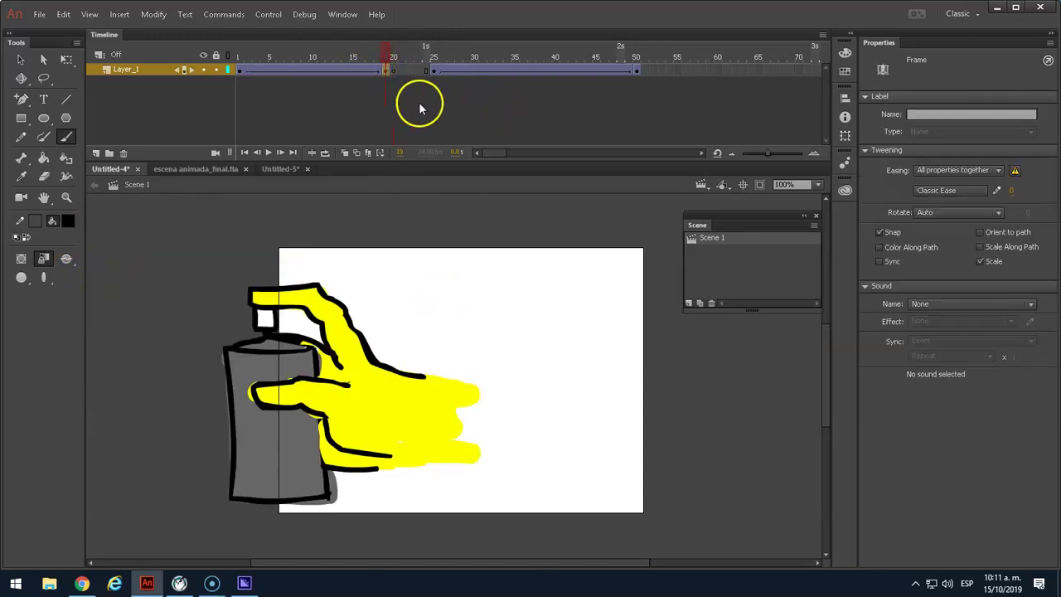
{"action": "left_click", "coordinate": [392, 56]}
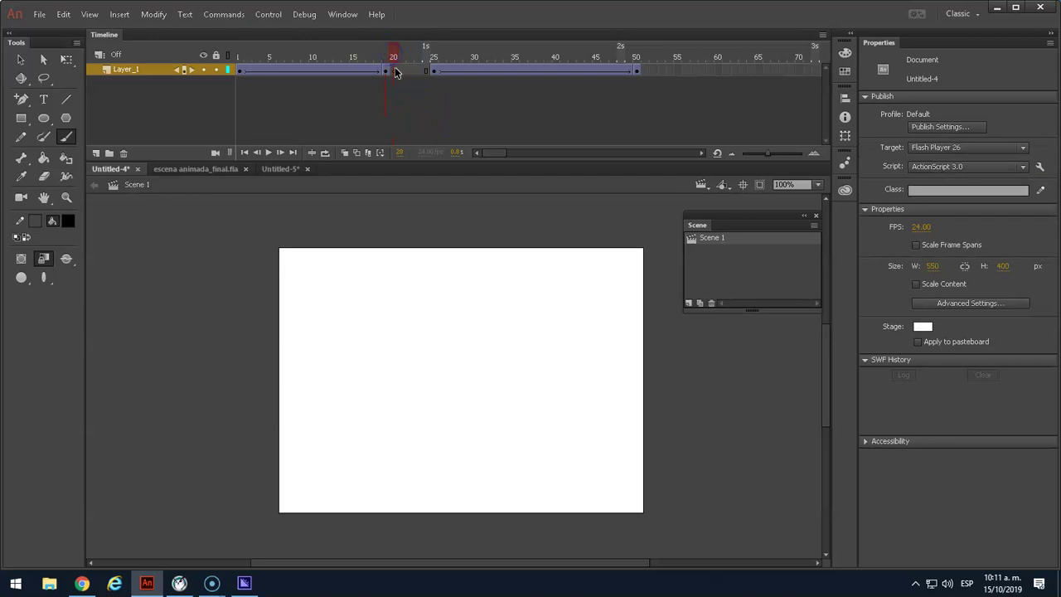
{"action": "left_click", "coordinate": [395, 70]}
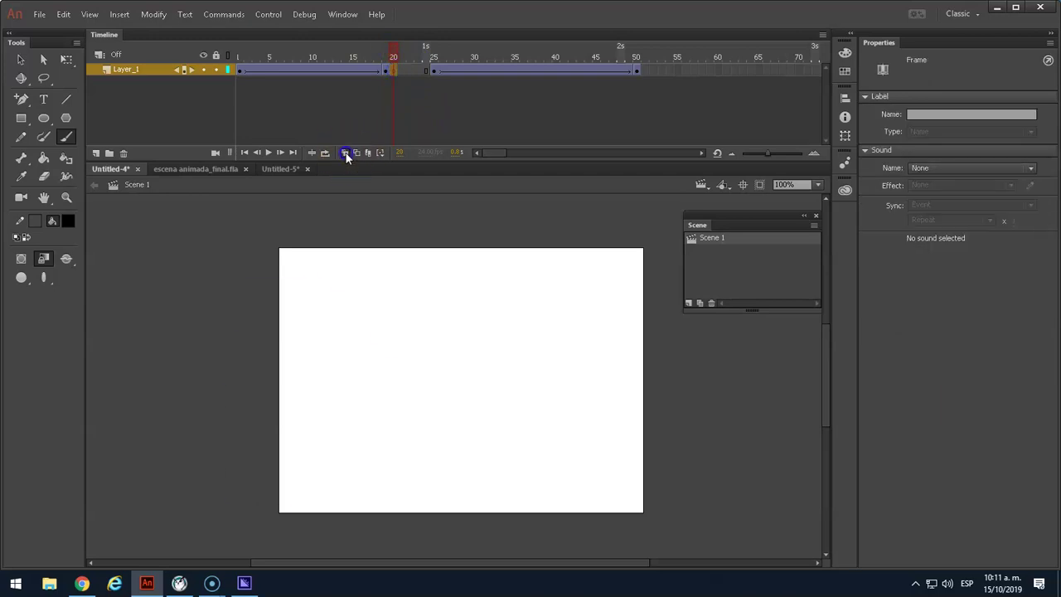
{"action": "left_click", "coordinate": [346, 152]}
{"action": "left_click_drag", "start_coordinate": [375, 51], "coordinate": [195, 49]}
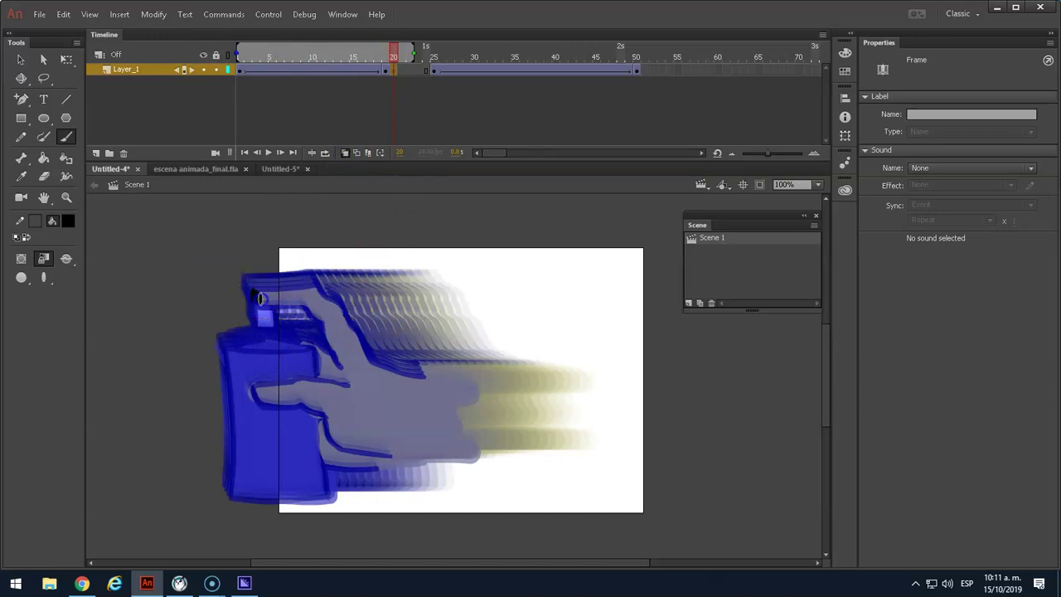
Brush a black outline of a front-view hand gripping the spray can over the onion-skinned frames, then turn onion skinning off.
{"action": "left_click", "coordinate": [250, 286]}
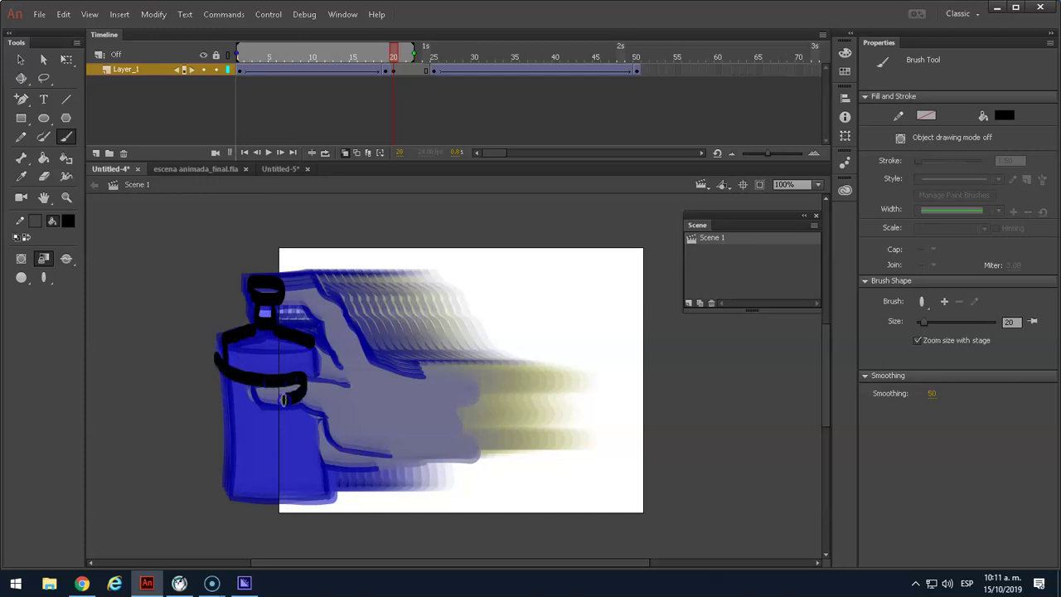
{"action": "left_click_drag", "start_coordinate": [296, 402], "coordinate": [256, 403]}
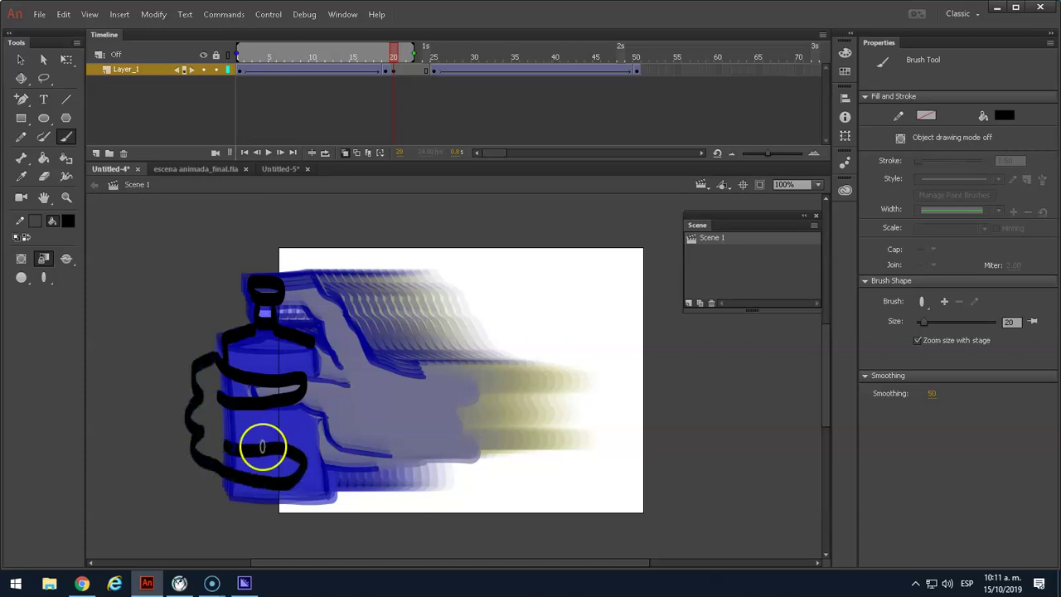
{"action": "left_click", "coordinate": [227, 478]}
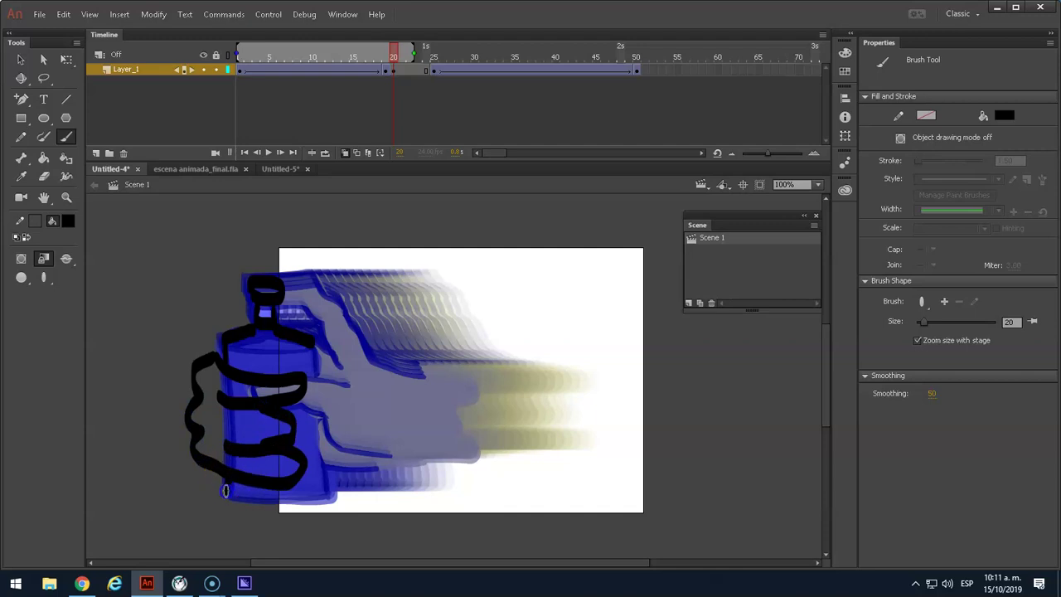
{"action": "left_click_drag", "start_coordinate": [260, 503], "coordinate": [340, 497]}
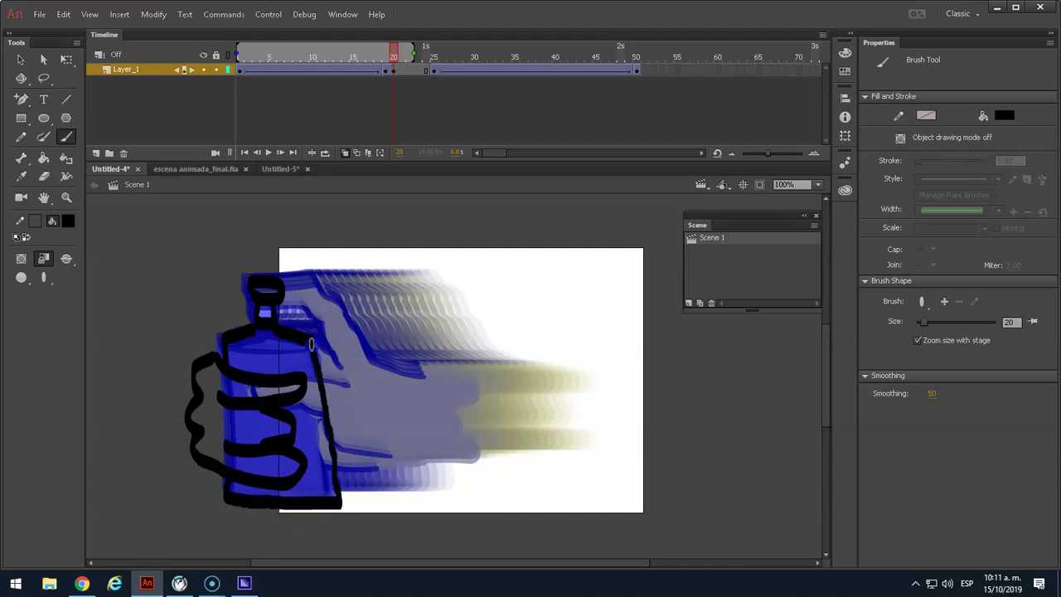
{"action": "left_click", "coordinate": [20, 59]}
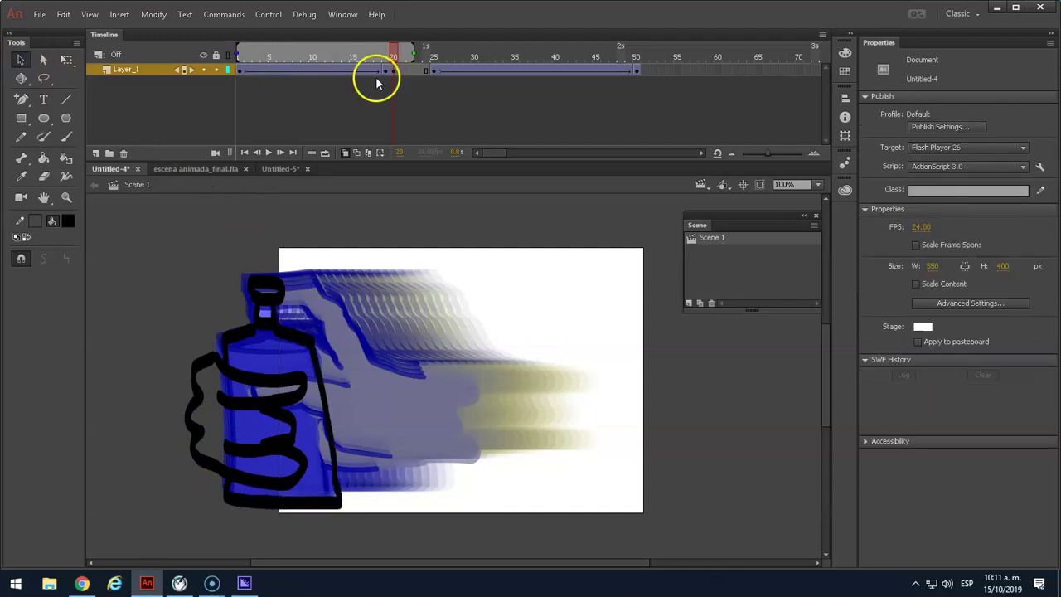
{"action": "left_click", "coordinate": [346, 154]}
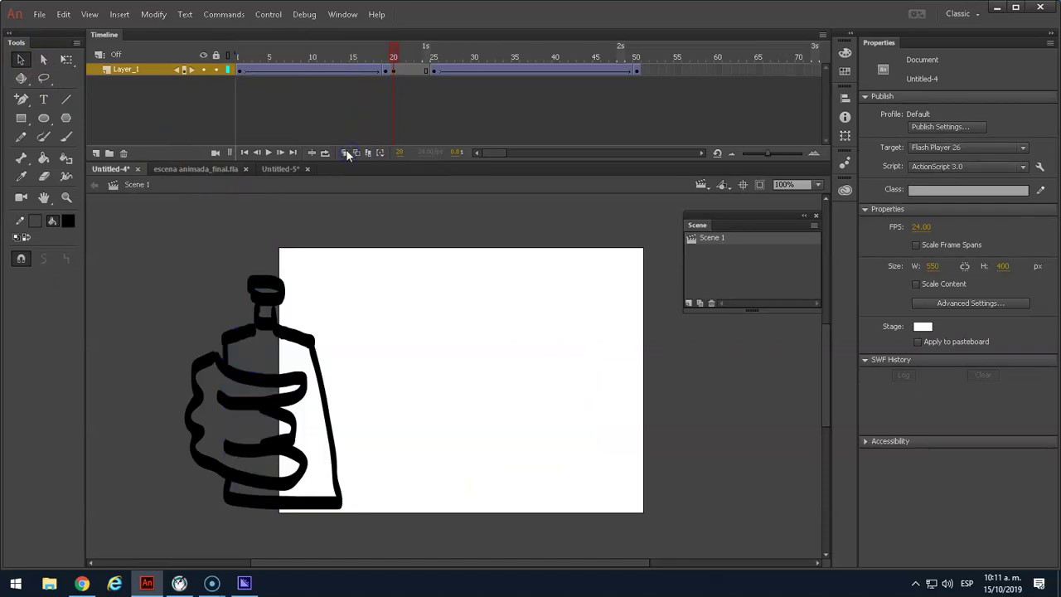
Move the whole frame 20 drawing to the middle of the stage, at about X 135, Y 23.
{"action": "left_click", "coordinate": [394, 71]}
{"action": "left_click_drag", "start_coordinate": [193, 398], "coordinate": [203, 413]}
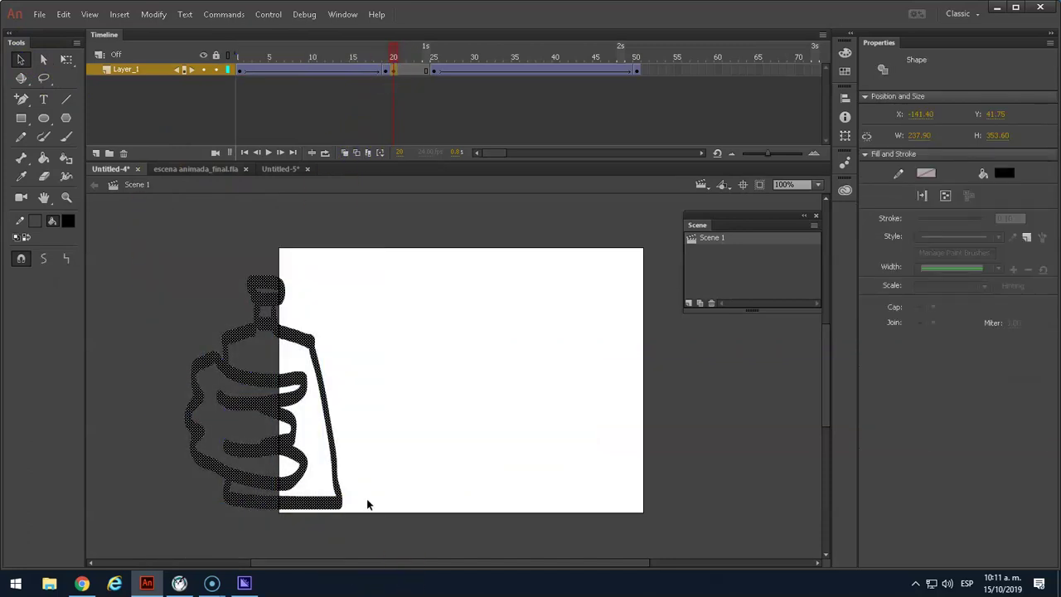
{"action": "left_click_drag", "start_coordinate": [295, 388], "coordinate": [479, 375]}
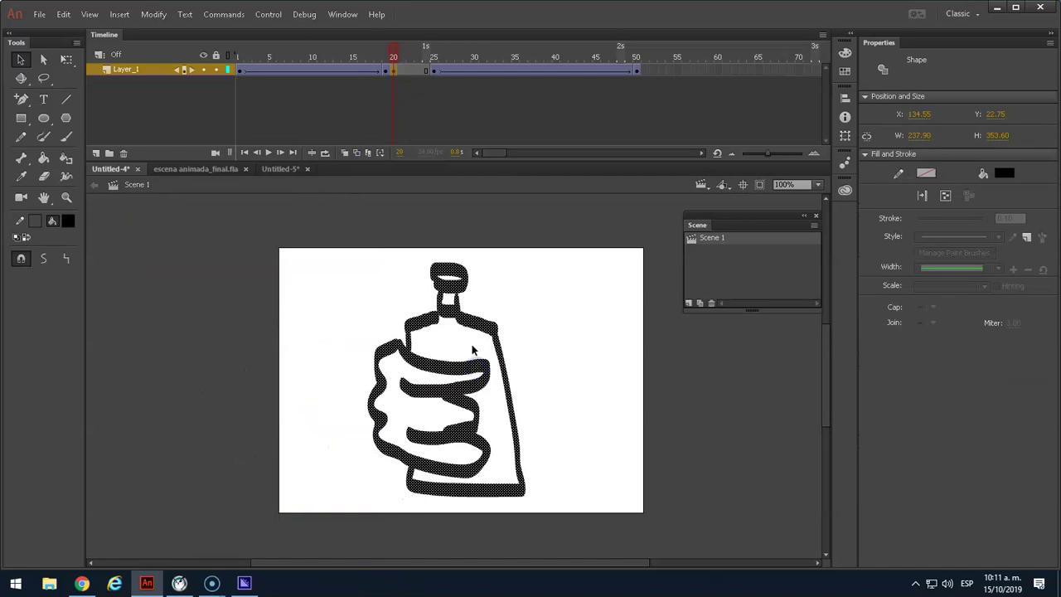
{"action": "left_click", "coordinate": [392, 267]}
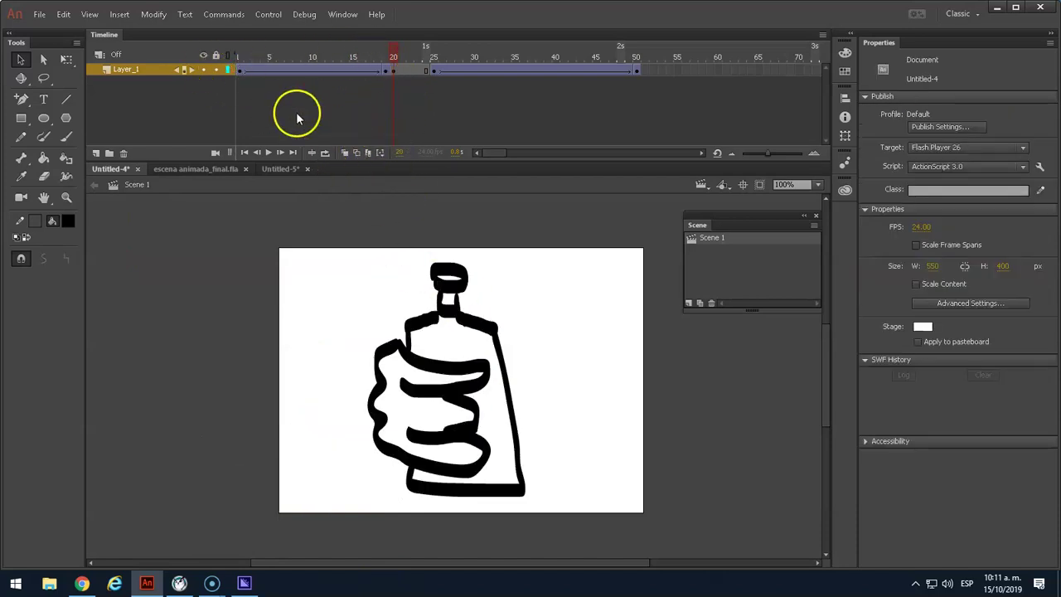
Sample the yellow from the hand in frame 1 and fill the outlined hand at frame 20 with it.
{"action": "left_click", "coordinate": [241, 75]}
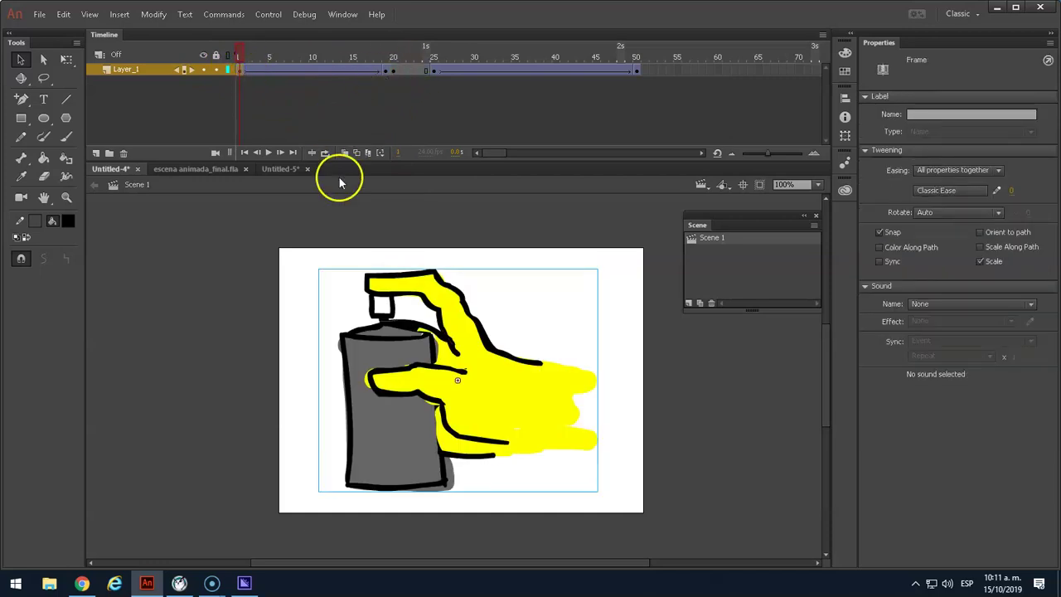
{"action": "left_click", "coordinate": [419, 305]}
{"action": "key", "text": "i"}
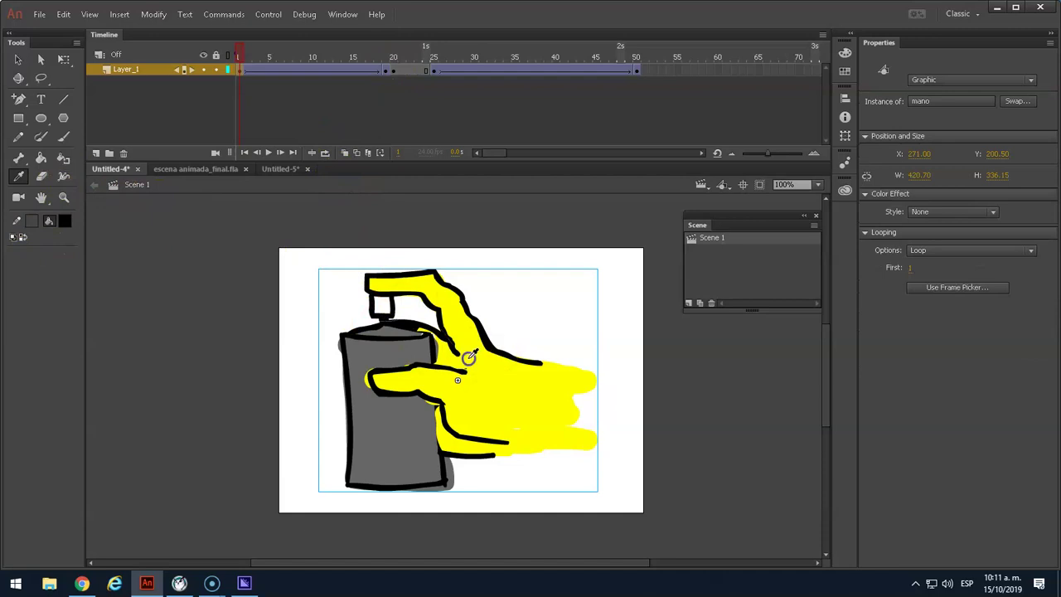
{"action": "left_click", "coordinate": [466, 360]}
{"action": "left_click", "coordinate": [393, 69]}
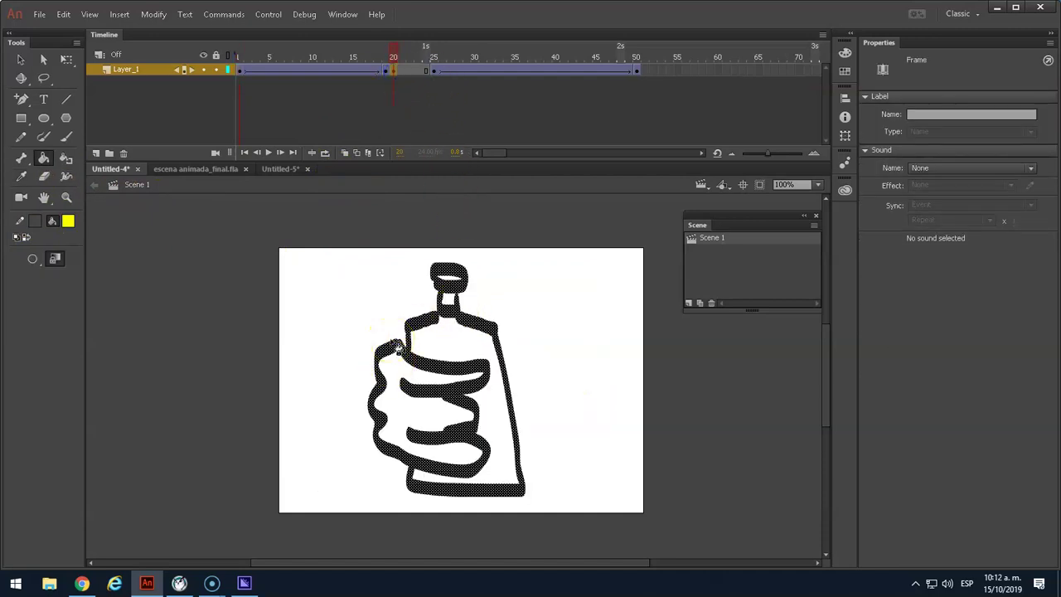
{"action": "left_click", "coordinate": [21, 59]}
{"action": "left_click", "coordinate": [343, 332]}
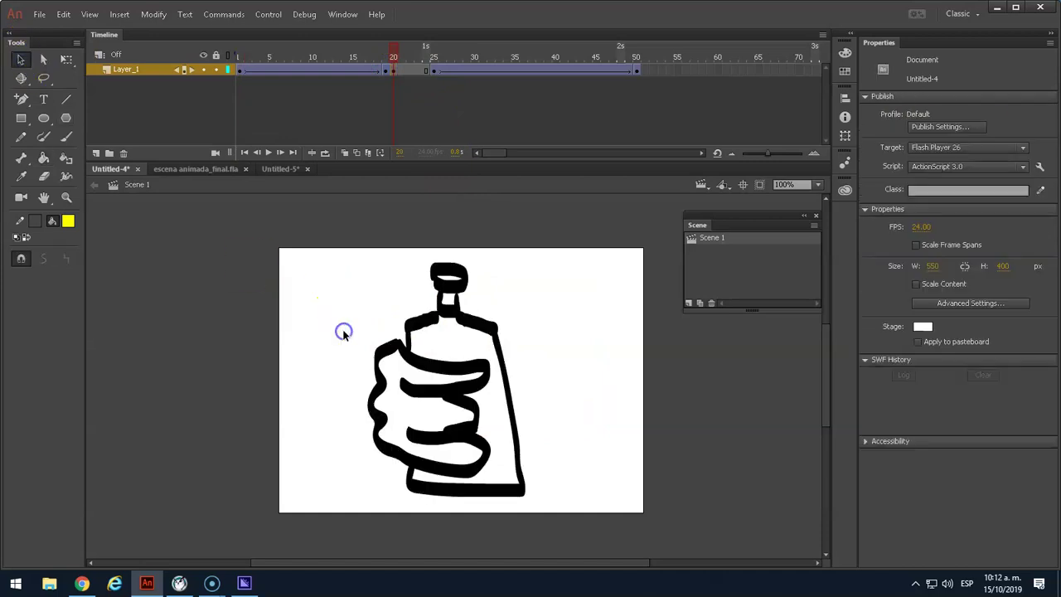
{"action": "key", "text": "k"}
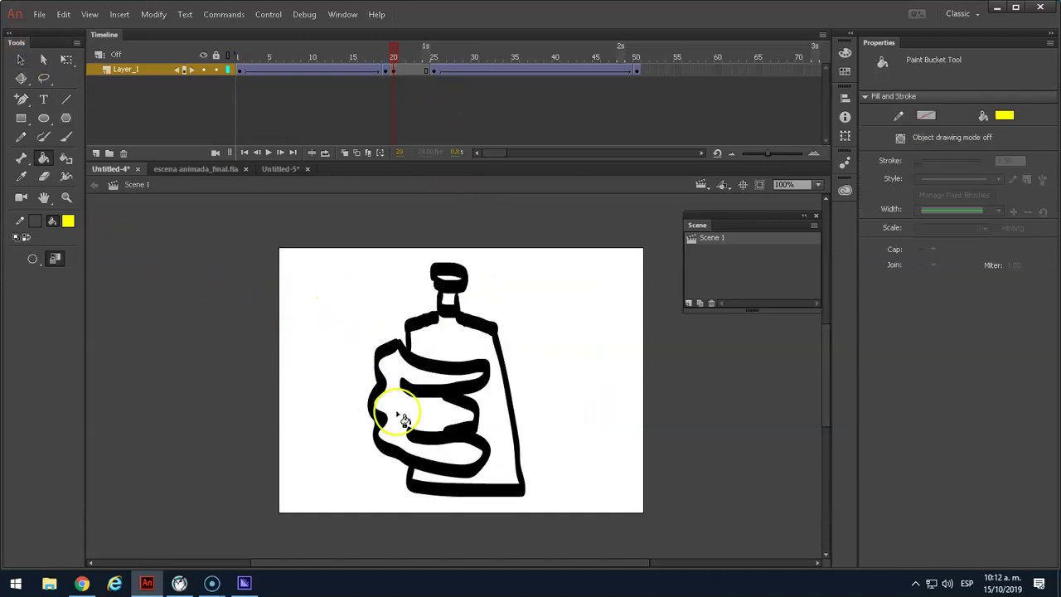
{"action": "left_click", "coordinate": [397, 413]}
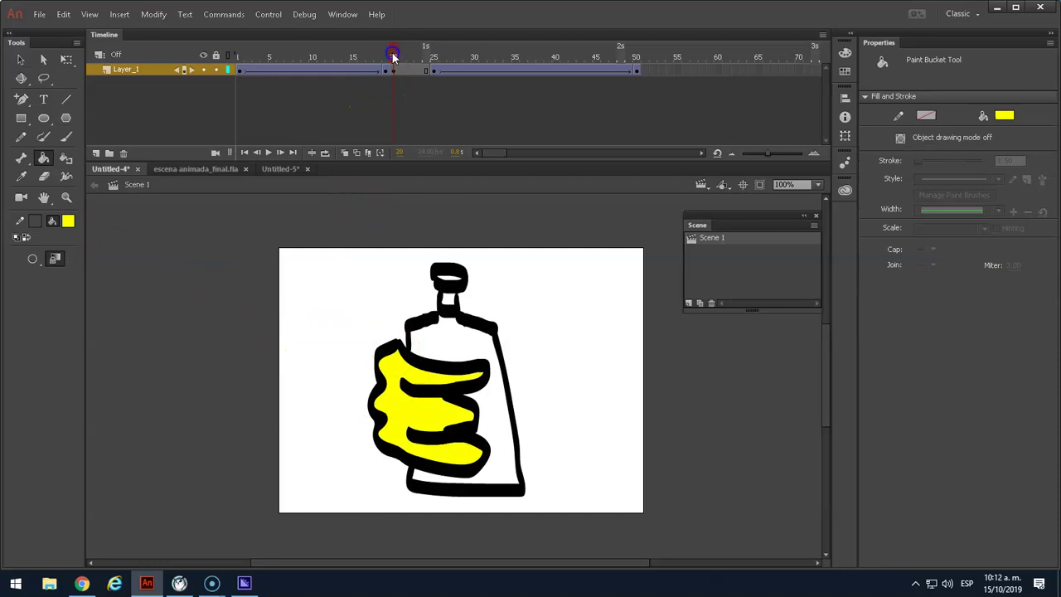
Fill the frame 20 can body with the gray sampled from the original can, and the nozzle opening with the hand's yellow.
{"action": "left_click_drag", "start_coordinate": [393, 56], "coordinate": [382, 56]}
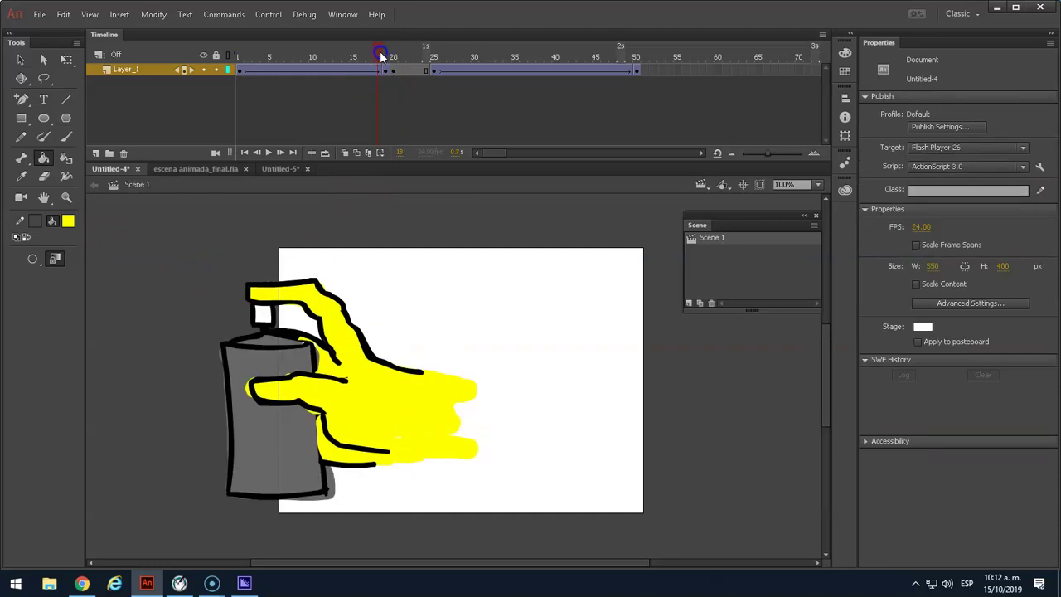
{"action": "key", "text": "i"}
{"action": "left_click", "coordinate": [253, 362]}
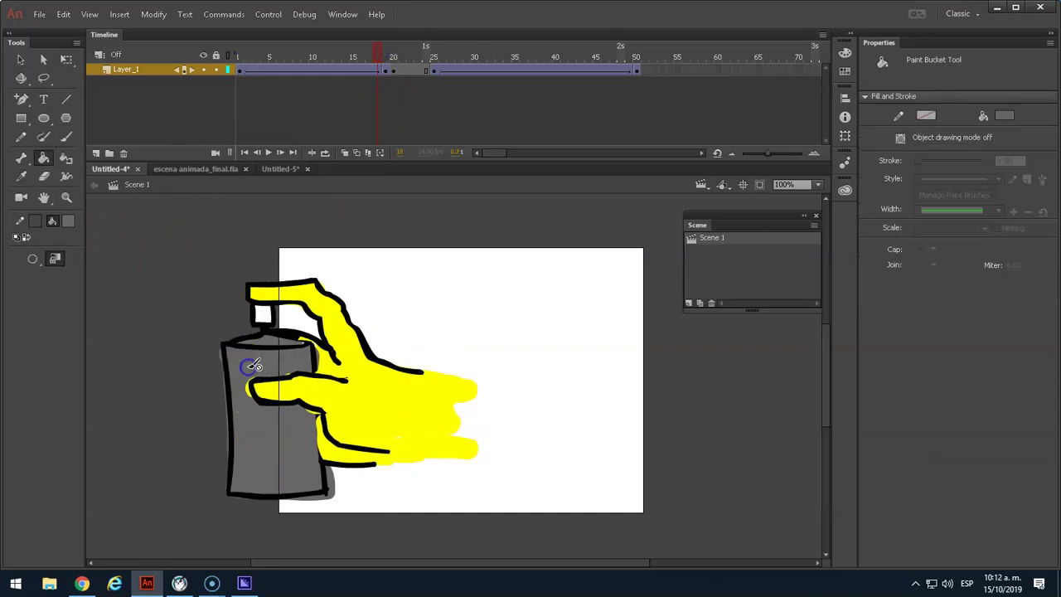
{"action": "left_click", "coordinate": [395, 55]}
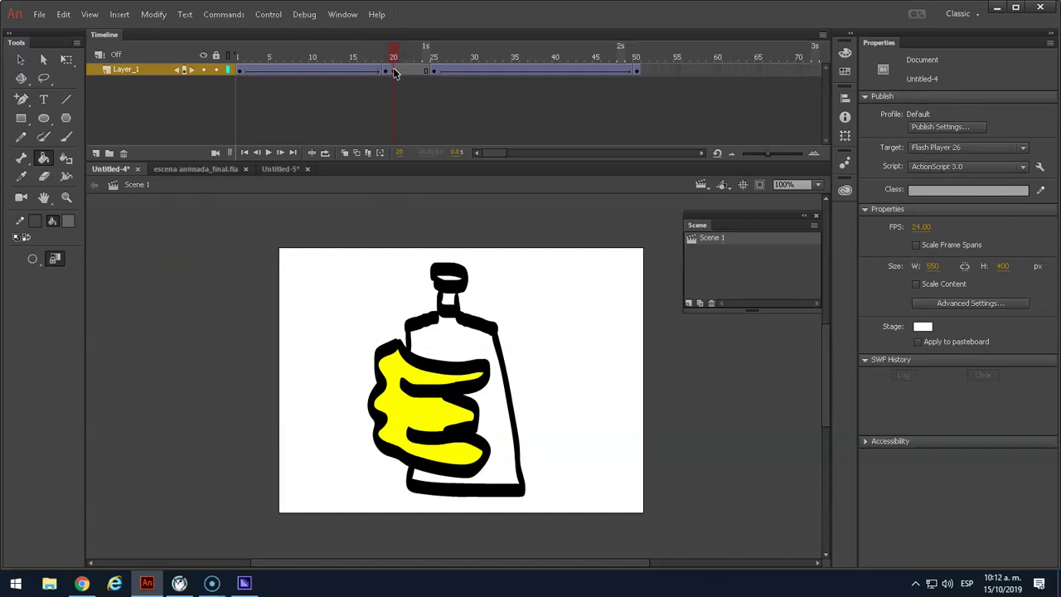
{"action": "left_click", "coordinate": [449, 330]}
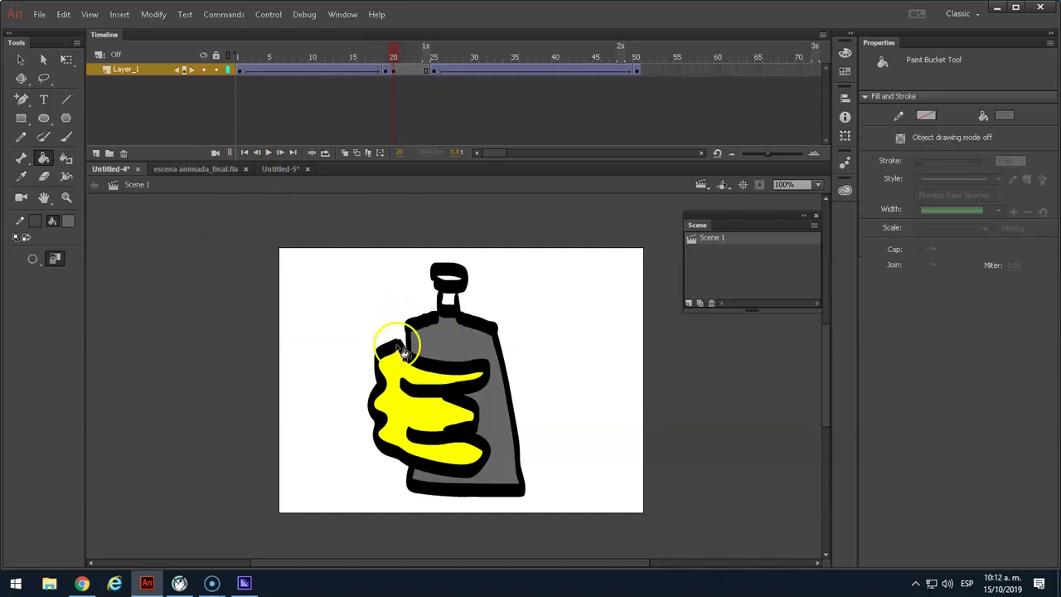
{"action": "key", "text": "i"}
{"action": "left_click", "coordinate": [417, 408]}
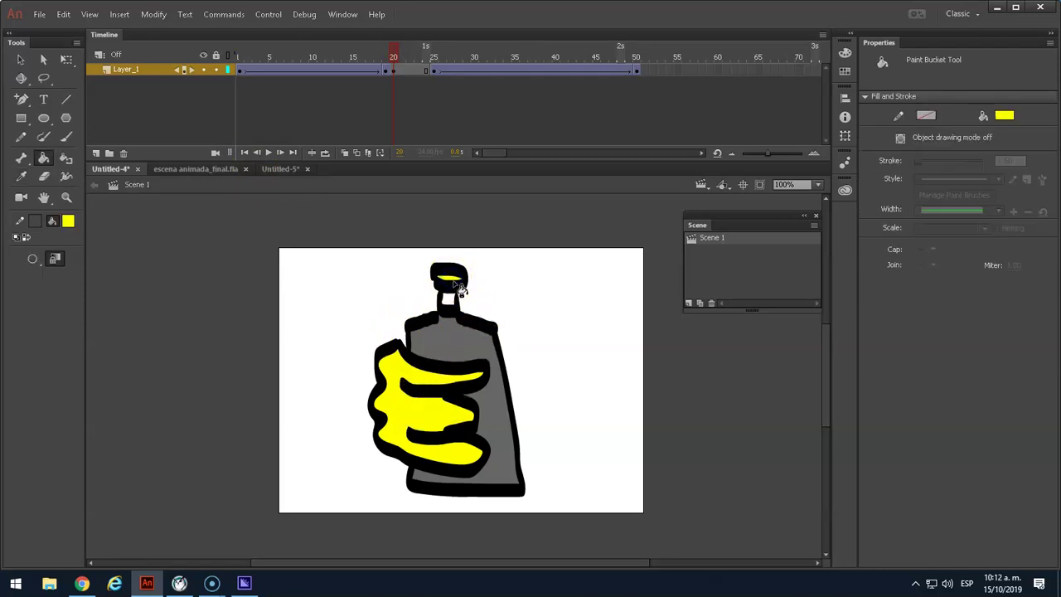
Remove three frames from the hold after frame 20 so the front-view drawing lasts only frames 20 and 21.
{"action": "mouse_move", "coordinate": [392, 50]}
{"action": "left_mouse_down"}
{"action": "mouse_move", "coordinate": [440, 52]}
{"action": "mouse_move", "coordinate": [337, 51]}
{"action": "mouse_move", "coordinate": [405, 72]}
{"action": "left_mouse_up"}
{"action": "right_click", "coordinate": [408, 72]}
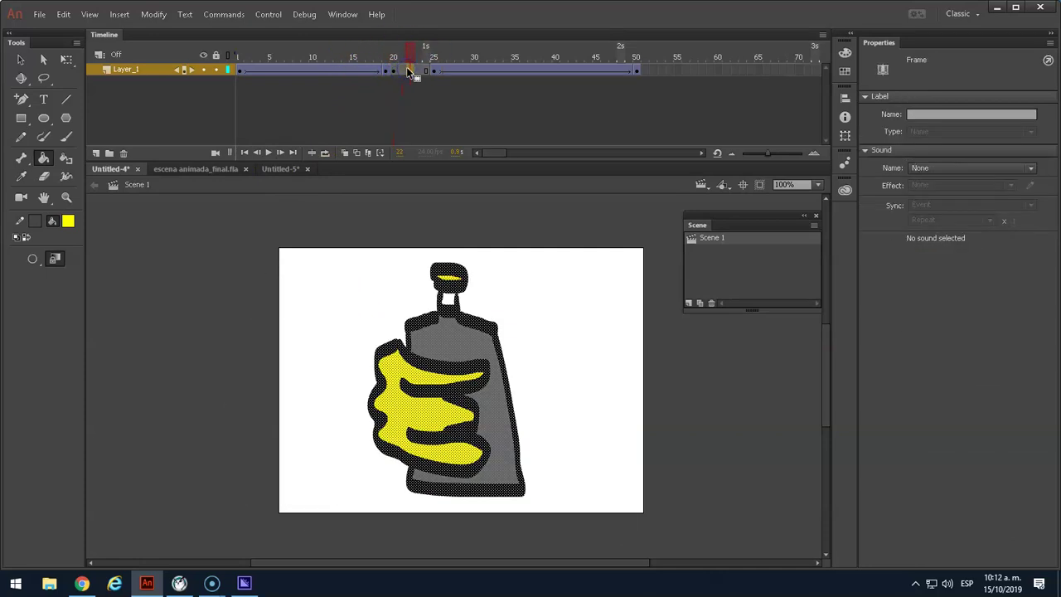
{"action": "left_click", "coordinate": [458, 155]}
{"action": "right_click", "coordinate": [405, 70]}
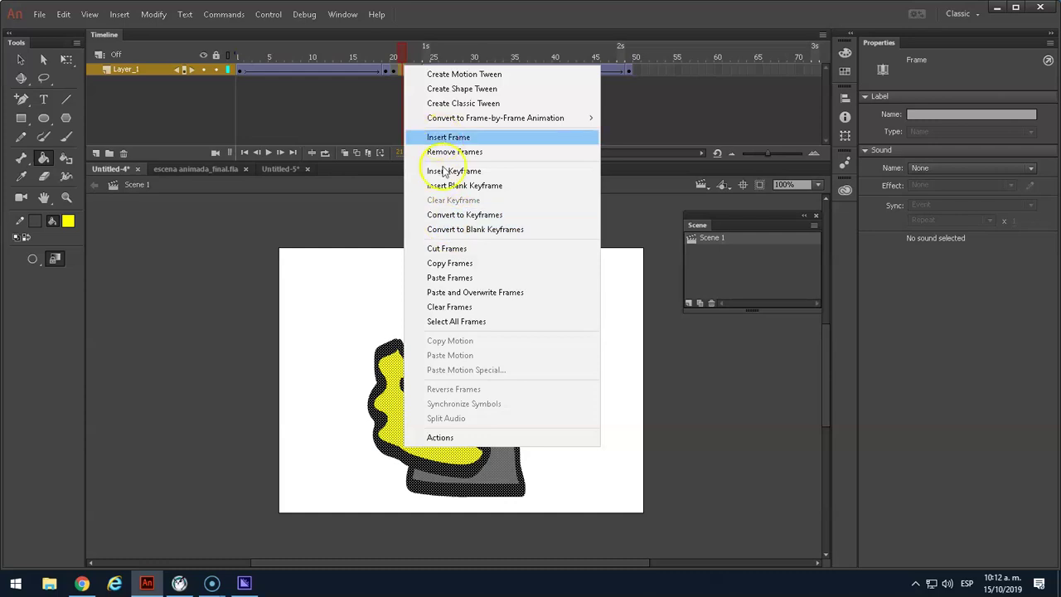
{"action": "left_click", "coordinate": [415, 154]}
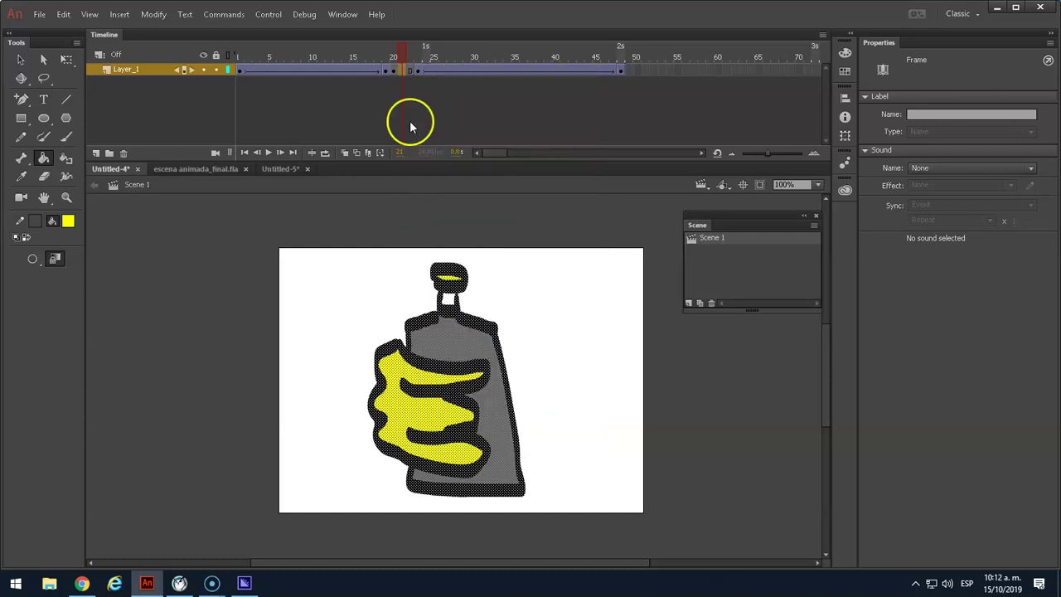
{"action": "left_click", "coordinate": [402, 70]}
Scrub through the turn and test the movie to review the hand's direction change, then close the preview.
{"action": "left_click_drag", "start_coordinate": [394, 51], "coordinate": [466, 63]}
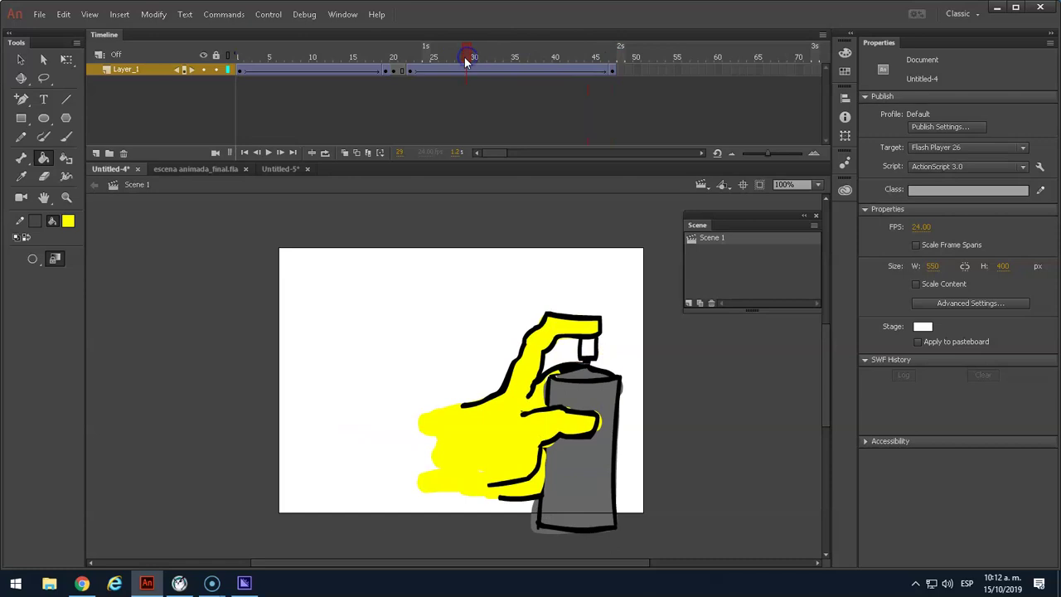
{"action": "key", "text": "ctrl+Return"}
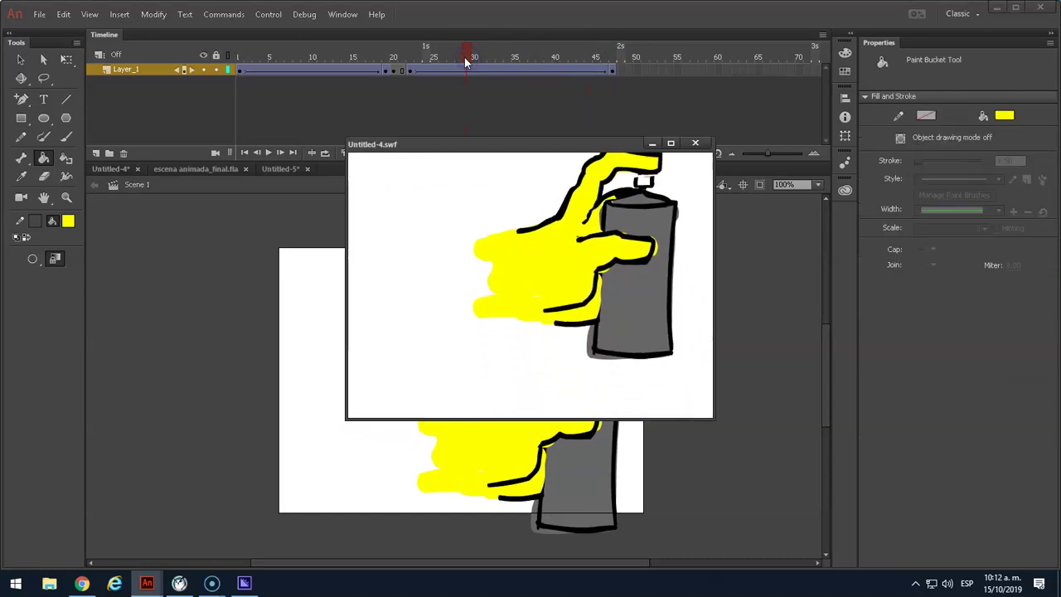
{"action": "left_click", "coordinate": [704, 144]}
Undo the frame removals after frame 20 and select frame 19.
{"action": "left_click", "coordinate": [402, 69]}
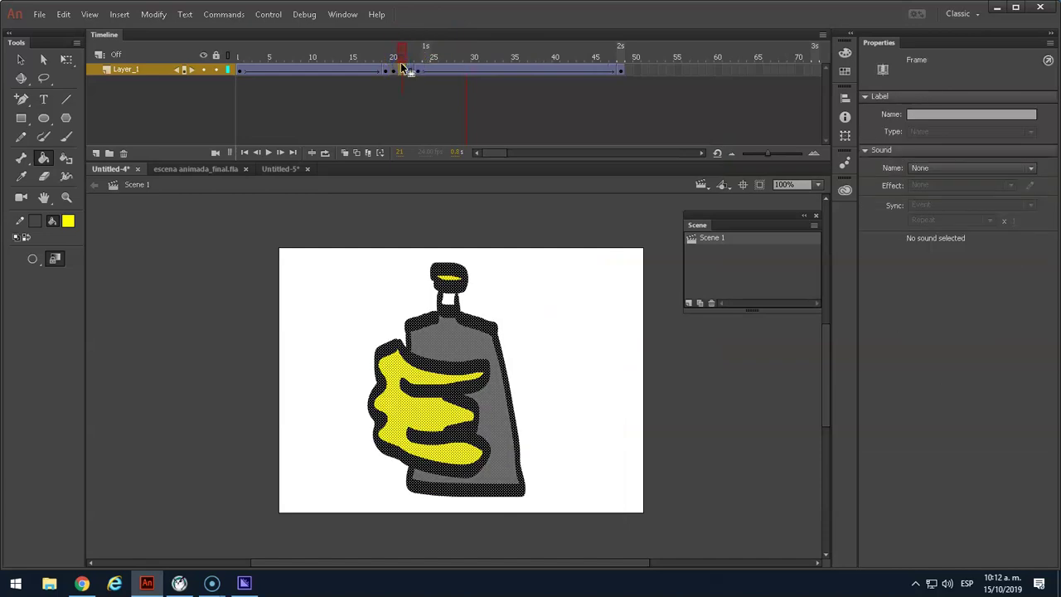
{"action": "left_click", "coordinate": [387, 71]}
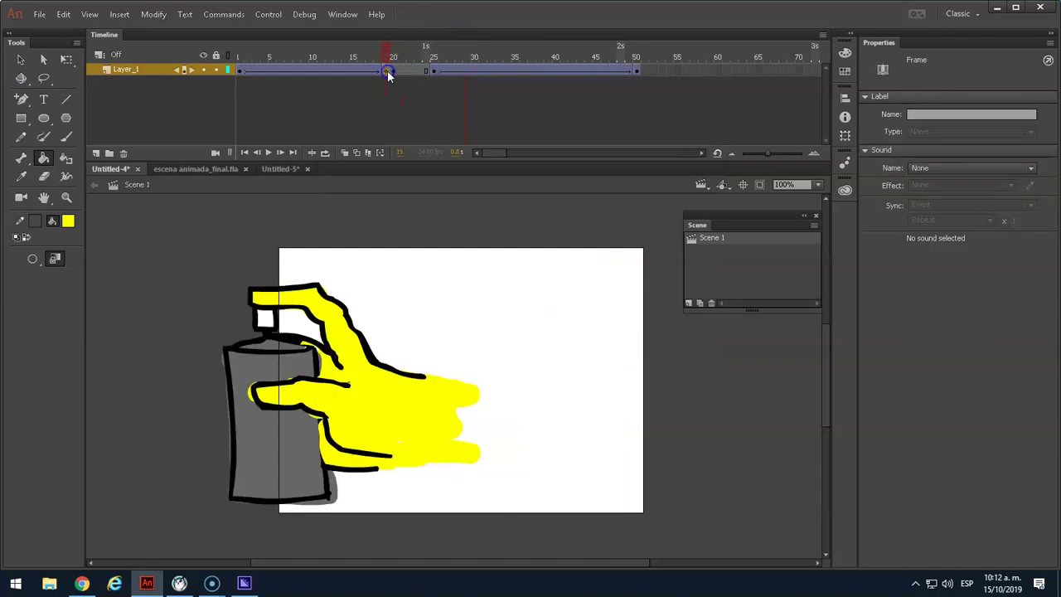
Group the front-view drawing in frame 20 and shift it left to line up with the hand's position in frame 19.
{"action": "left_click", "coordinate": [393, 70]}
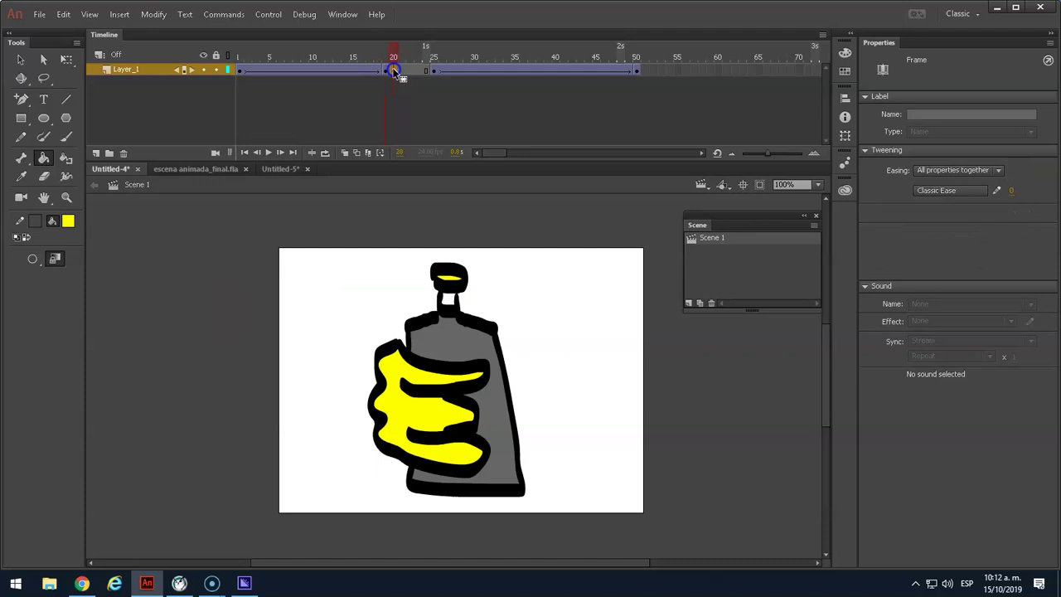
{"action": "left_click", "coordinate": [412, 379]}
{"action": "key", "text": "ctrl+z"}
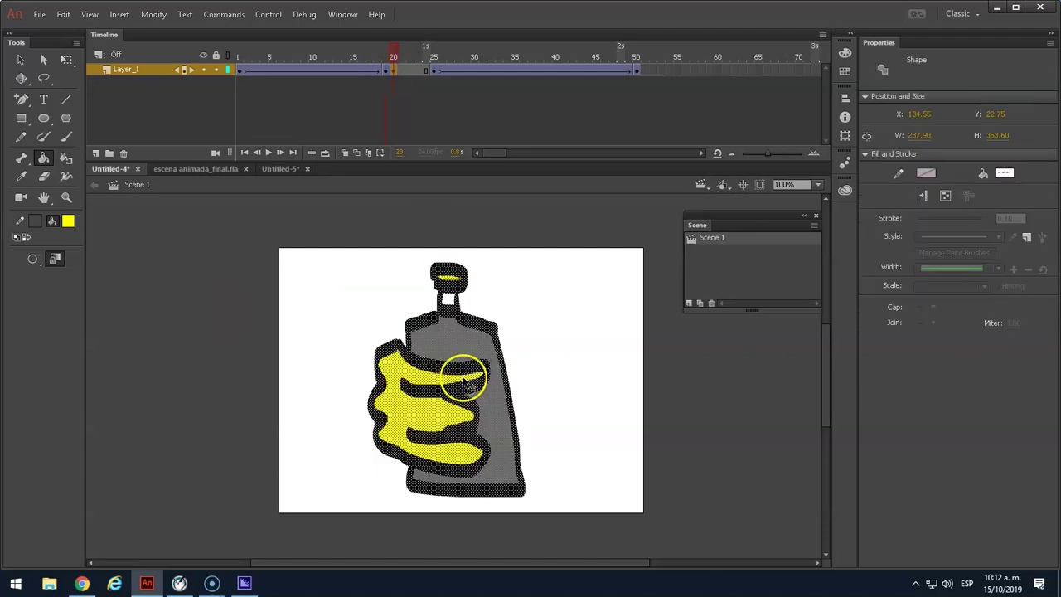
{"action": "key", "text": "ctrl+g"}
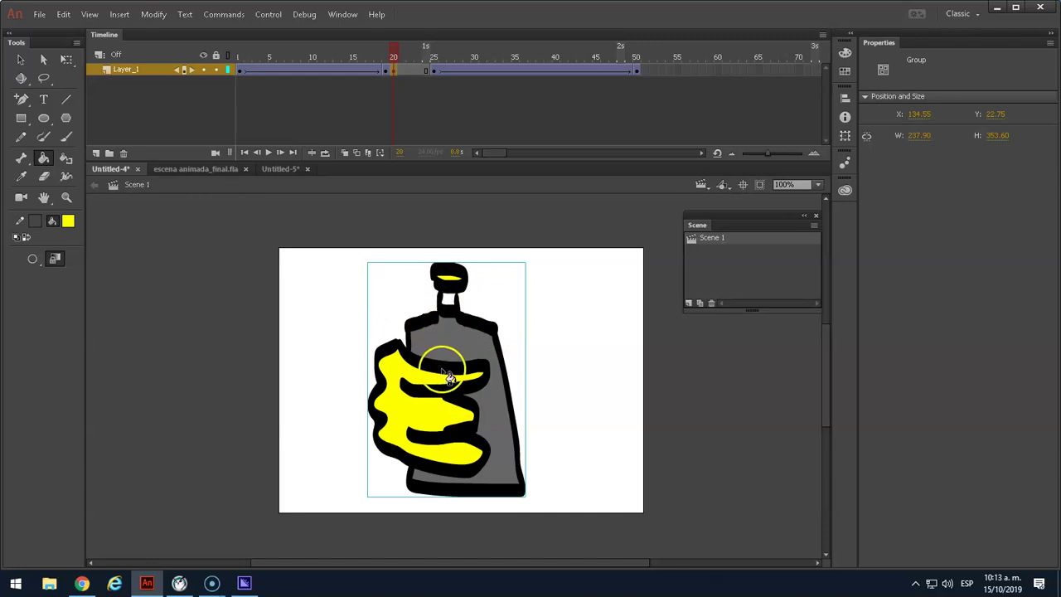
{"action": "key", "text": "v"}
{"action": "left_click_drag", "start_coordinate": [448, 378], "coordinate": [397, 368]}
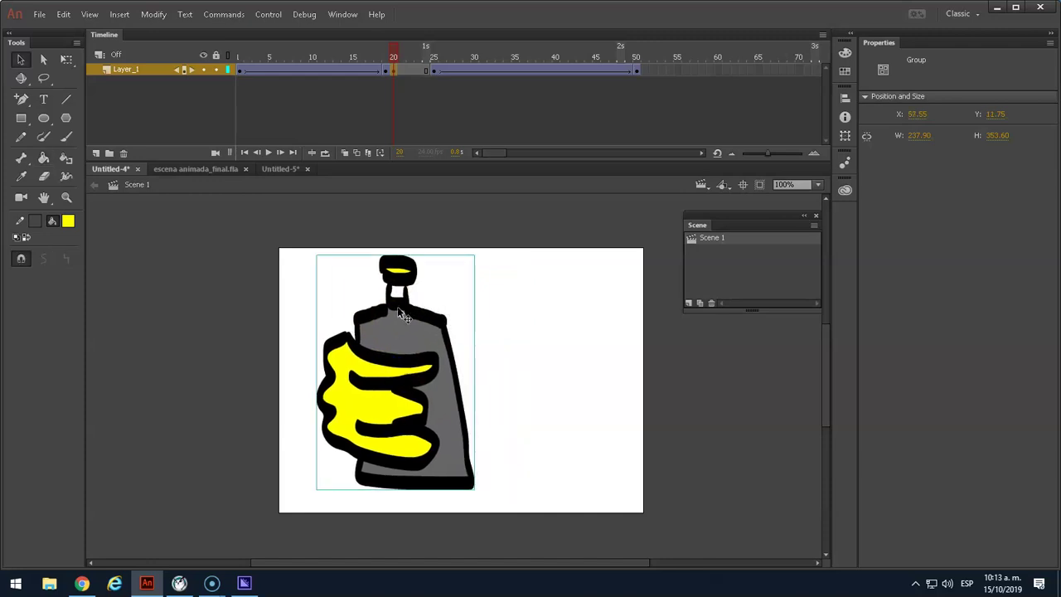
{"action": "left_click_drag", "start_coordinate": [395, 58], "coordinate": [389, 57]}
{"action": "left_click", "coordinate": [393, 70]}
{"action": "left_click_drag", "start_coordinate": [369, 336], "coordinate": [353, 336]}
Reposition the mirrored mano instance to about X -5, Y 140 in frame 25 and about X 345, Y 130 in frame 50.
{"action": "left_click", "coordinate": [434, 71]}
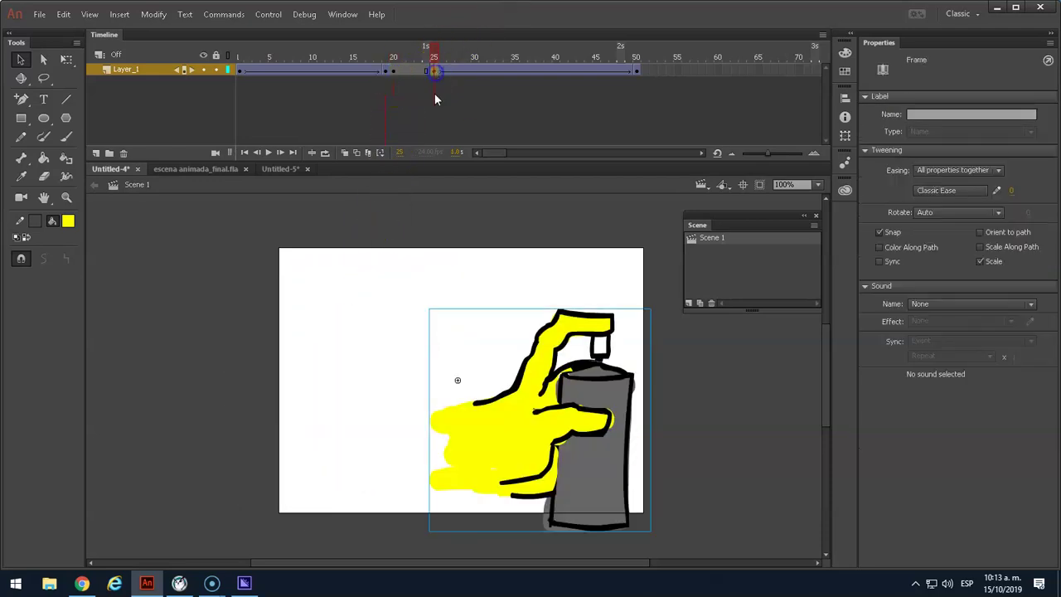
{"action": "left_click_drag", "start_coordinate": [514, 426], "coordinate": [331, 384]}
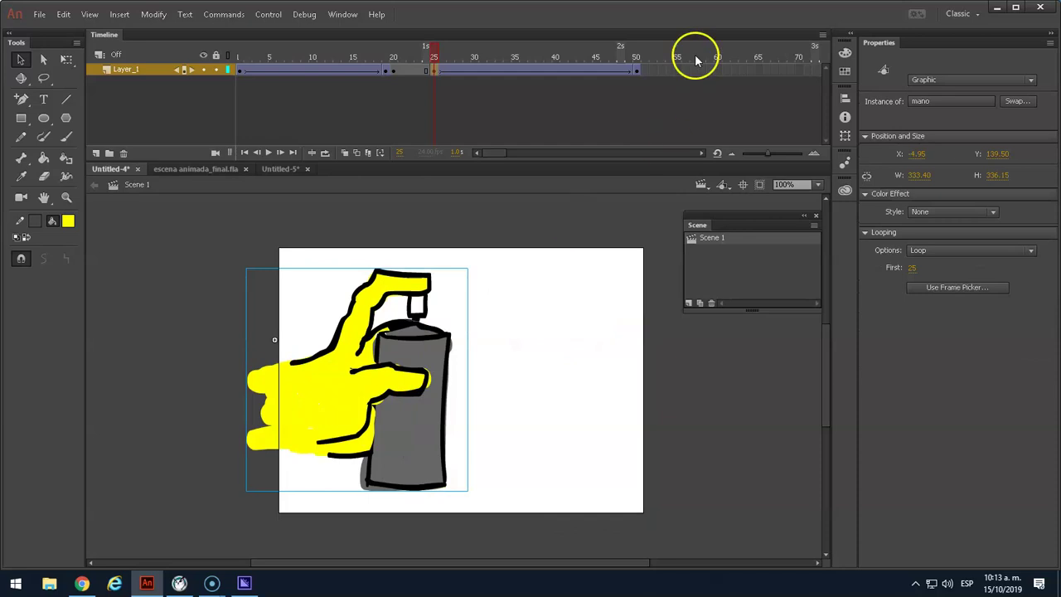
{"action": "left_click", "coordinate": [637, 70]}
{"action": "left_click_drag", "start_coordinate": [533, 356], "coordinate": [555, 336]}
Test the movie to review the repositioned turn, close the preview, and scrub back through the front-view hold in frames 20 to 24.
{"action": "key", "text": "ctrl+Return"}
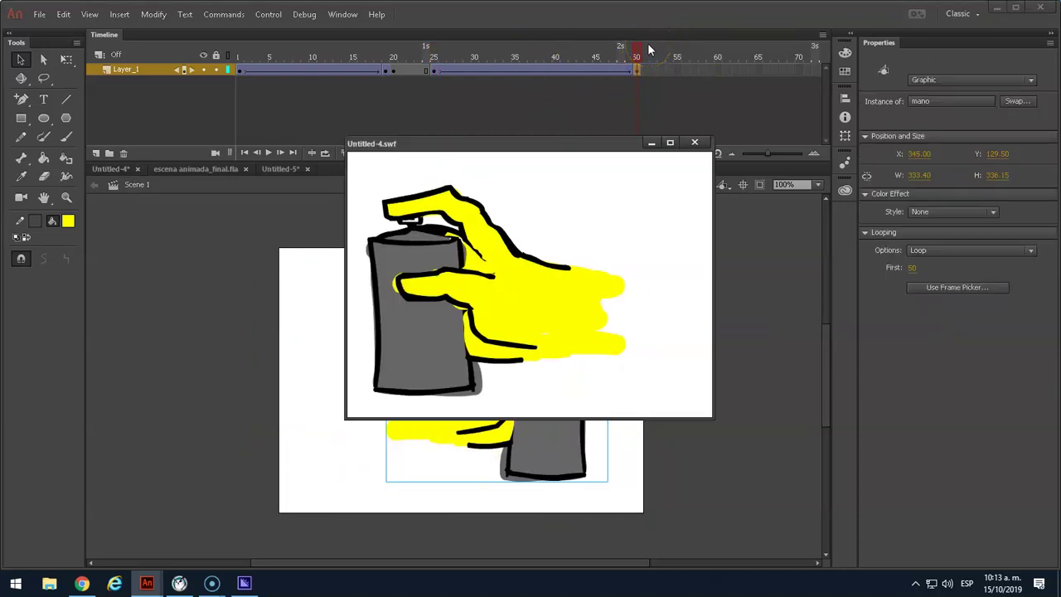
{"action": "left_click", "coordinate": [695, 143]}
{"action": "left_click_drag", "start_coordinate": [635, 53], "coordinate": [393, 54]}
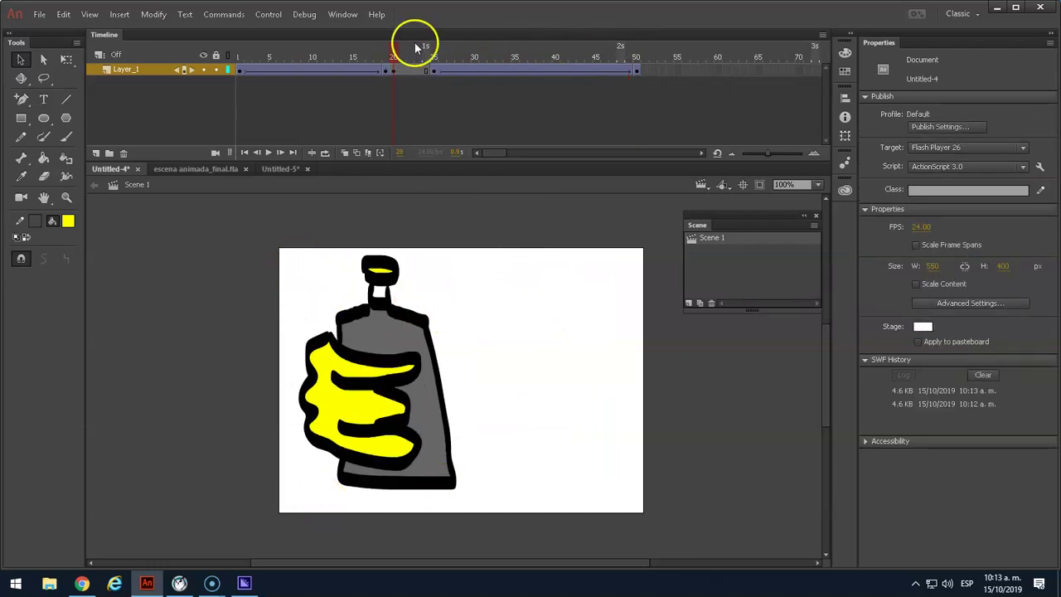
{"action": "left_click_drag", "start_coordinate": [393, 54], "coordinate": [425, 92]}
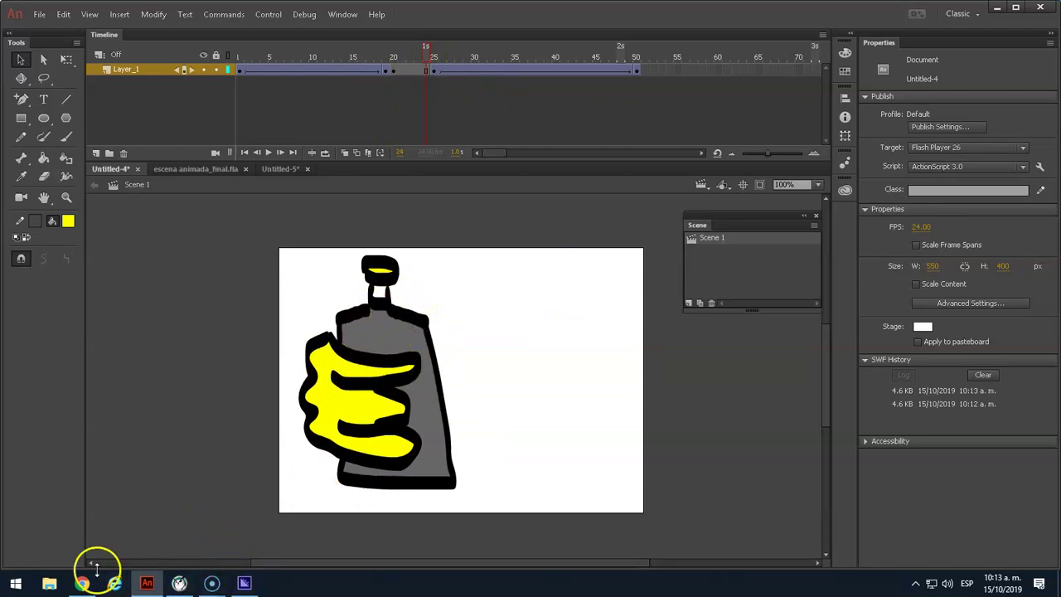
{"action": "mouse_move", "coordinate": [211, 583]}
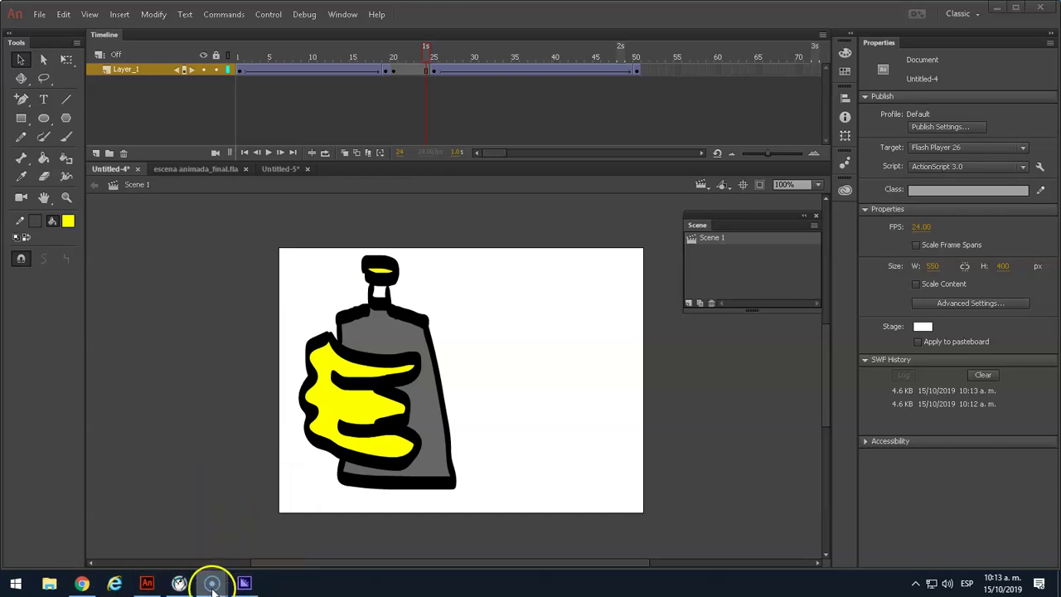
{"action": "left_click", "coordinate": [196, 484]}
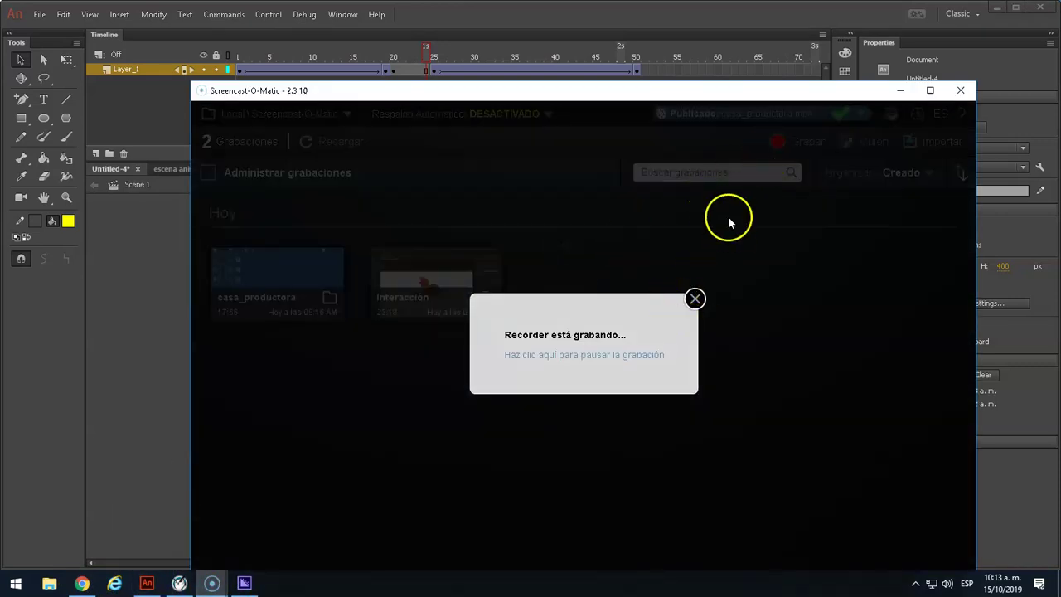